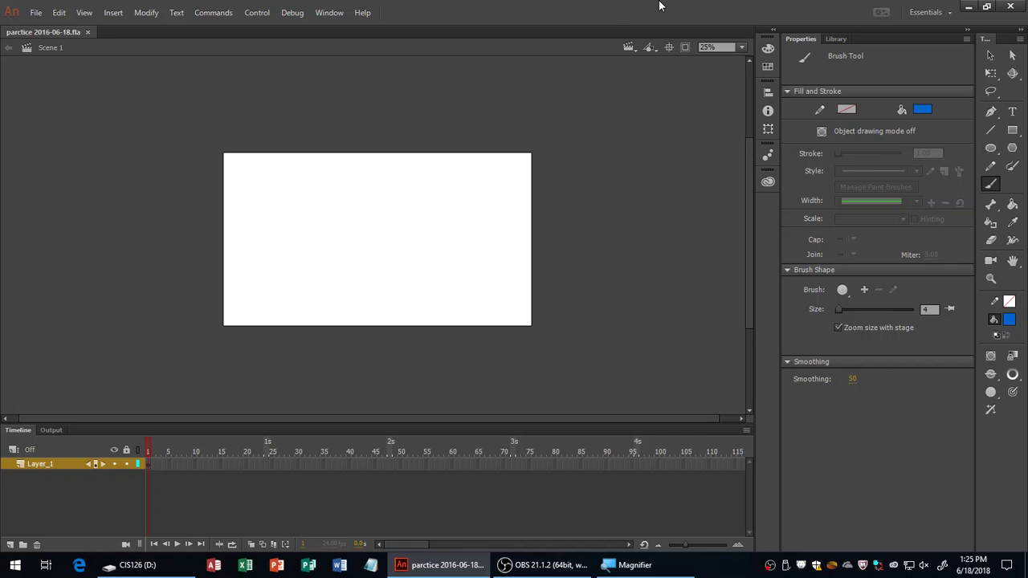
- Rename the layer Layer_1 as "dirt"
double_click(40, 464)
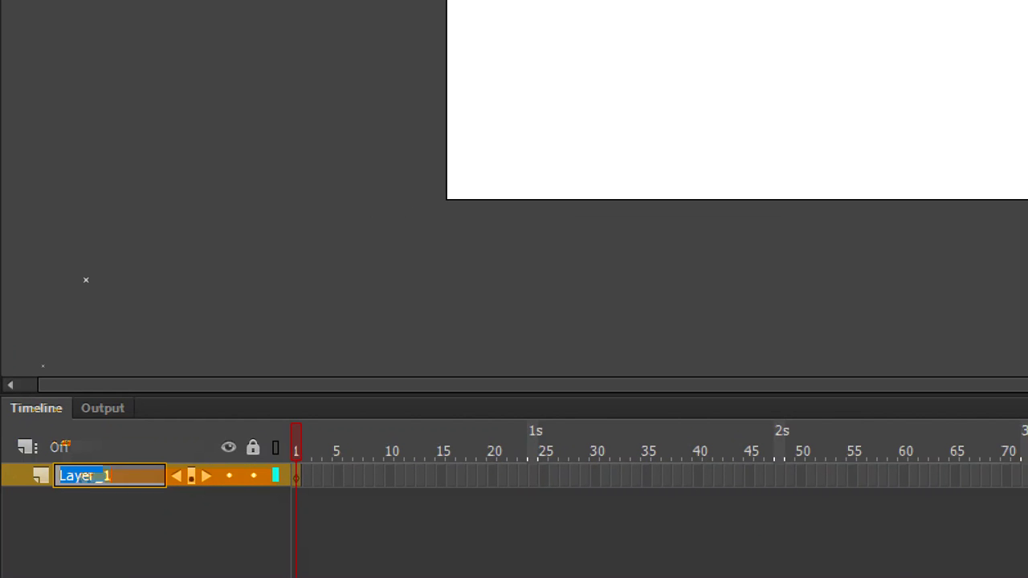
type("dirt")
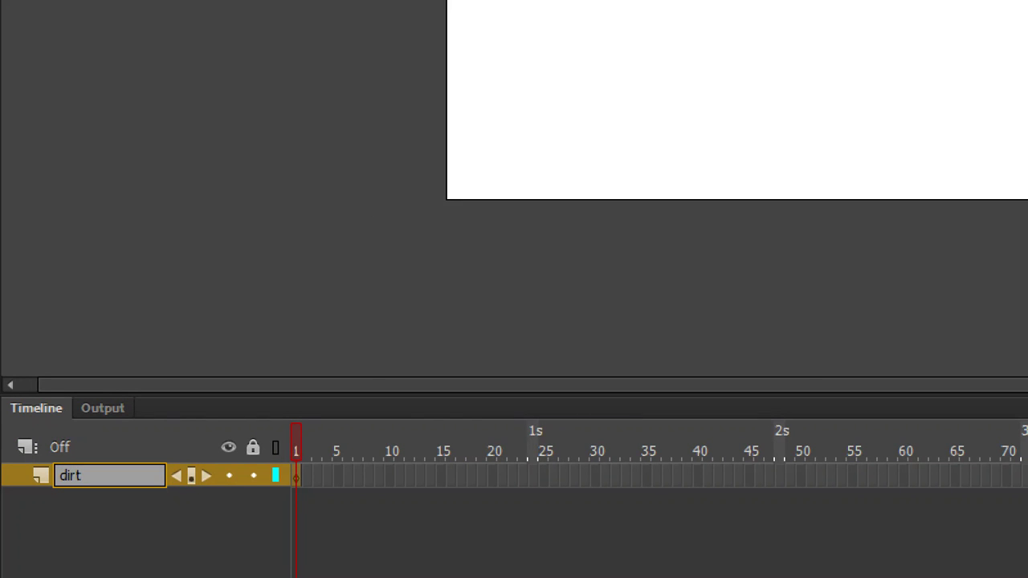
key("Return")
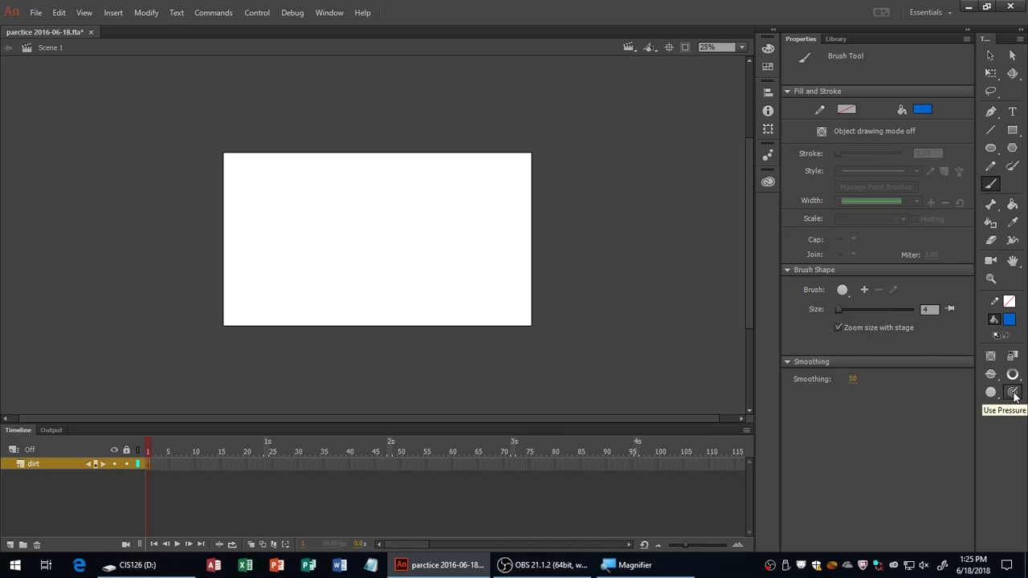
- Paint a closed brown brush outline of the ground, about 3413 px wide and 585 px high, across the stage's lower part and beyond its right edge
left_click(1010, 321)
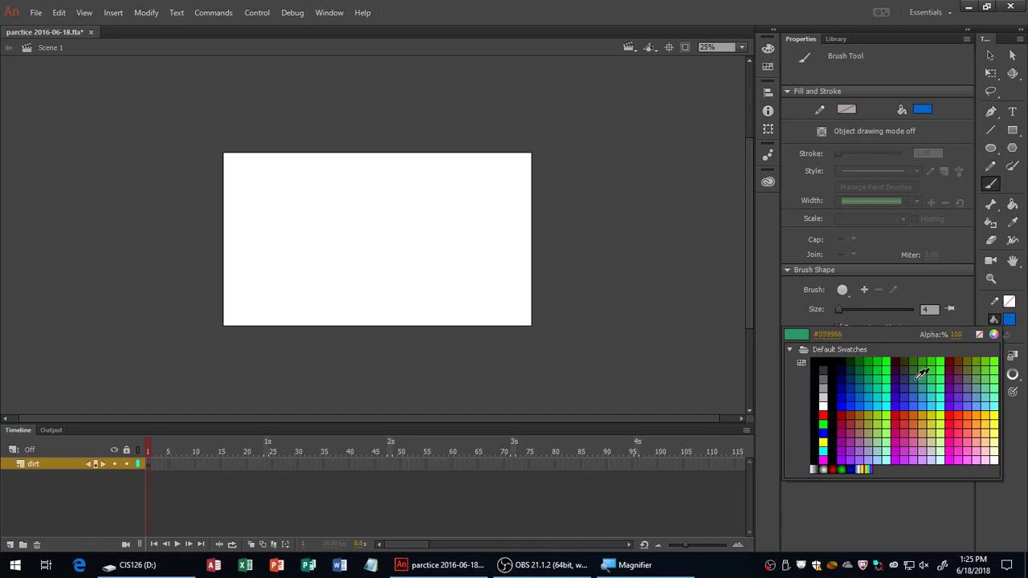
left_click(858, 414)
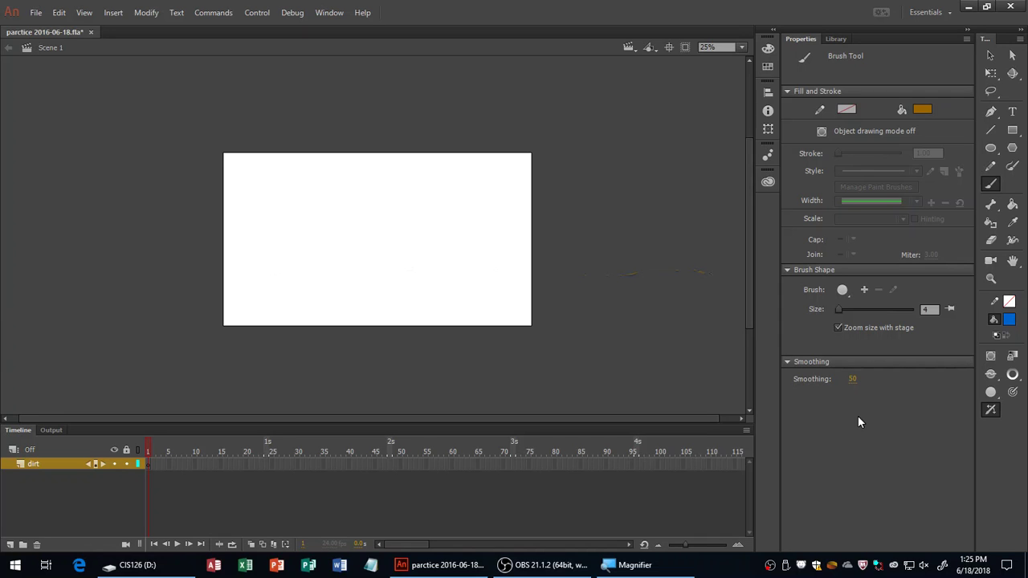
mouse_move(195, 285)
left_mouse_down()
mouse_move(735, 274)
mouse_move(739, 284)
mouse_move(737, 313)
mouse_move(714, 349)
mouse_move(432, 358)
mouse_move(241, 351)
mouse_move(205, 334)
left_mouse_up()
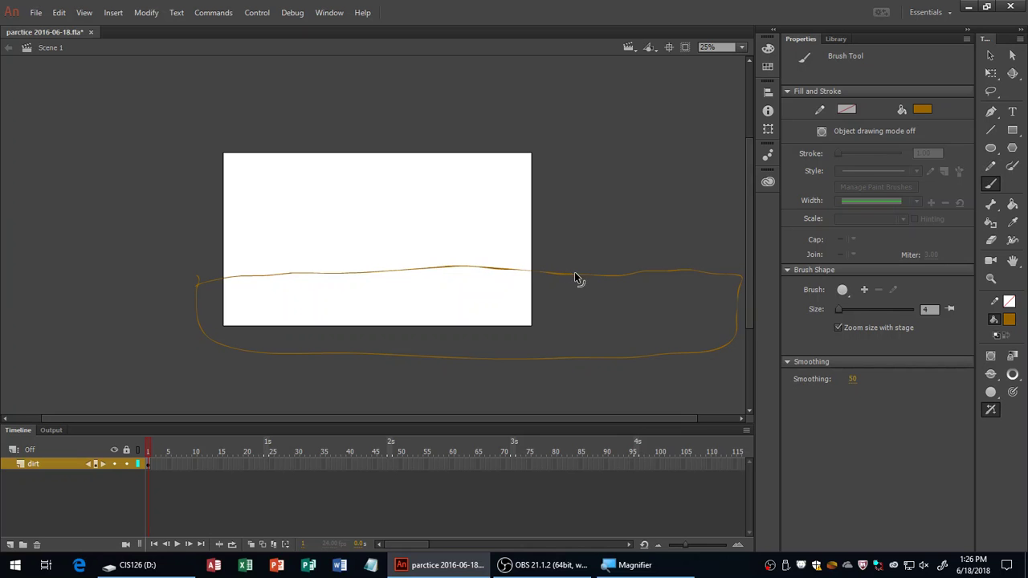
left_click_drag(584, 418, 615, 418)
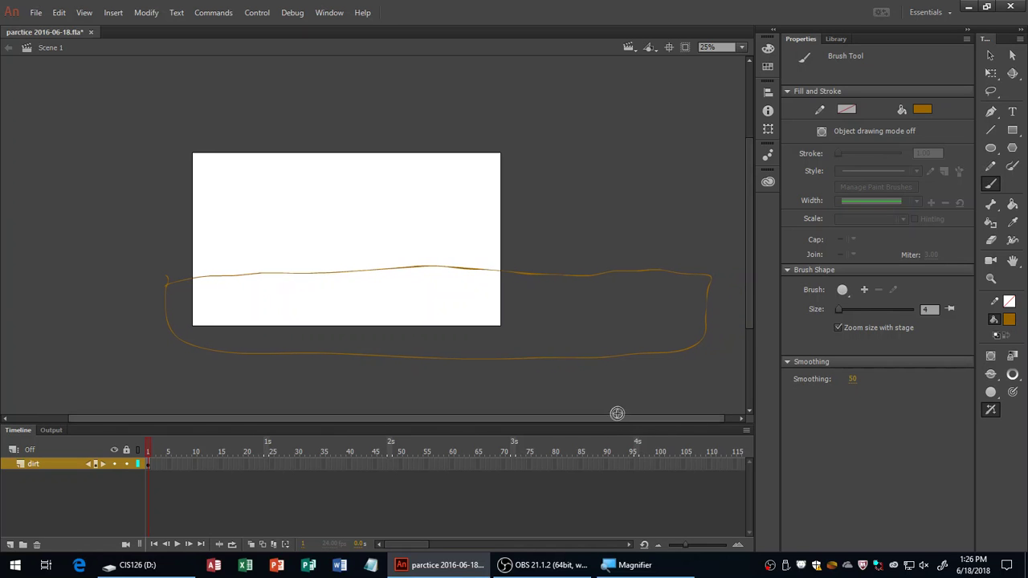
- Fill the inside of the ground outline with the same brown using the Paint Bucket, leaving the shape deselected
left_click(1013, 204)
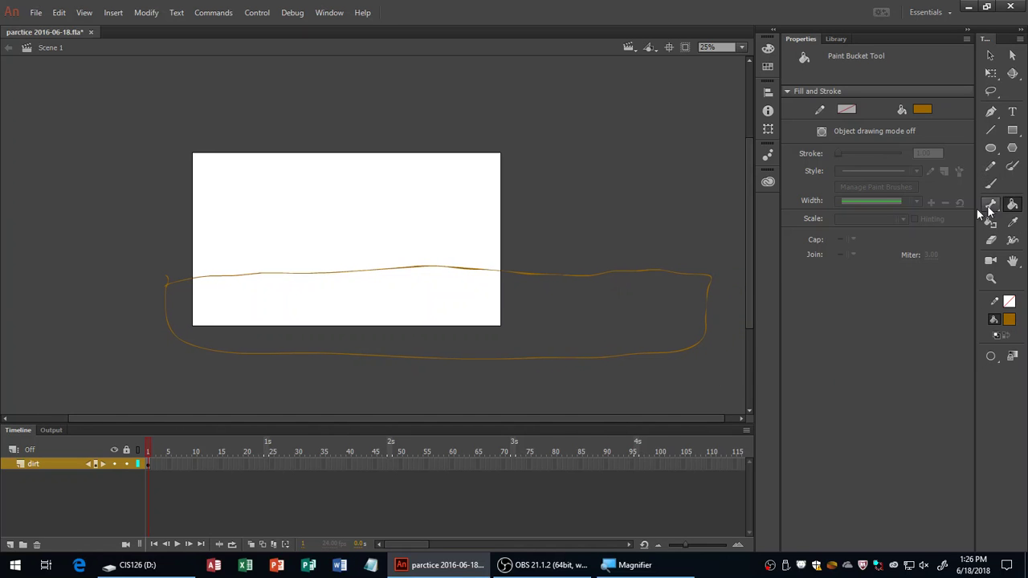
left_click(615, 276)
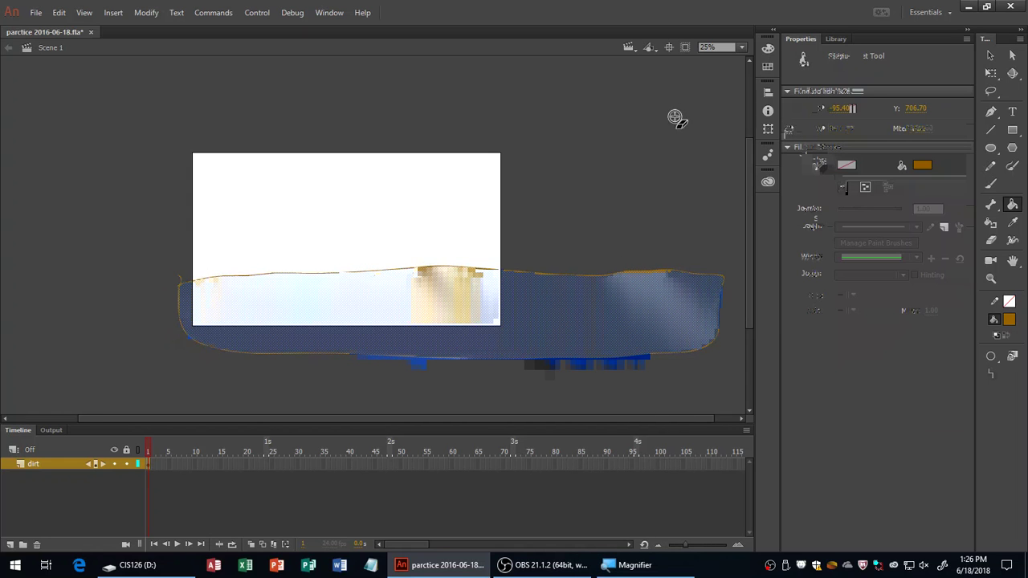
key("v")
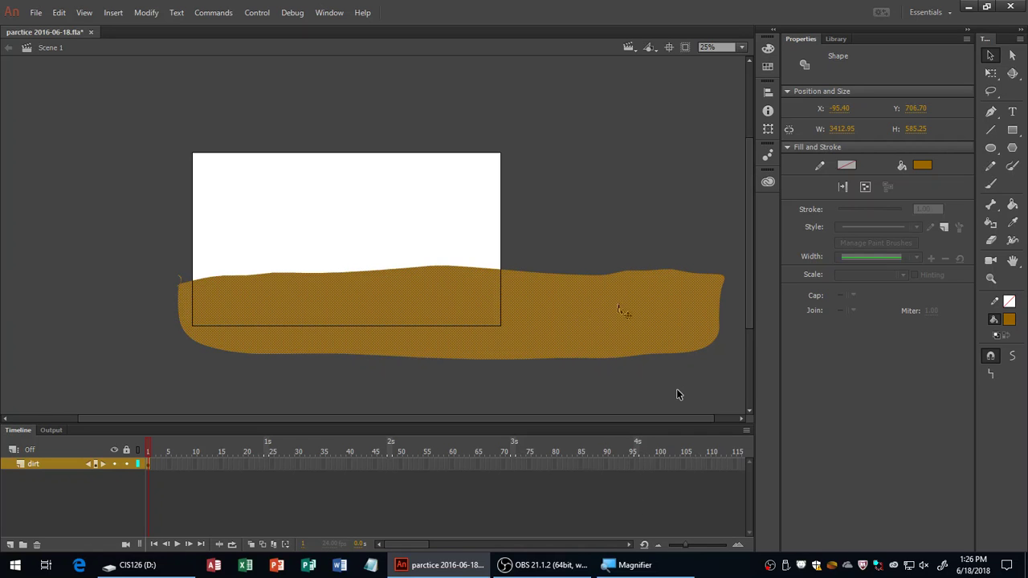
left_click(455, 404)
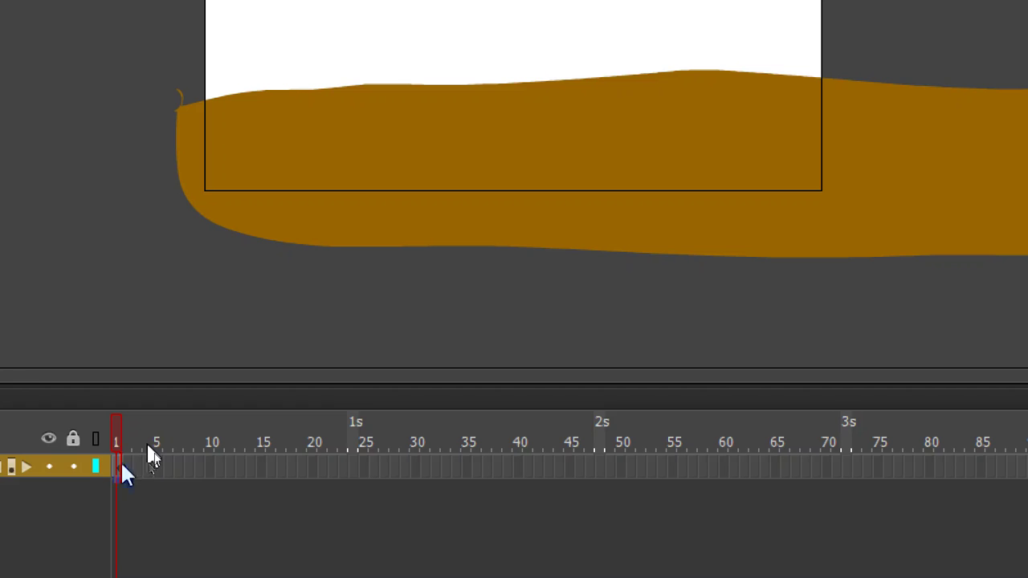
- Convert the brown ground shape to a movie clip symbol named mcDirt
right_click(337, 190)
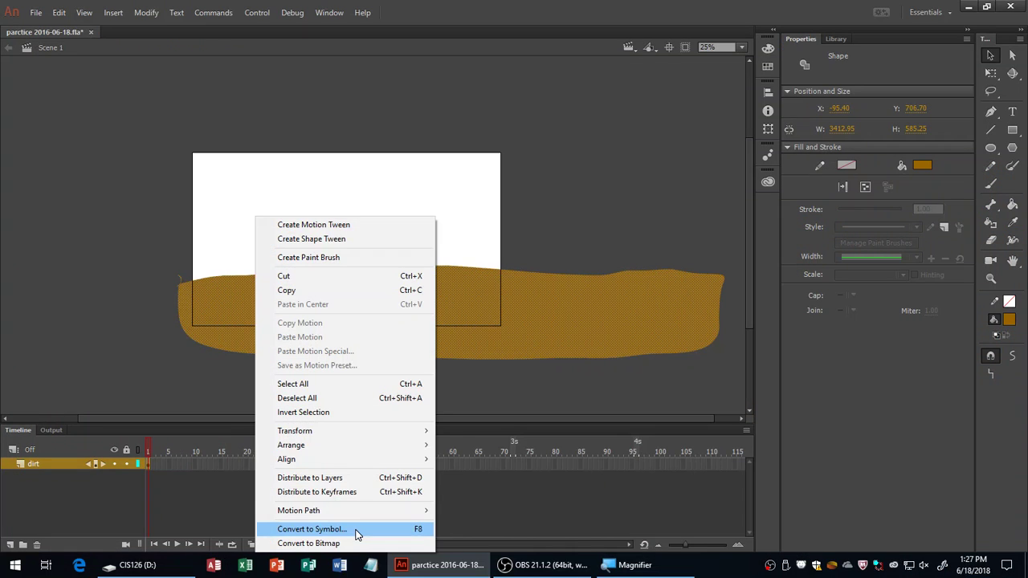
left_click(357, 532)
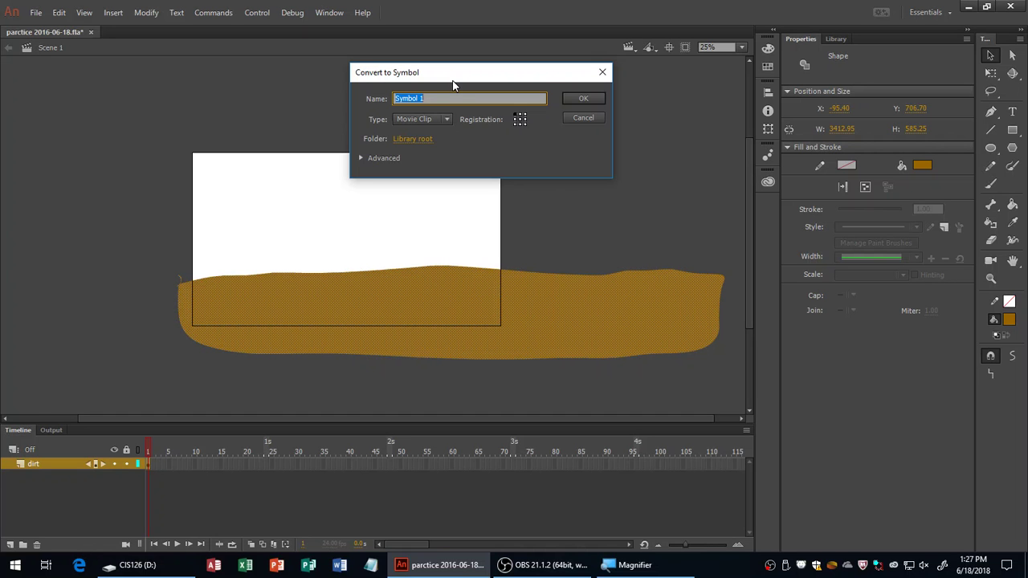
type("Dirt")
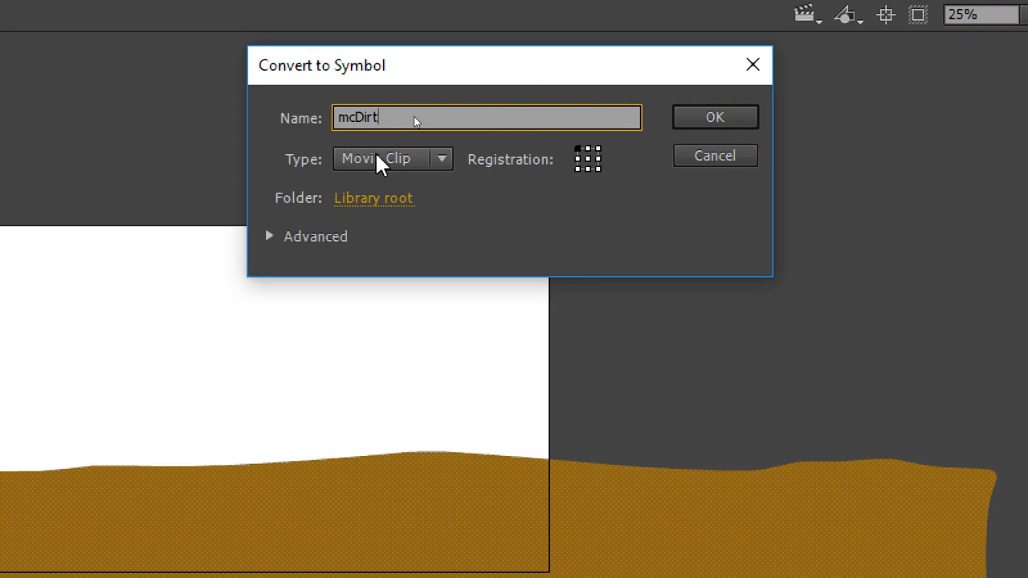
key("Return")
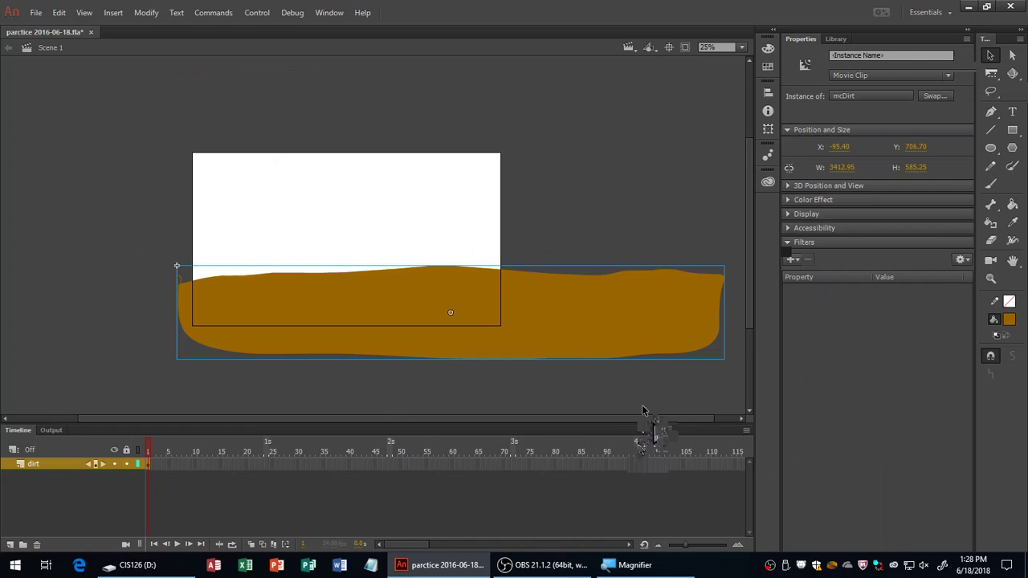
- Insert a keyframe at frame 96, the 4-second mark, on the dirt layer
key("super+plus")
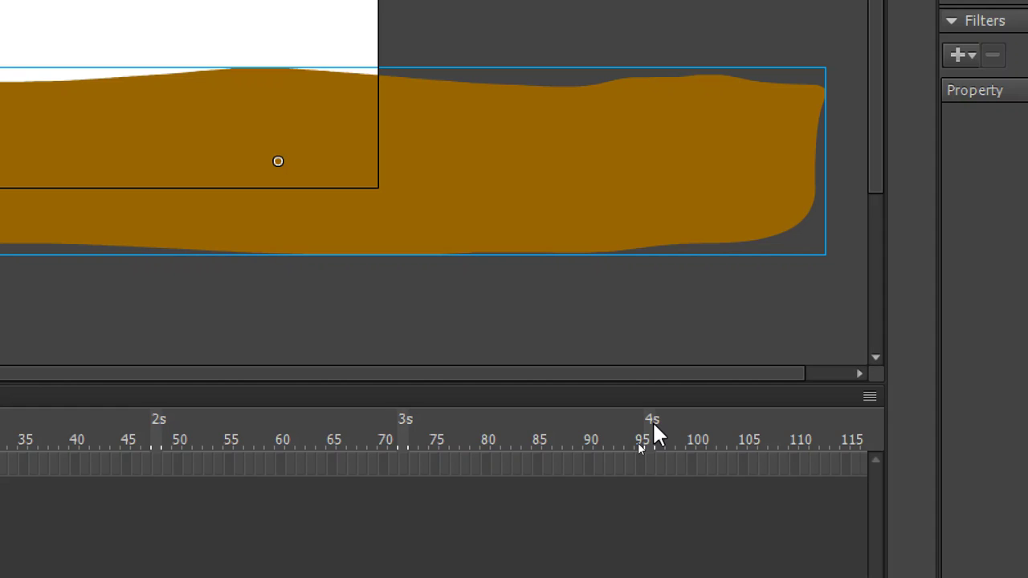
key("super+minus")
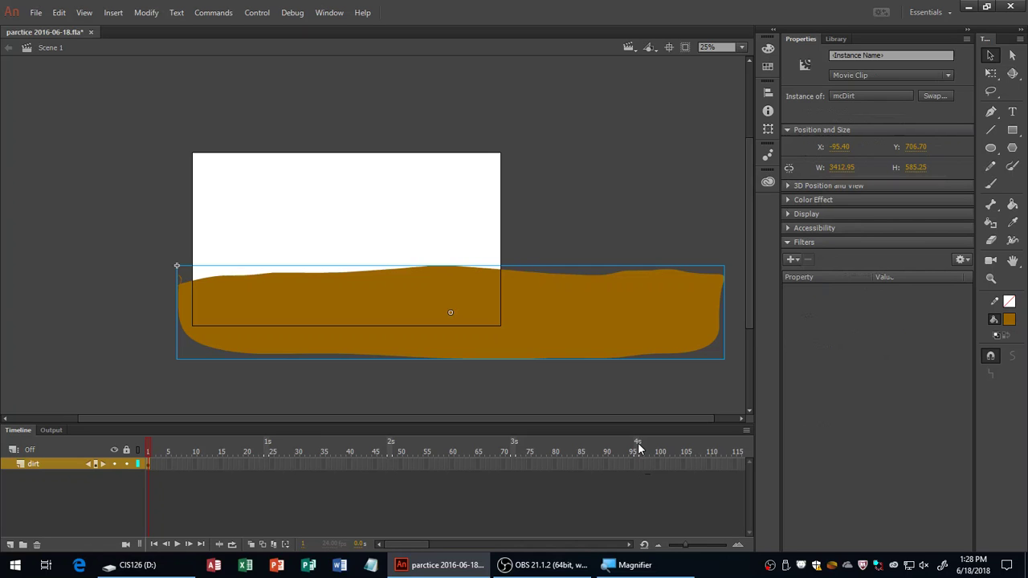
left_click(635, 464)
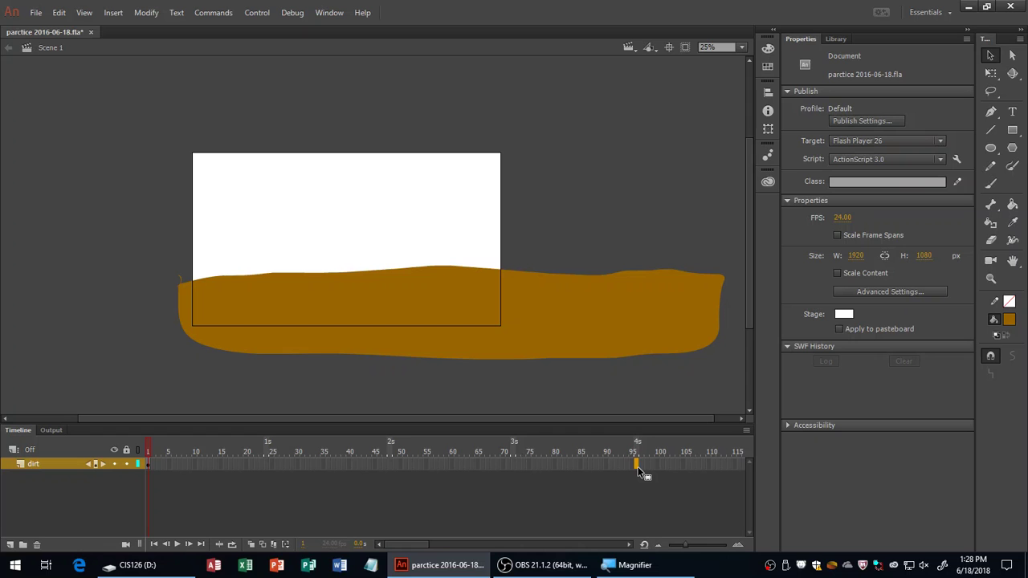
right_click(638, 466)
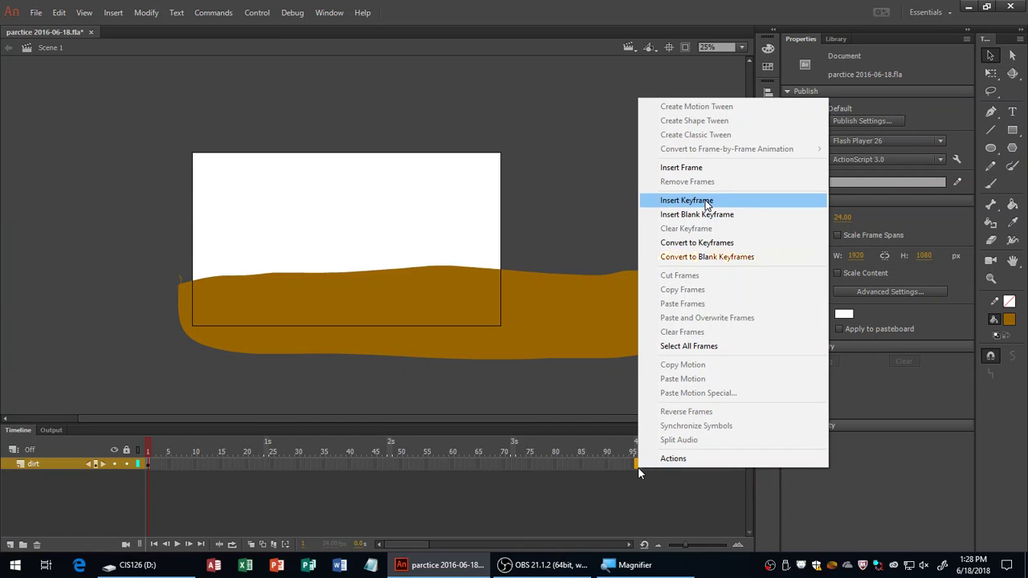
left_click(608, 385)
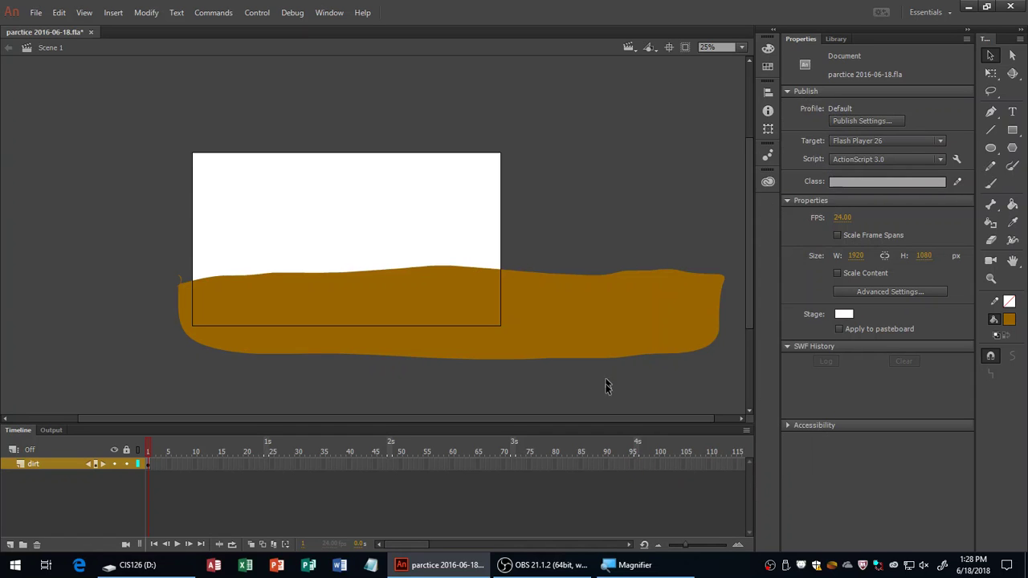
right_click(635, 462)
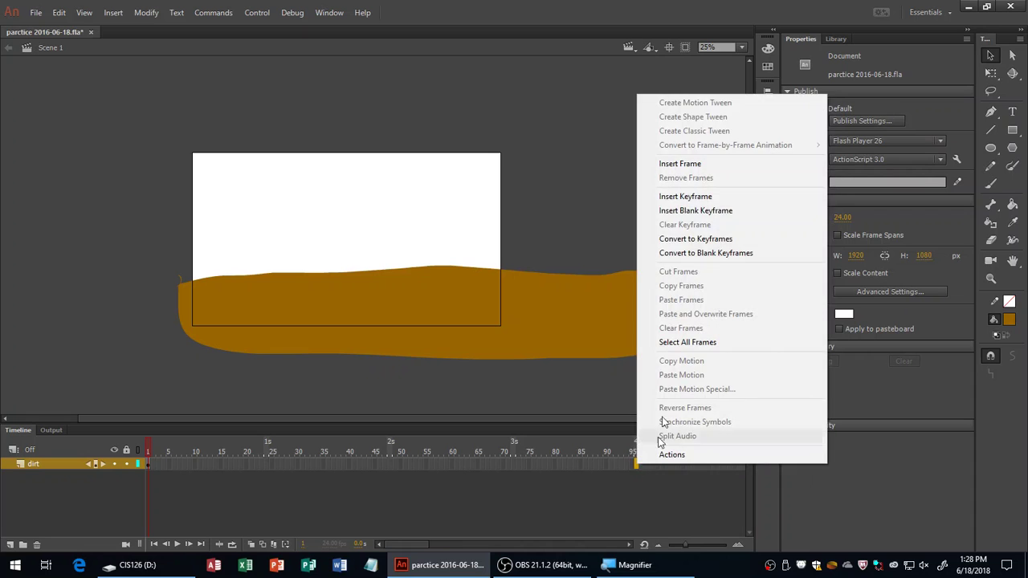
left_click(709, 198)
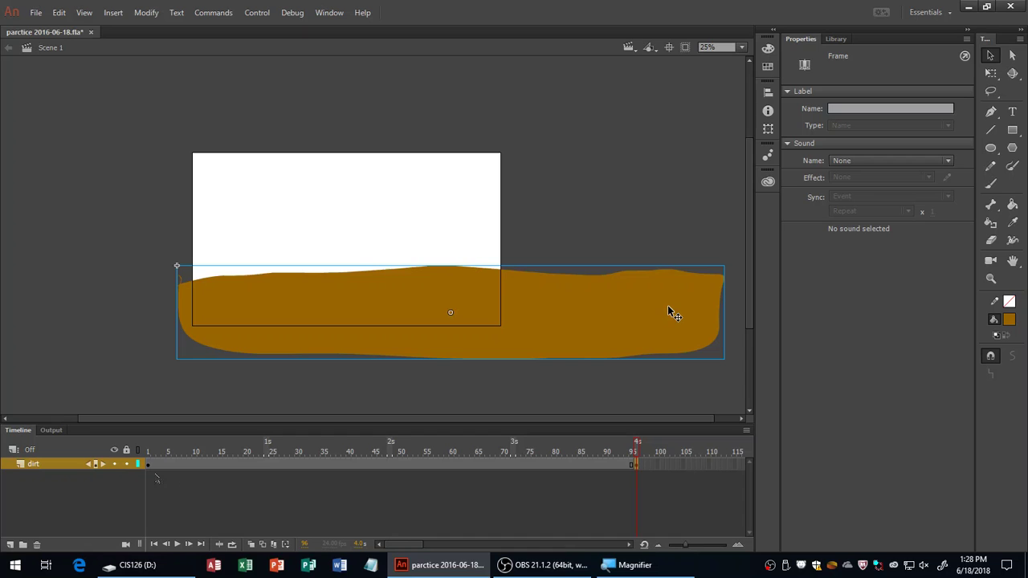
- At frame 96, shift the dirt clip horizontally to the left so its right end just covers the stage's right edge
left_click(148, 464)
left_click(636, 466)
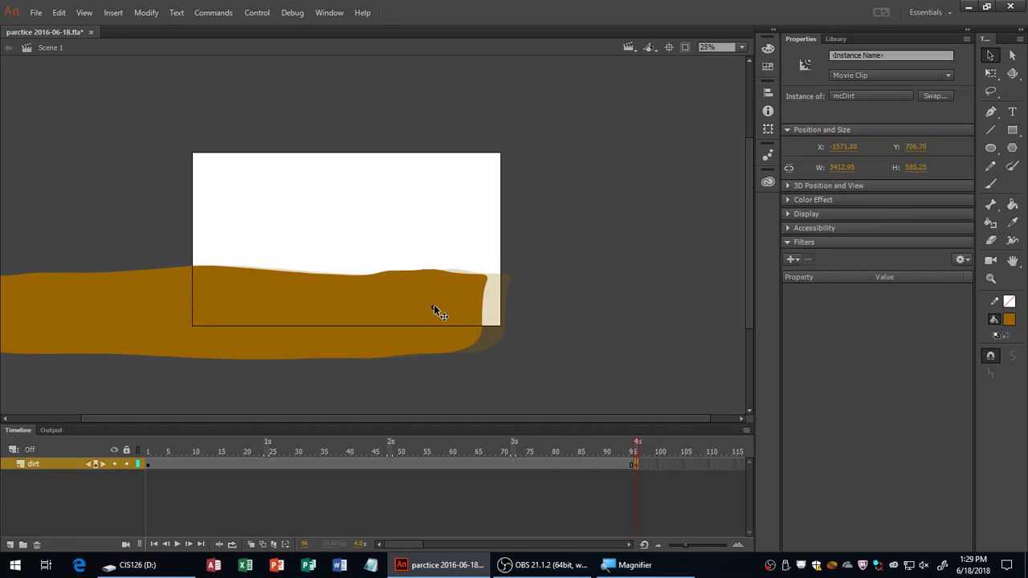
left_click(433, 304)
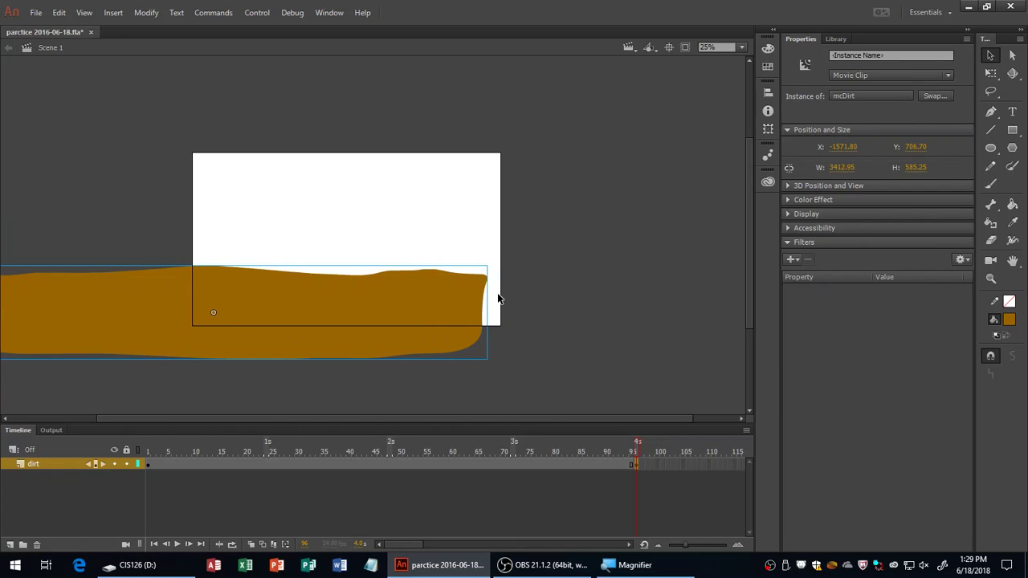
left_click_drag(418, 297, 441, 297)
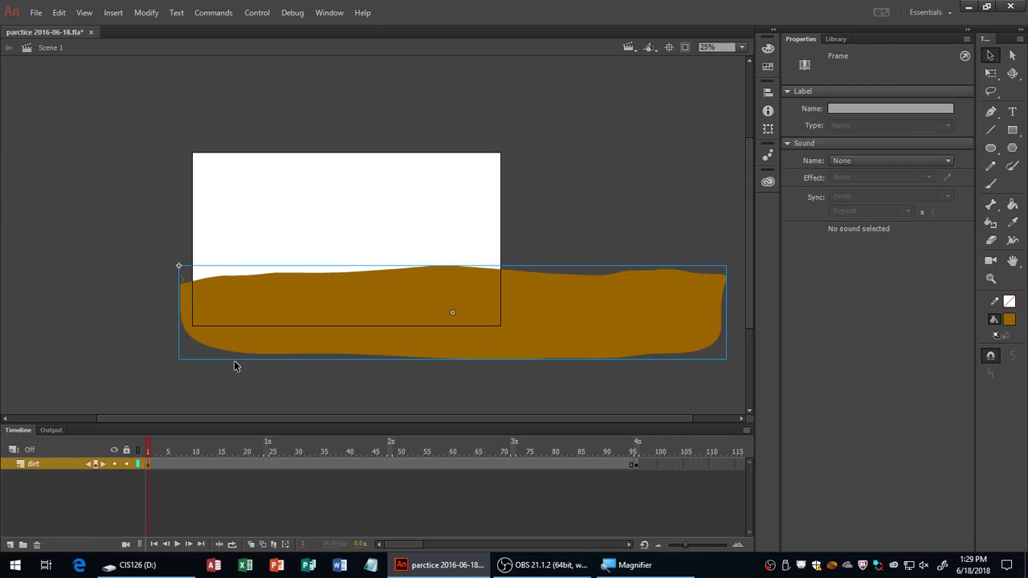
- At frame 1, nudge the dirt clip right so its left end sits closer to the stage's left edge, and check both keyframes
key("shift+Right")
key("shift+Right")
key("shift+Right")
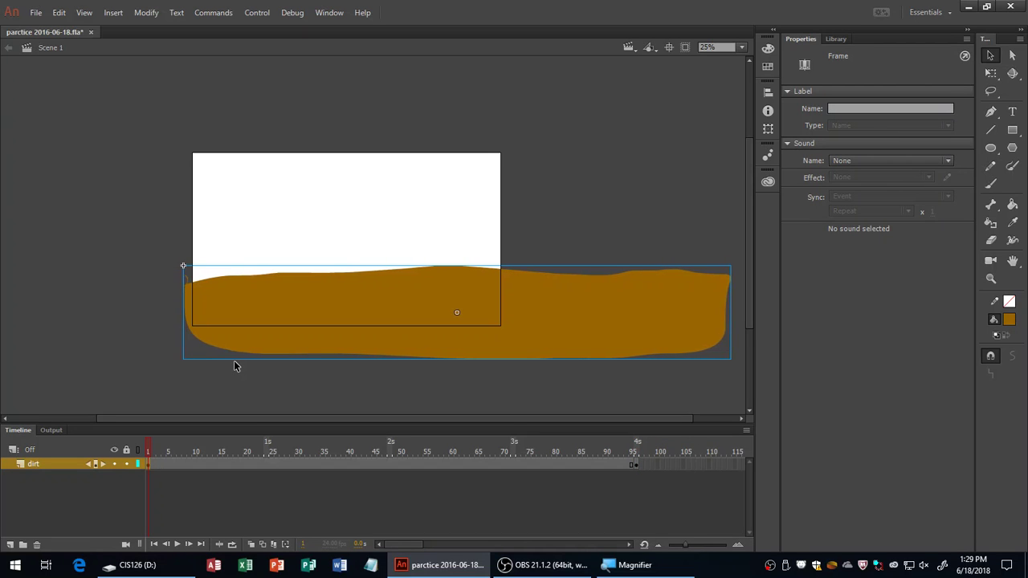
left_click(635, 464)
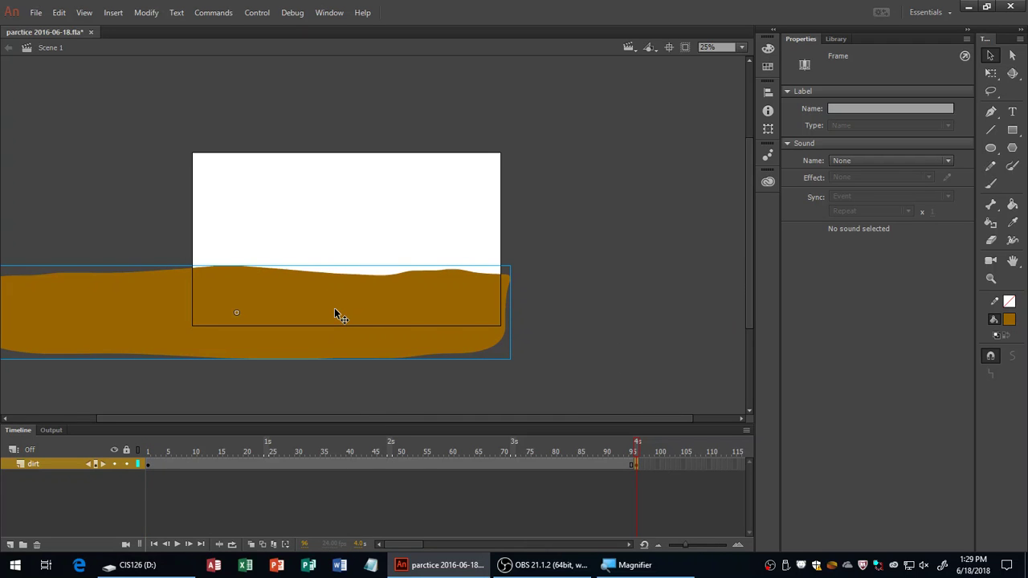
left_click(148, 464)
left_click(419, 407)
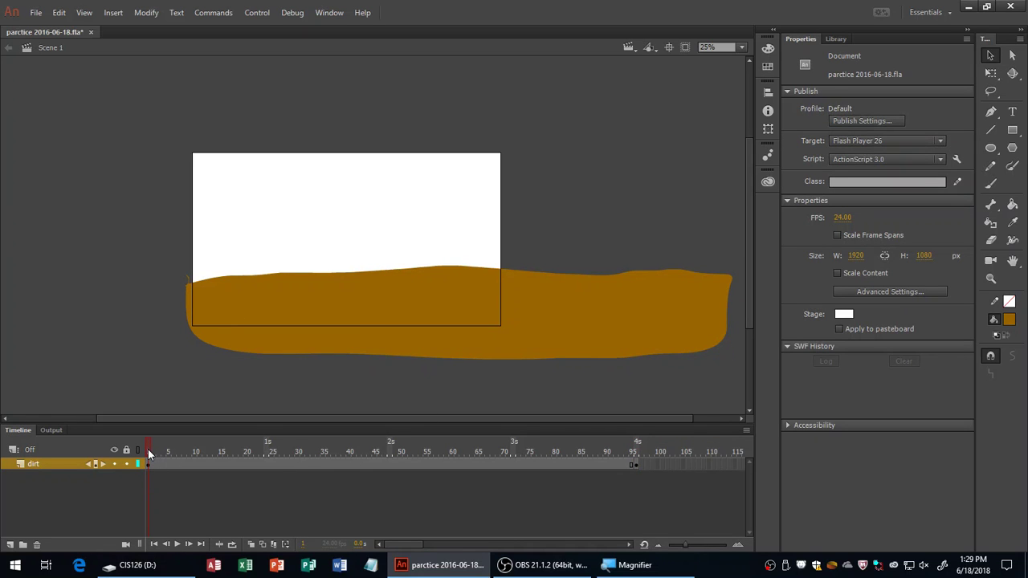
left_click_drag(147, 453, 524, 473)
- Try a motion tween between the two keyframes of the dirt layer and preview it
left_click(343, 465)
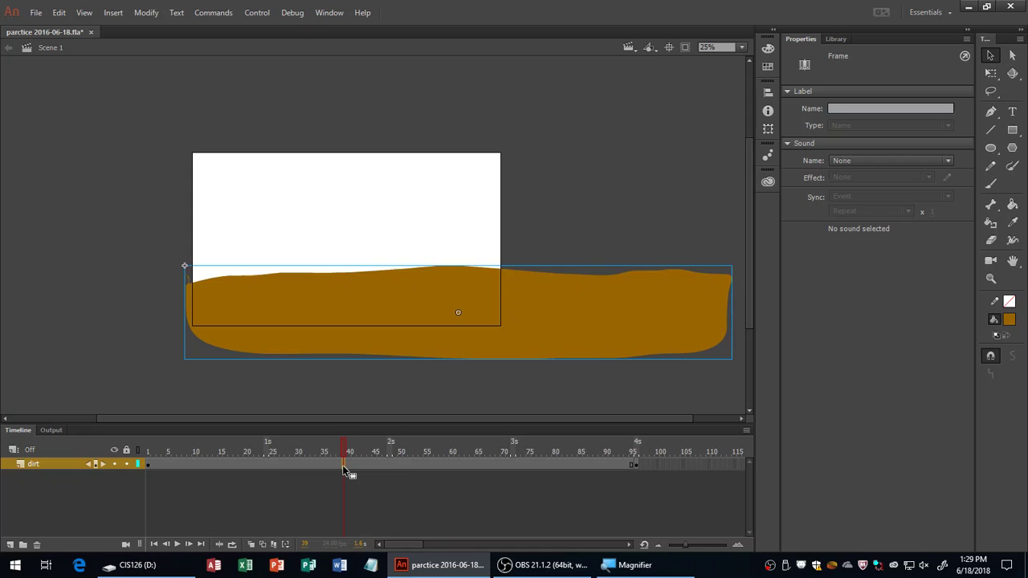
right_click(344, 471)
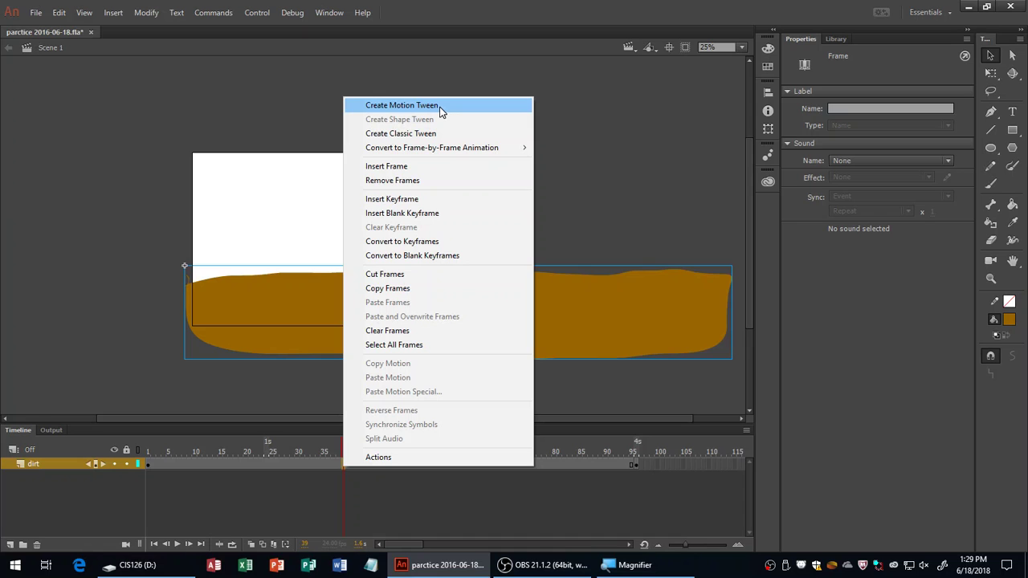
left_click(401, 105)
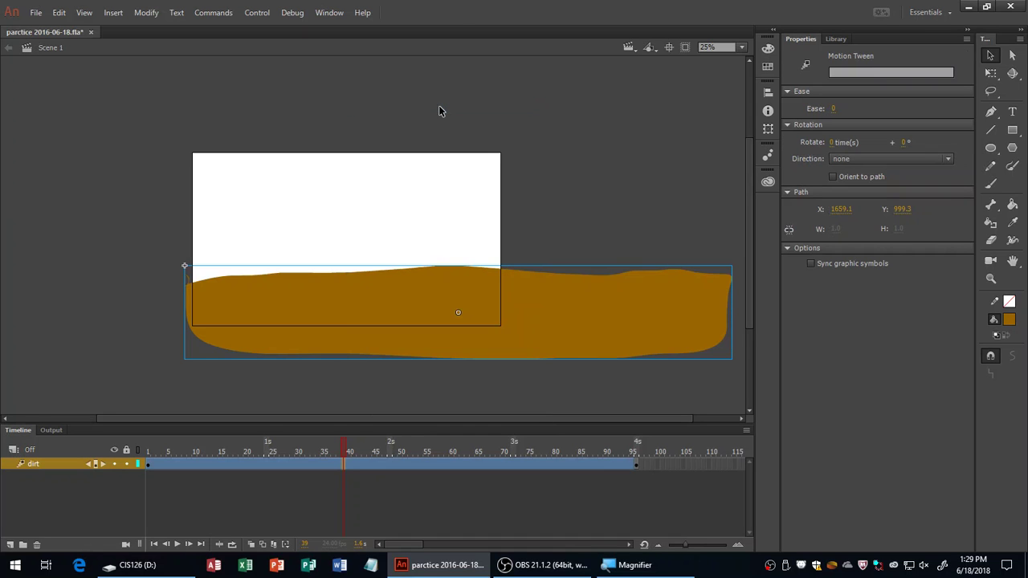
left_click(439, 111)
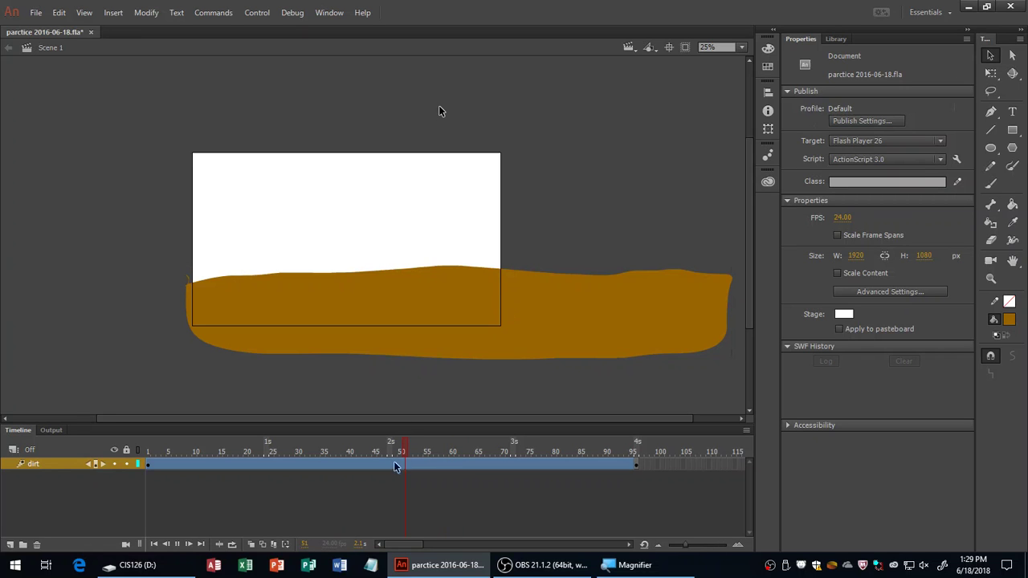
- Create a classic tween between the dirt layer's keyframes at frames 1 and 96 and play it back
right_click(370, 466)
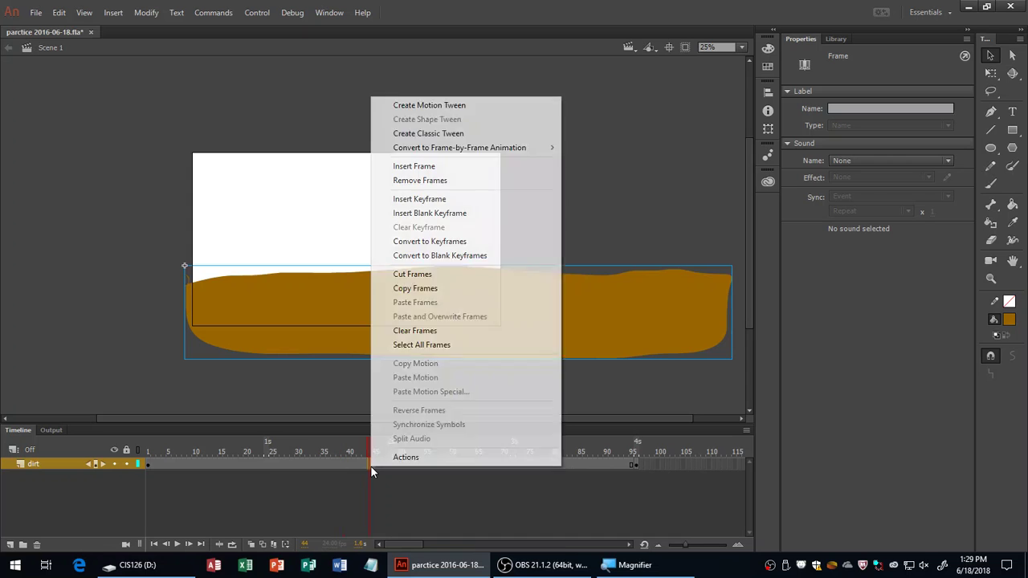
left_click(451, 135)
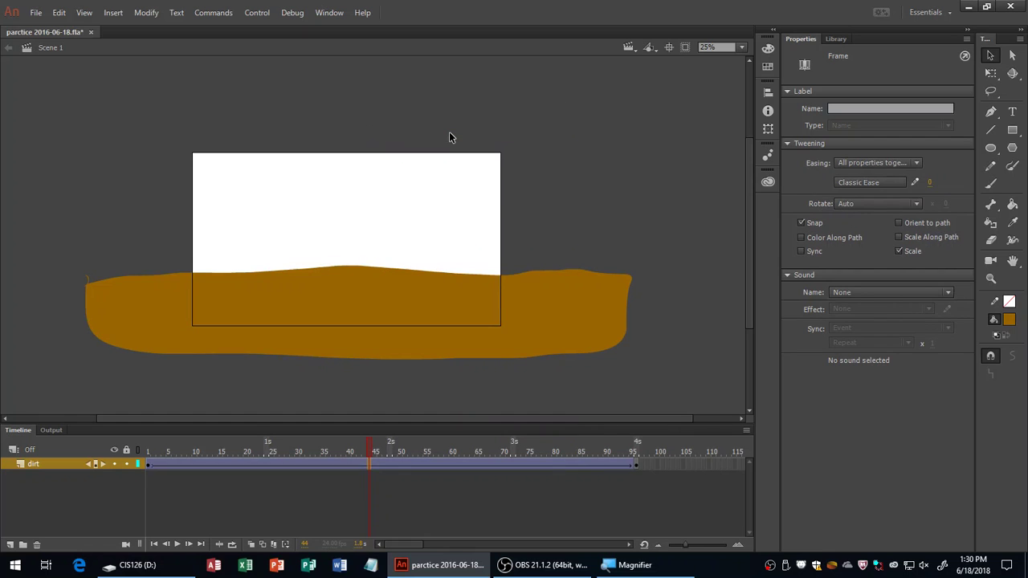
key("Return")
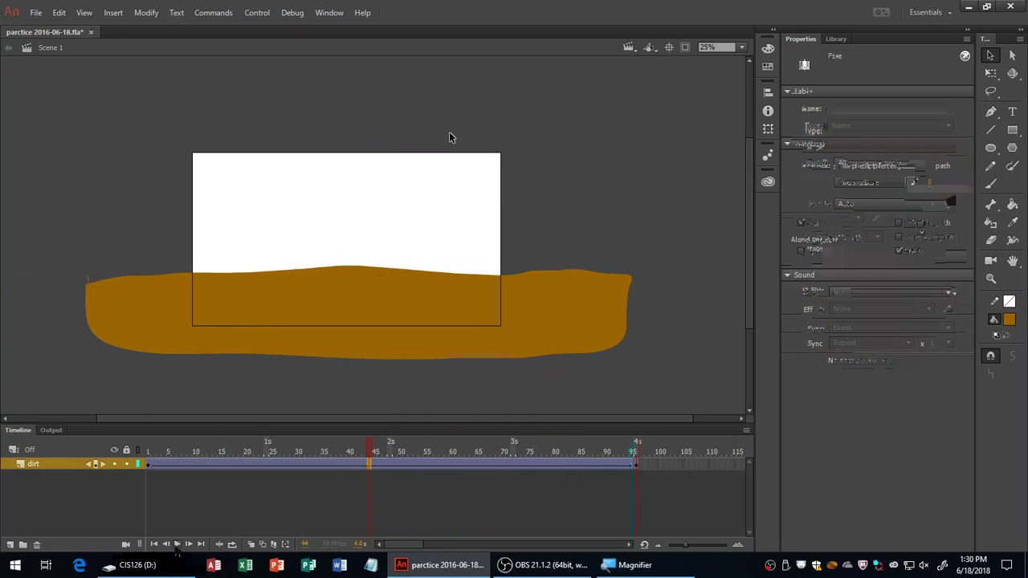
- Replay the dirt layer's scrolling tween several times, pausing partway to check how the ground covers the stage
left_click(176, 545)
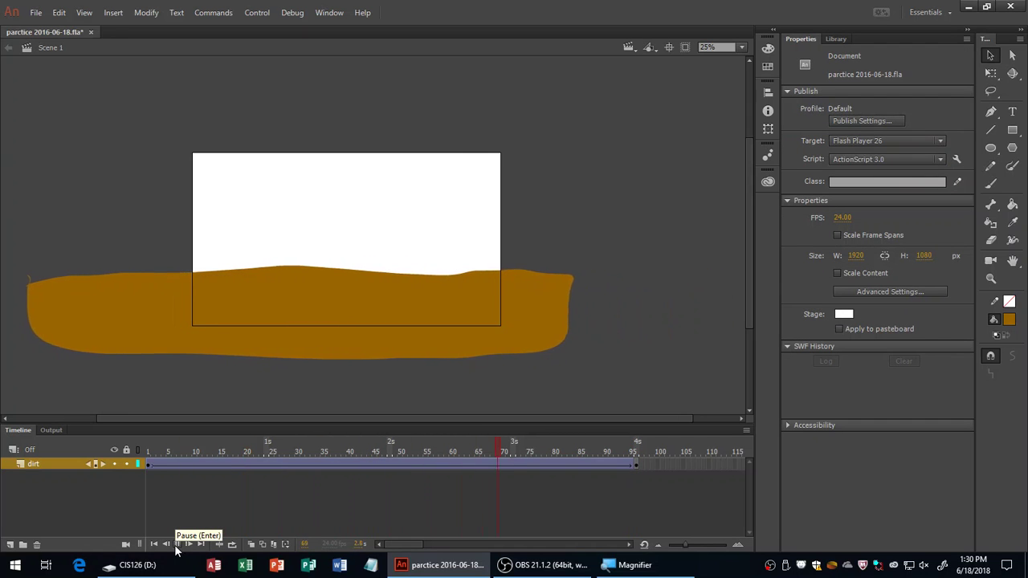
left_click(176, 545)
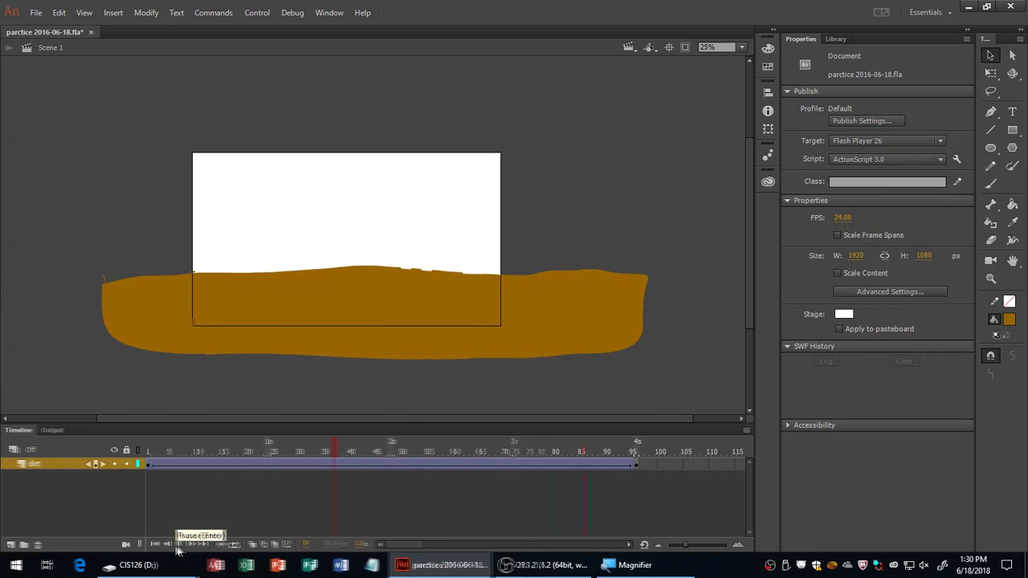
left_click(177, 546)
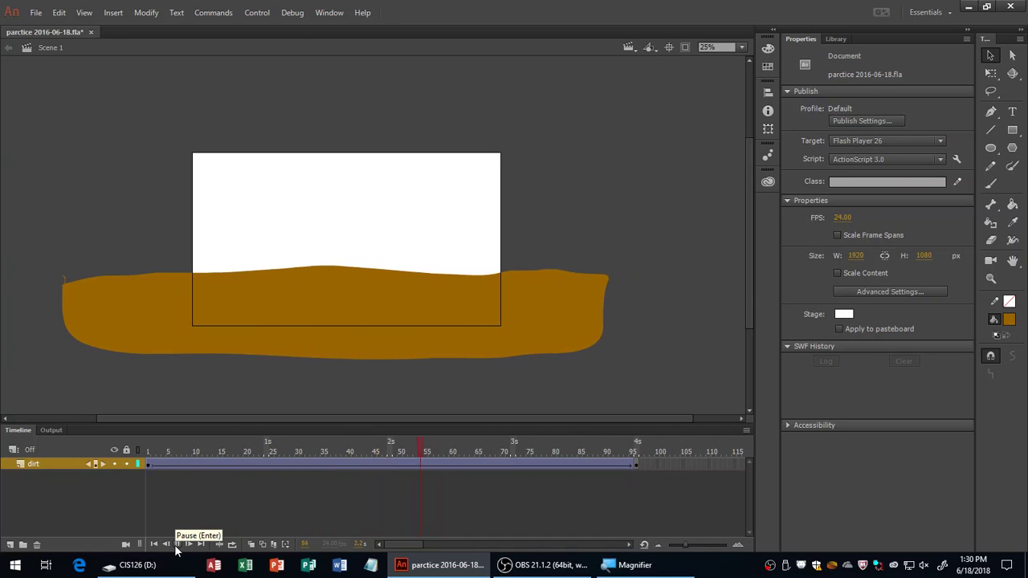
left_click(178, 546)
left_click(178, 546)
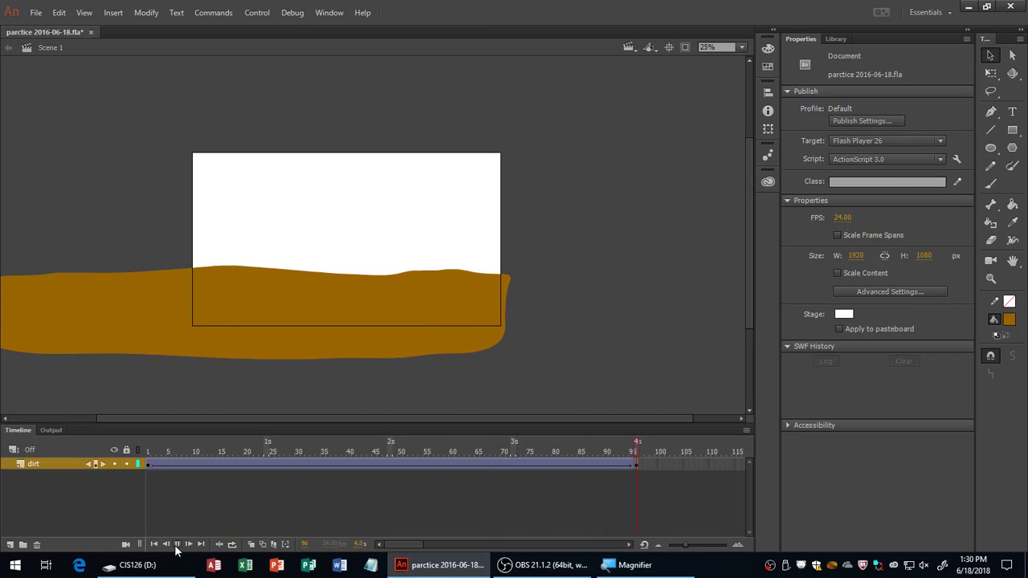
left_click(177, 546)
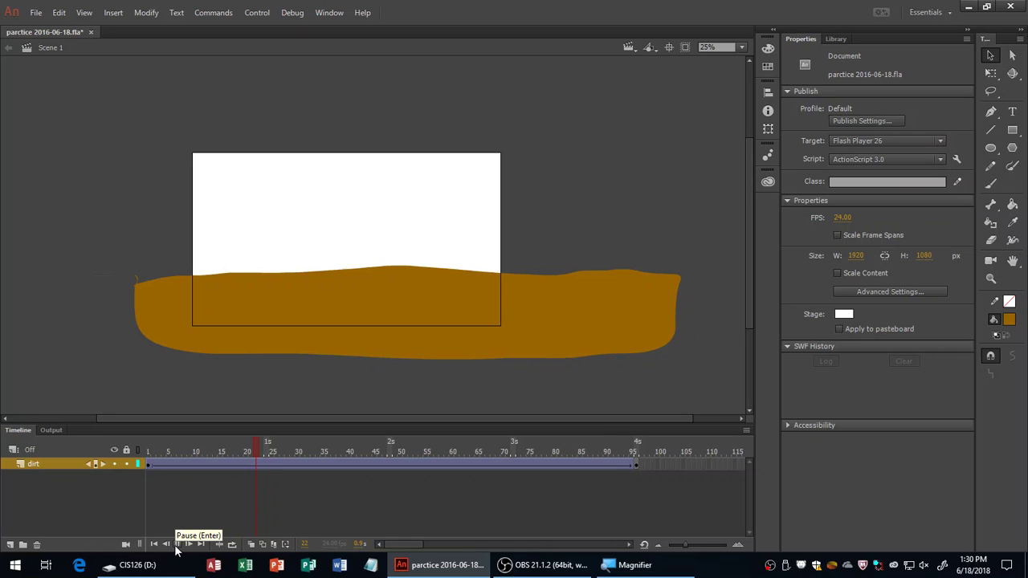
left_click(178, 546)
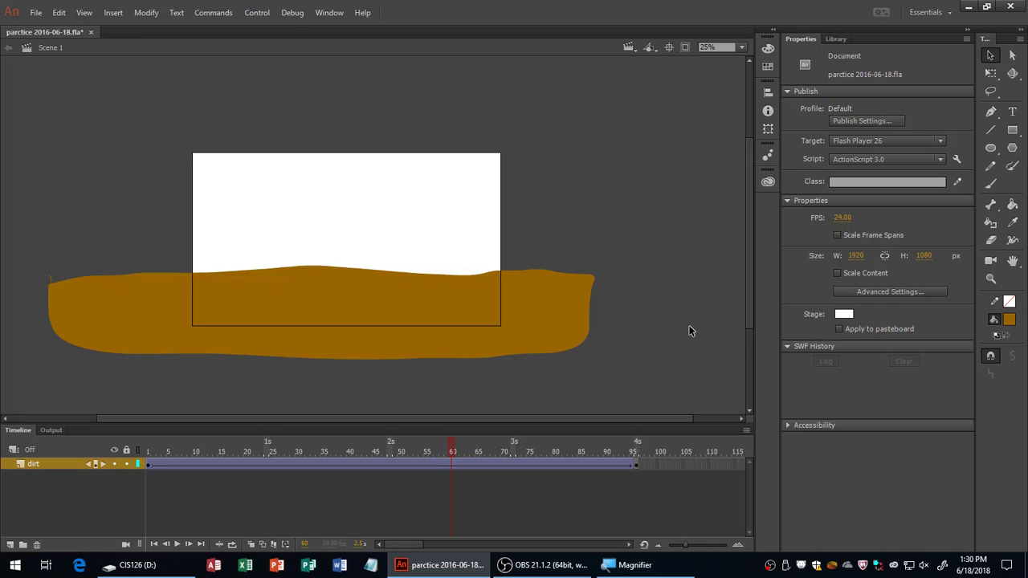
- Add a new layer above the dirt layer, starting from frame 1, and name it car
left_click(149, 464)
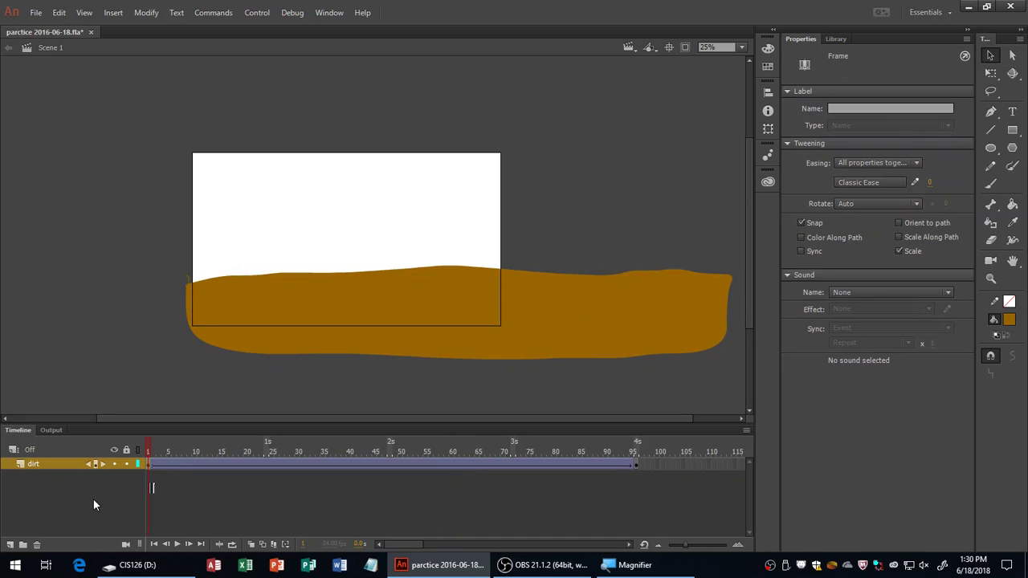
left_click(10, 544)
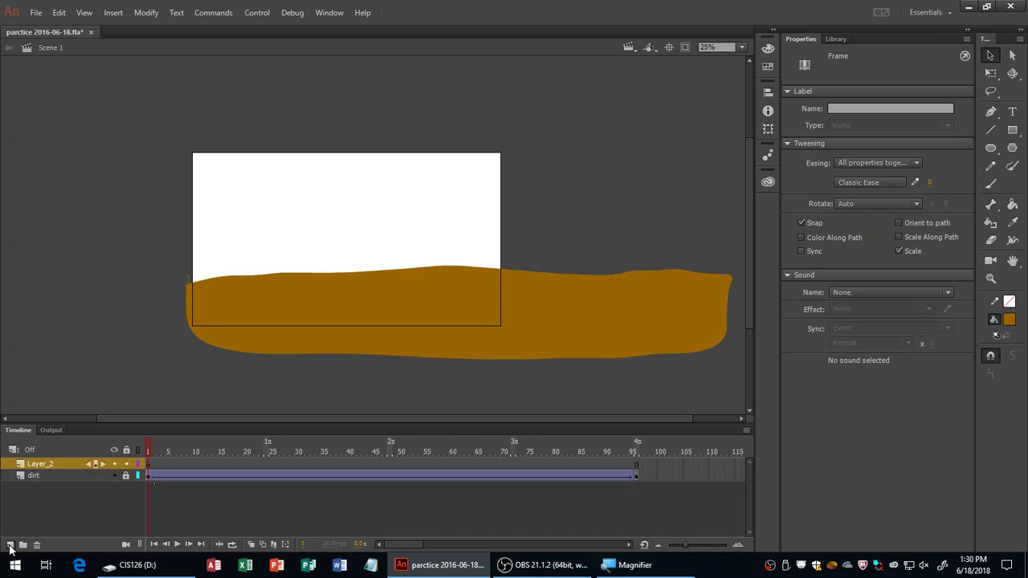
double_click(39, 463)
type("c")
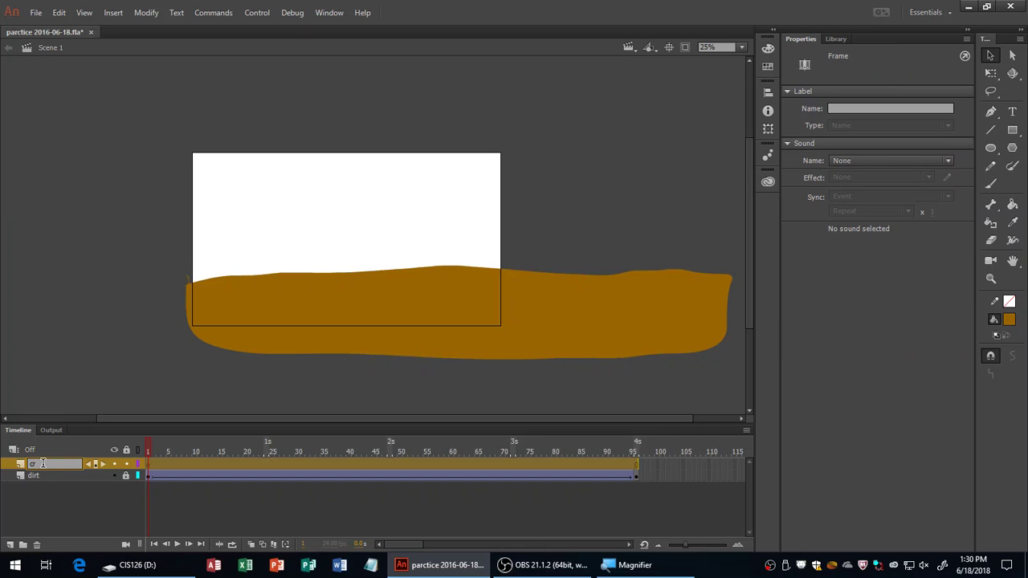
type("ar")
key("Return")
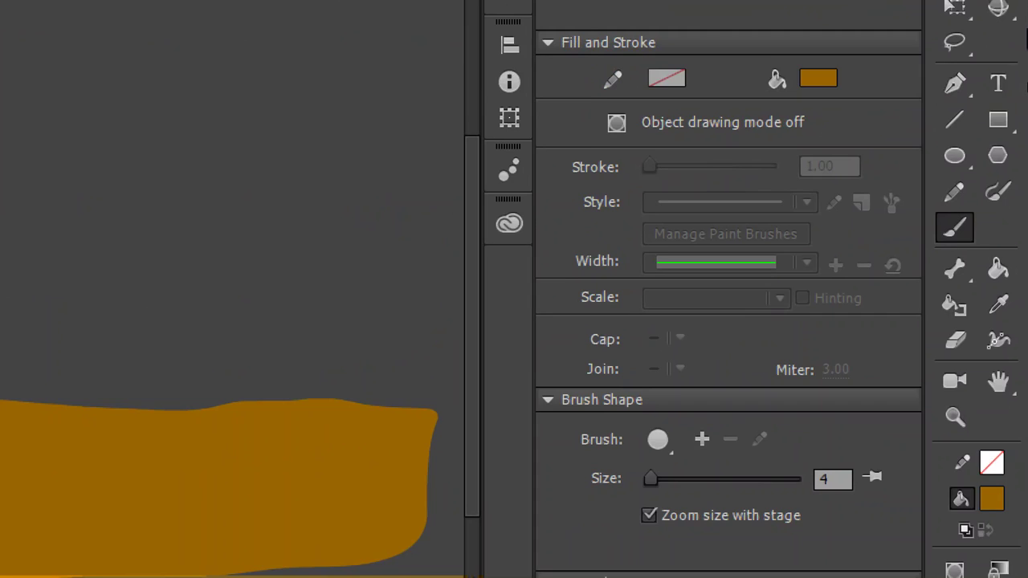
- Draw a small truck outline with wheels, window and headlight in black near the stage's left edge, using the Brush tool at size 4
left_click(814, 79)
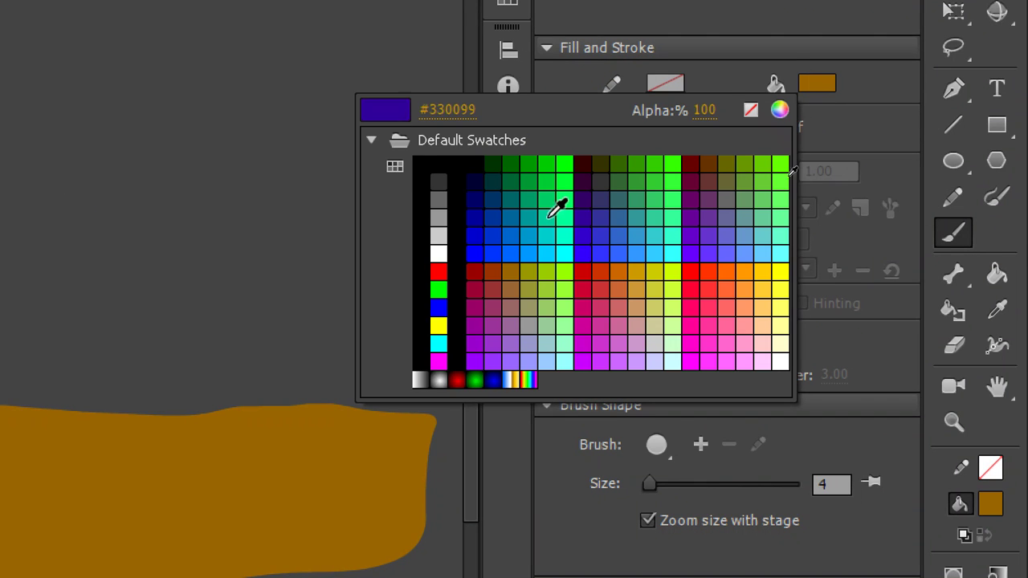
left_click(441, 172)
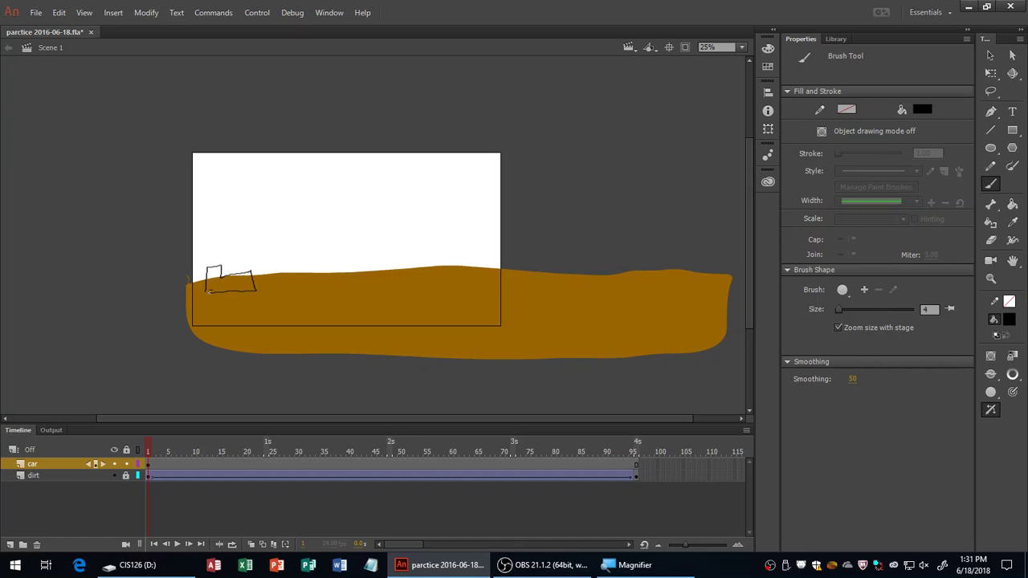
mouse_move(217, 284)
left_mouse_down()
mouse_move(240, 285)
mouse_move(227, 268)
mouse_move(249, 280)
left_mouse_up()
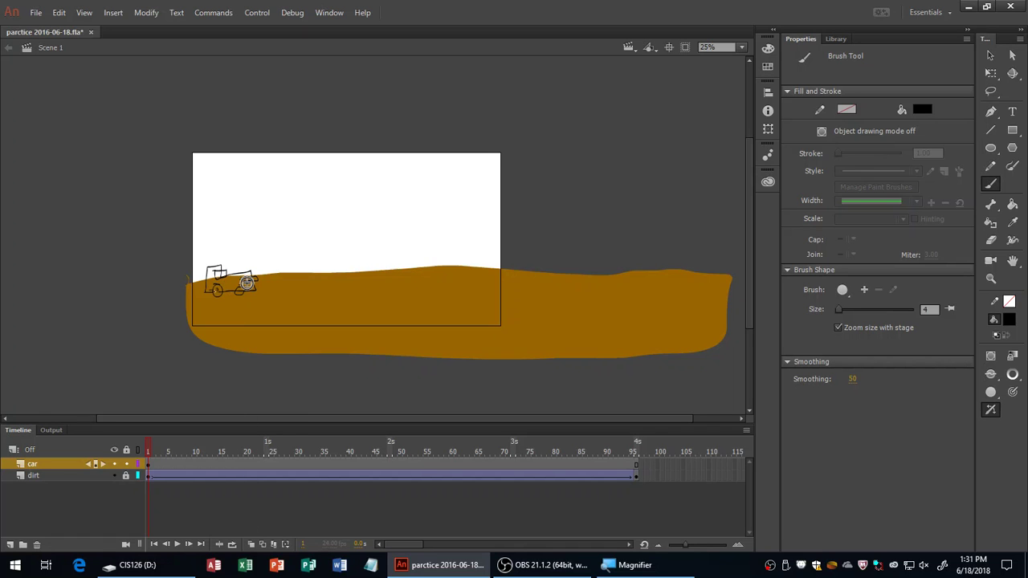
mouse_move(241, 289)
left_mouse_down()
mouse_move(196, 290)
mouse_move(255, 275)
left_mouse_up()
left_click_drag(239, 281, 257, 281)
- Close the document and reopen parctice 2016-06-18.fla in Adobe Animate CC 2018
key("ctrl+equal")
key("ctrl+equal")
key("ctrl+w")
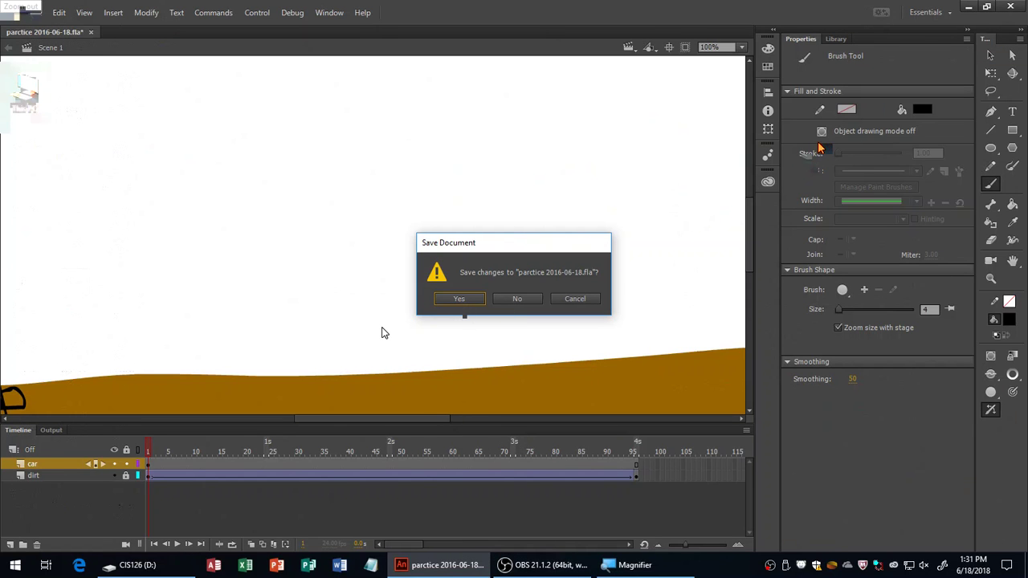
left_click(510, 300)
key("super")
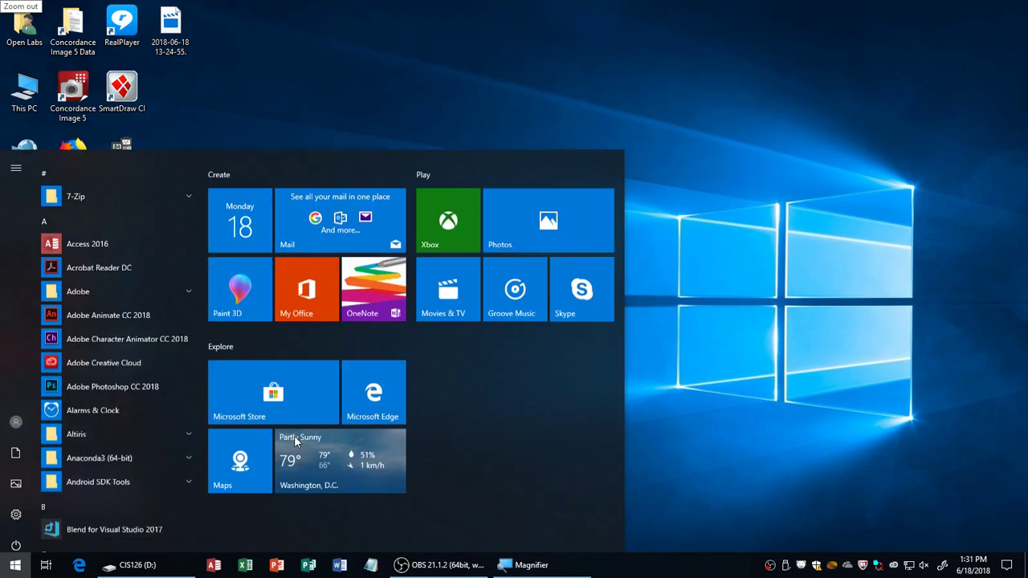
left_click(143, 293)
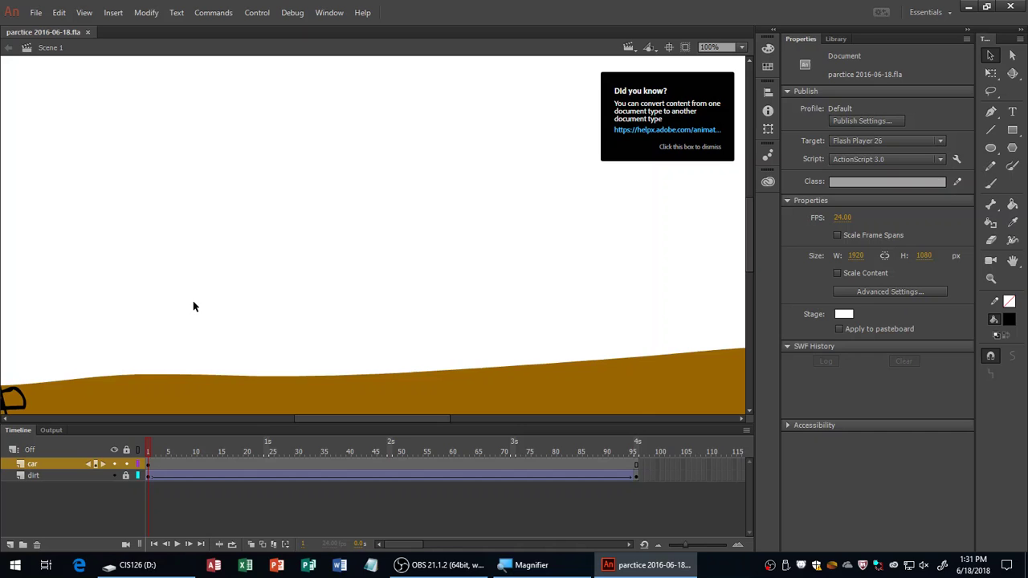
- Try filling the truck's body and headlight with white using the Paint Bucket tool, and undo the fills
key("h")
left_click_drag(206, 303, 402, 194)
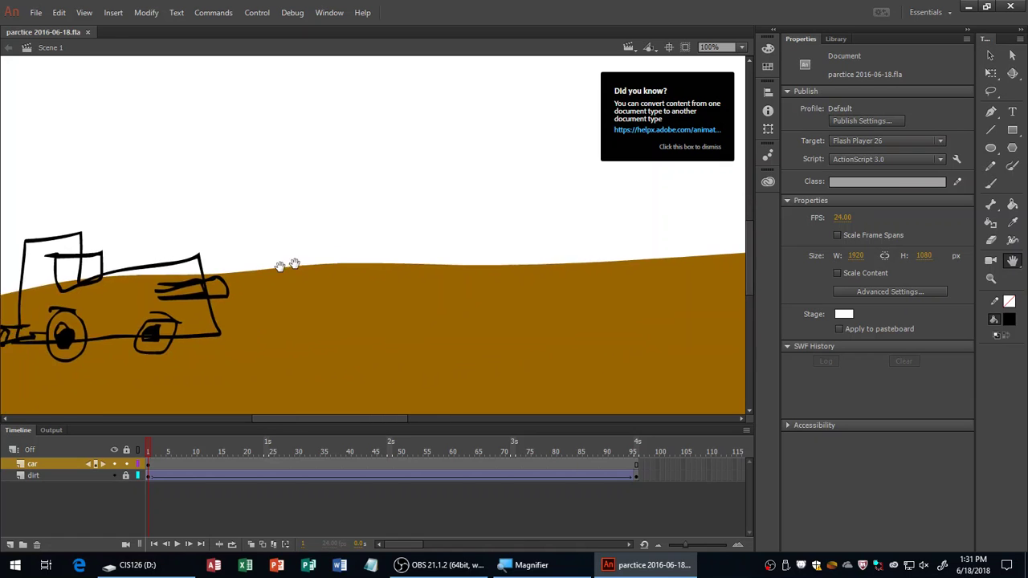
left_click_drag(286, 266, 356, 249)
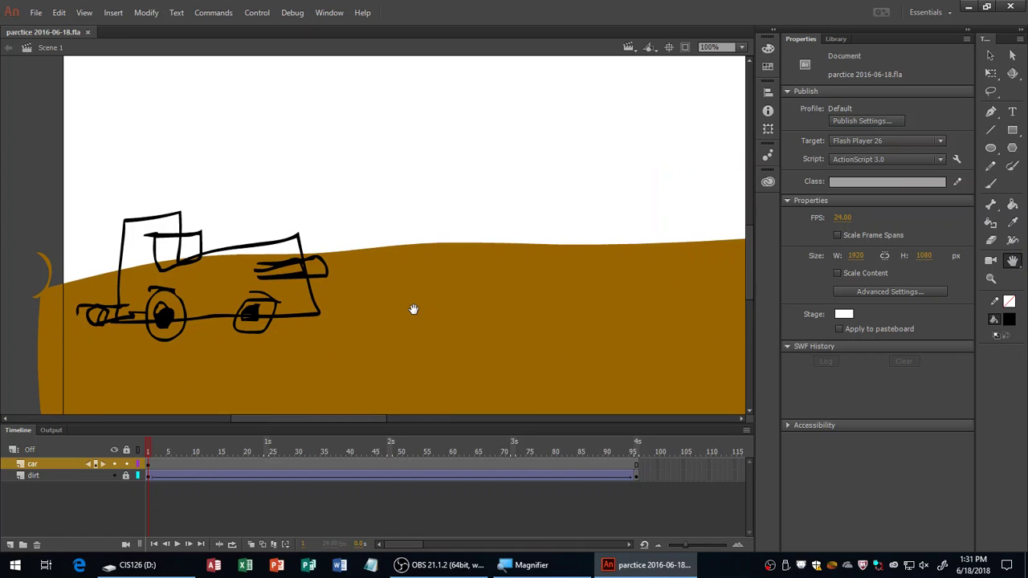
left_click(1010, 208)
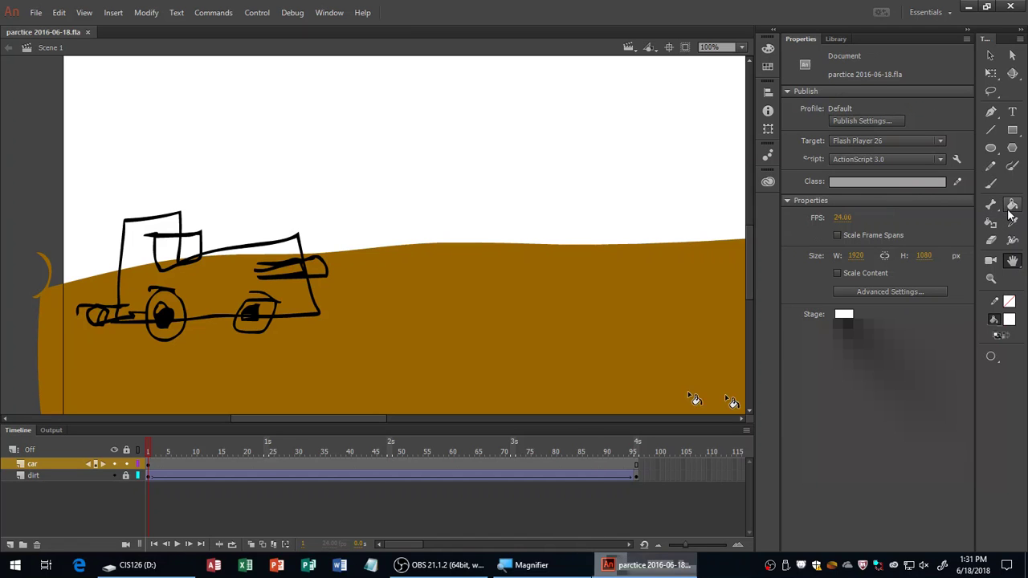
left_click(266, 286)
left_click(317, 273)
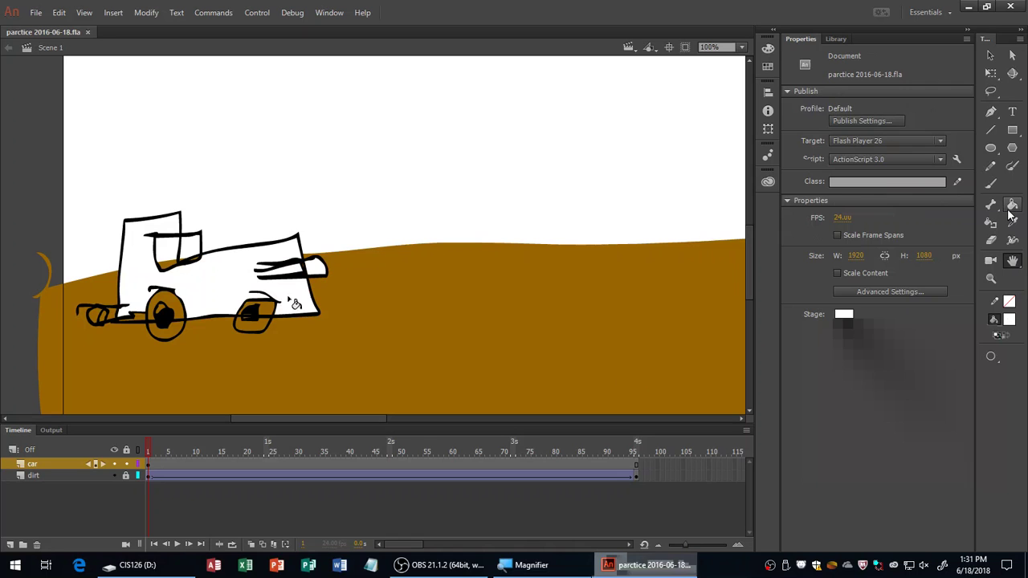
left_click(273, 319)
key("ctrl+z")
key("ctrl+z")
key("ctrl+z")
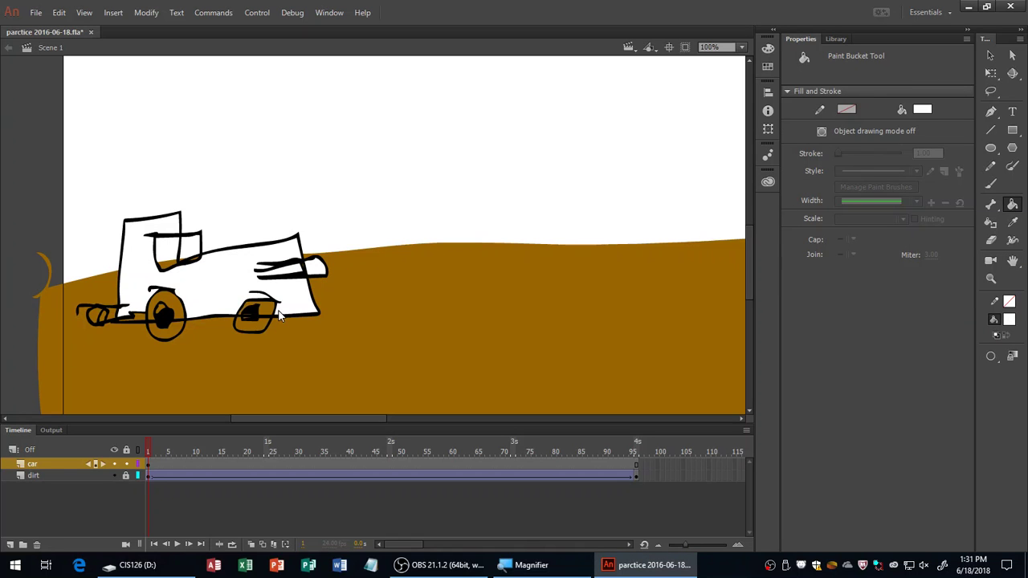
- Fill the truck's body with dark red and both tires with dark gray #333333
left_click(1009, 319)
left_click(842, 414)
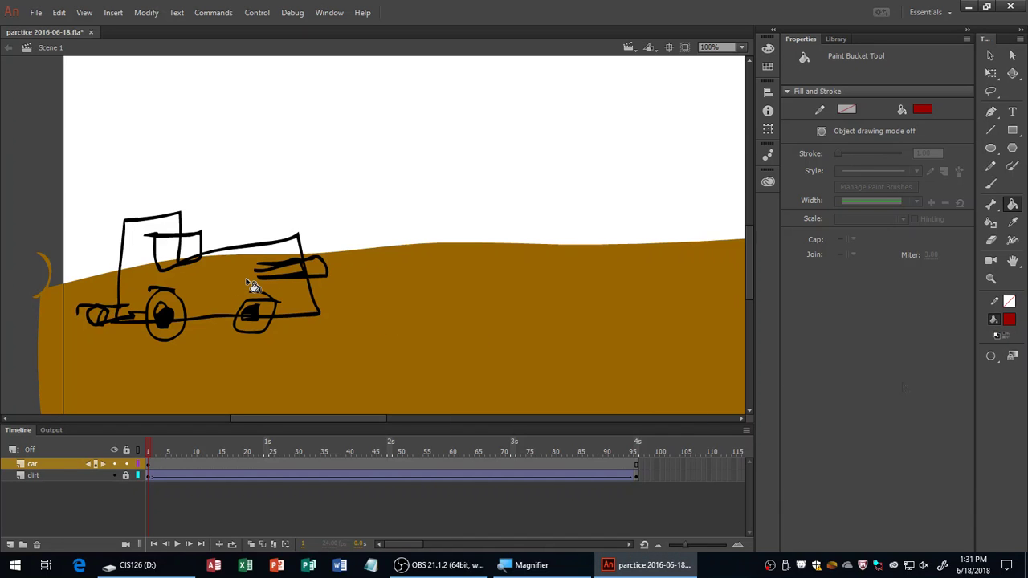
left_click(1008, 319)
left_click(840, 379)
left_click(273, 319)
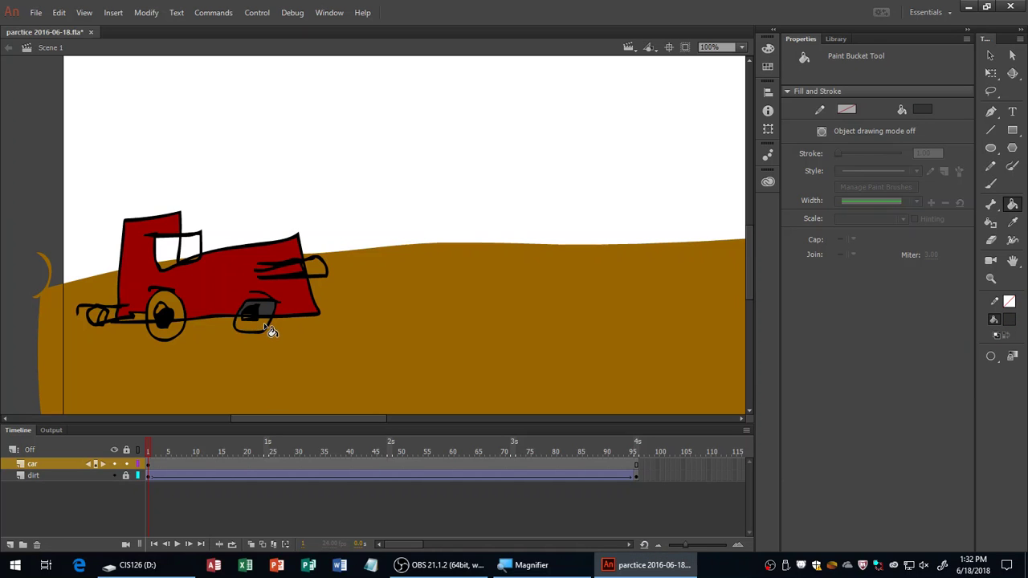
left_click(178, 315)
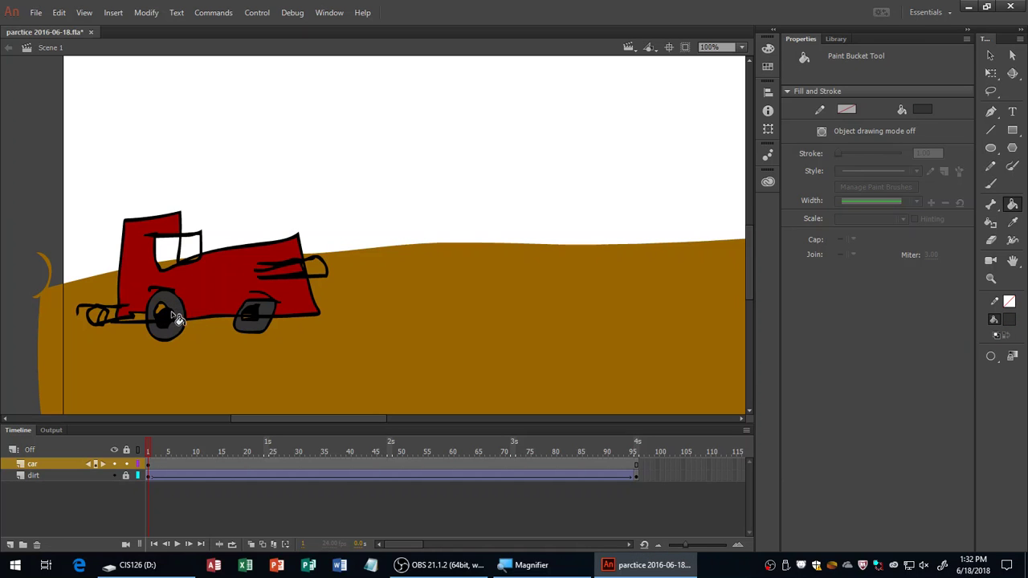
- Fill the truck's window panes with bright sky blue
left_click(995, 319)
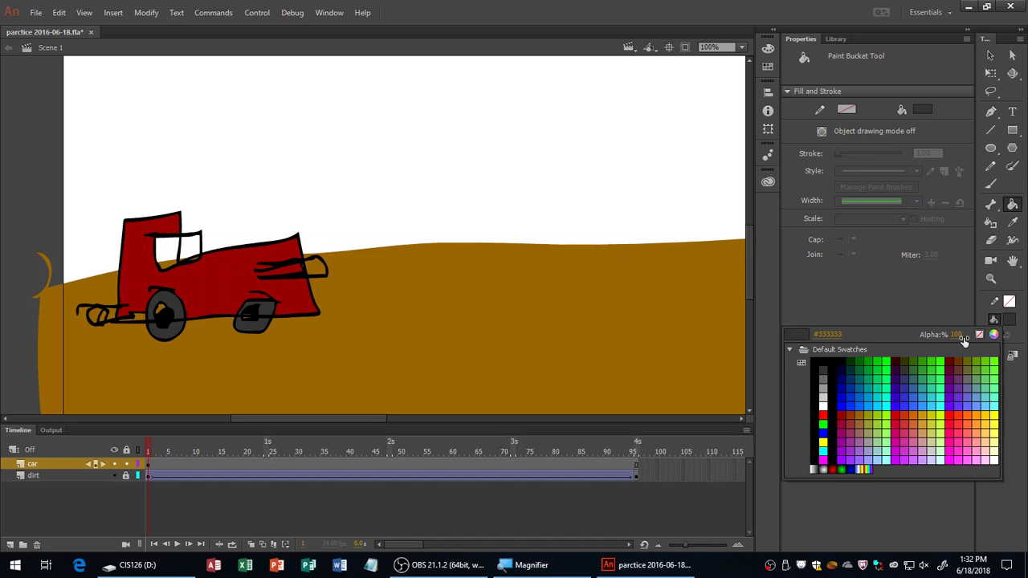
left_click(883, 399)
left_click(172, 257)
key("ctrl+z")
key("ctrl+y")
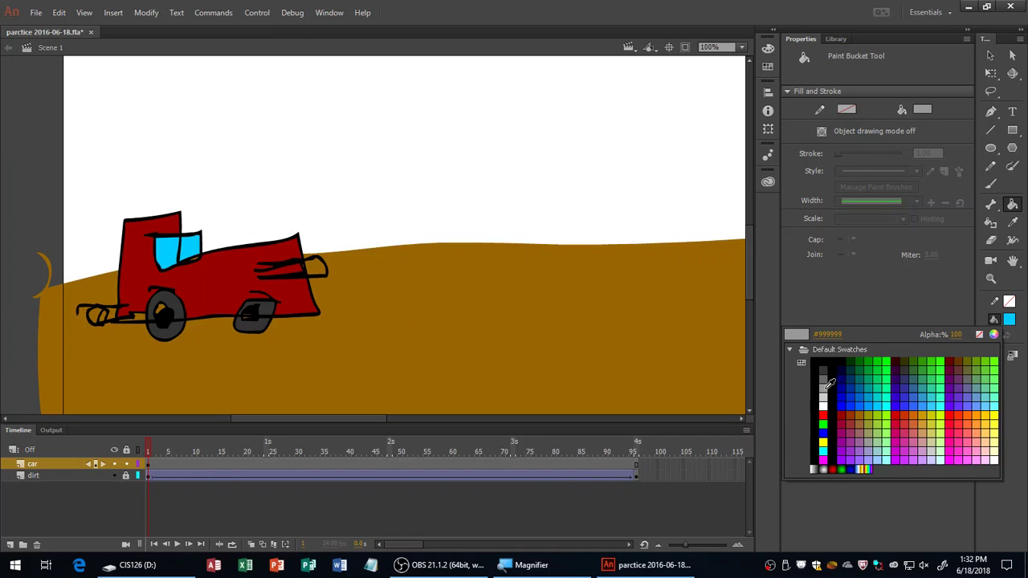
- Fill the truck's headlight and rear exhaust with light gray
left_click(827, 393)
left_click(317, 267)
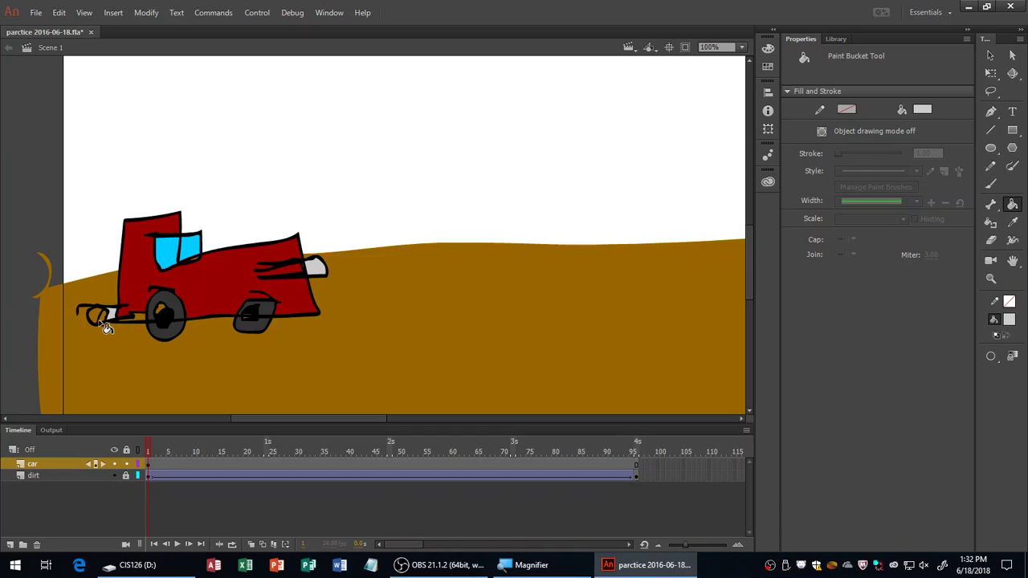
left_click(108, 319)
- Fill the remaining small gaps beside and inside the rear wheel with dark red and dark gray
left_click(151, 326)
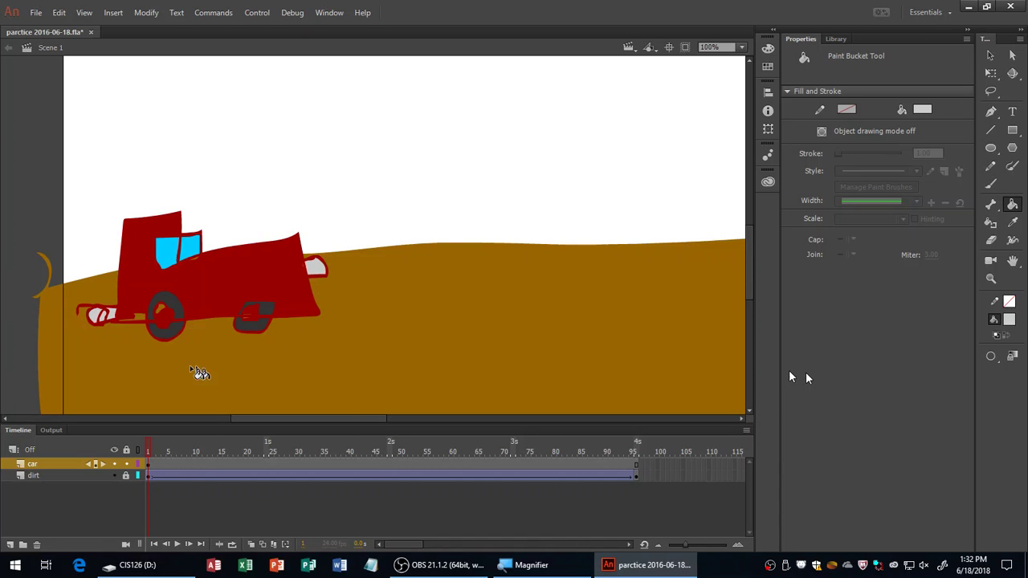
key("ctrl+z")
left_click(149, 323, "alt")
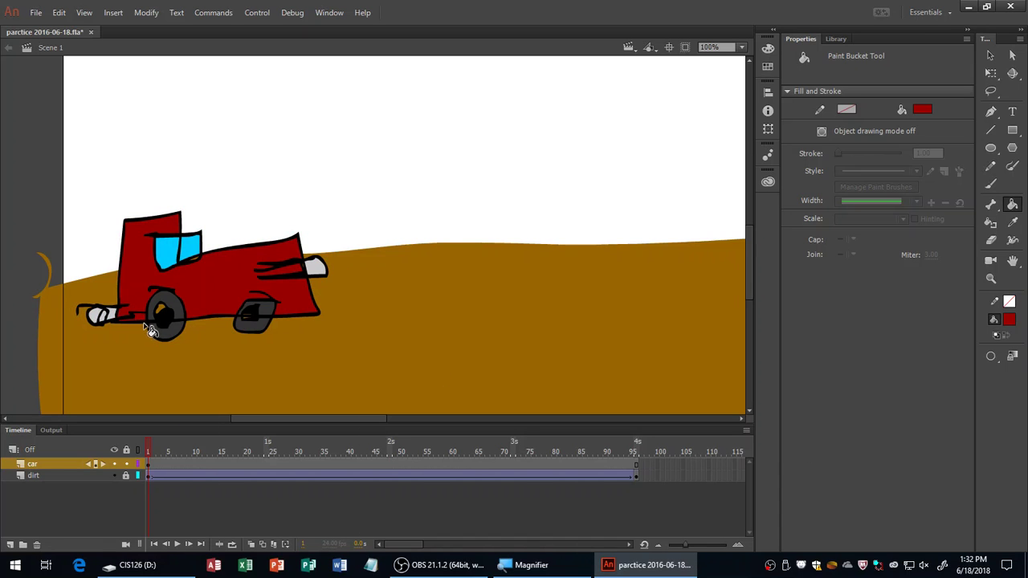
left_click(1009, 319)
left_click(275, 314)
- Test the movie, watch the truck against the scrolling ground in a smaller preview window, and close the preview
key("ctrl+minus")
key("ctrl+minus")
left_click(269, 12)
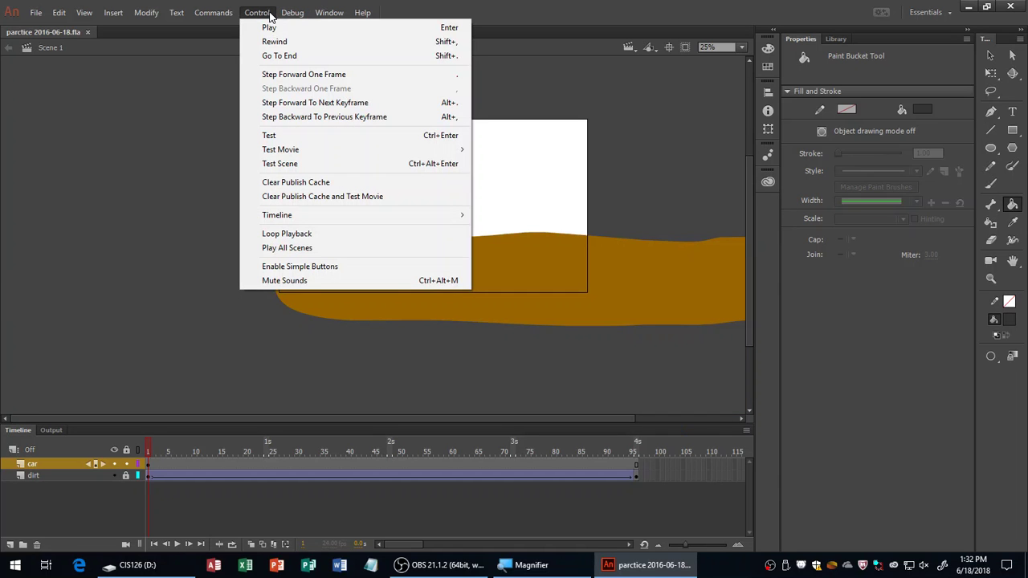
mouse_move(326, 150)
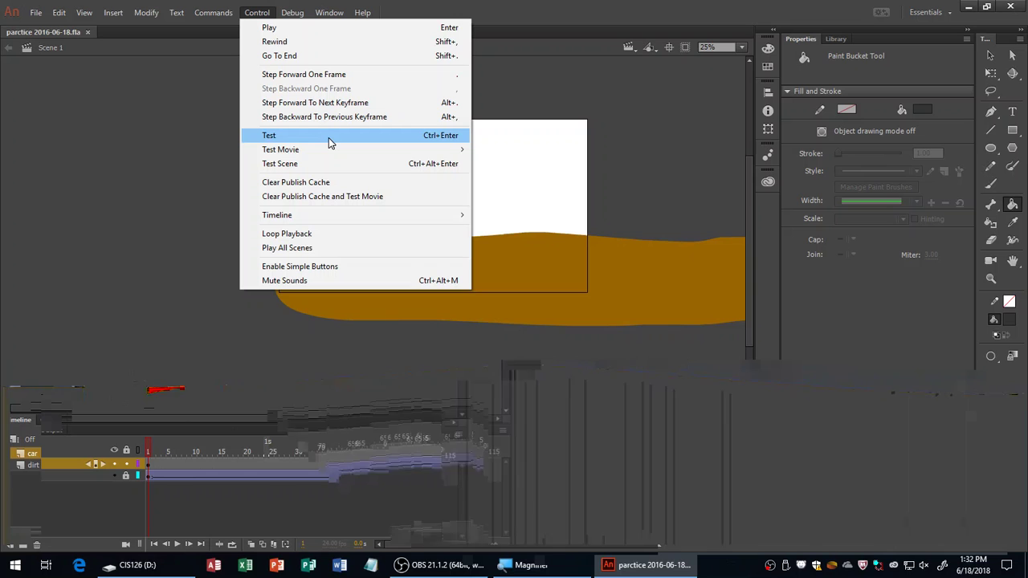
left_click(328, 142)
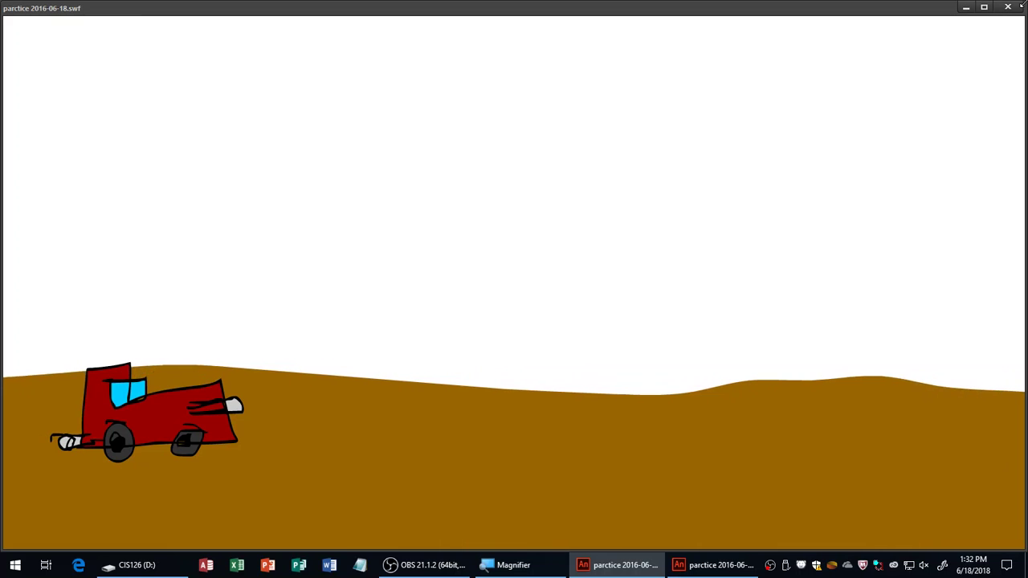
left_click(984, 6)
left_click_drag(667, 131, 807, 51)
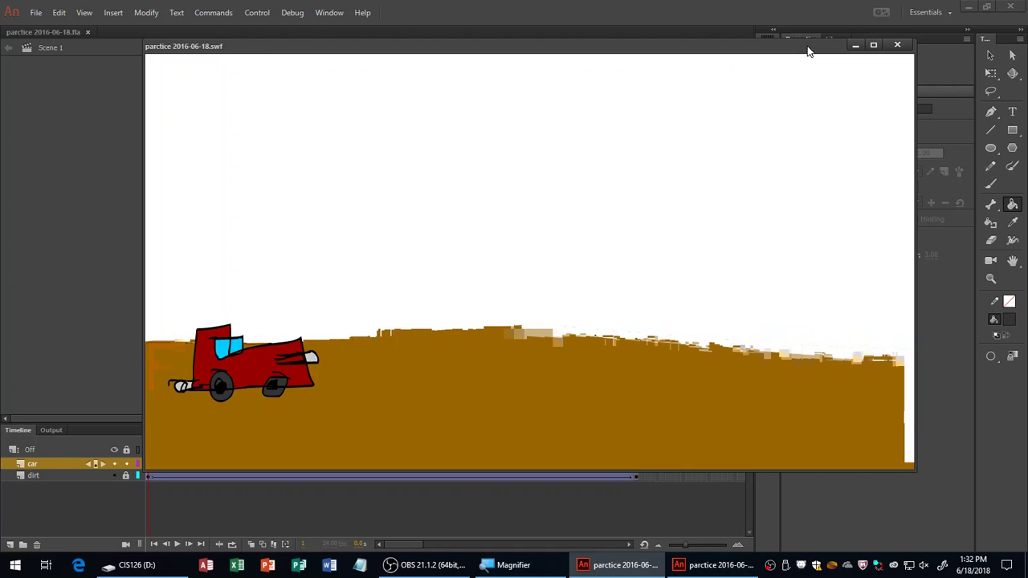
left_click(899, 46)
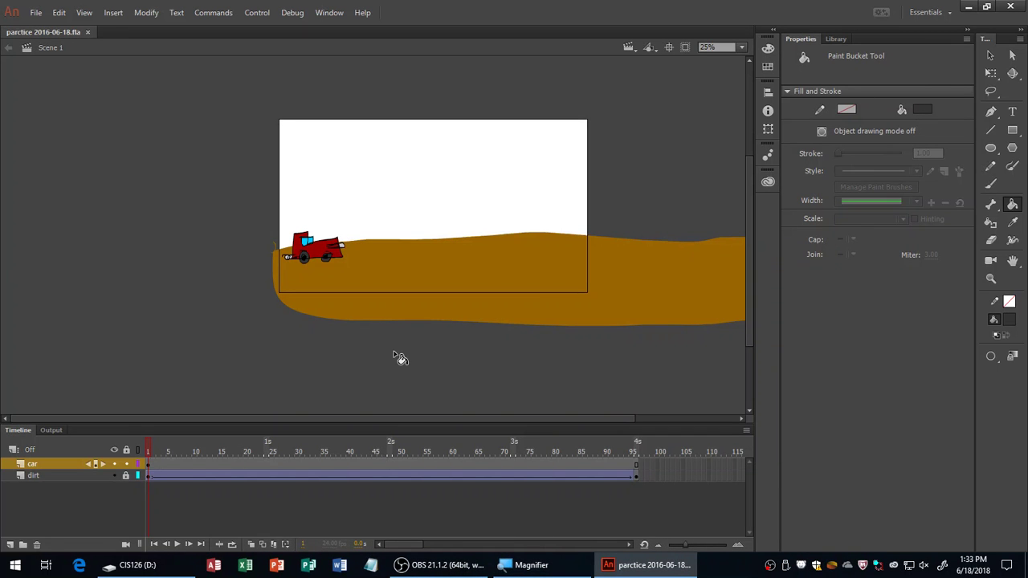
key("ctrl+=")
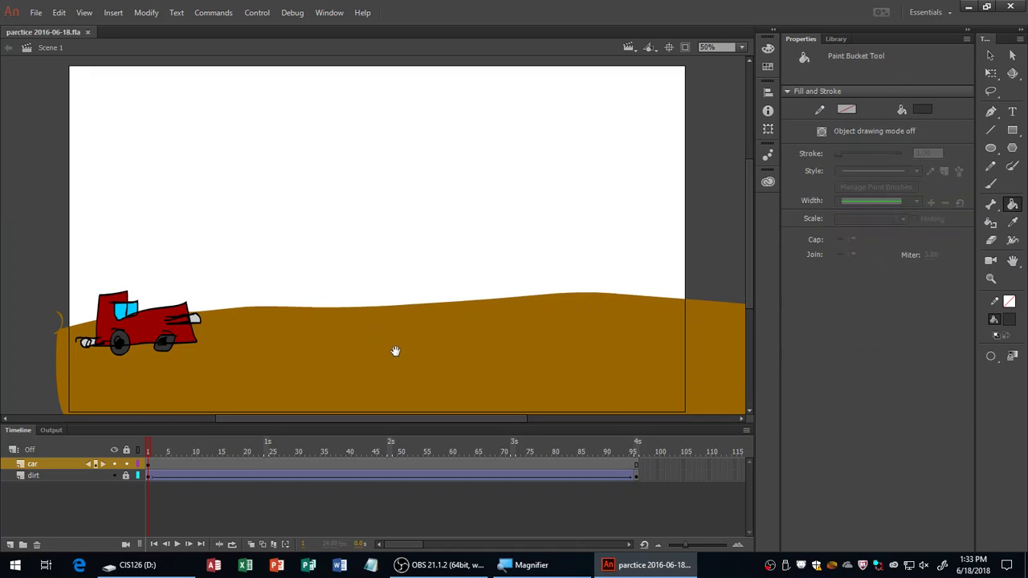
- Inspect the truck and the full dirt shape at 25% zoom, and close the movie preview
key("h")
left_click_drag(349, 322, 349, 298)
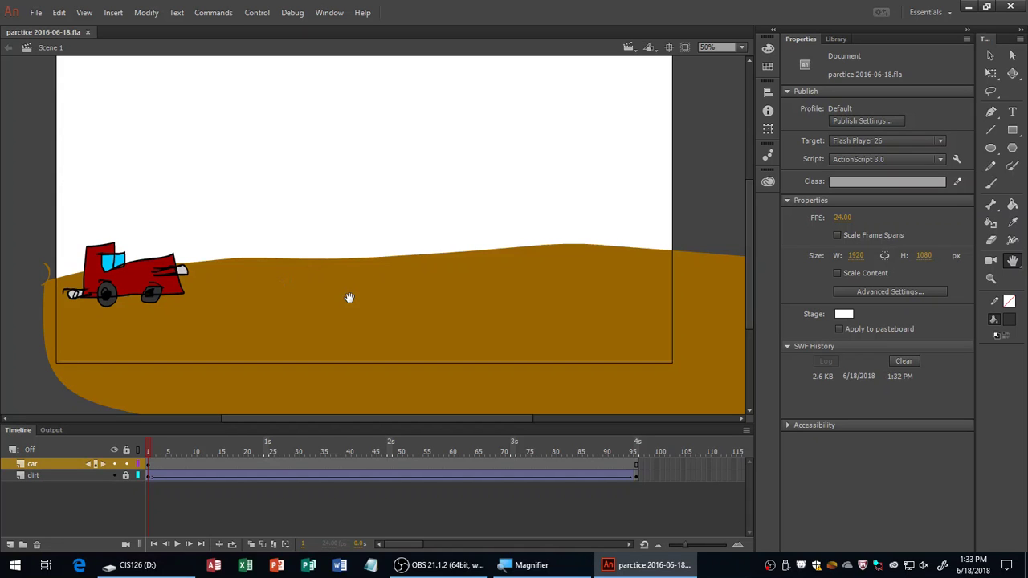
left_click_drag(350, 298, 352, 296)
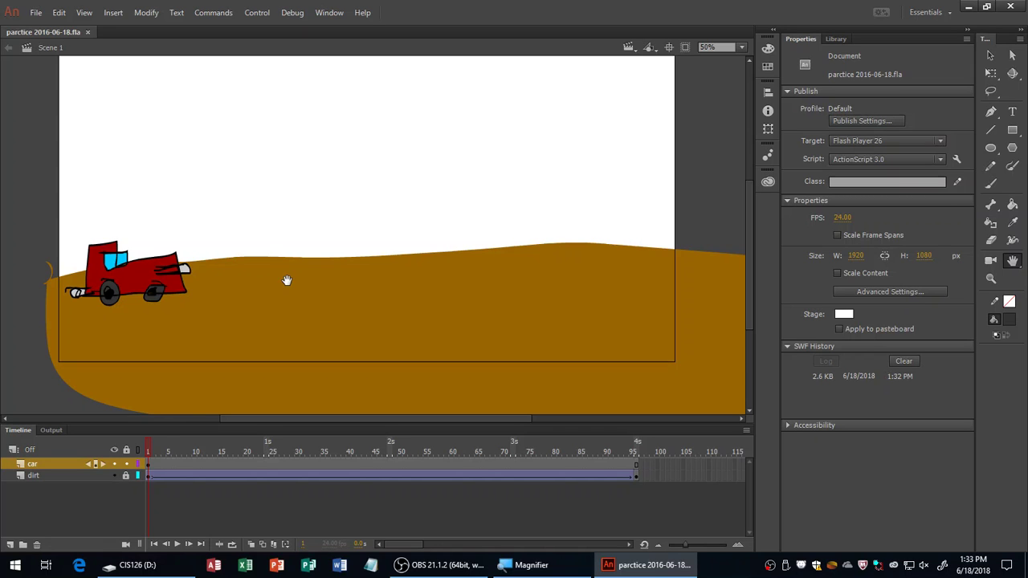
key("ctrl+minus")
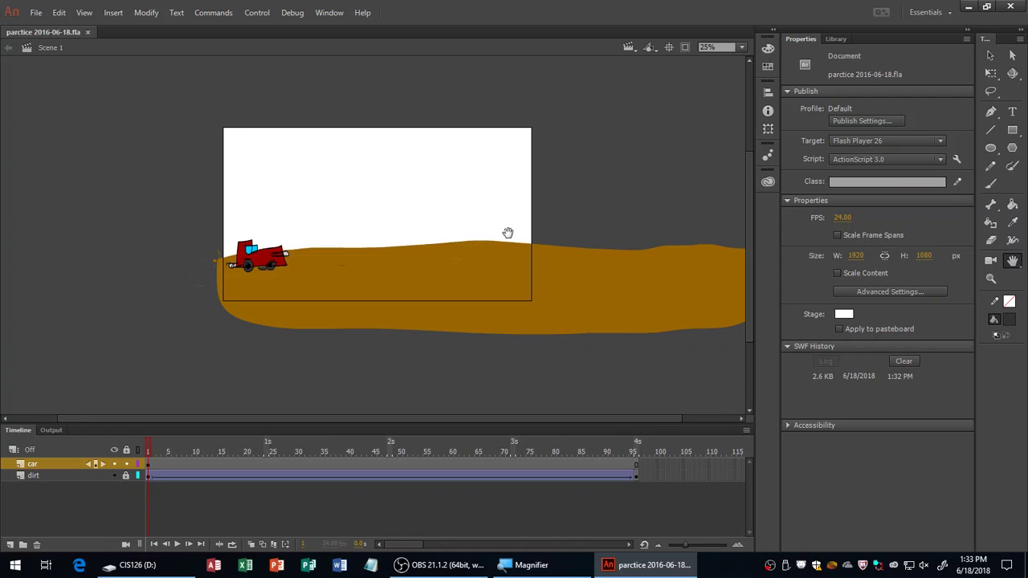
left_click_drag(508, 233, 469, 250)
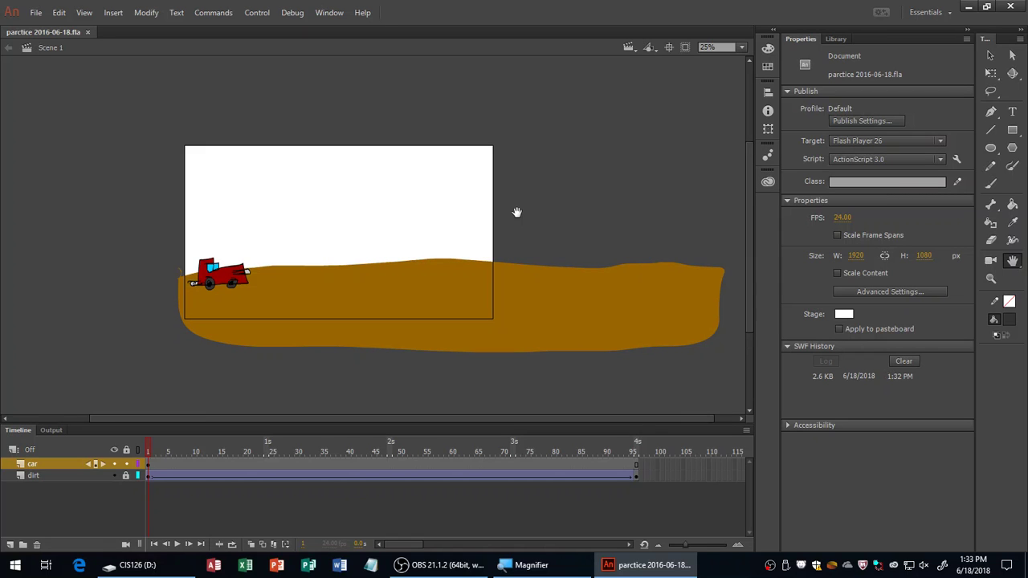
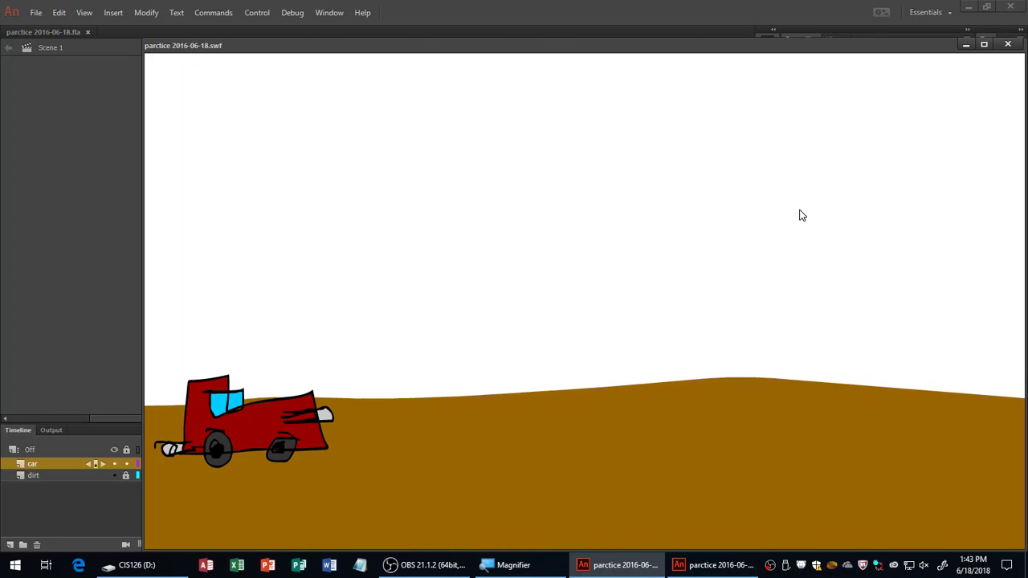
left_click(1007, 44)
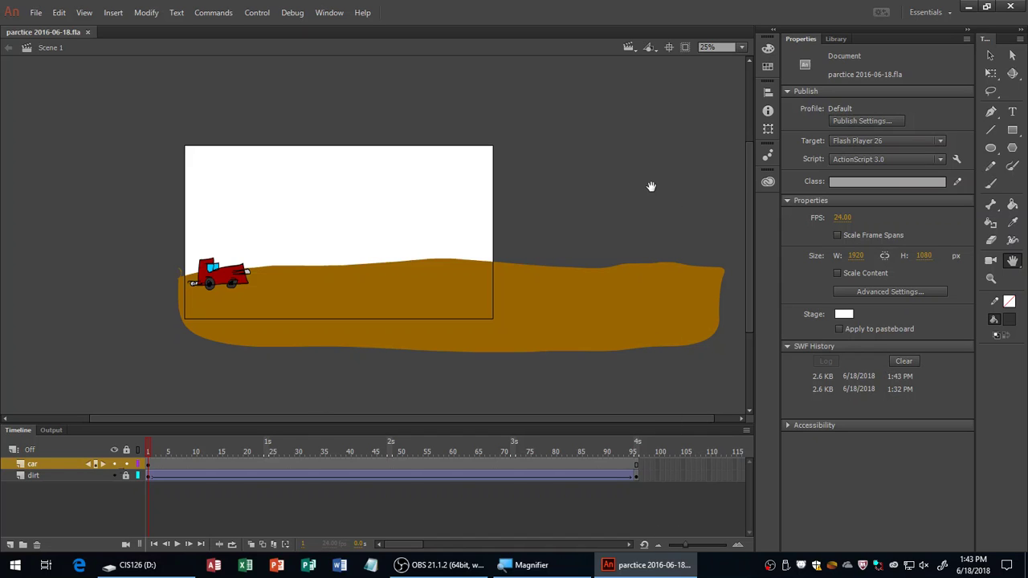
- Lock the car layer and add a new layer named mountain
left_click(126, 464)
left_click(10, 544)
double_click(39, 465)
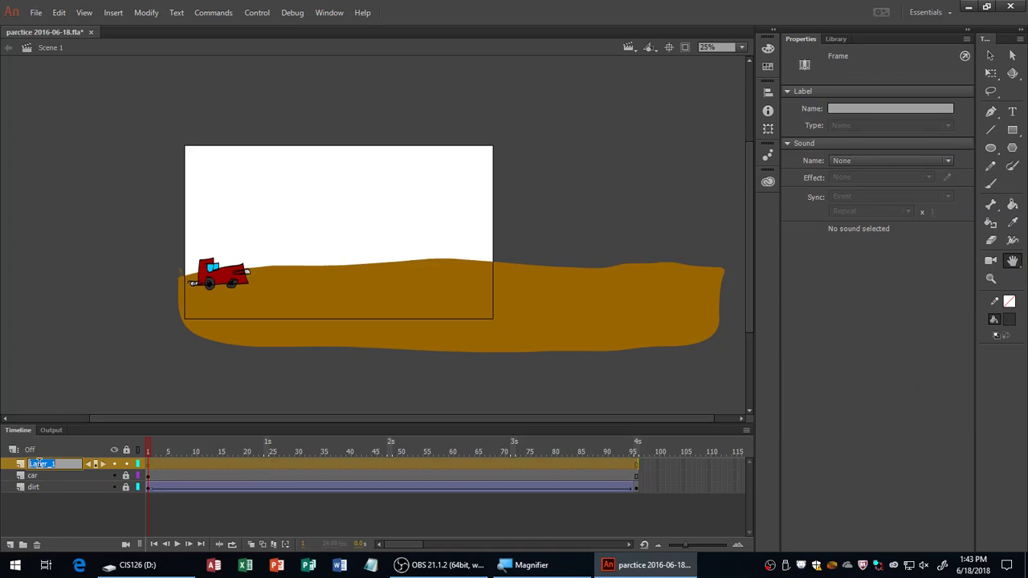
type("mou")
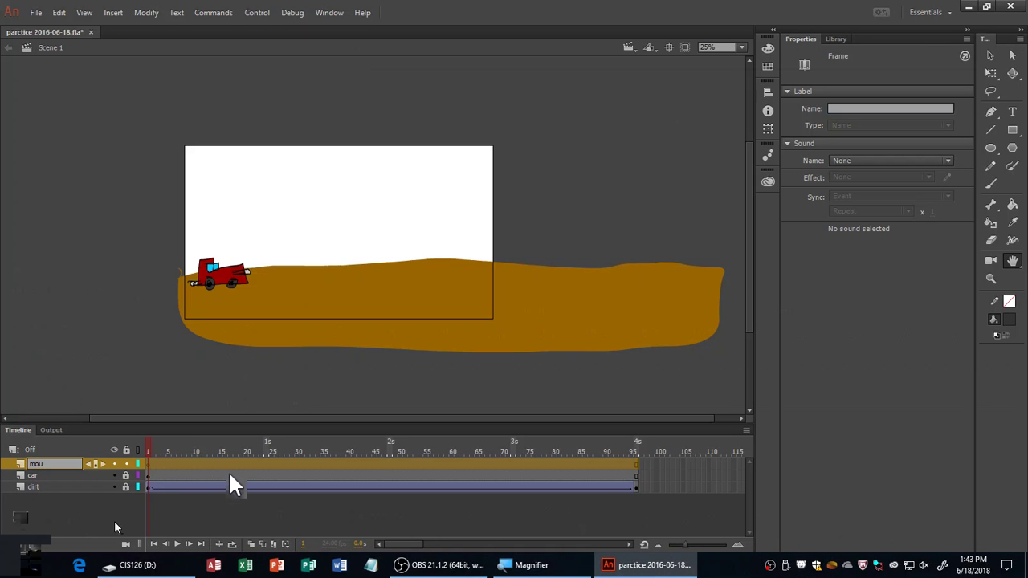
type("ntain")
key("Return")
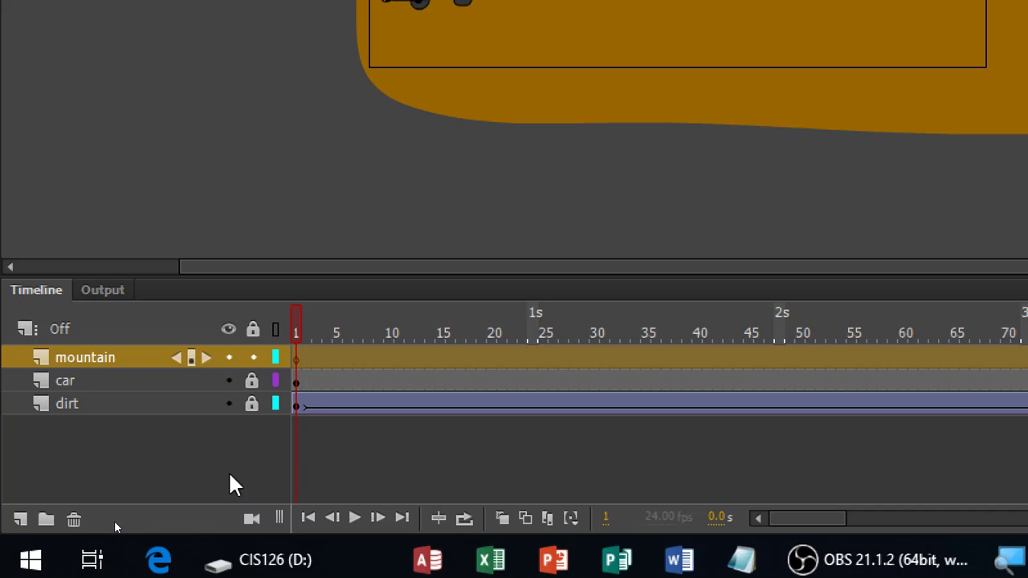
- Move the mountain layer beneath the dirt layer in the layer stack
key("super+minus")
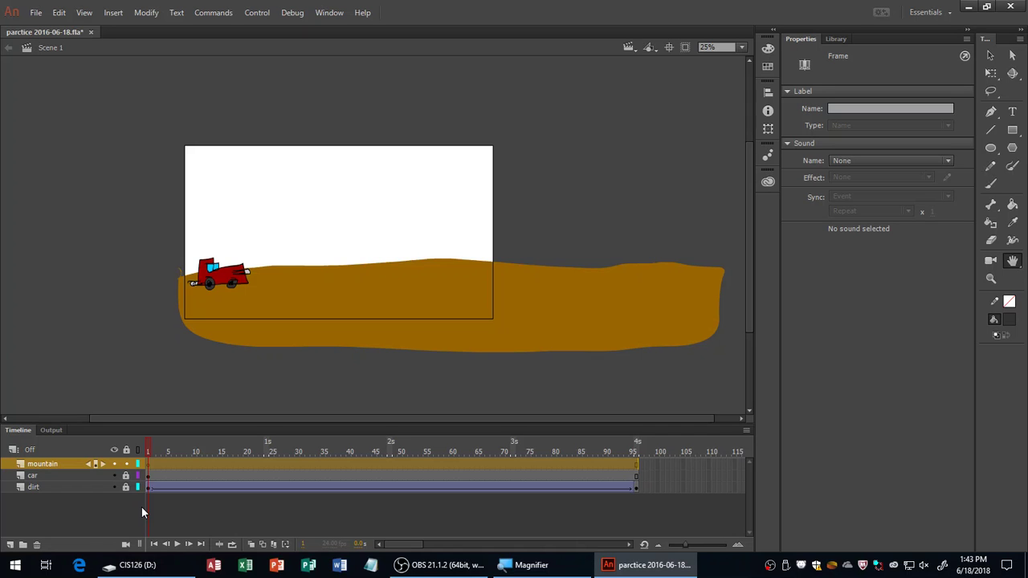
key("super+plus")
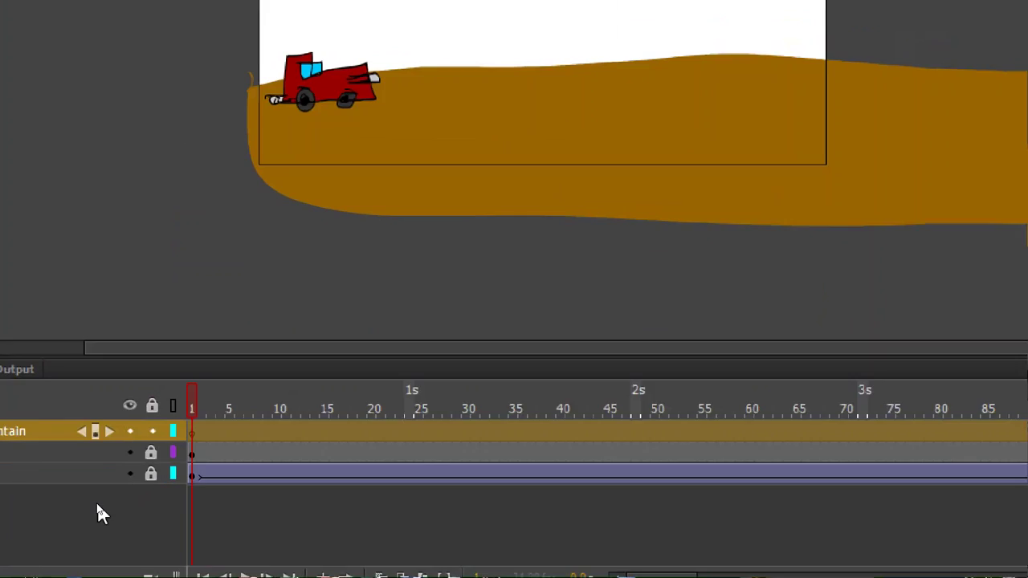
left_click_drag(105, 383, 105, 449)
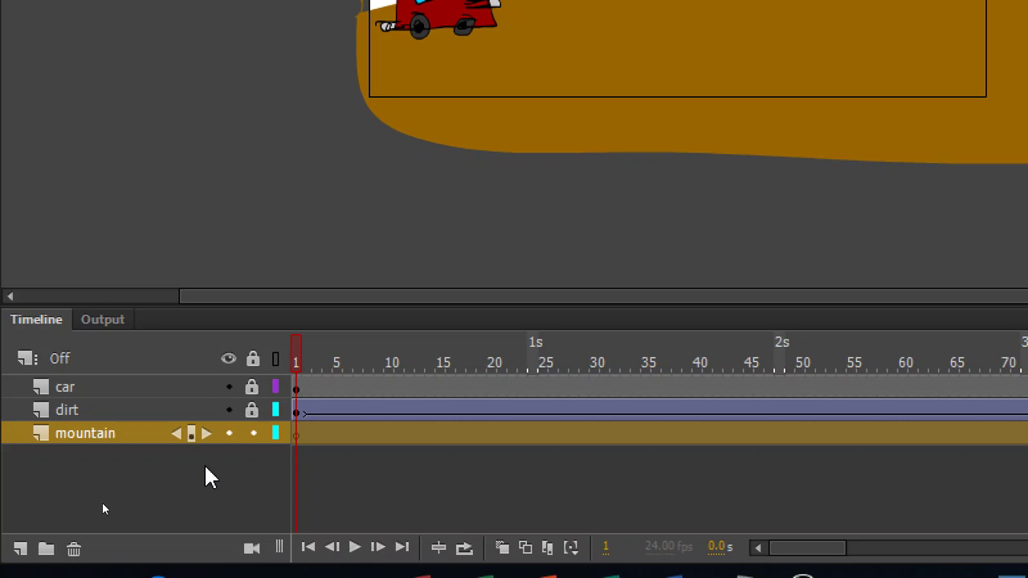
key("super+minus")
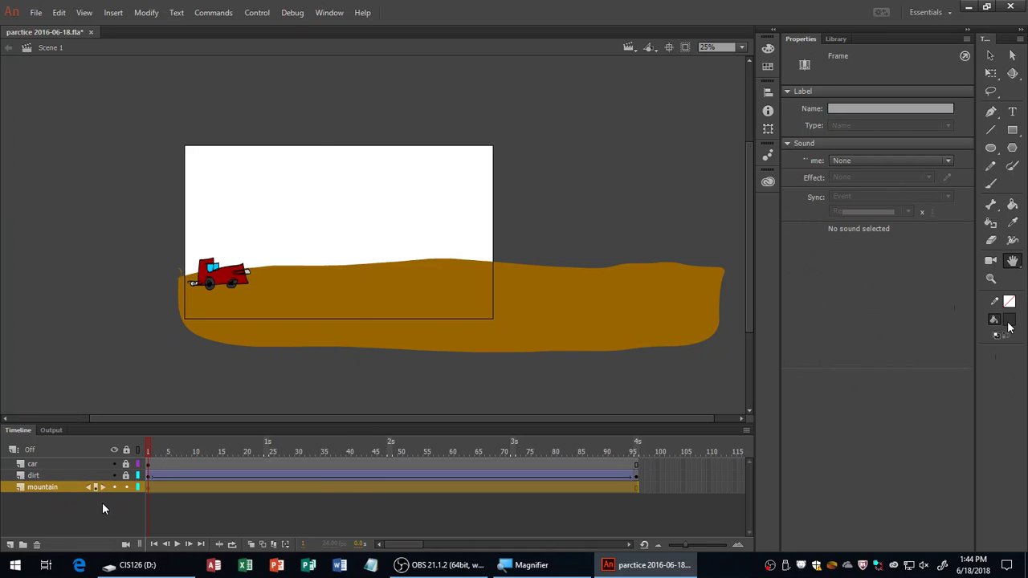
- Draw a closed, jagged mountain outline behind the truck with the dark gray Brush tool, extending past the stage's sides and bottom
key("b")
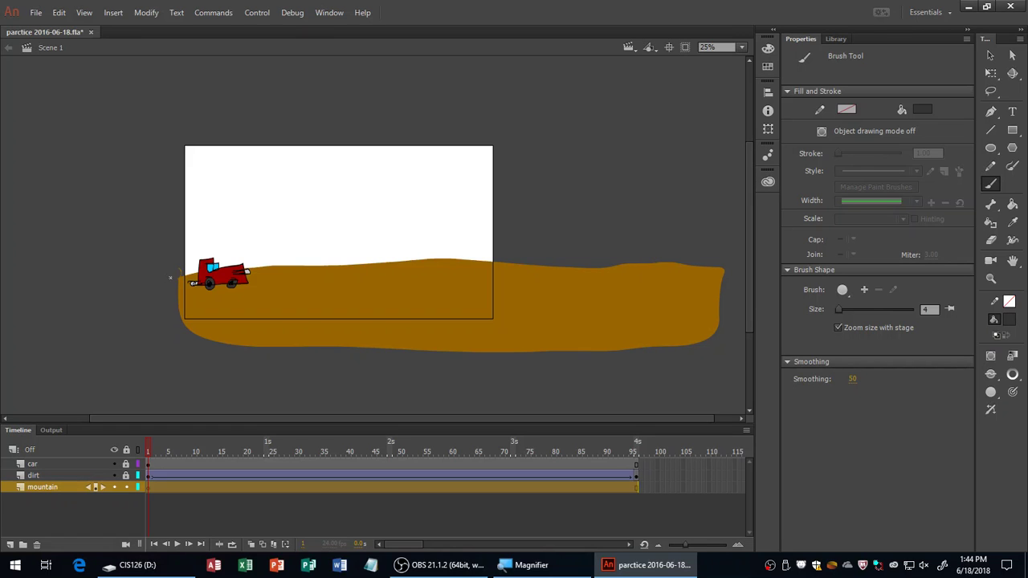
mouse_move(217, 263)
left_mouse_down()
mouse_move(259, 240)
mouse_move(299, 240)
mouse_move(328, 223)
mouse_move(349, 191)
mouse_move(361, 210)
mouse_move(419, 236)
mouse_move(474, 194)
left_mouse_up()
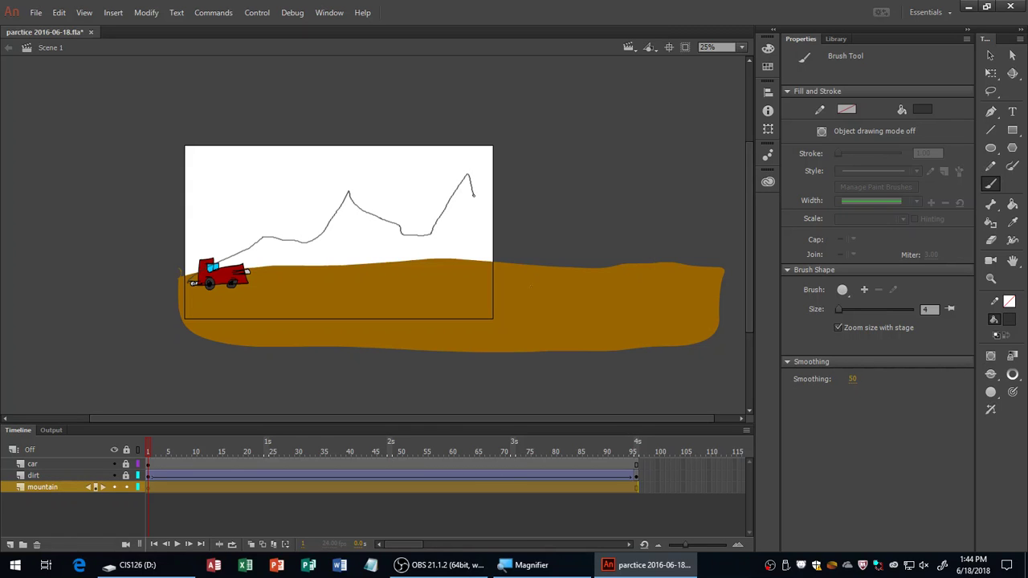
mouse_move(526, 332)
left_mouse_down()
mouse_move(482, 347)
mouse_move(396, 348)
mouse_move(183, 323)
left_mouse_up()
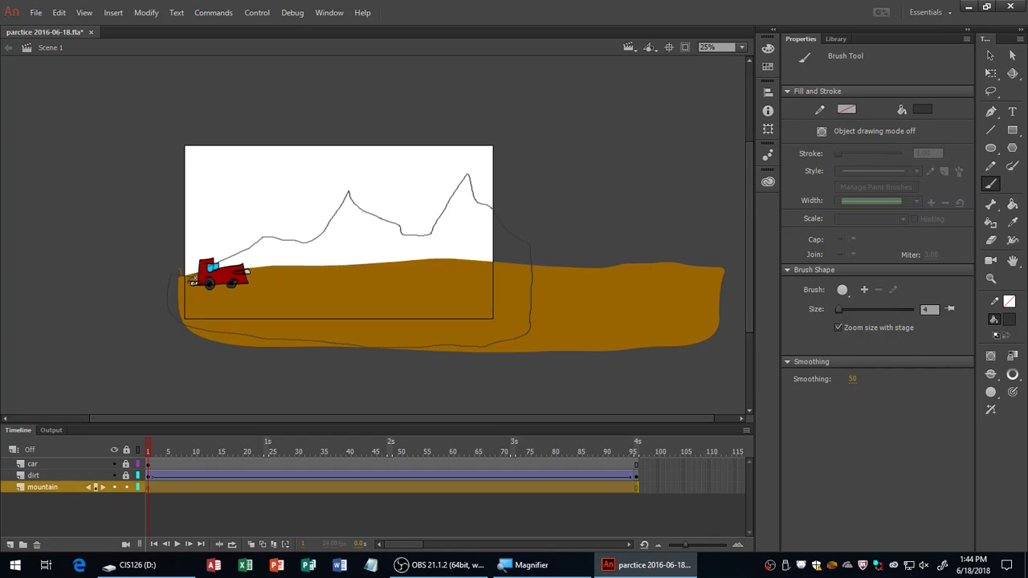
key("ctrl+z")
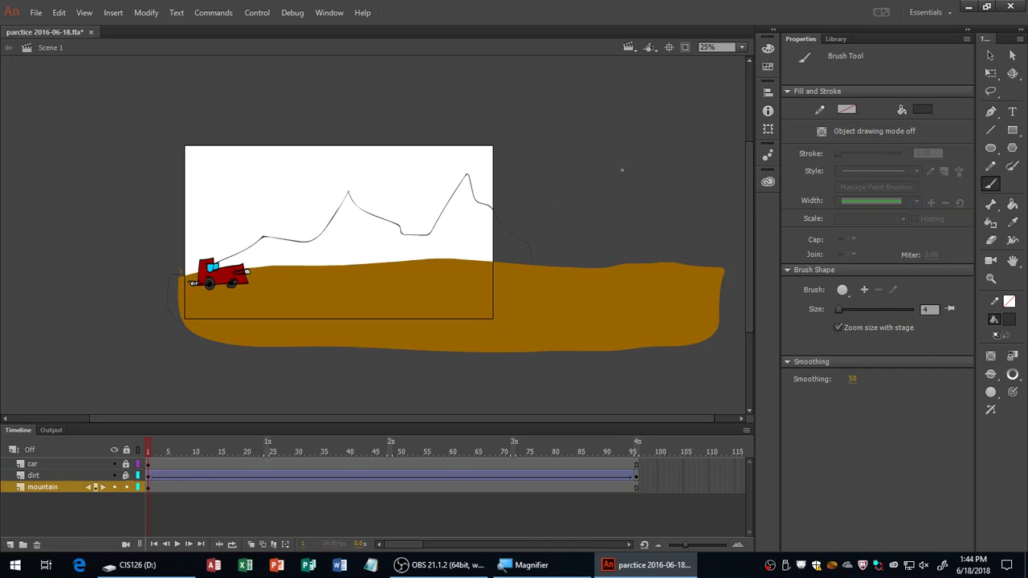
- Hide the dirt layer and fill the mountain outline with orange, using the Paint Bucket with gap closing
left_click(113, 475)
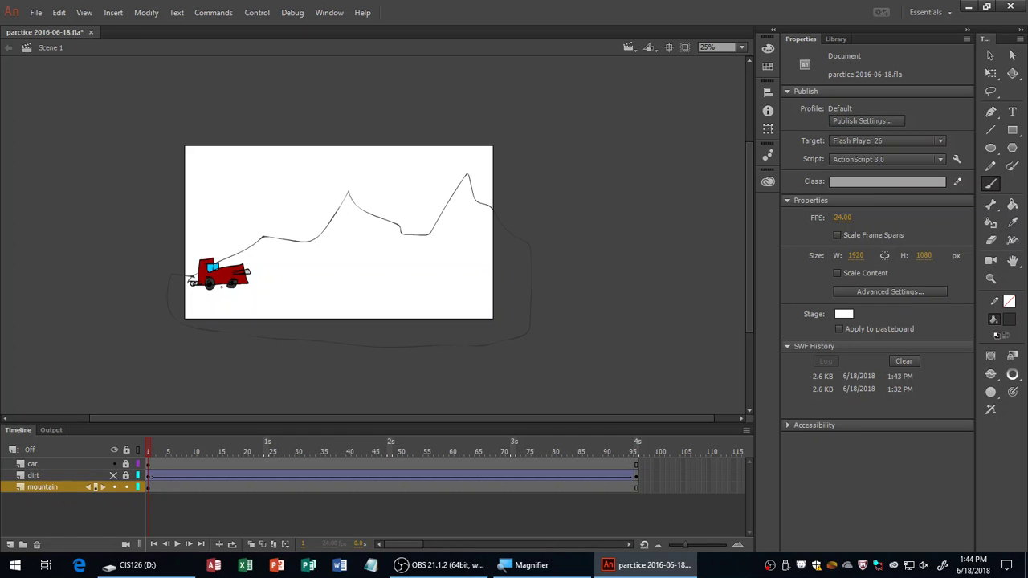
left_click(113, 475)
left_click(1012, 207)
left_click(923, 110)
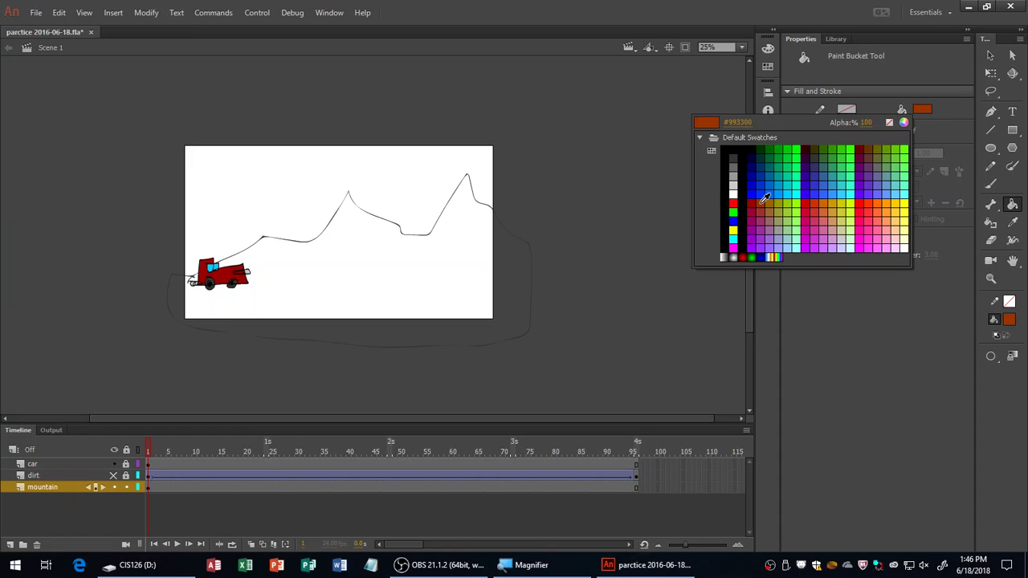
left_click(880, 208)
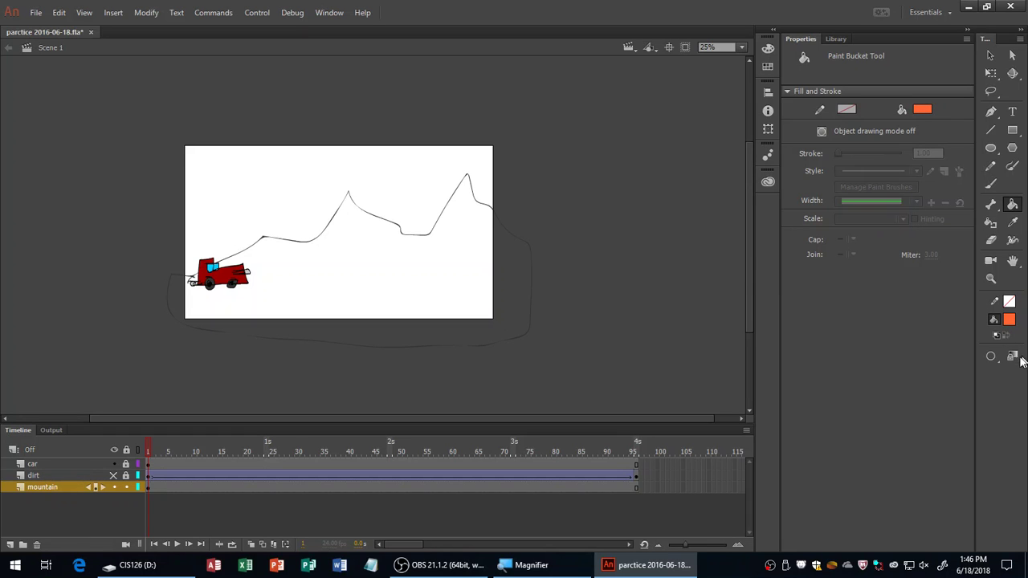
left_click(990, 355)
left_click(923, 397)
left_click(447, 263)
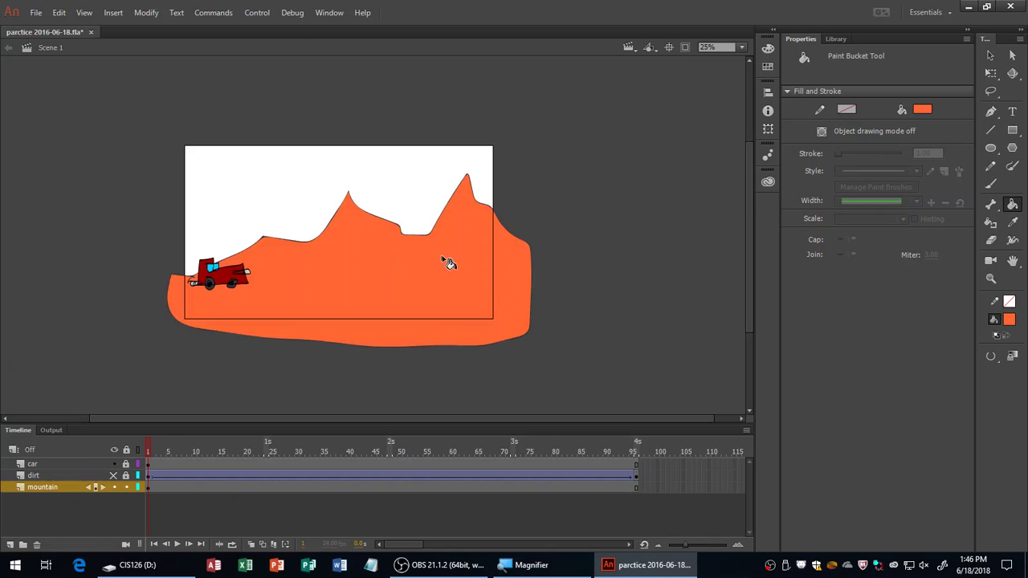
left_click(114, 476)
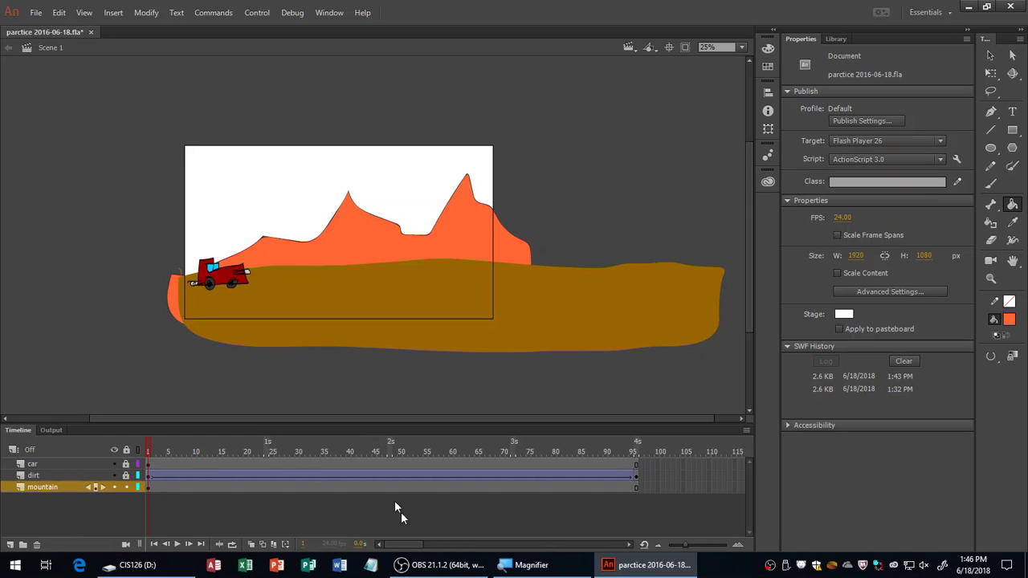
left_click(114, 475)
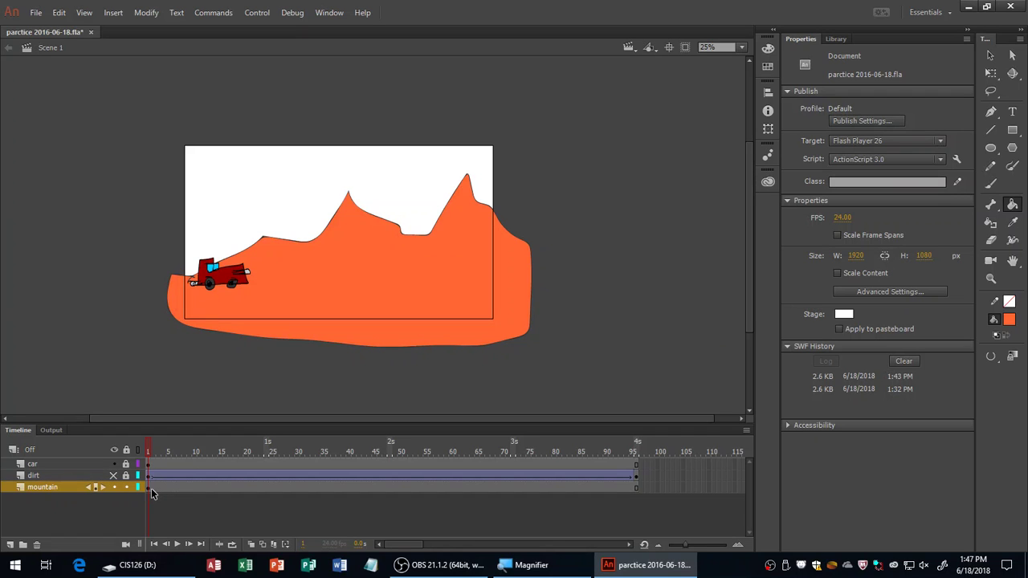
- Convert all the mountain artwork on frame 1 into a movie clip symbol named mcMountain
left_click(148, 487)
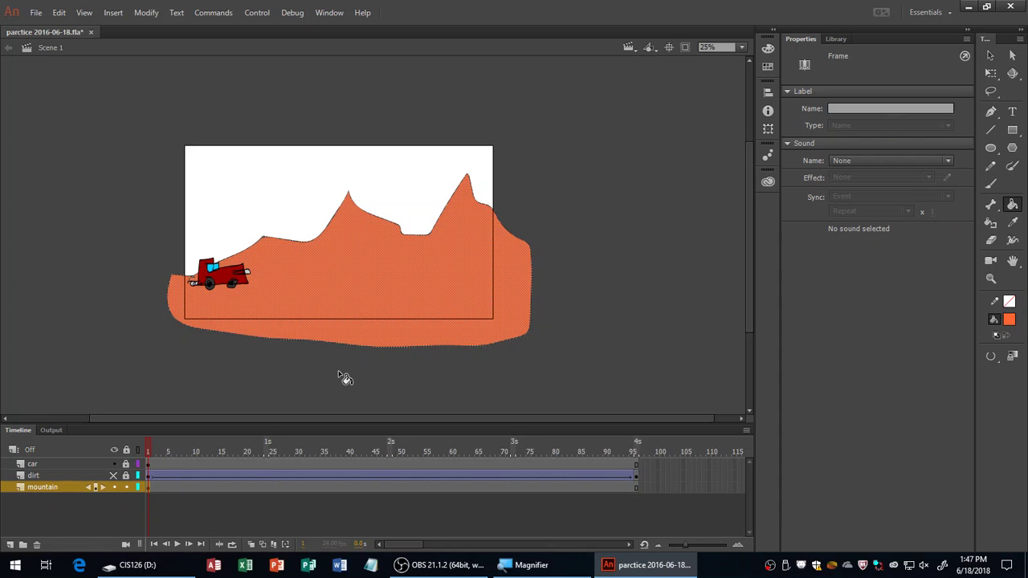
key("super+plus")
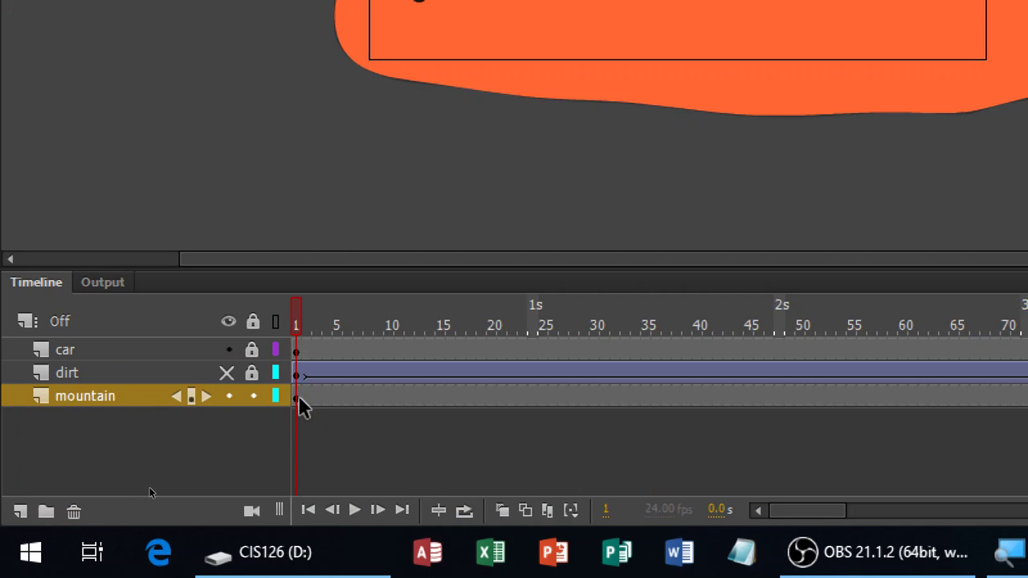
left_click(299, 398)
key("super+minus")
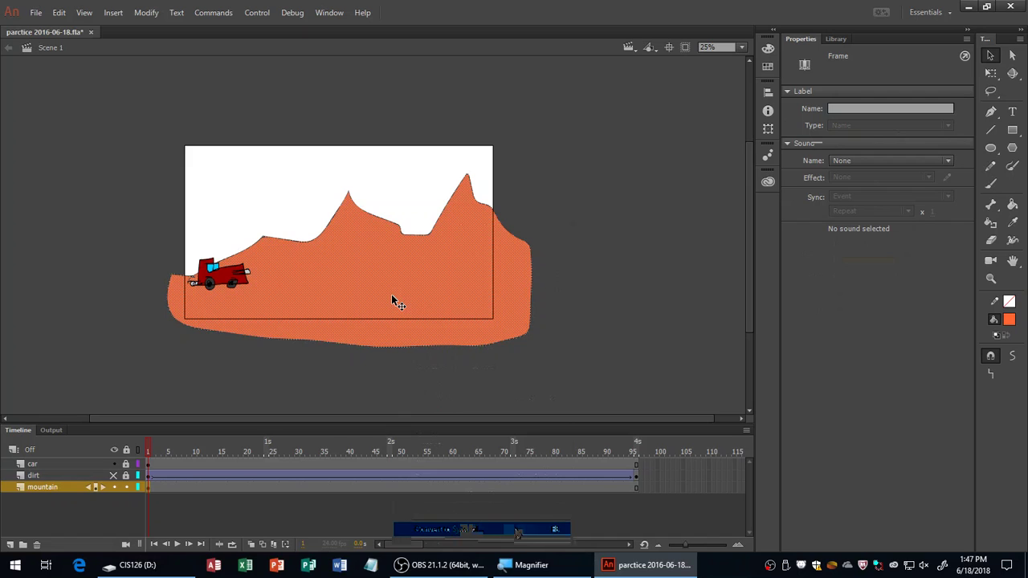
right_click(392, 296)
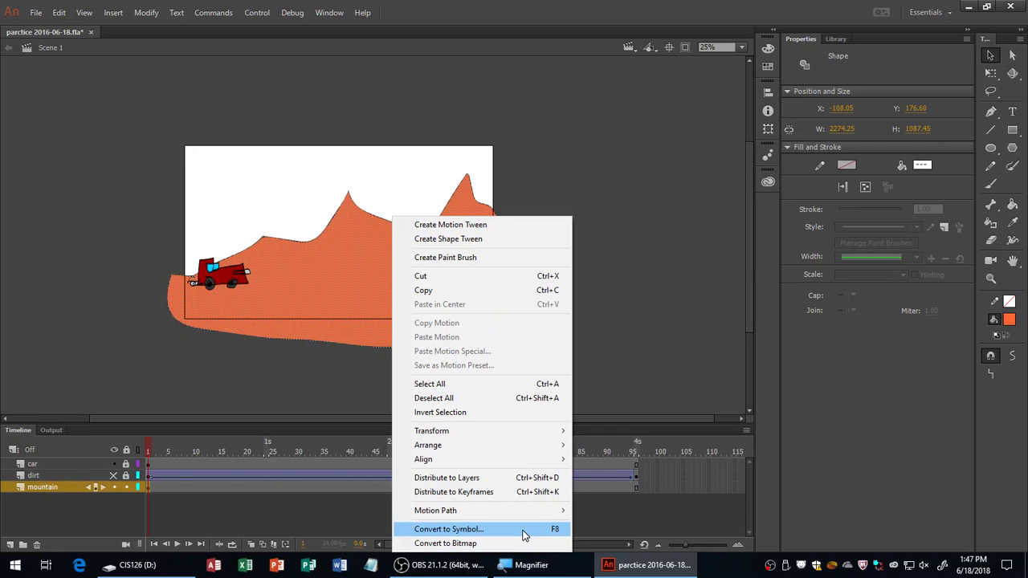
left_click(523, 532)
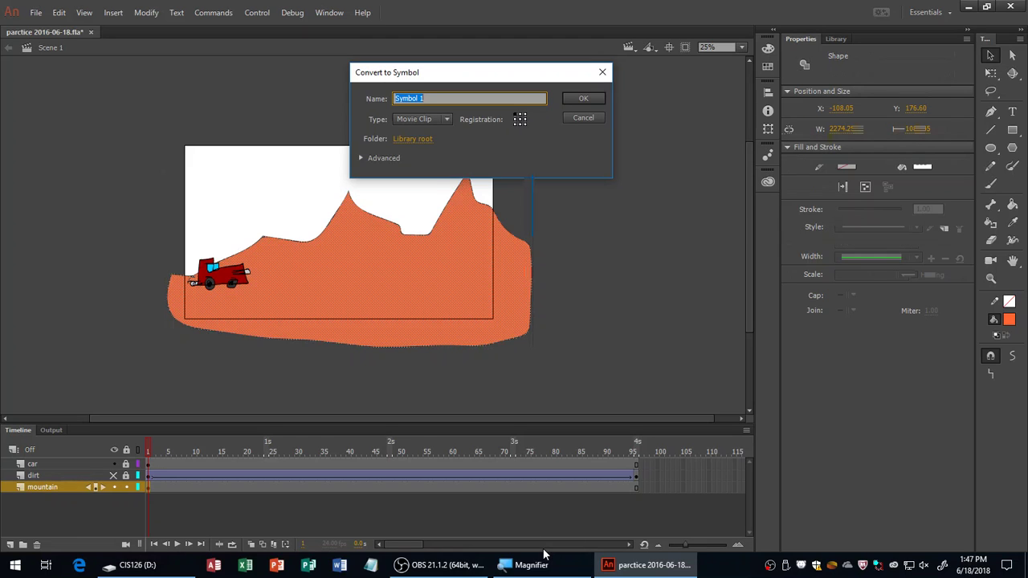
type("mcMountain")
key("Return")
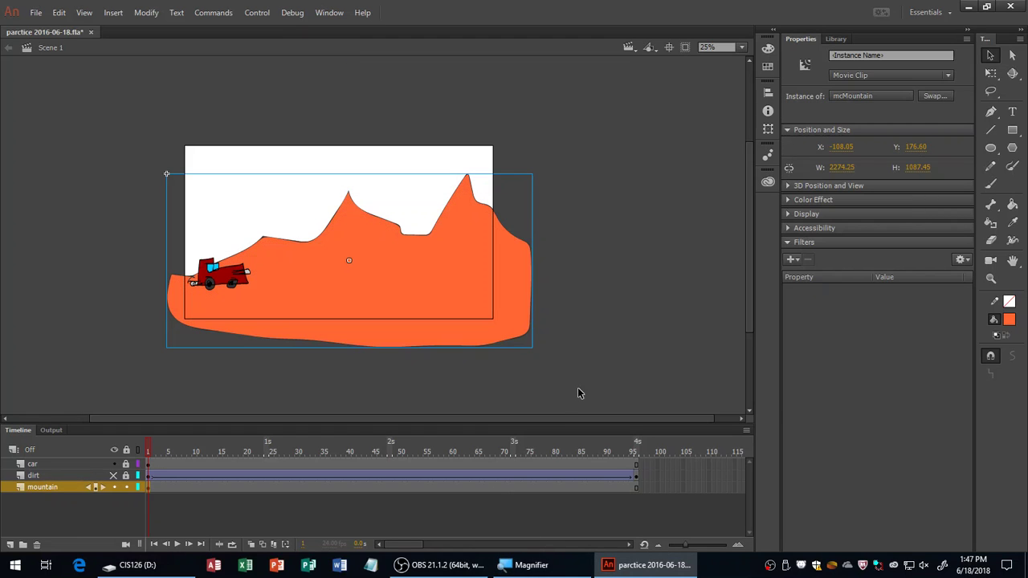
- Show the dirt layer again and insert a keyframe at frame 96 of the mountain layer
left_click(112, 480)
left_click(113, 476)
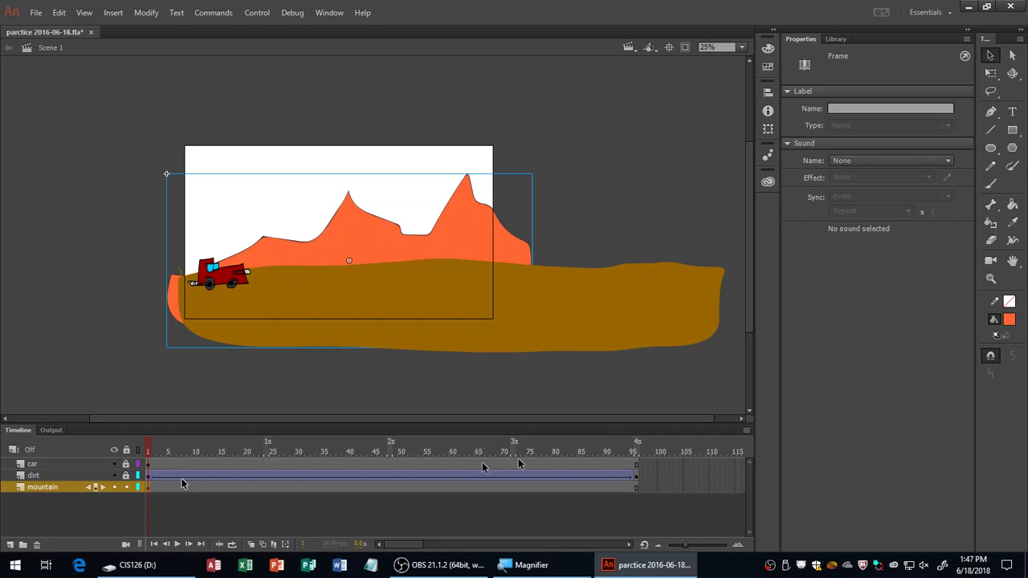
left_click(637, 487)
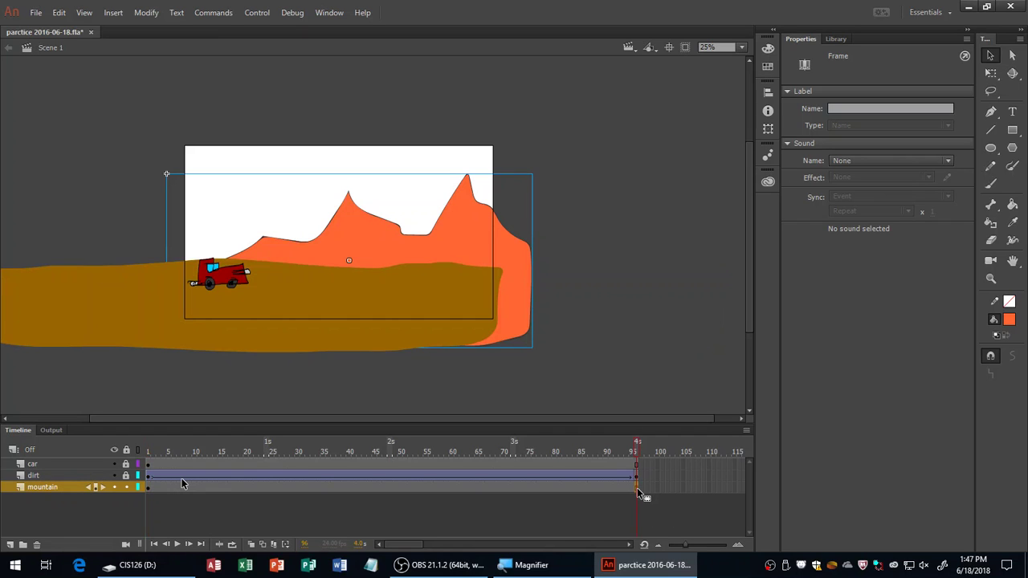
right_click(638, 489)
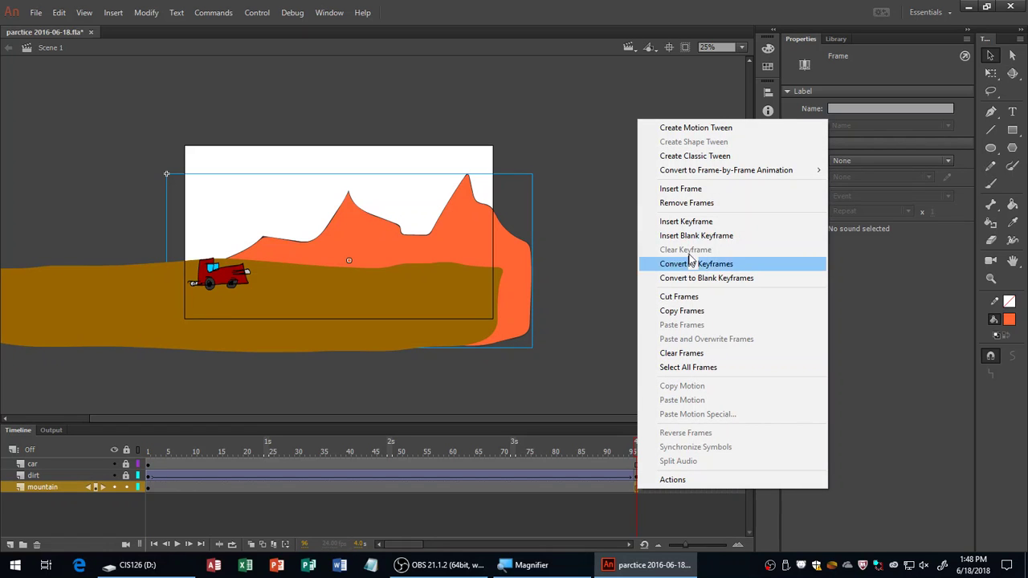
left_click(698, 192)
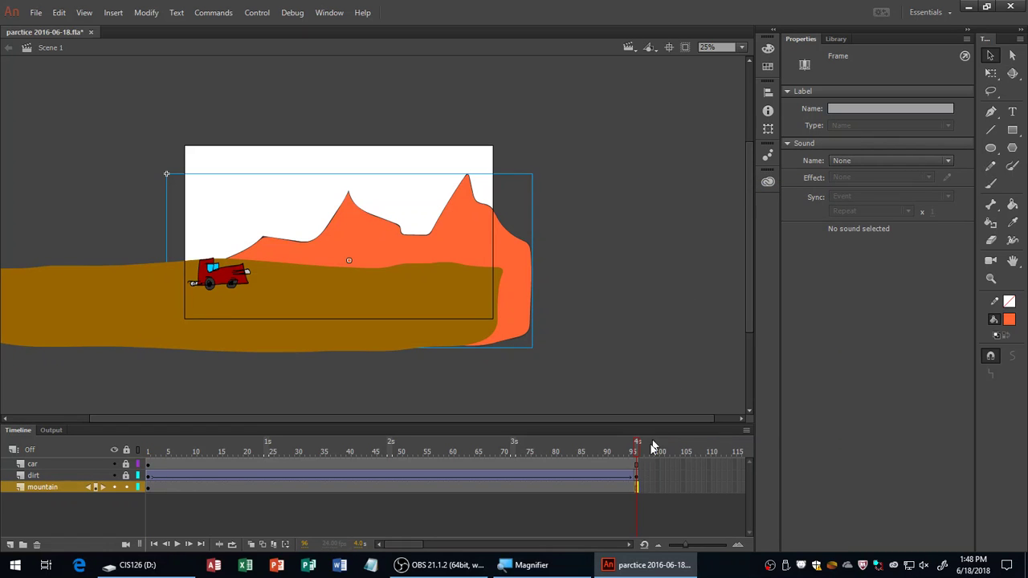
right_click(640, 490)
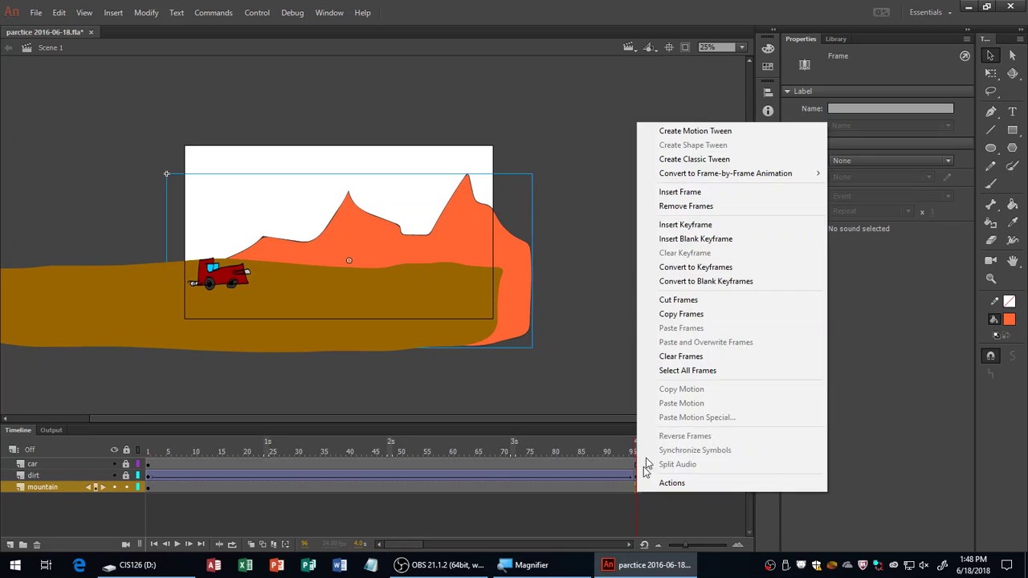
left_click(675, 241)
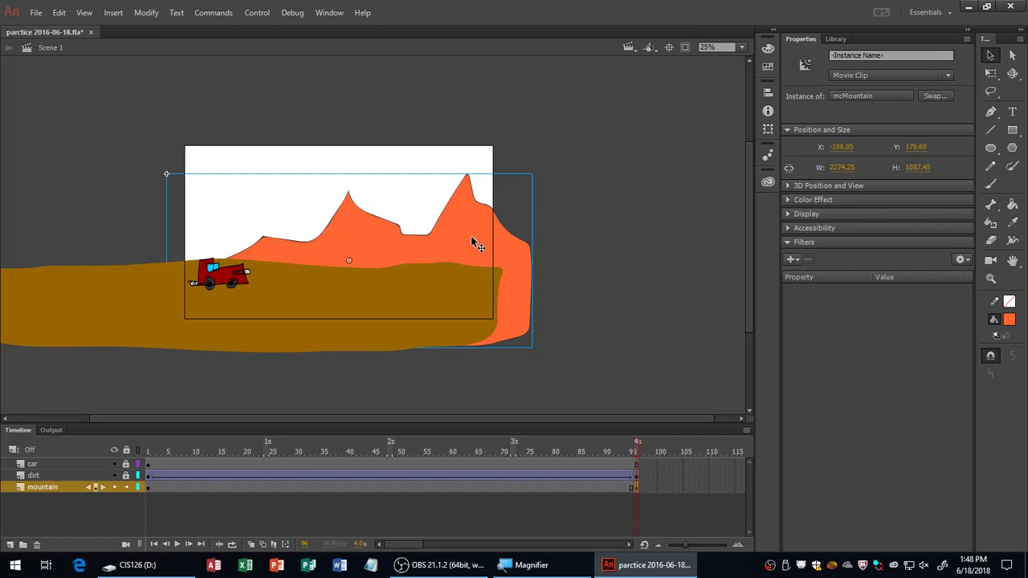
- Shift the mountain leftward at frame 96 until its right end sits just beyond the stage's right edge, comparing with frame 1
key("shift+Left")
key("shift+Left")
key("shift+Left")
key("shift+Left")
key("shift+Left")
key("shift+Left")
key("shift+Left")
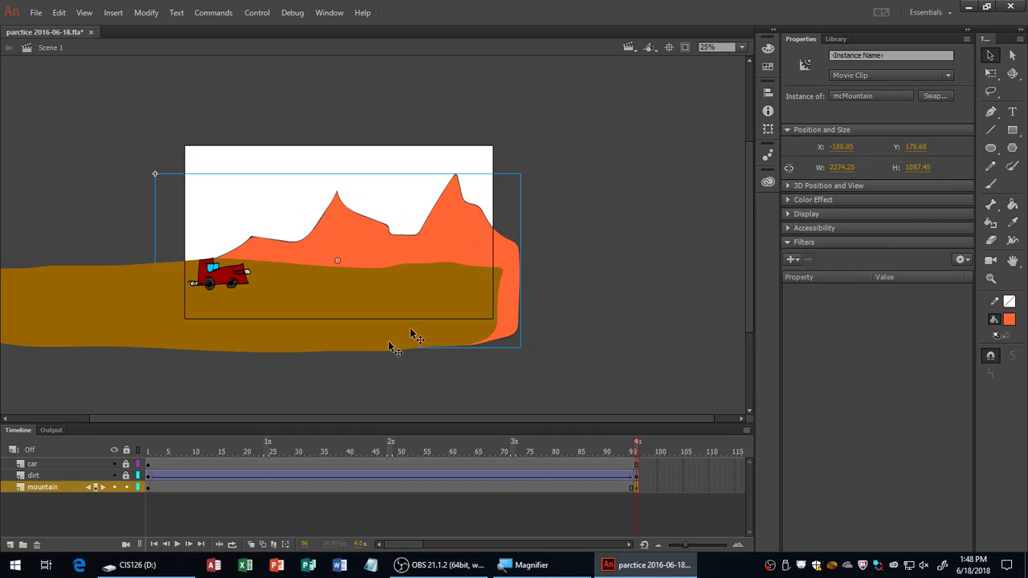
key("ctrl+z")
left_click(149, 459)
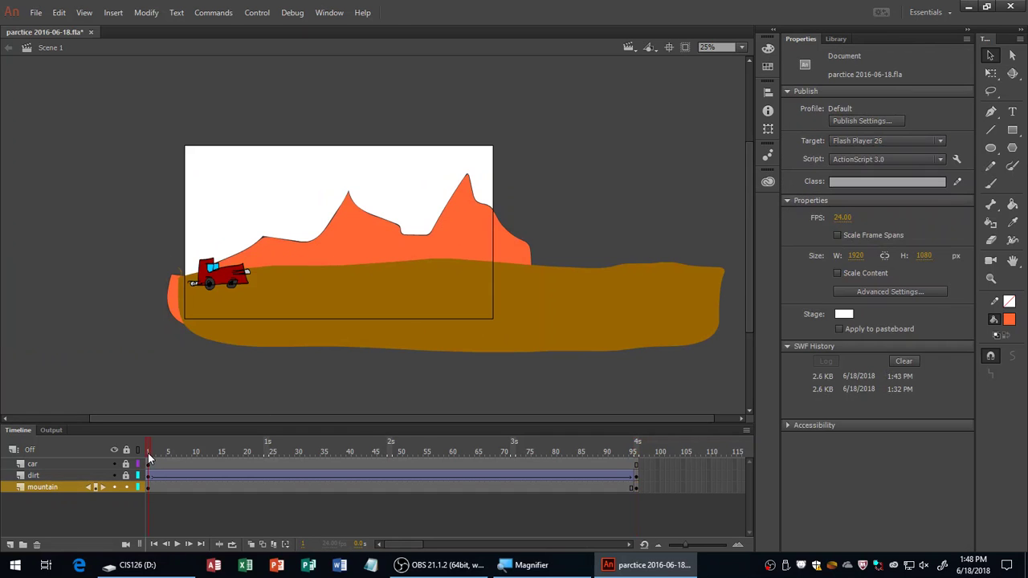
left_click(635, 452)
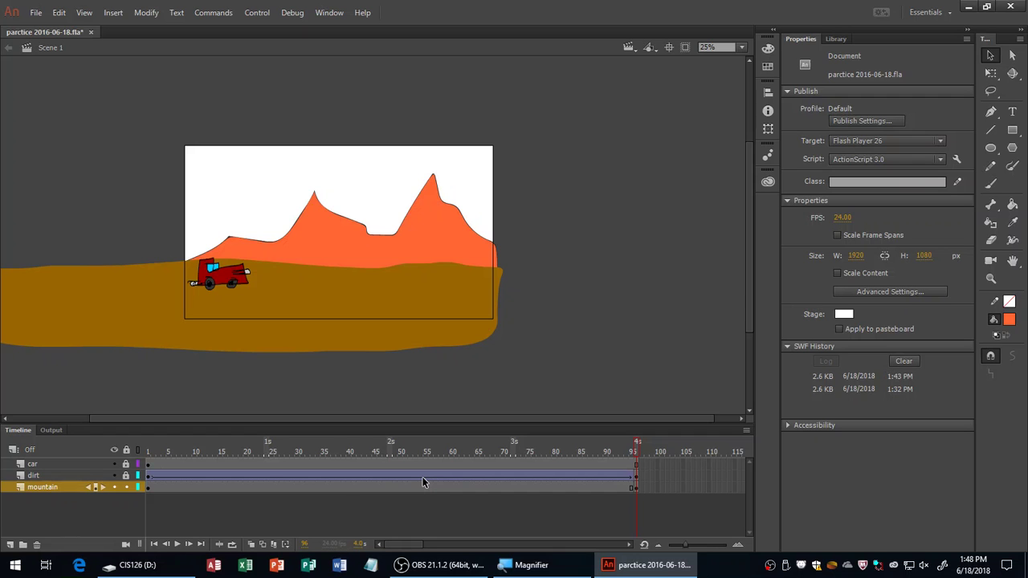
- Create a classic tween between the mountain layer's two keyframes and play the animation on the timeline
right_click(349, 487)
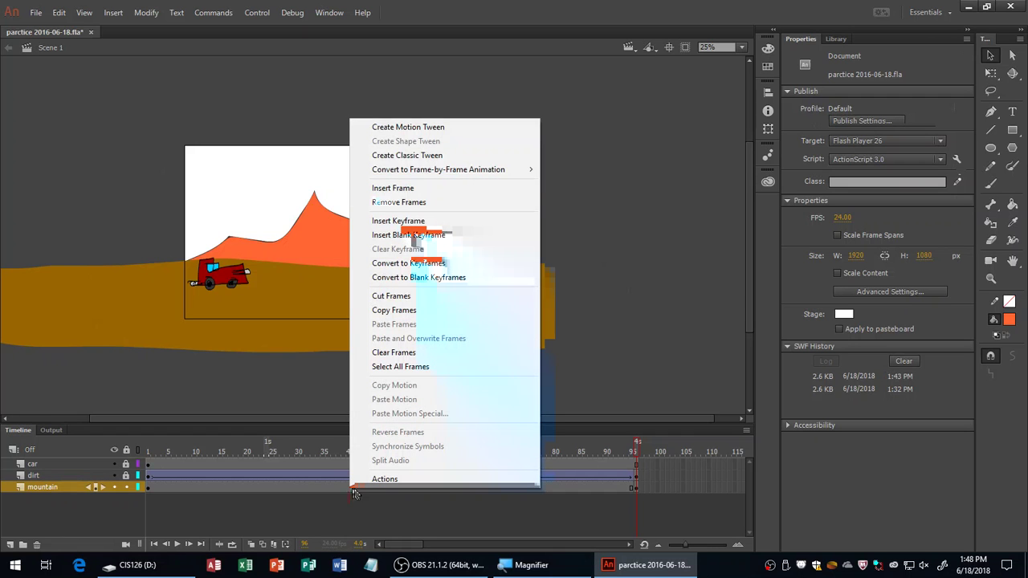
left_click(442, 156)
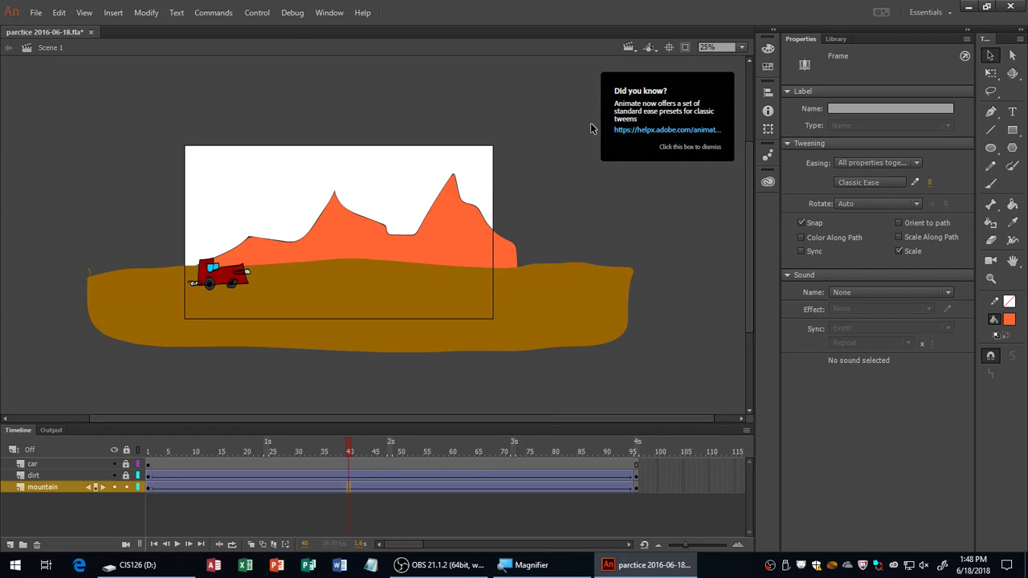
key("Return")
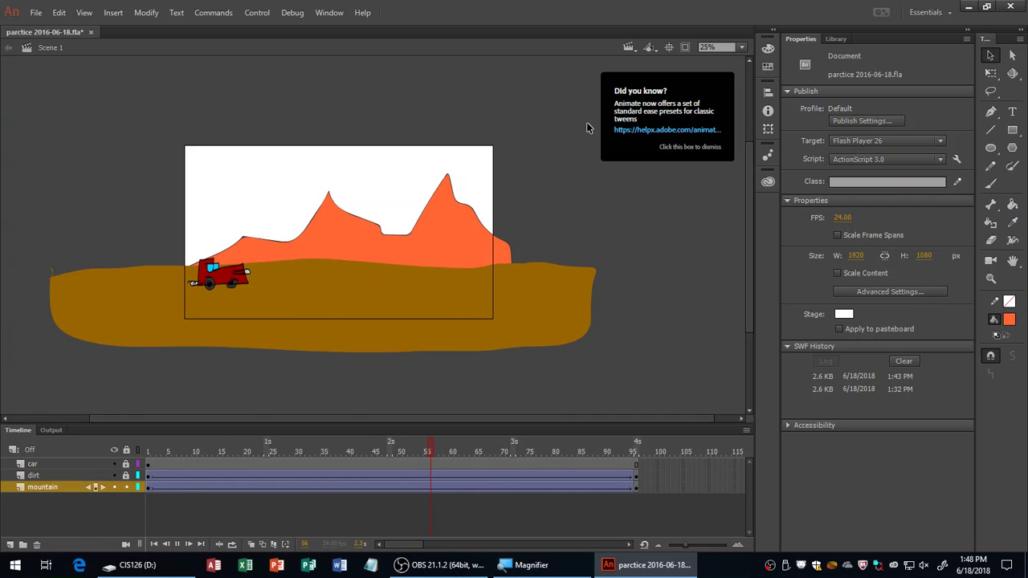
- Test the movie in its own window, reposition that window to watch the whole scene, and close it
key("ctrl+Return")
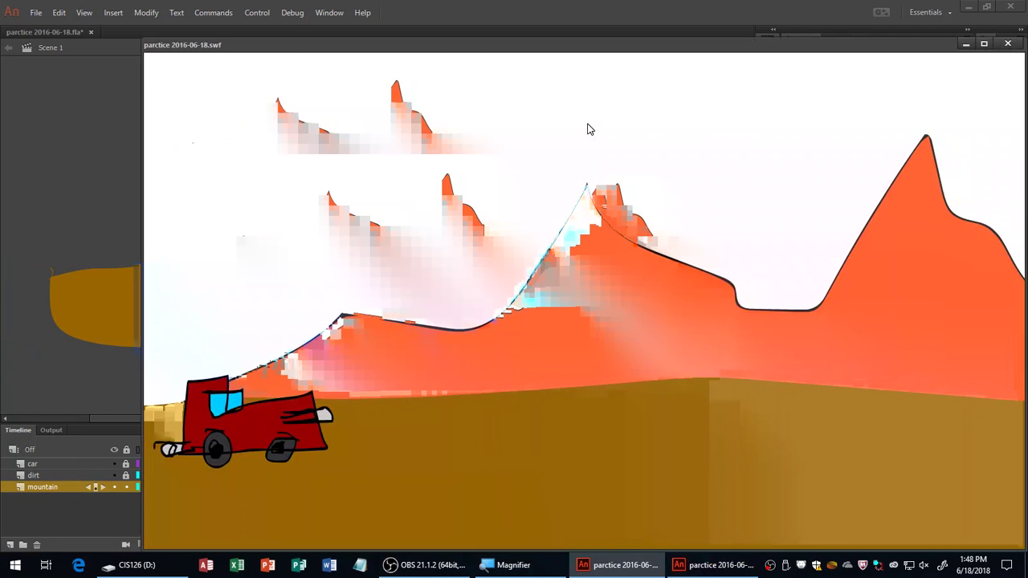
left_click_drag(144, 39, 282, 74)
left_click_drag(394, 83, 203, 17)
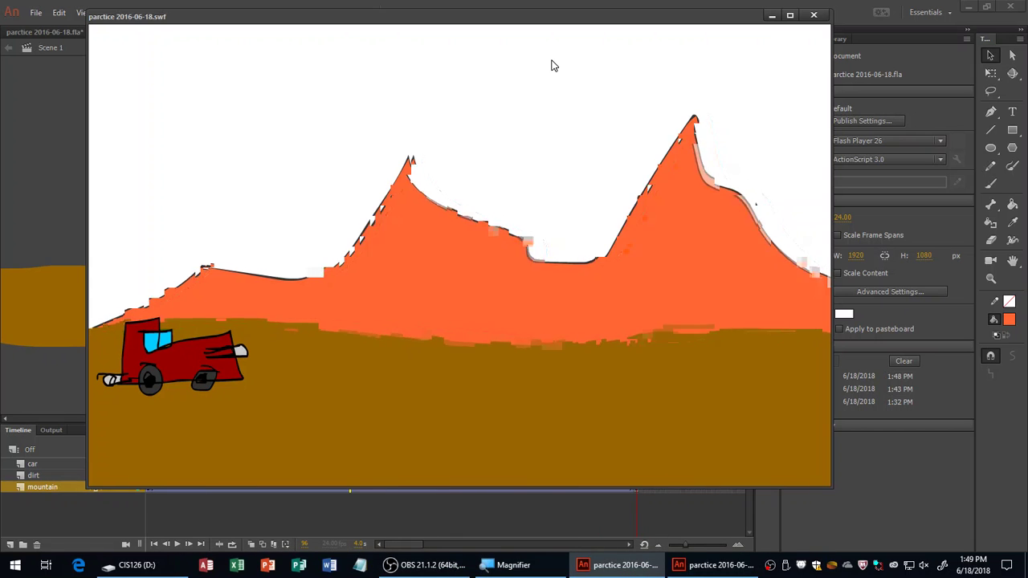
left_click(813, 16)
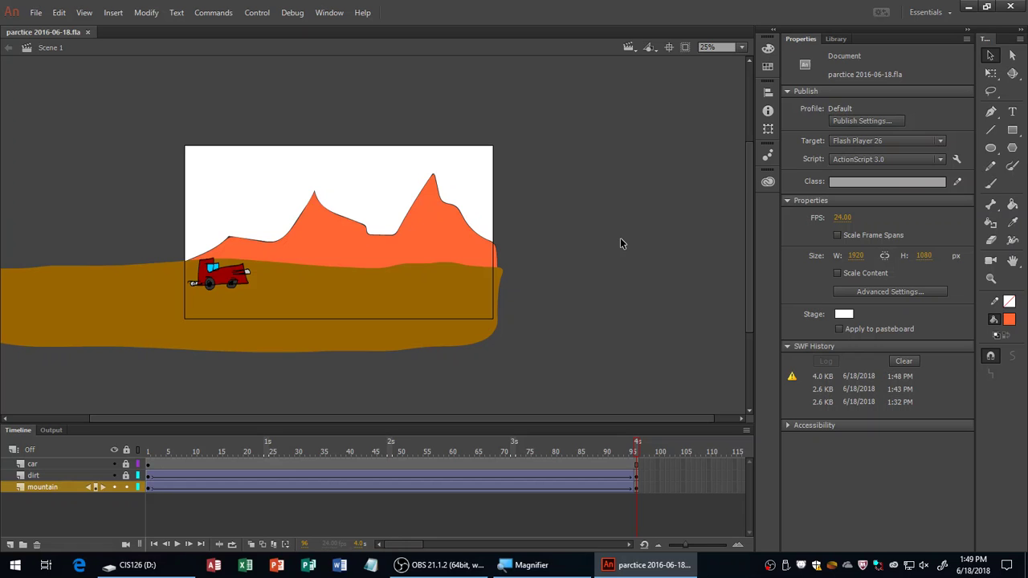
- Return to frame 1, lock the mountain layer, and add a new layer named sky beneath it
left_click(148, 454)
mouse_move(149, 455)
left_mouse_down()
mouse_move(529, 452)
mouse_move(161, 450)
mouse_move(512, 444)
mouse_move(174, 455)
mouse_move(301, 444)
mouse_move(608, 455)
mouse_move(344, 477)
mouse_move(268, 477)
mouse_move(478, 466)
mouse_move(146, 460)
left_mouse_up()
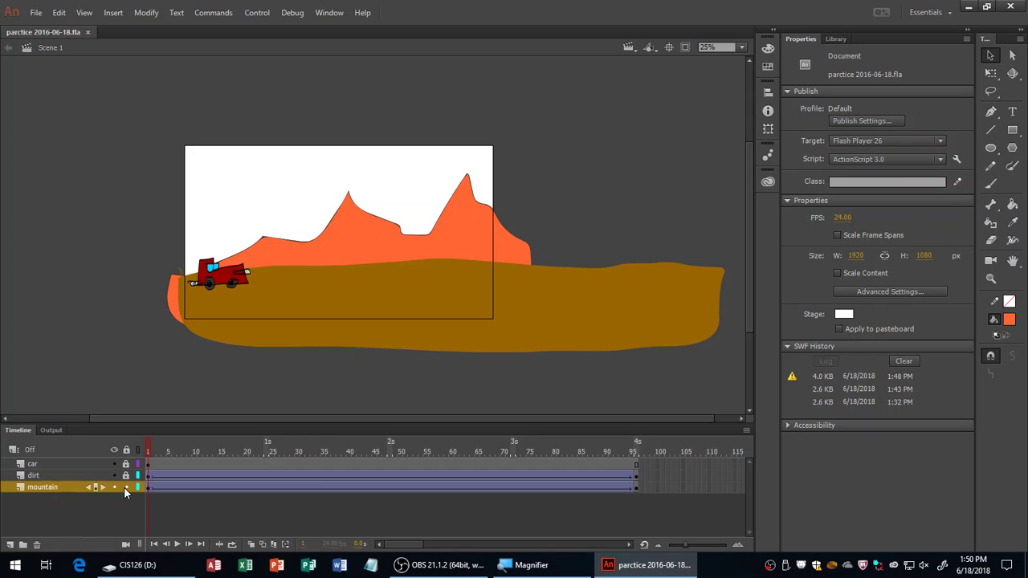
double_click(79, 489)
type("sky")
key("Return")
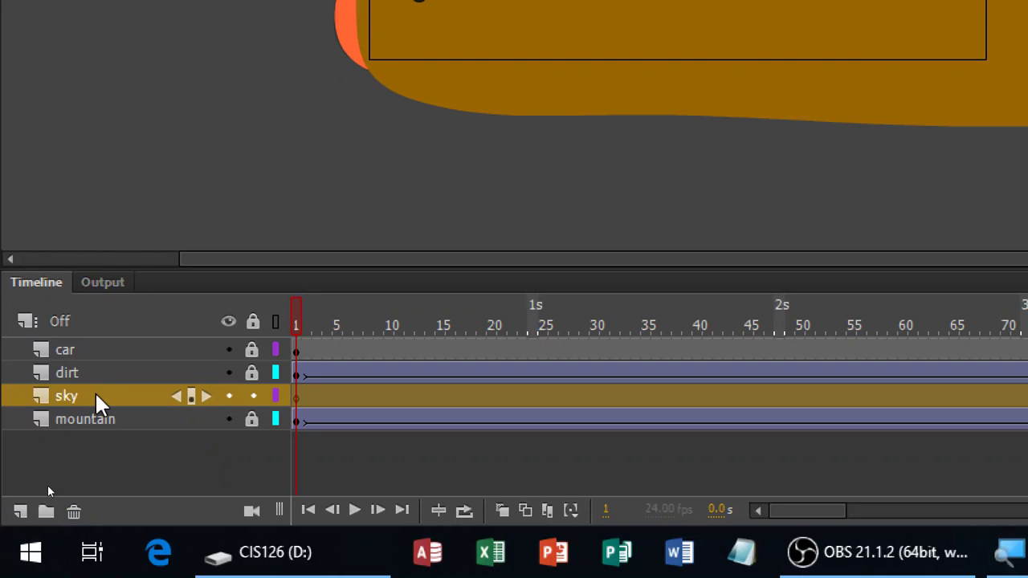
left_click_drag(99, 529, 93, 557)
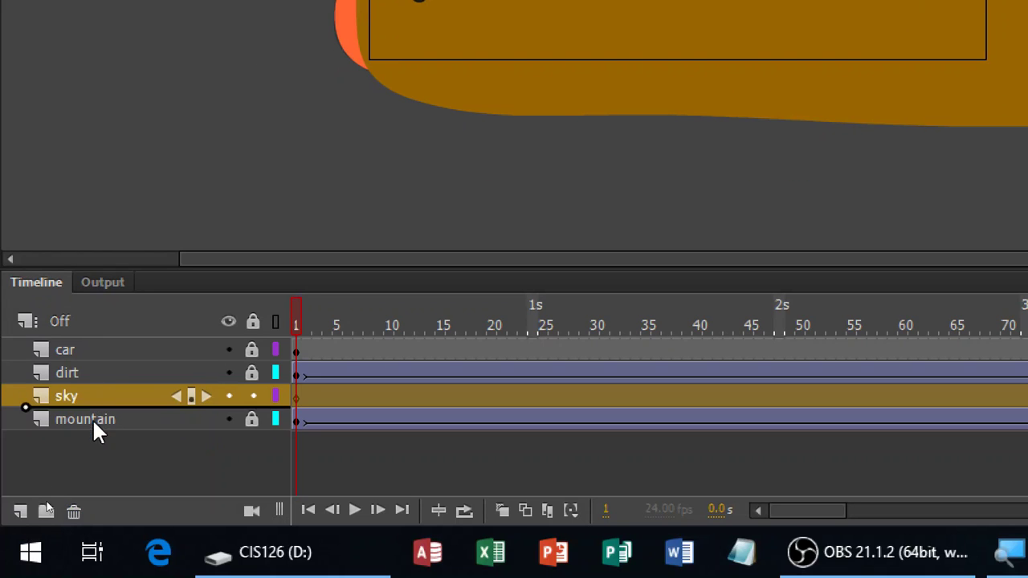
left_click_drag(93, 425, 92, 431)
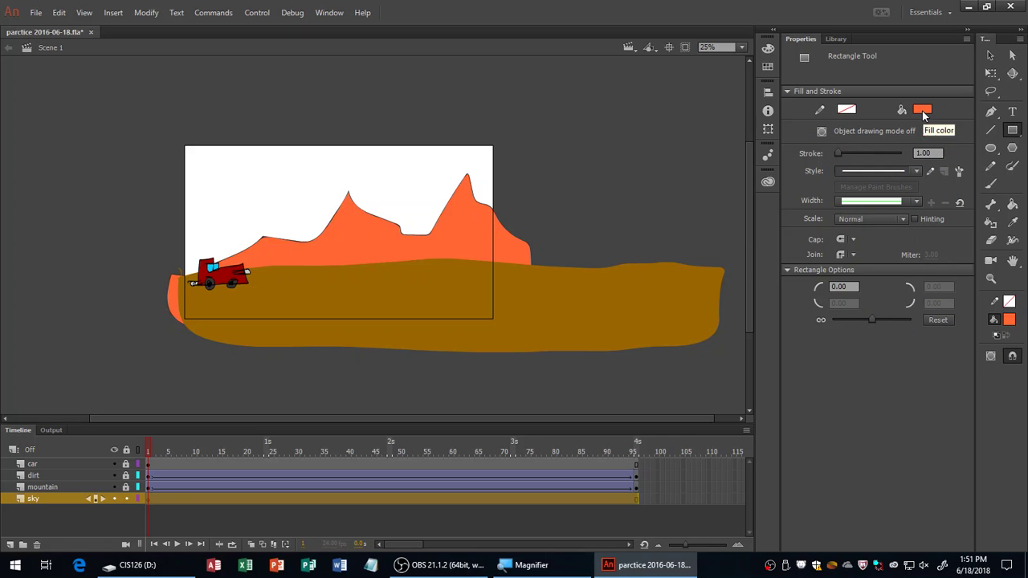
- Draw a blue rectangle without stroke on the sky layer, slightly larger than the stage, and save the file and lock the layer
left_click(923, 115)
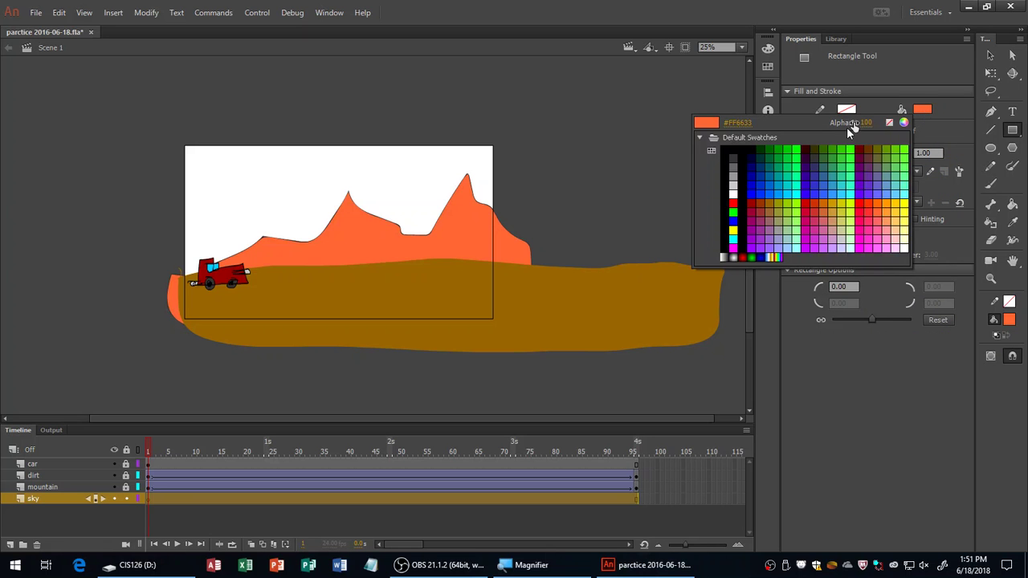
left_click(779, 191)
left_click_drag(174, 131, 506, 326)
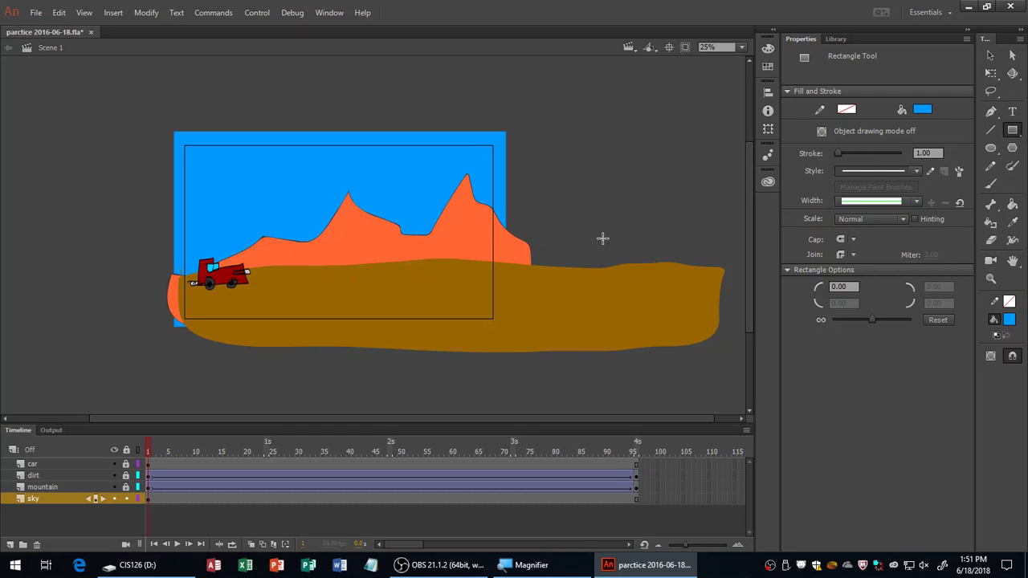
key("ctrl+s")
left_click(125, 497)
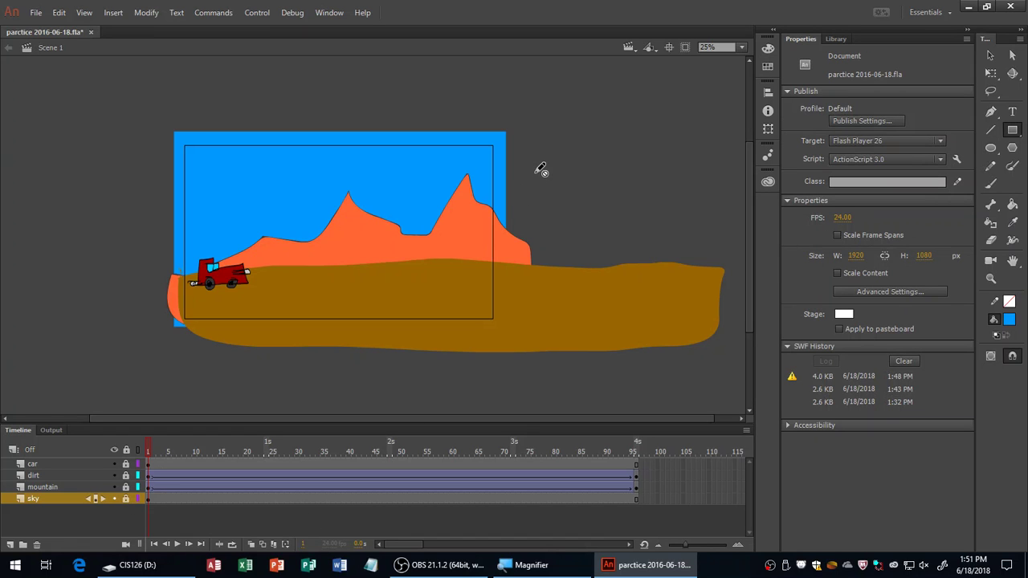
key("v")
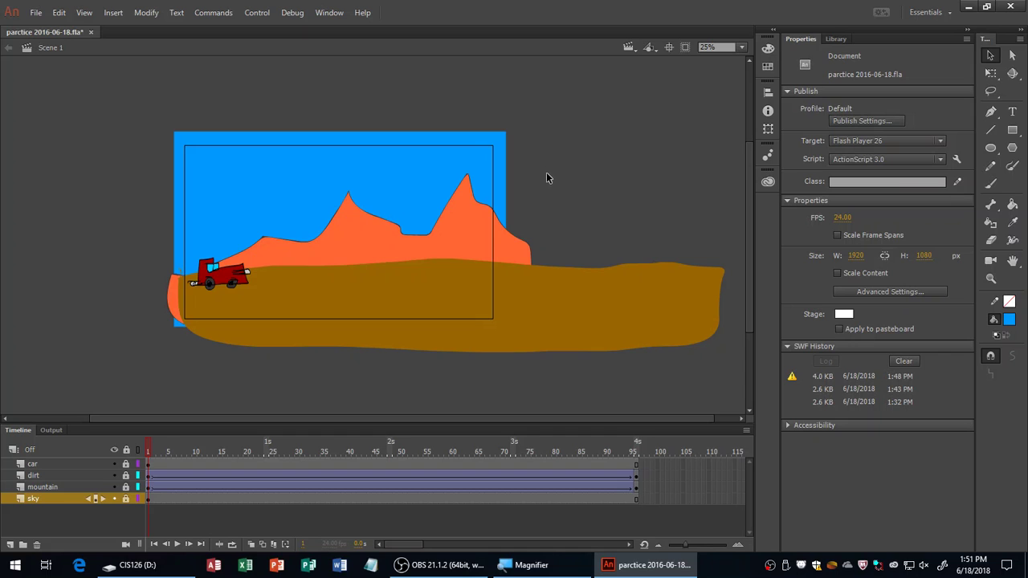
- Add a new layer named clouds between the mountain and sky layers
left_click(10, 546)
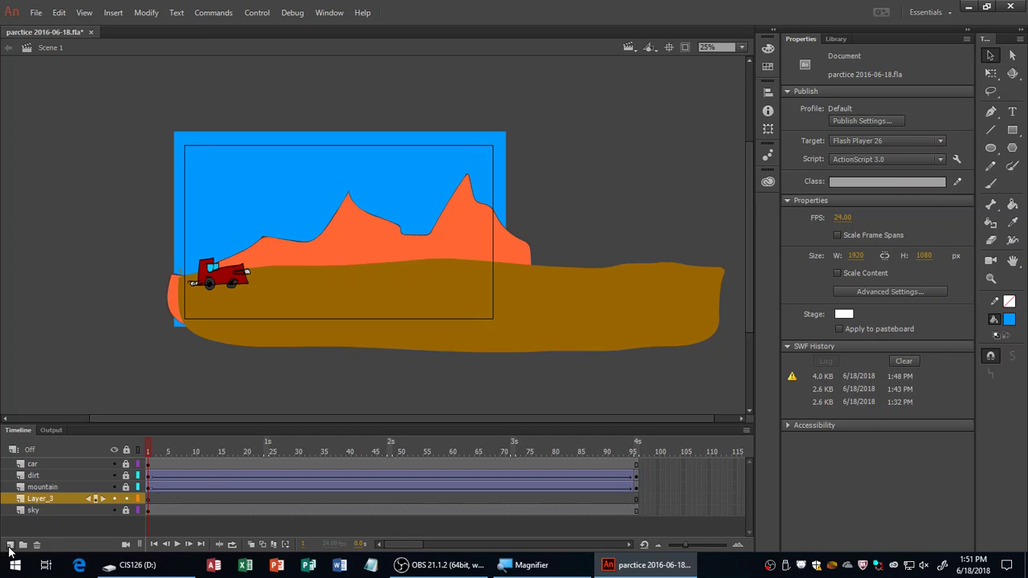
double_click(38, 498)
type("clouds")
key("Return")
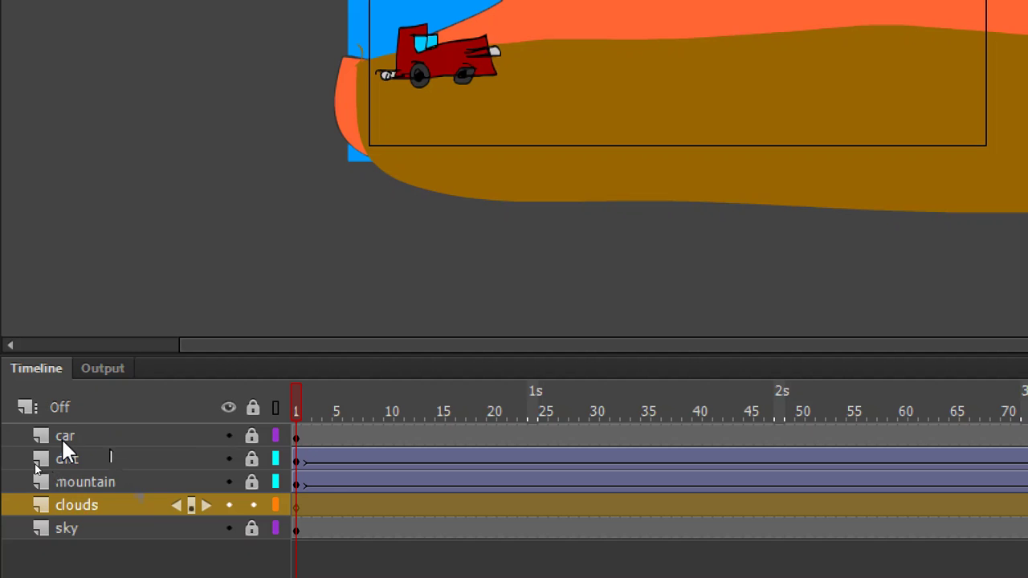
left_click(97, 457)
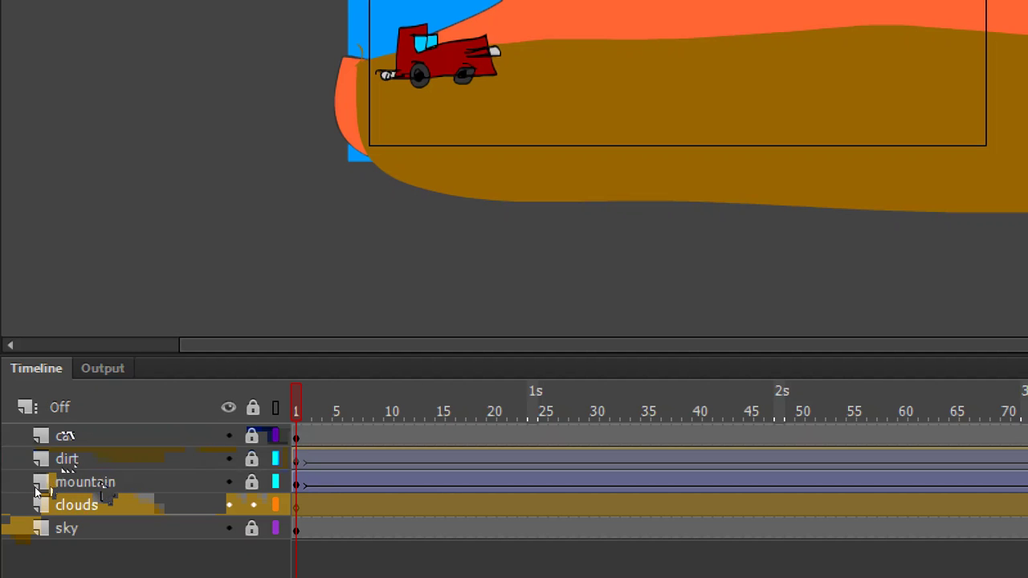
left_click(100, 480)
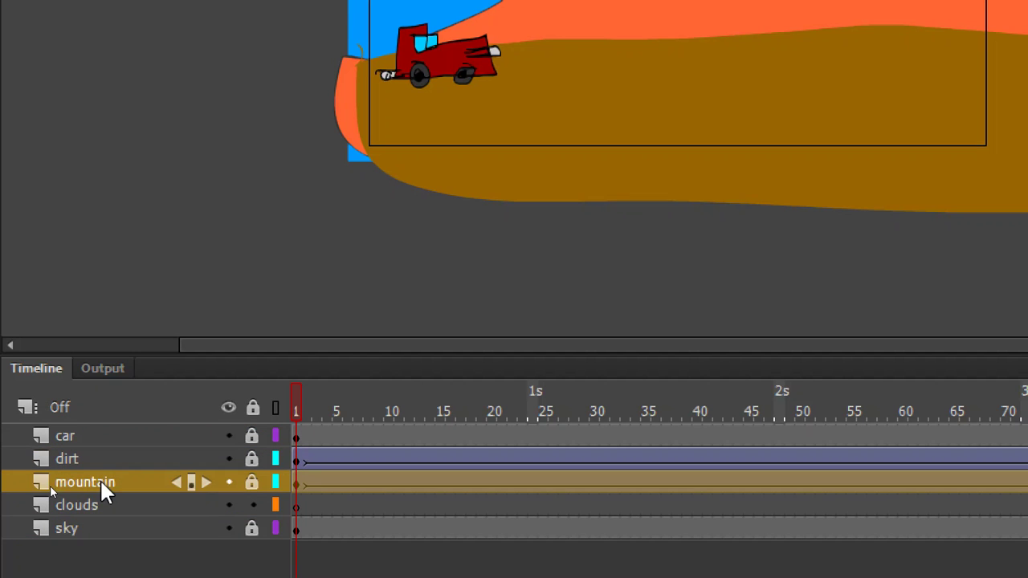
left_click(111, 509)
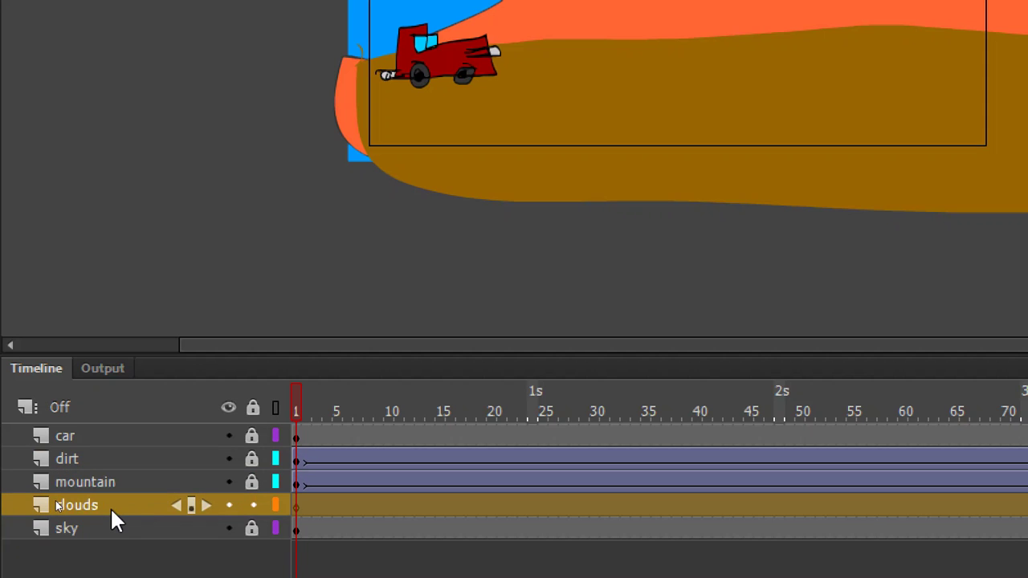
left_click(117, 529)
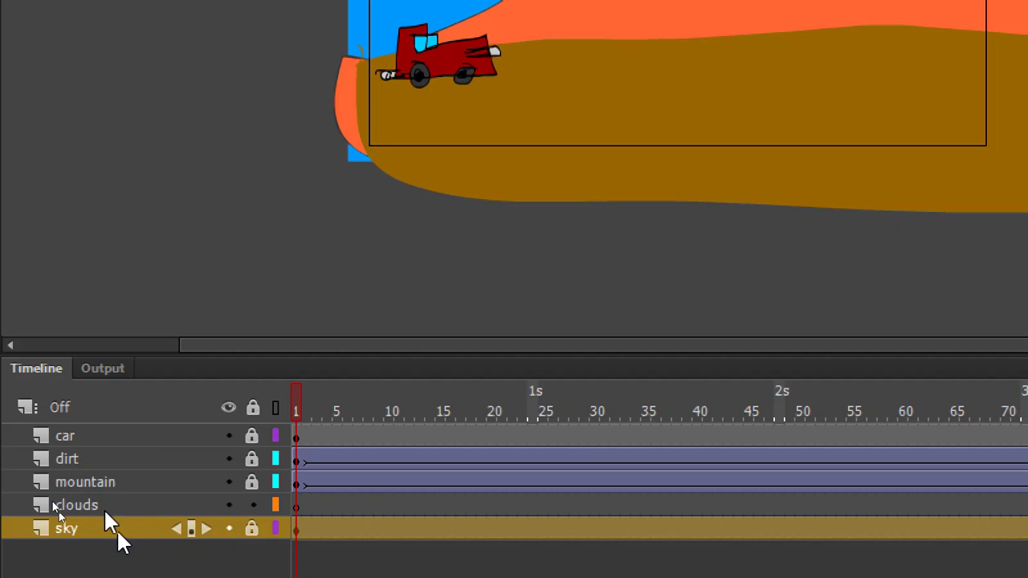
left_click(103, 509)
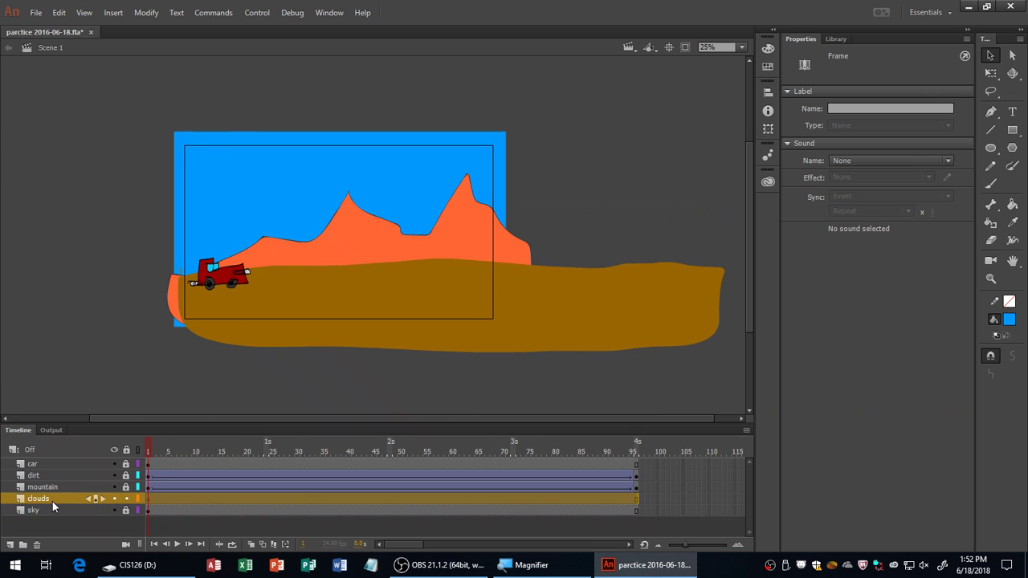
- Save the file, outline a long wispy cloud across the sky's upper left with a white size 10 Brush, and fill it white
key("ctrl+s")
key("b")
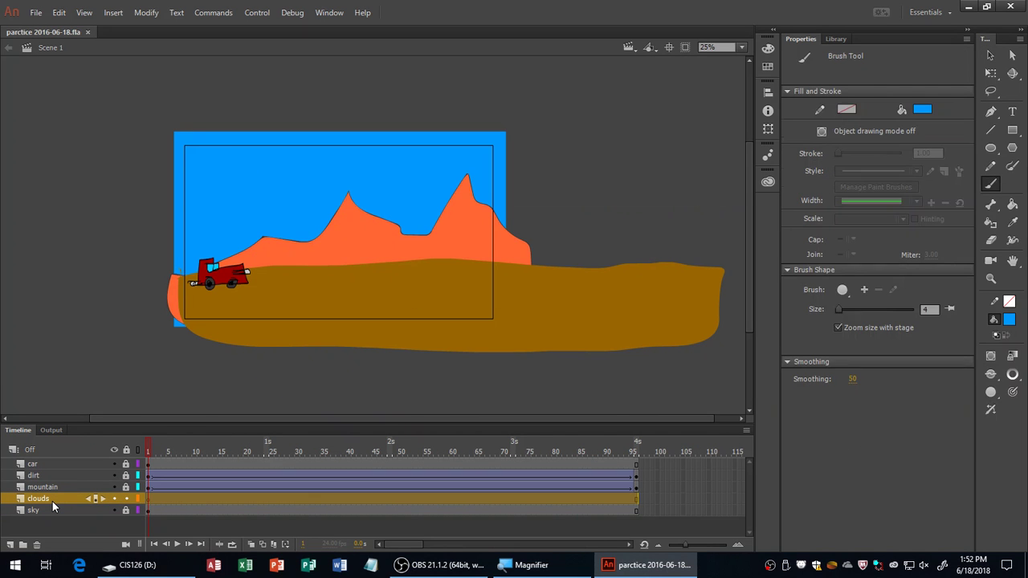
left_click(922, 110)
left_click(713, 194)
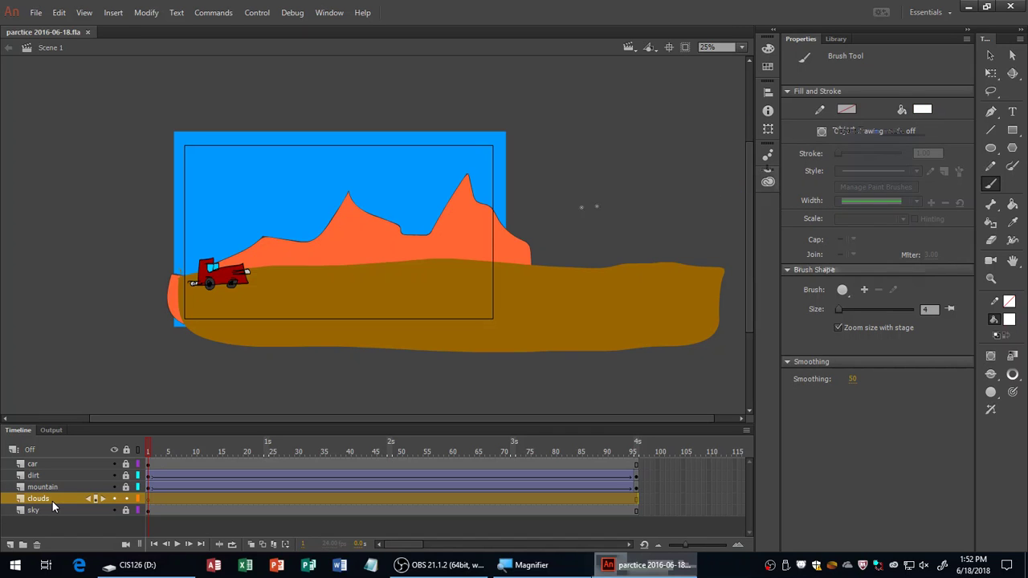
mouse_move(187, 162)
left_mouse_down()
mouse_move(343, 171)
mouse_move(277, 175)
mouse_move(248, 188)
mouse_move(214, 185)
mouse_move(228, 170)
mouse_move(193, 162)
left_mouse_up()
key("k")
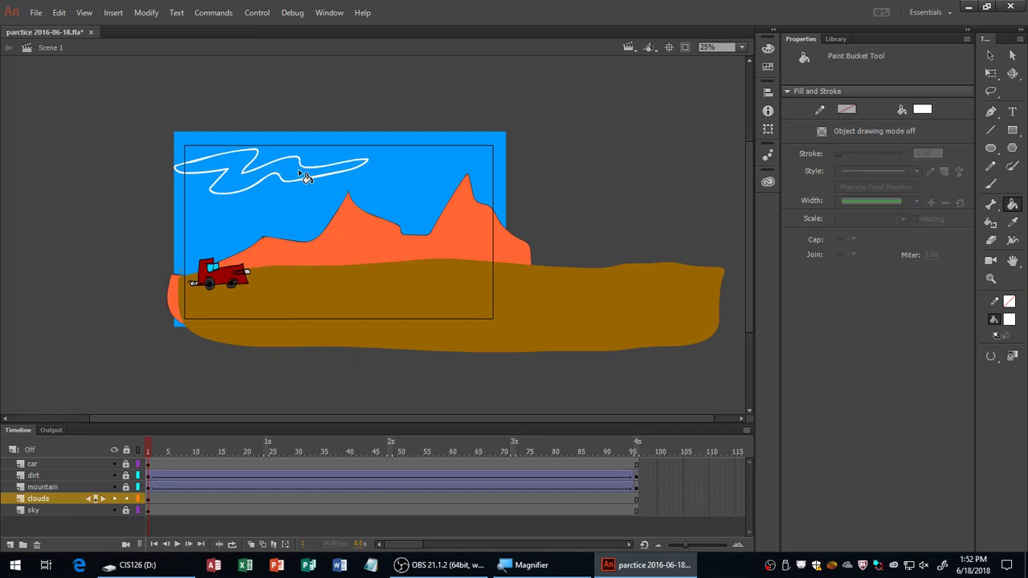
left_click(304, 173)
- Paint a second, smaller white cloud above the right-hand mountain peak, fill it in, and save the file
key("b")
left_click_drag(414, 158, 452, 153)
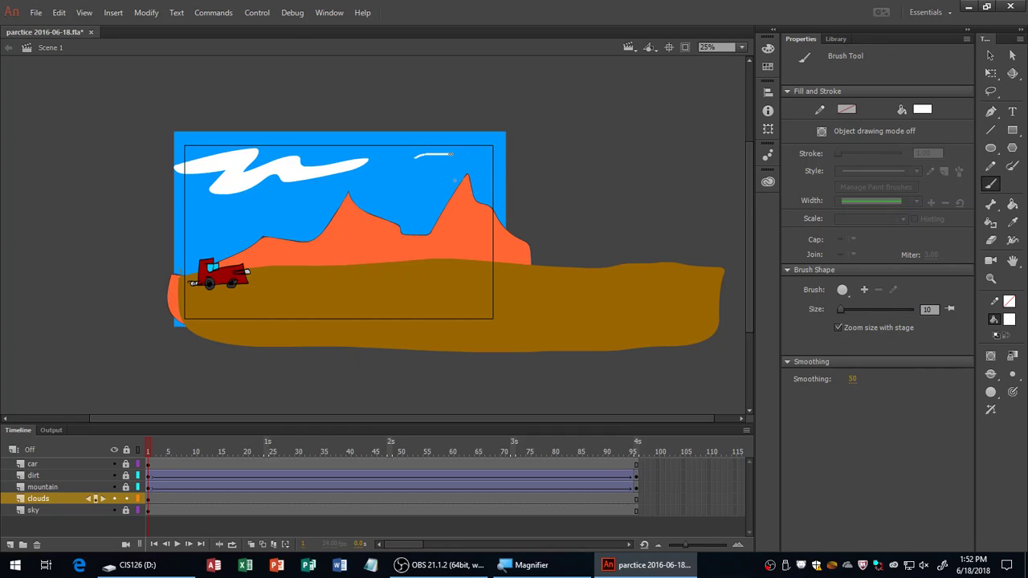
key("k")
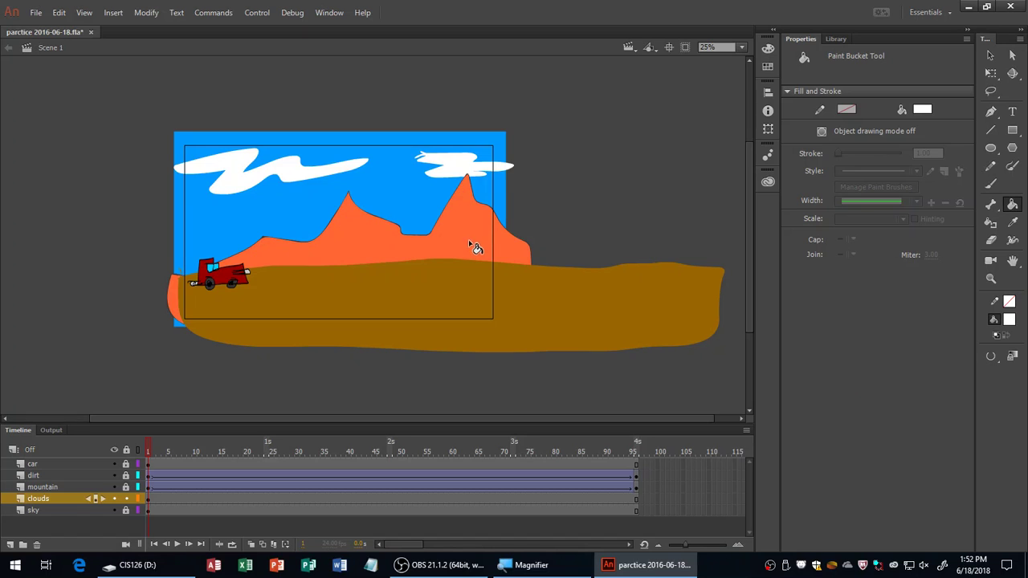
key("ctrl+s")
- Convert both clouds together into a movie clip symbol named mcClouds
key("v")
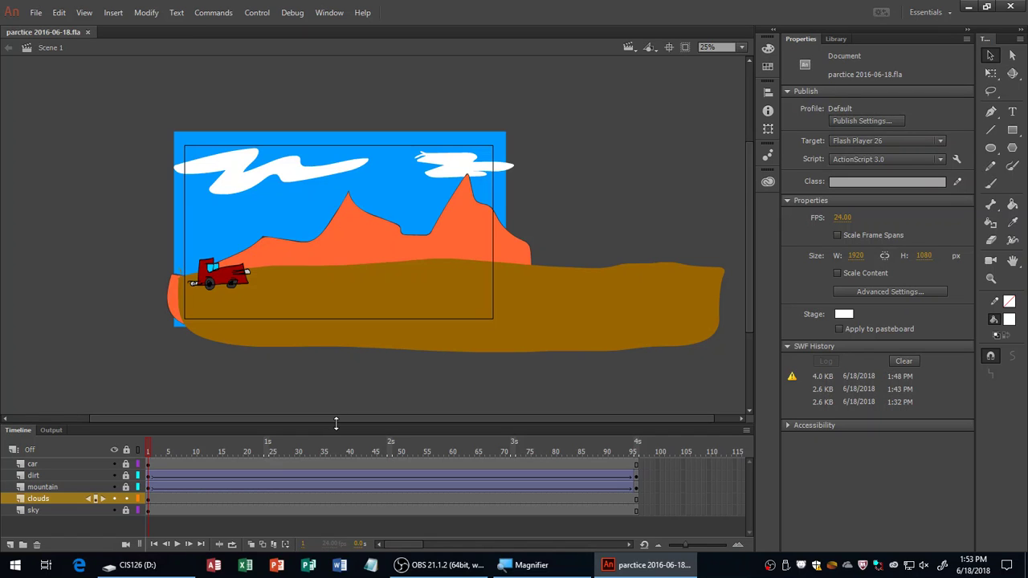
key("ctrl+a")
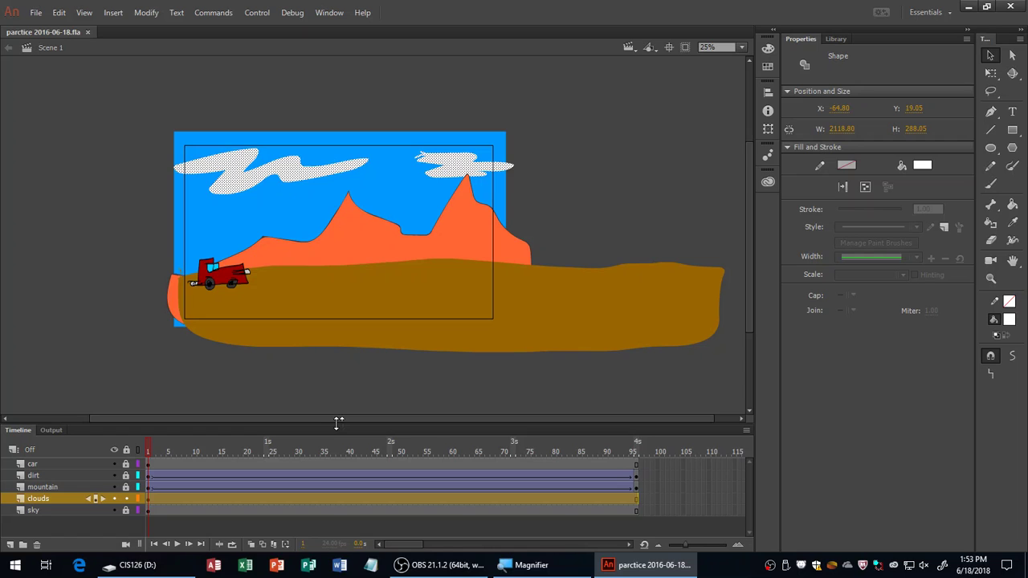
key("F8")
type("mcCloudes")
key("BackSpace")
key("BackSpace")
type("s")
key("Return")
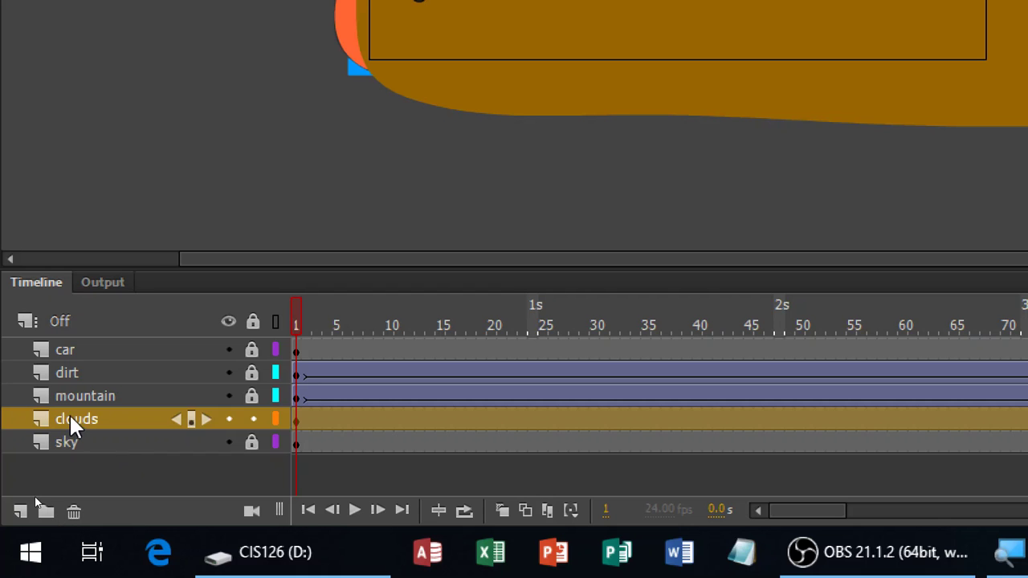
- Add a keyframe at frame 96 of the clouds layer and nudge the clouds slightly right of their starting position
mouse_move(297, 419)
left_mouse_down()
mouse_move(307, 419)
mouse_move(297, 419)
left_mouse_up()
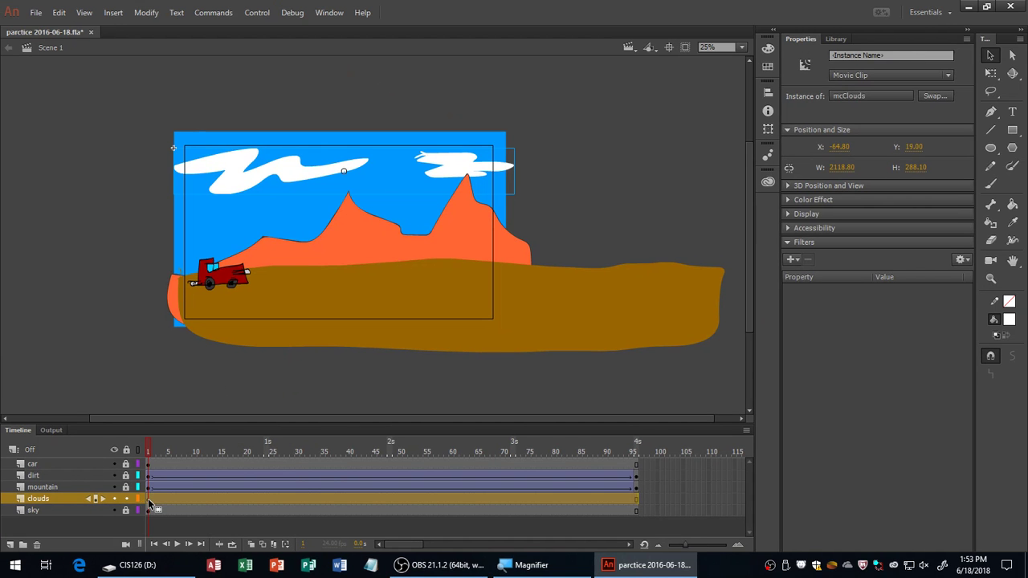
right_click(639, 503)
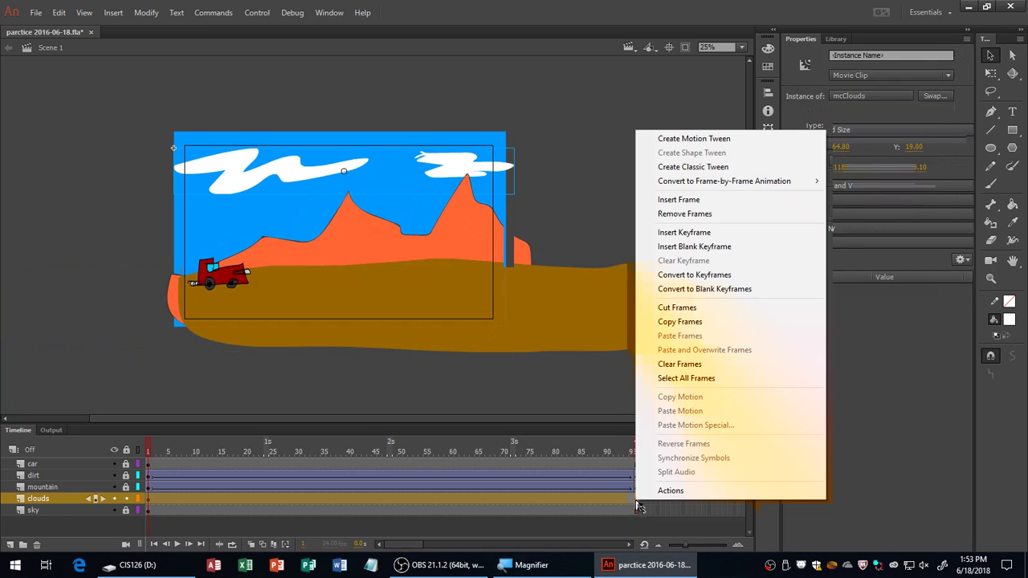
left_click(639, 503)
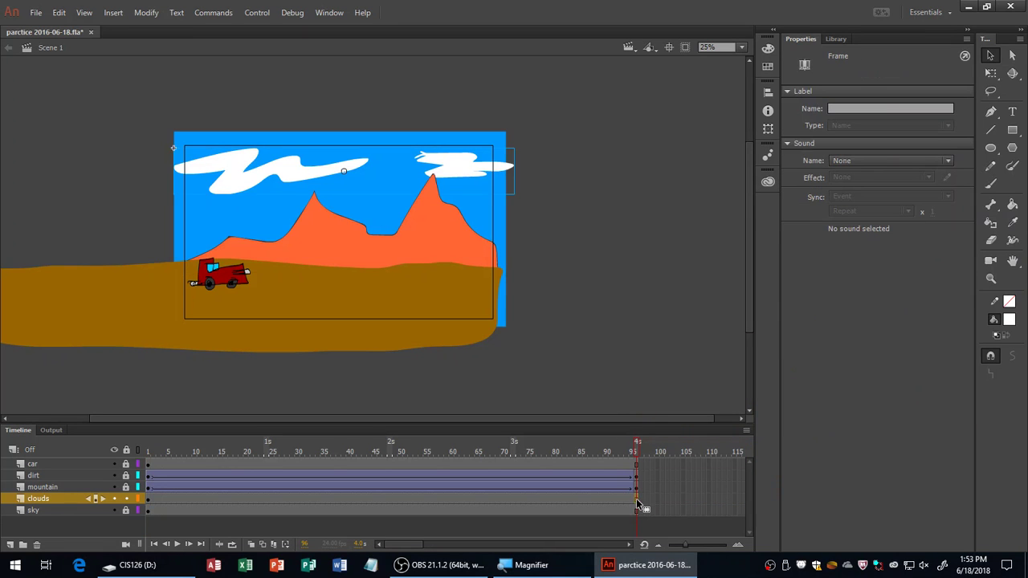
key("shift+Left")
key("shift+Left")
key("shift+Left")
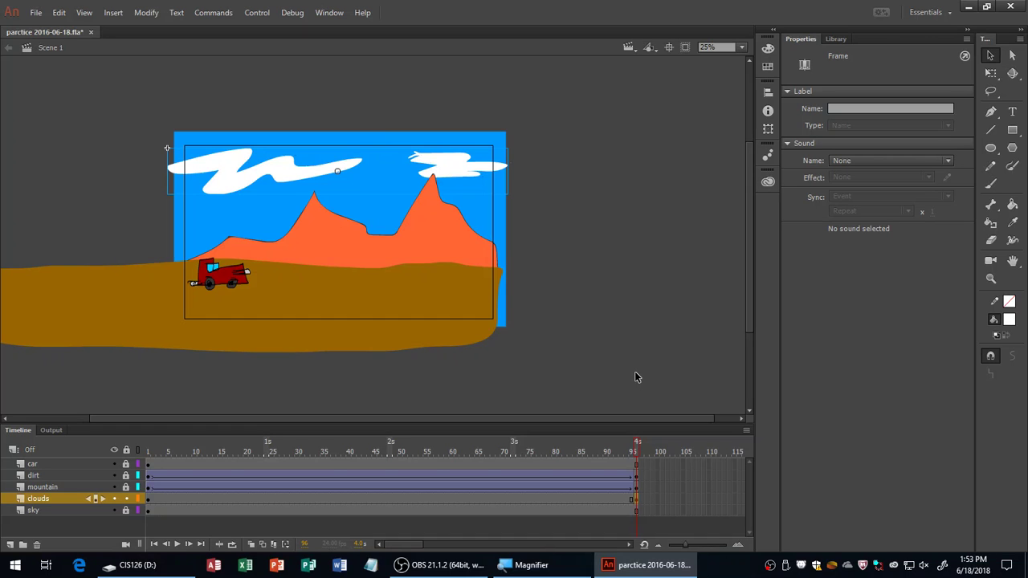
key("shift+Right")
key("shift+Right")
key("shift+Right")
key("shift+Right")
key("shift+Right")
key("shift+Right")
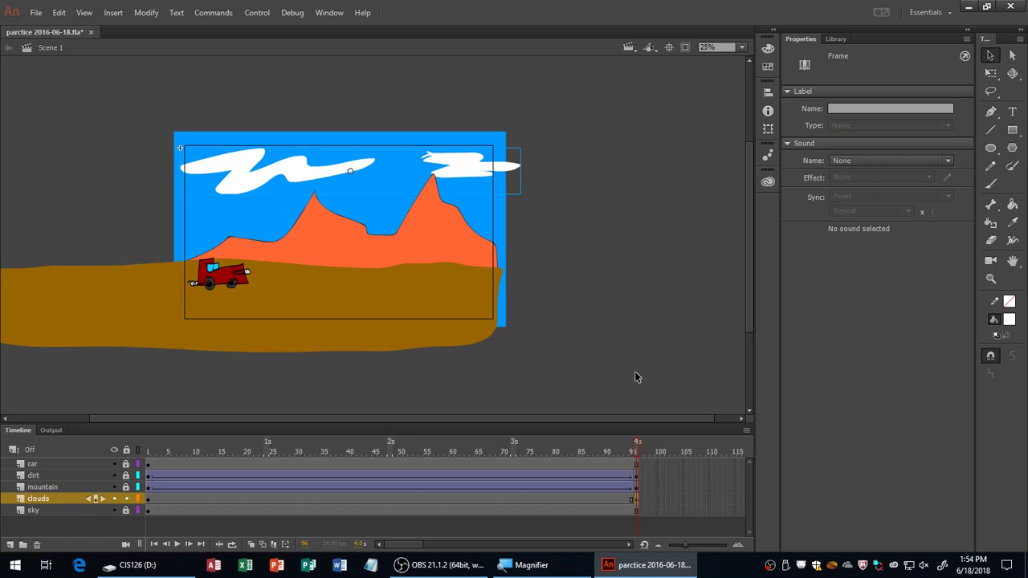
- Create a classic tween on the clouds layer between frames 1 and 96
left_click(469, 499)
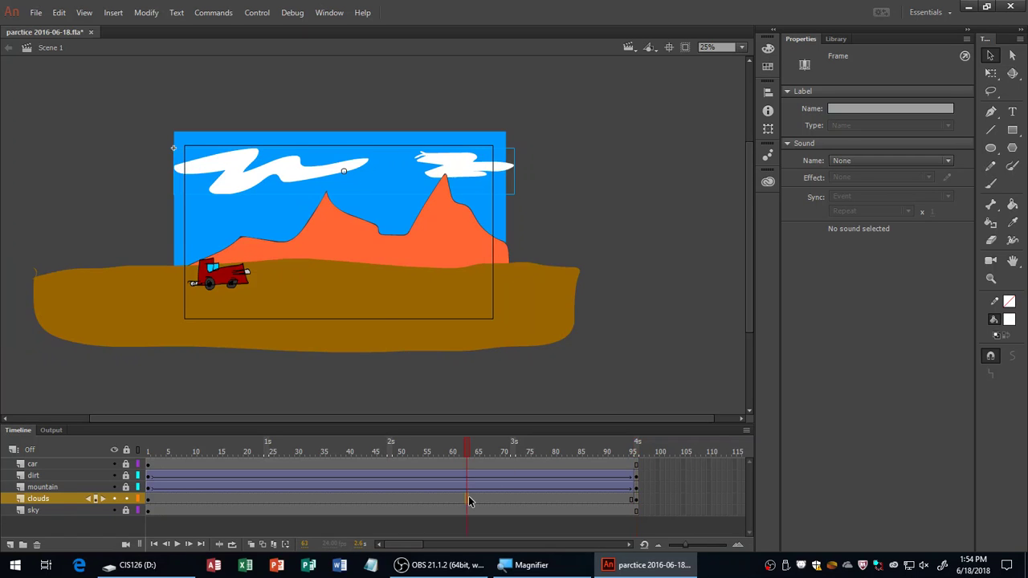
right_click(470, 501)
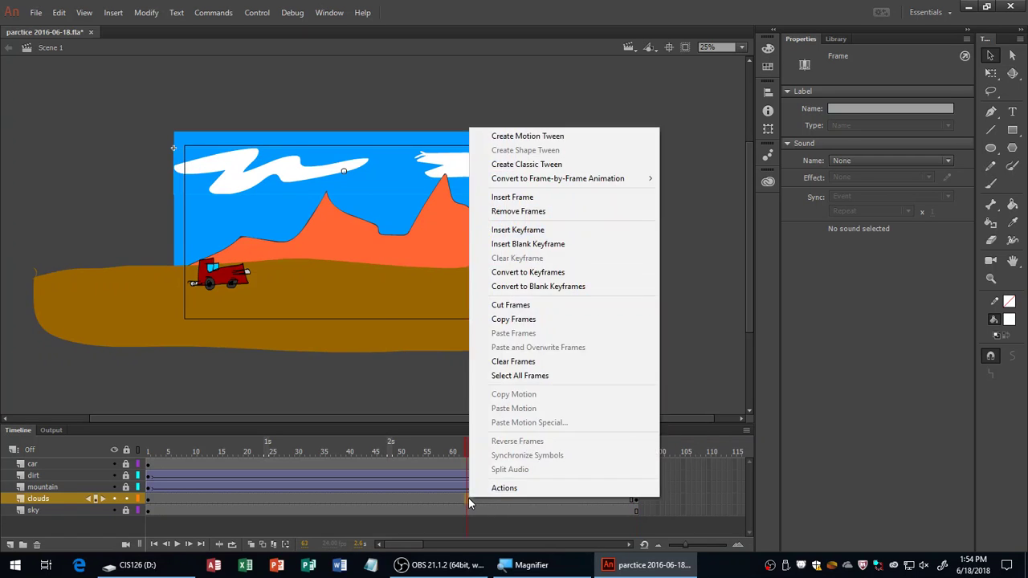
left_click(550, 231)
- Test the movie to check the cloud motion in the preview, and close the preview window
key("ctrl+Return")
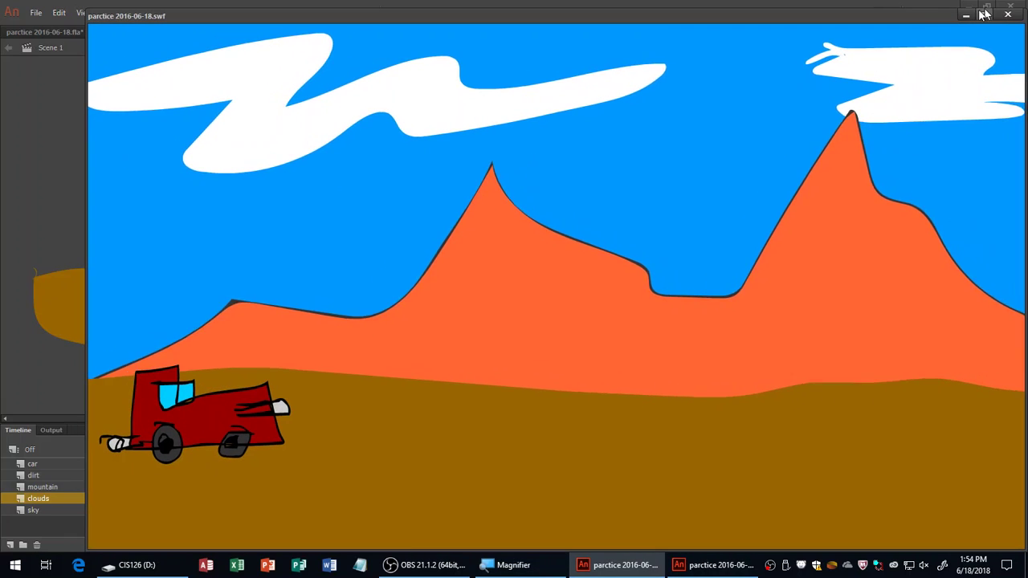
double_click(83, 10)
left_click_drag(396, 112, 245, 58)
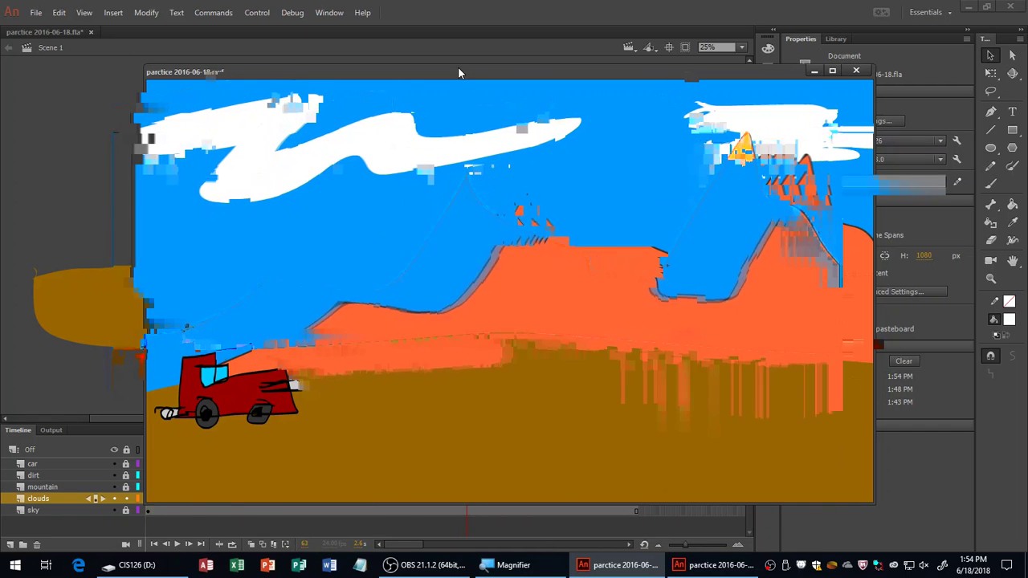
left_click_drag(458, 73, 424, 52)
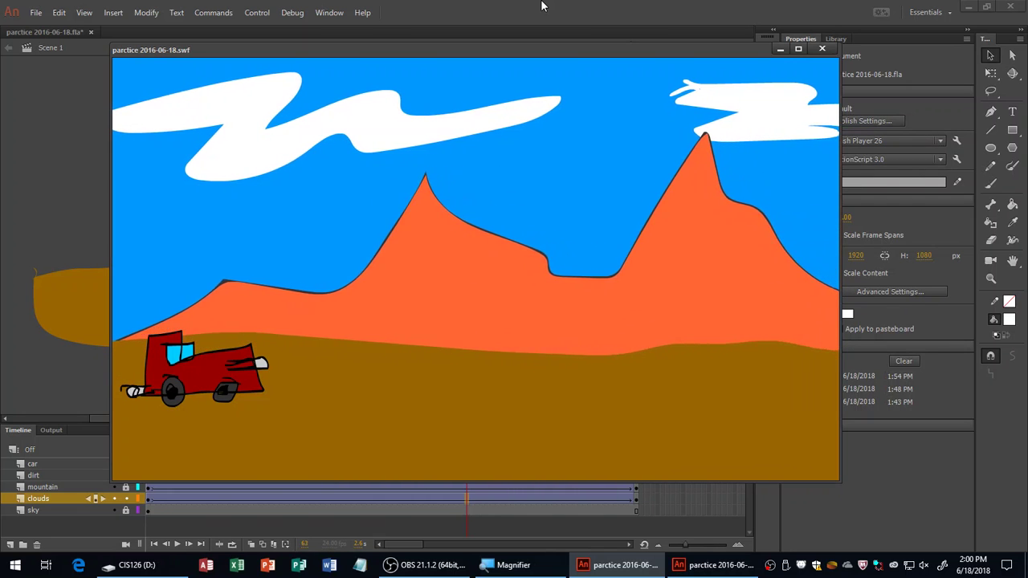
left_click(822, 49)
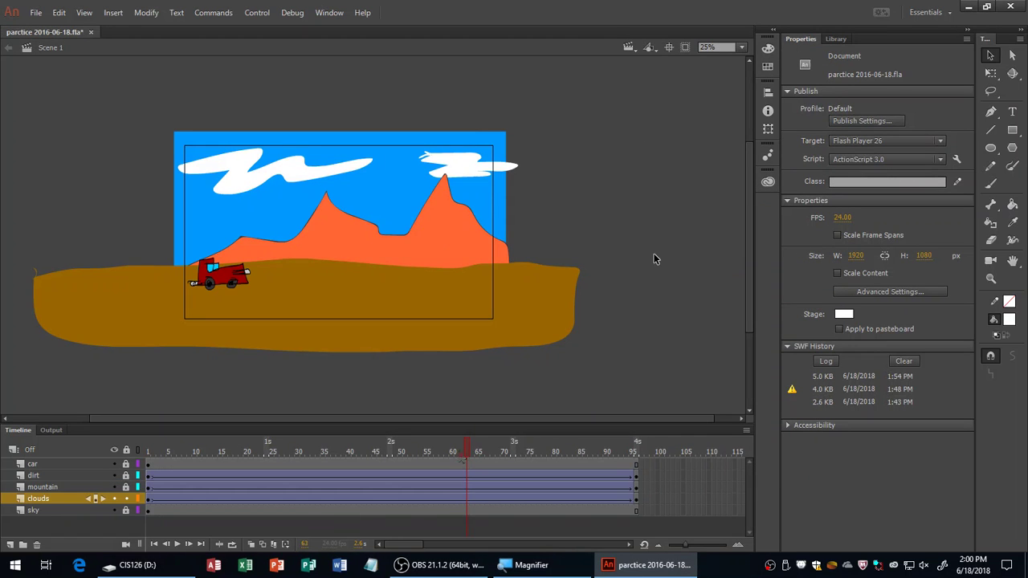
- Play and scrub the timeline between frames 1 and 96 to compare cloud, mountain and dirt movement, ending at frame 1
left_click(146, 476)
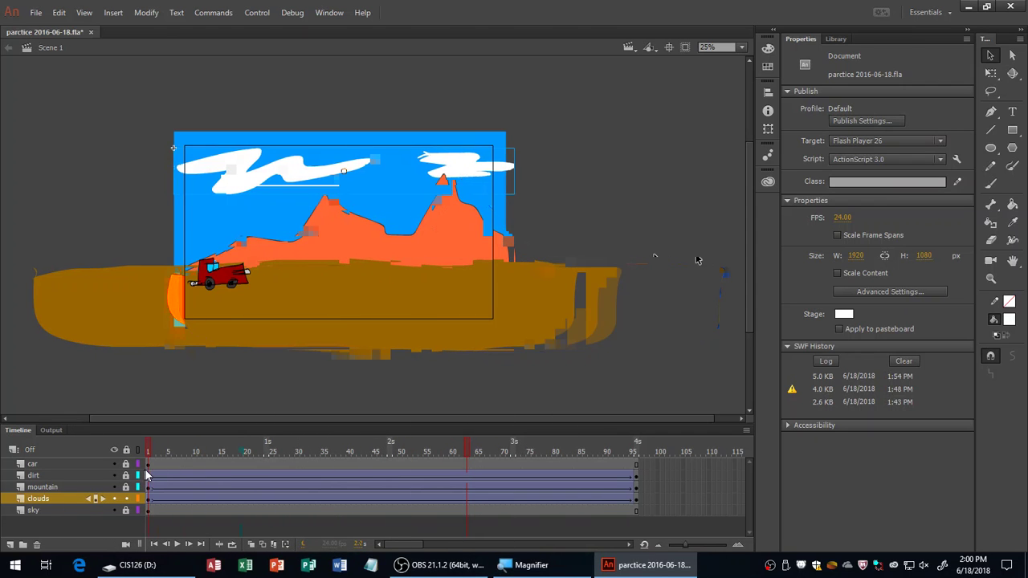
key("Return")
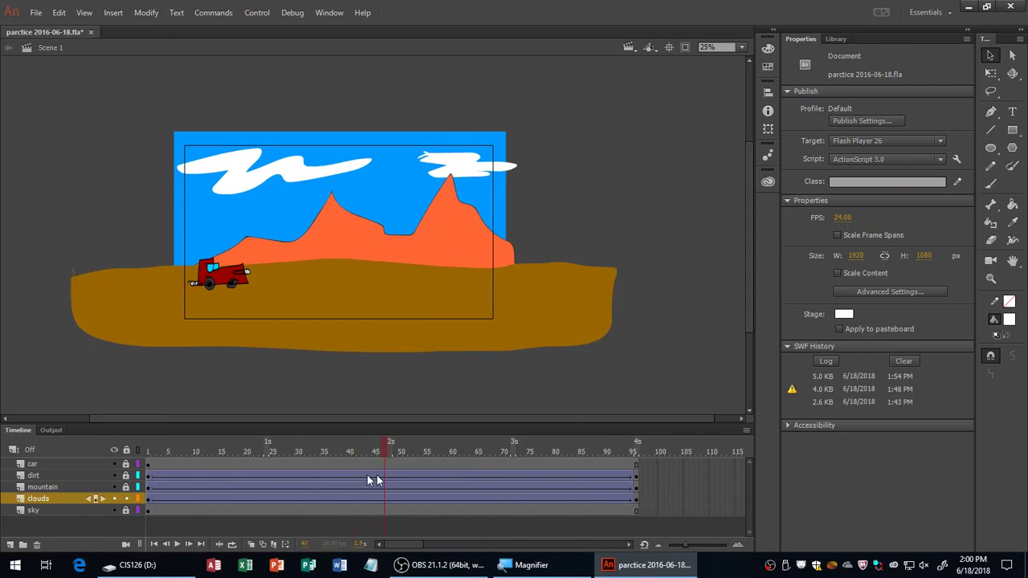
left_click(147, 475)
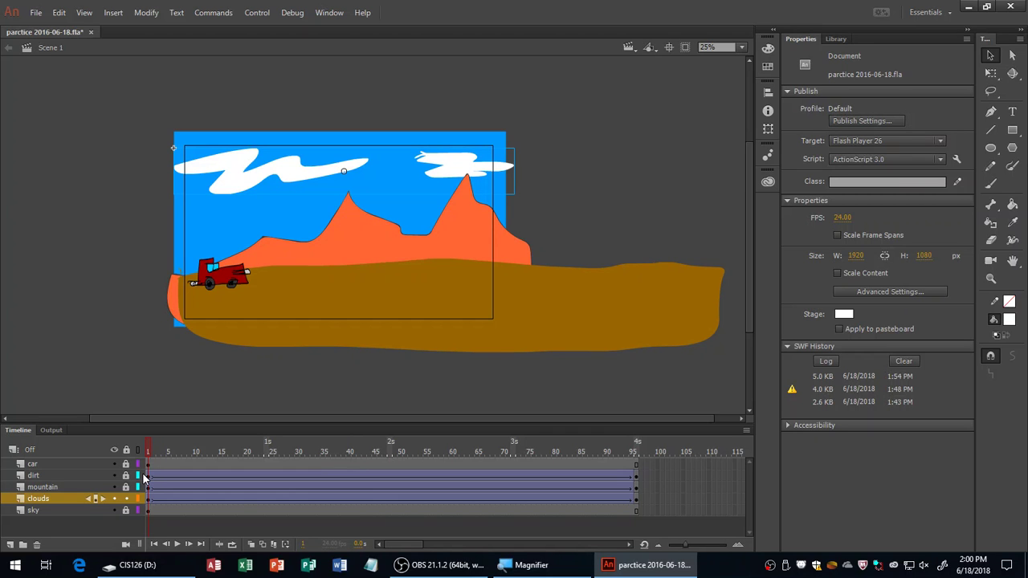
left_click_drag(145, 478, 657, 462)
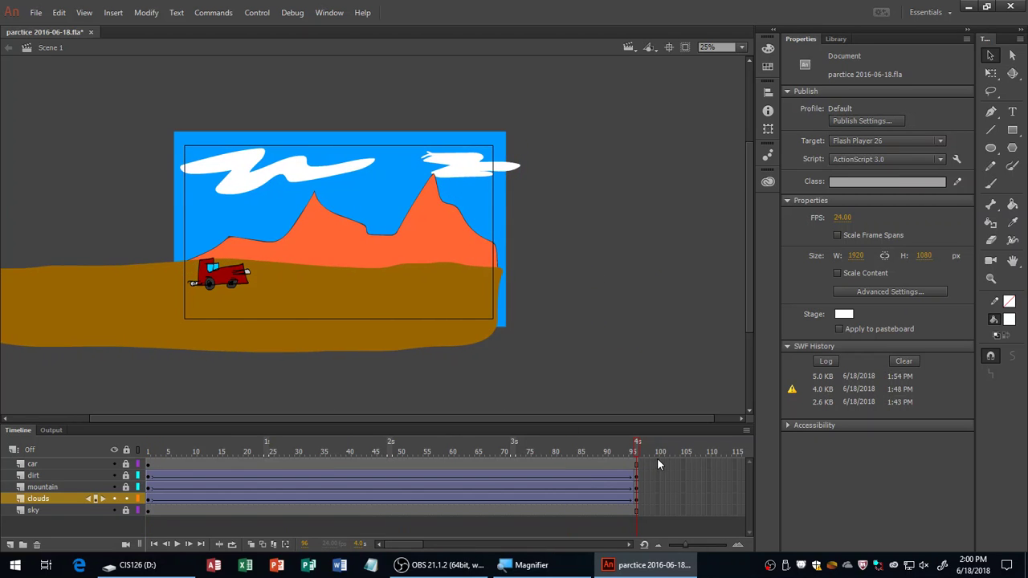
key("Return")
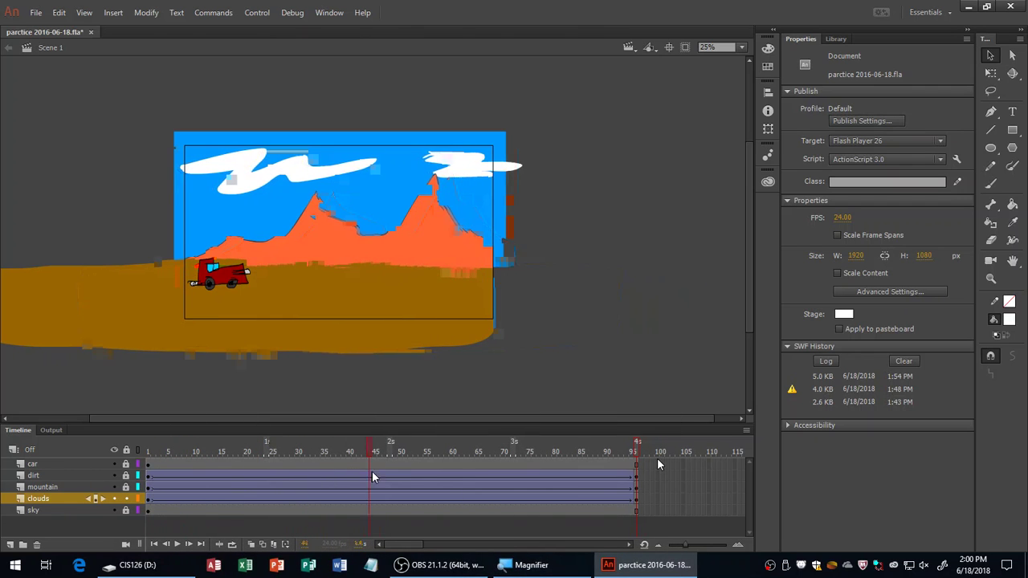
left_click_drag(494, 461, 148, 474)
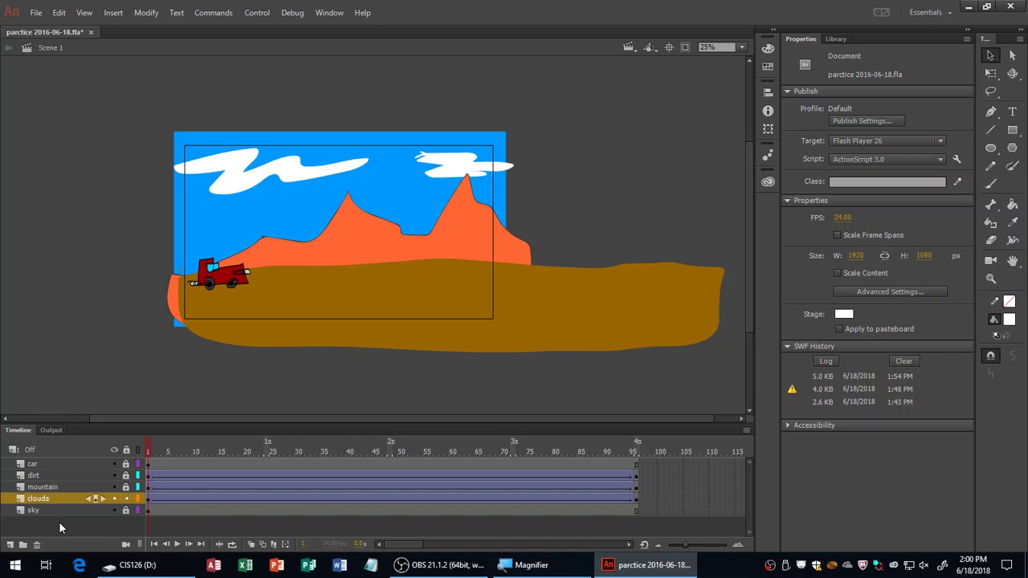
- Add a new layer above the car layer and name it streetsign
left_click(49, 465)
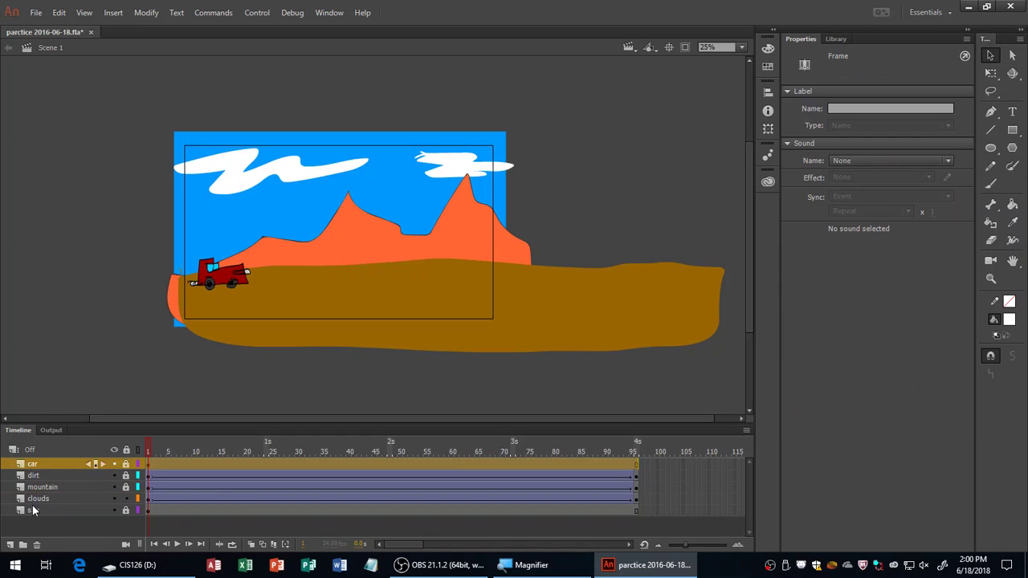
left_click(12, 546)
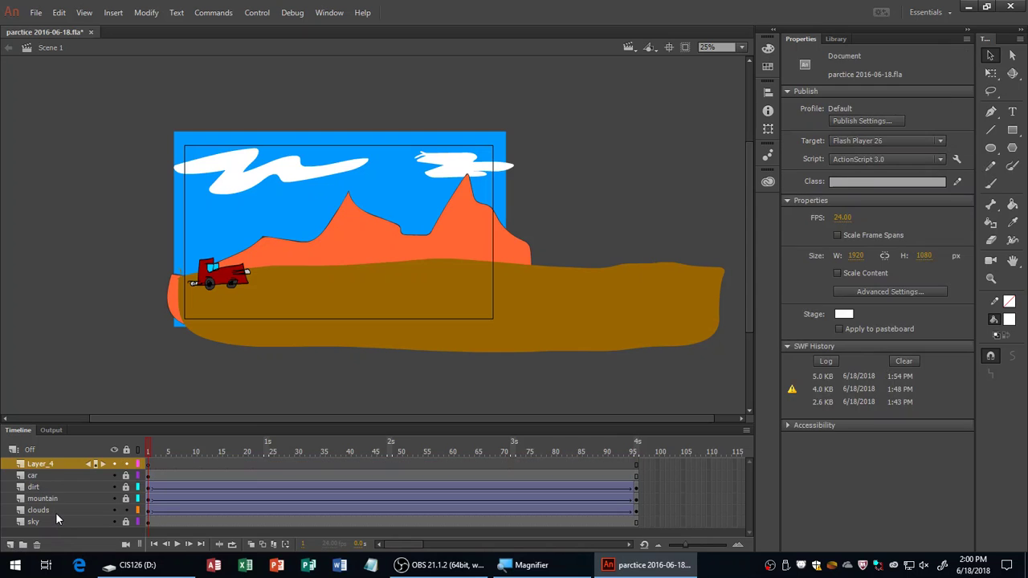
key("super+plus")
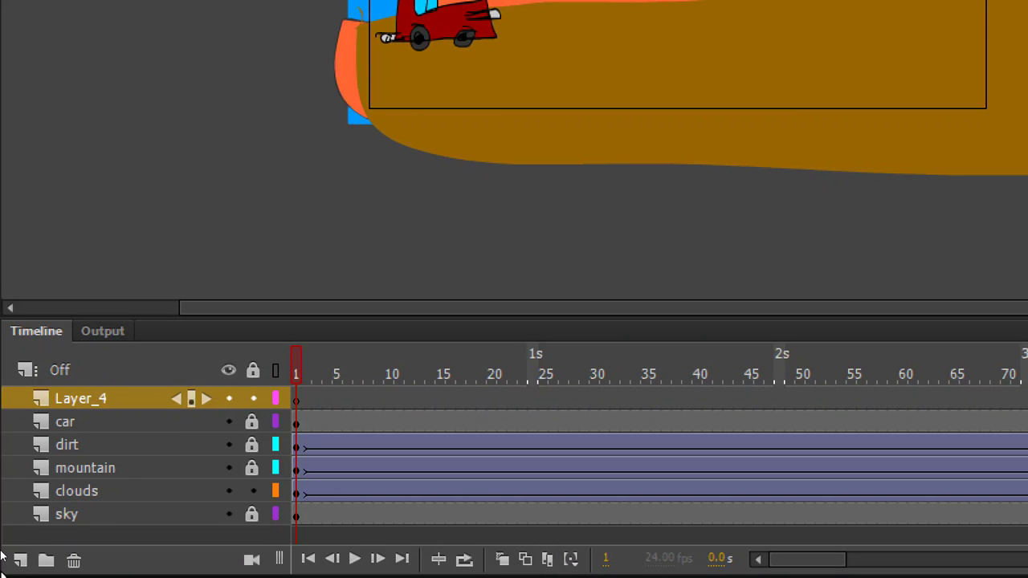
double_click(80, 398)
type("streetsign")
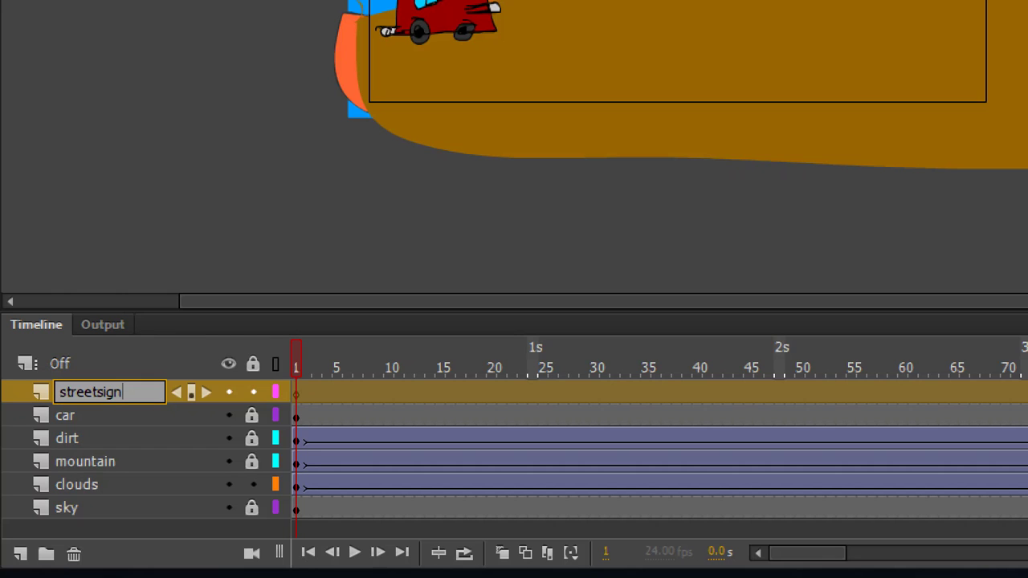
key("Return")
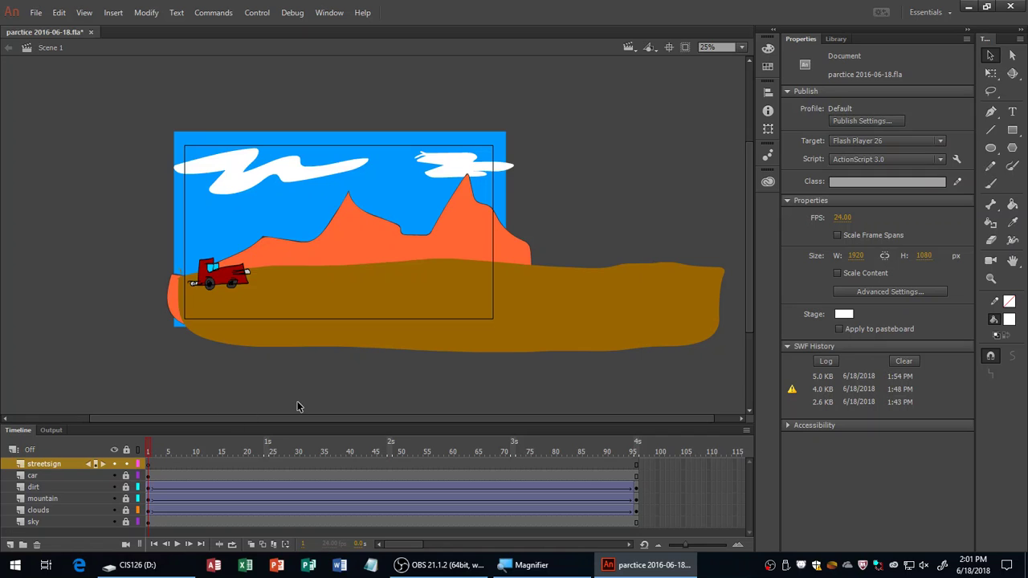
- Draw a stop sign with lettering and a post just beyond the stage's right edge, using a dark red size 10 Brush
key("b")
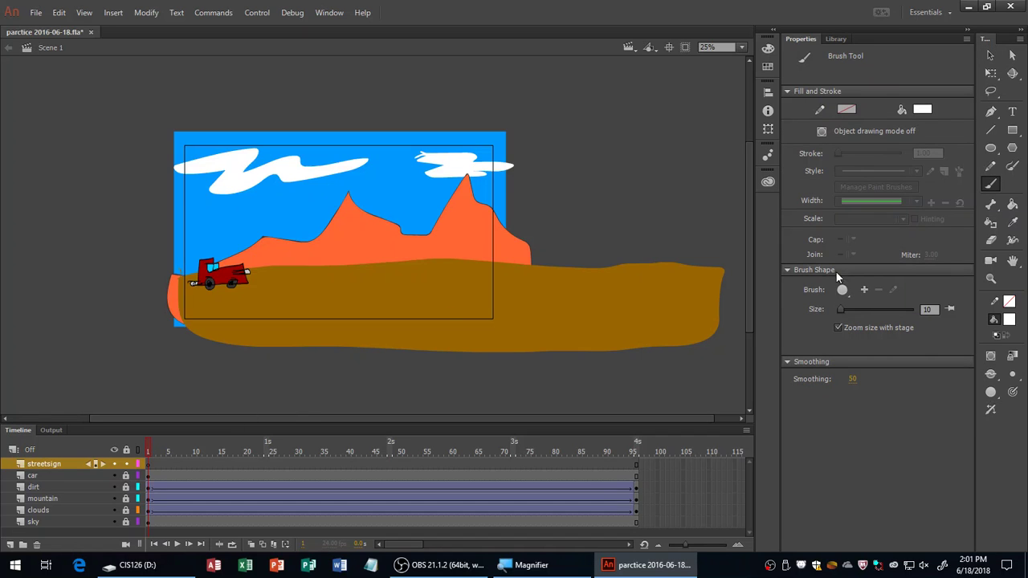
left_click(1012, 166)
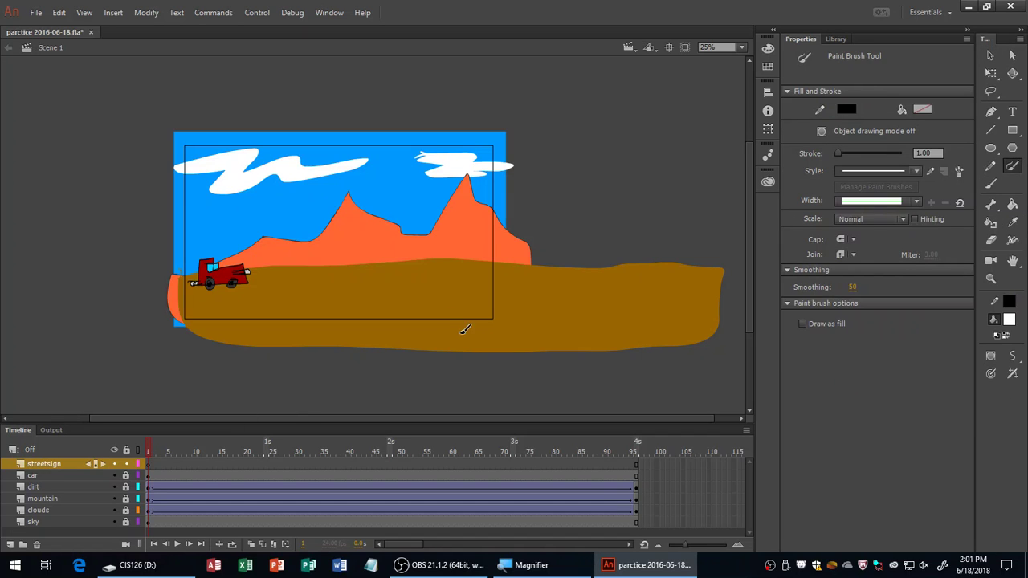
left_click(465, 289)
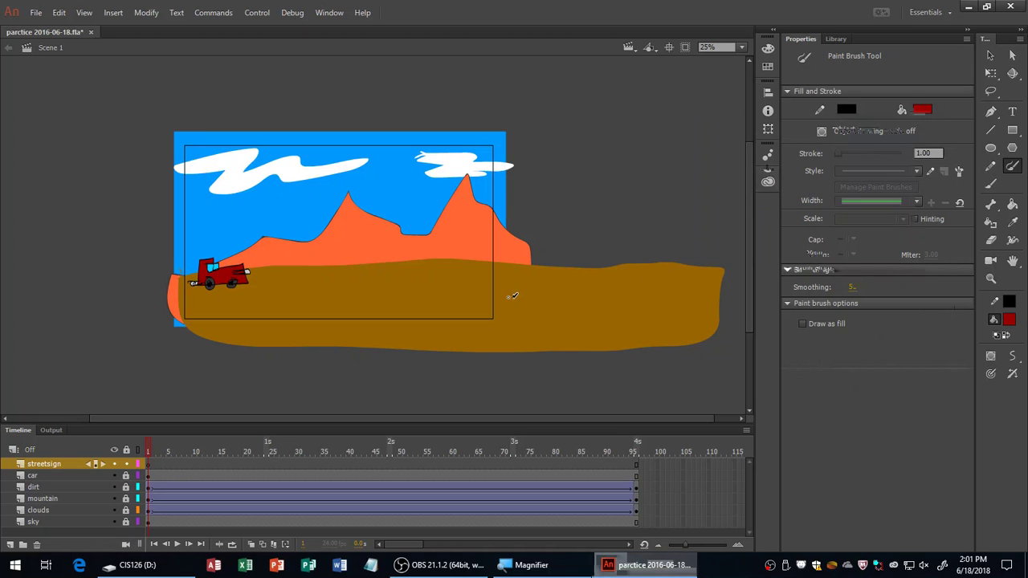
key("b")
mouse_move(505, 297)
left_mouse_down()
mouse_move(527, 289)
mouse_move(528, 304)
mouse_move(502, 302)
mouse_move(525, 296)
mouse_move(511, 318)
left_mouse_up()
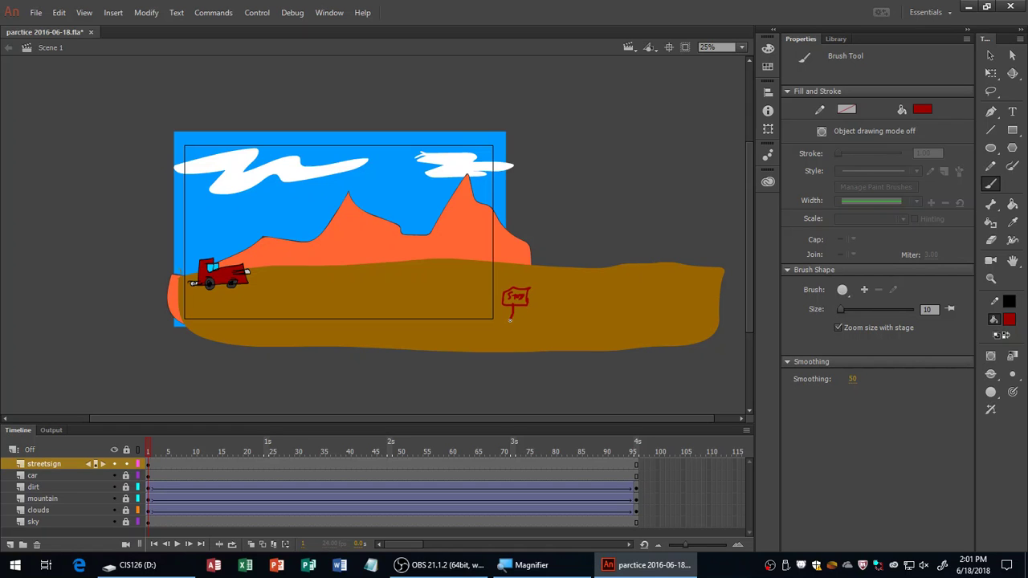
left_click(490, 243)
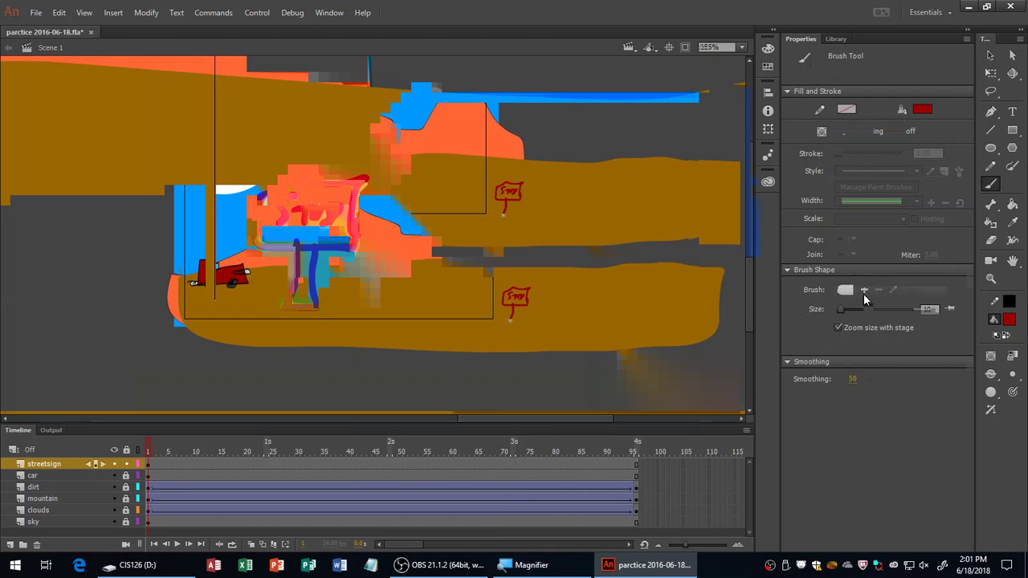
- Recolor all the letters of the word Stop on the sign black with the Paint Bucket
key("k")
left_click(925, 111)
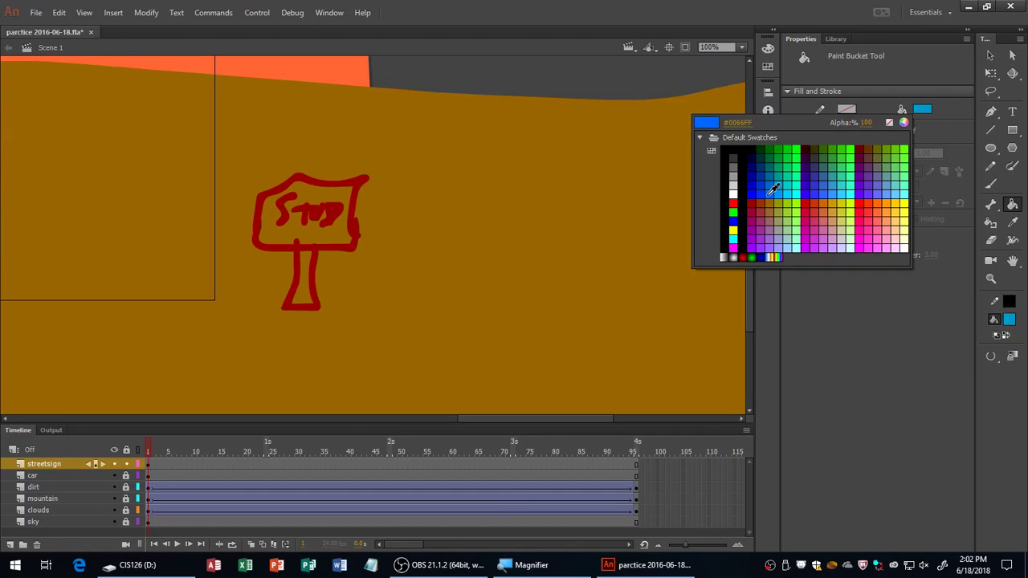
left_click(750, 145)
left_click(326, 222)
left_click(317, 219)
left_click(300, 219)
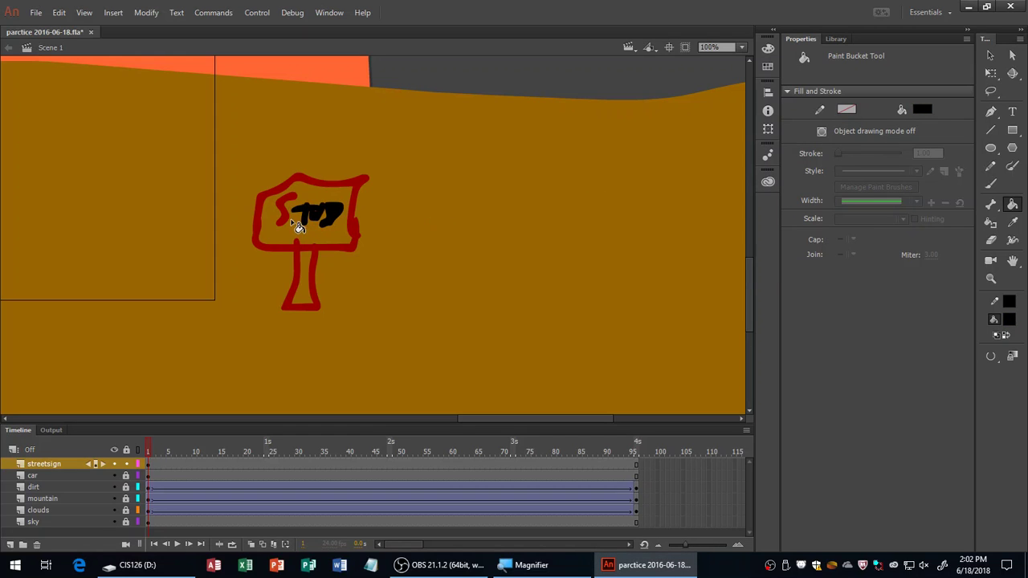
left_click(286, 217)
- Fill the sign's panel crimson behind the lettering and fill its post light gray
left_click(922, 109)
left_click(340, 234)
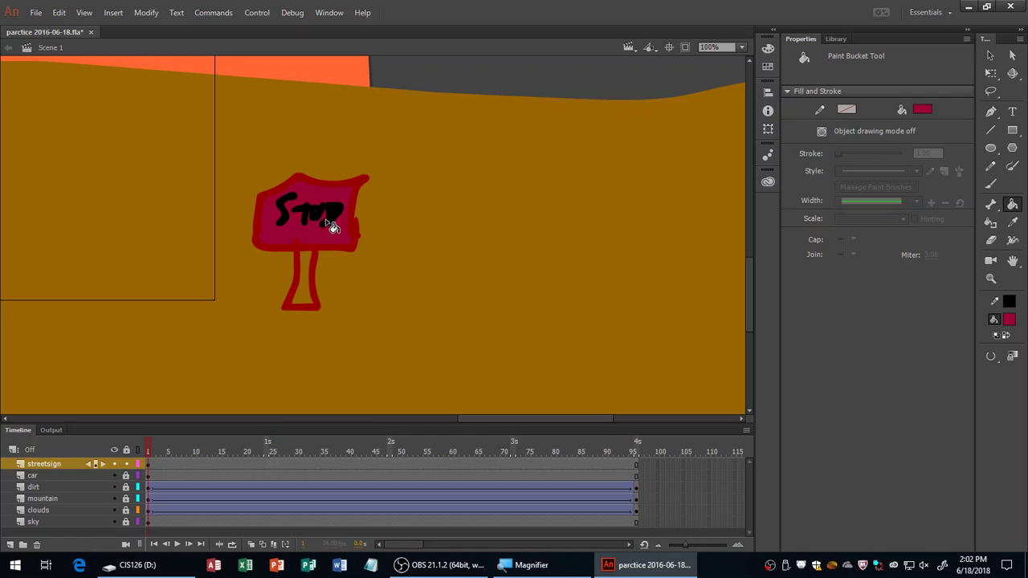
left_click(1008, 320)
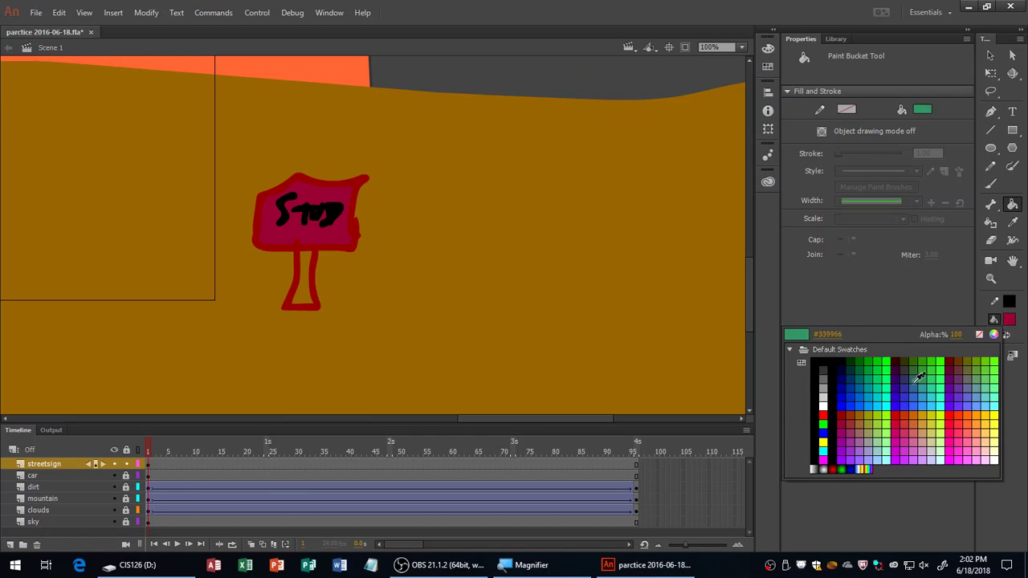
left_click(823, 386)
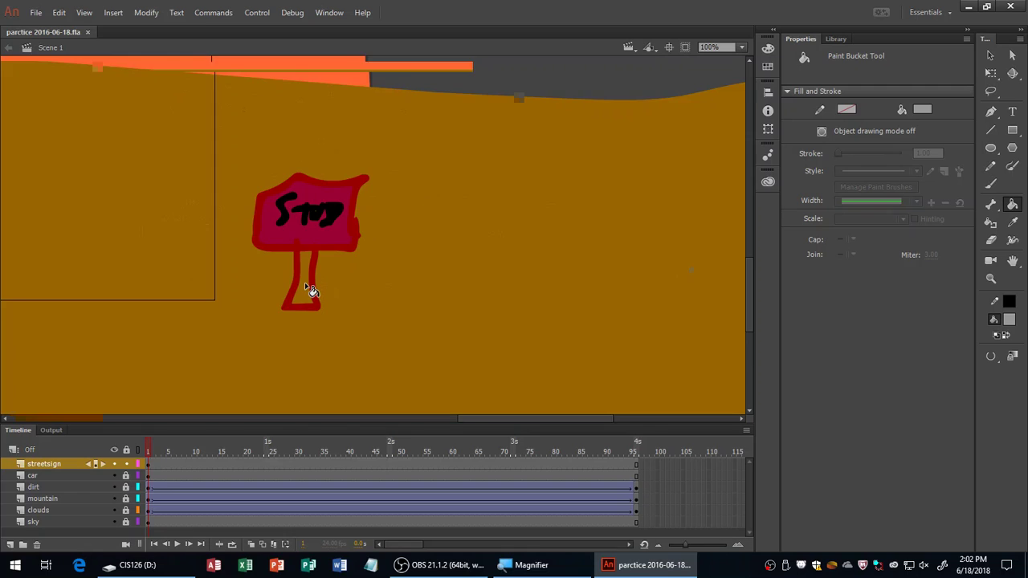
key("ctrl+minus")
key("ctrl+minus")
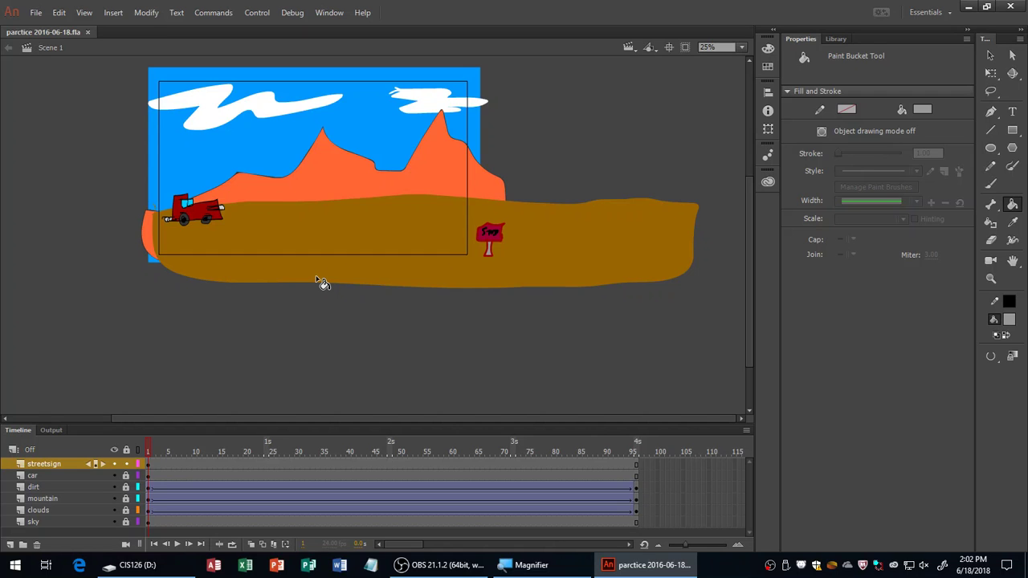
- Convert all of the stop sign artwork into a movie clip symbol named mcStop
key("v")
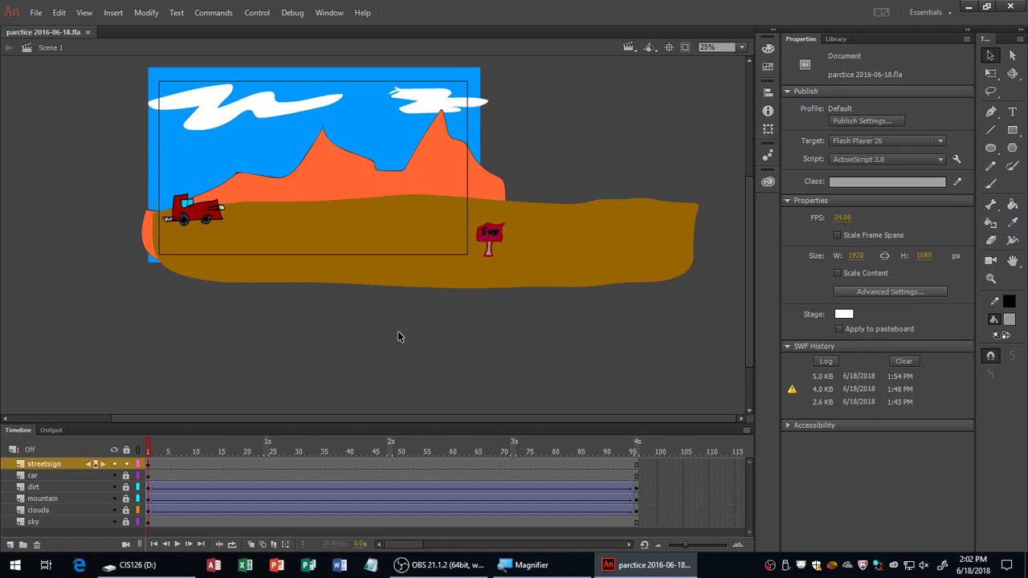
key("ctrl+a")
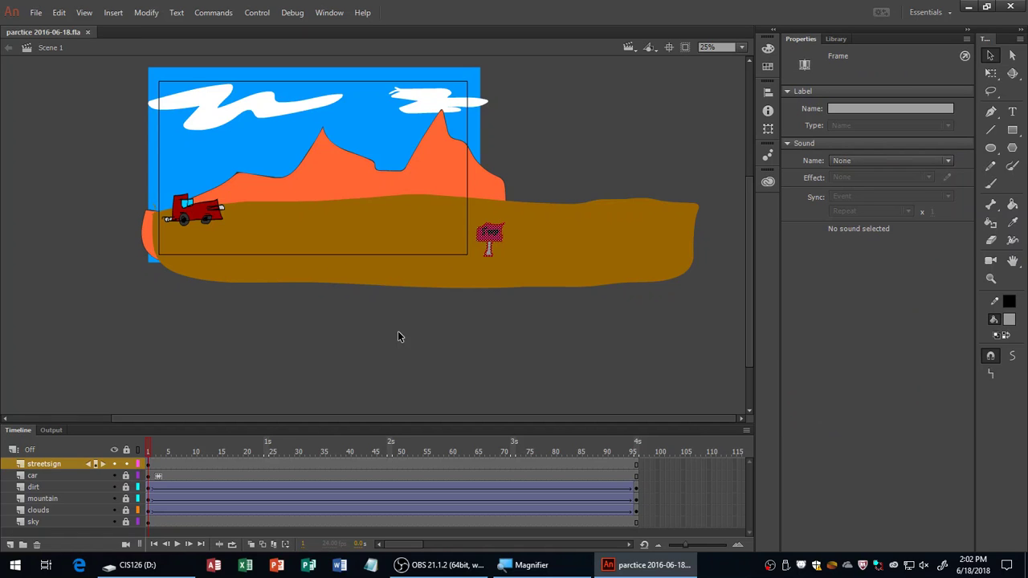
key("F8")
type("mcStop")
key("Return")
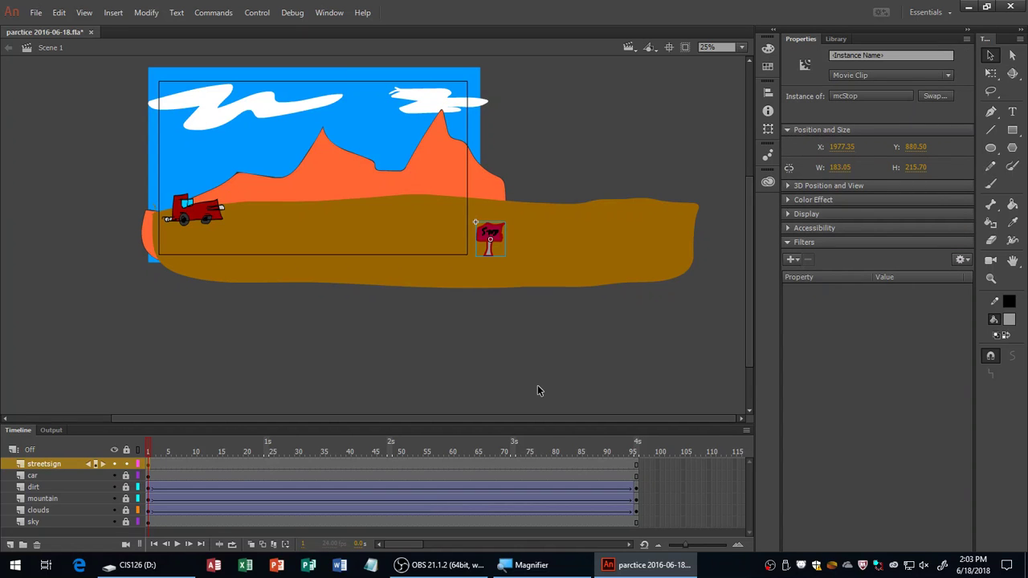
- Move the stop sign horizontally at frame 1 to a start position far right of the stage, well beyond the dirt's right end
key("ctrl+minus")
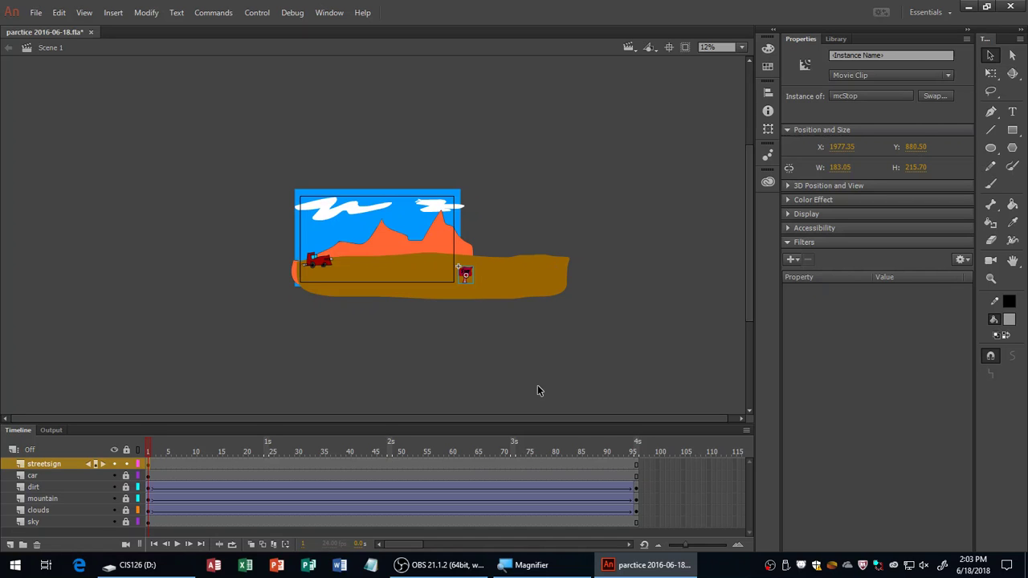
key("shift+Right")
key("shift+Right")
key("shift+Right")
key("shift+Right")
key("shift+Right")
key("shift+Right")
key("shift+Right")
key("shift+Right")
key("shift+Right")
key("shift+Right")
key("shift+Right")
key("shift+Right")
key("shift+Right")
key("shift+Right")
key("shift+Right")
key("shift+Right")
key("shift+Right")
- Add a keyframe at frame 96 on the streetsign layer with the sign placed level, far left of the stage beyond the dirt
left_click(637, 476)
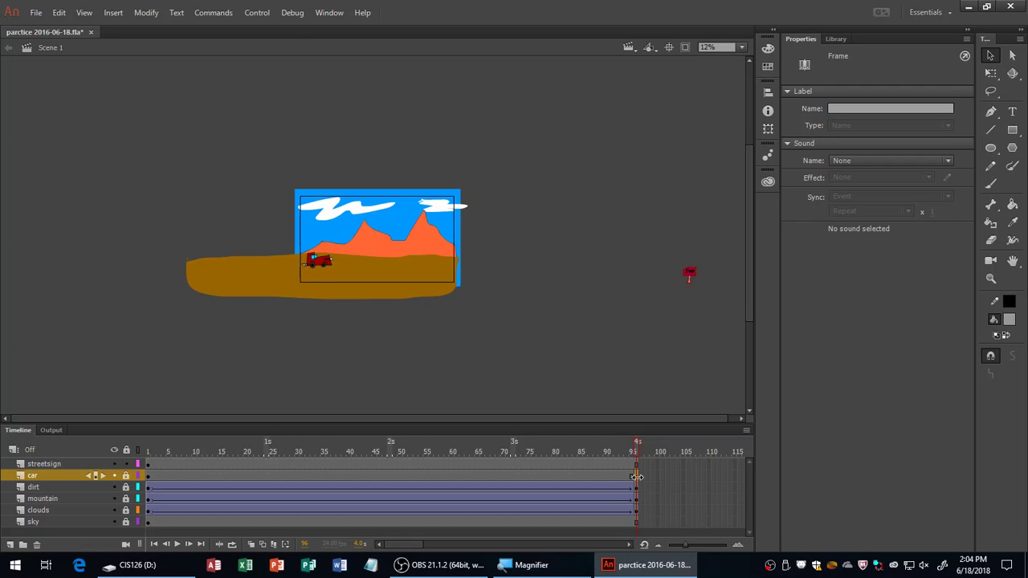
left_click_drag(685, 270, 93, 266)
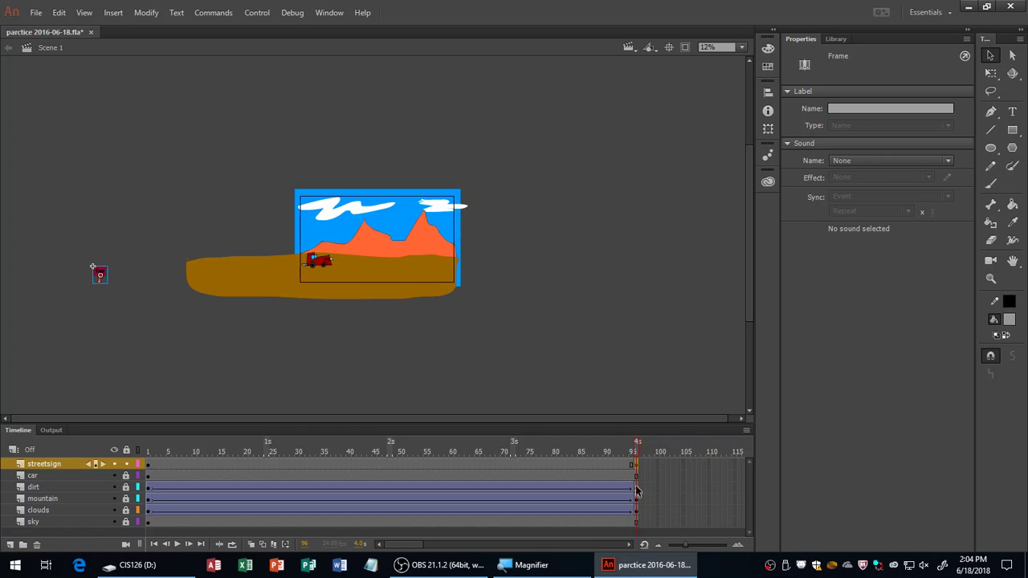
left_click(629, 453)
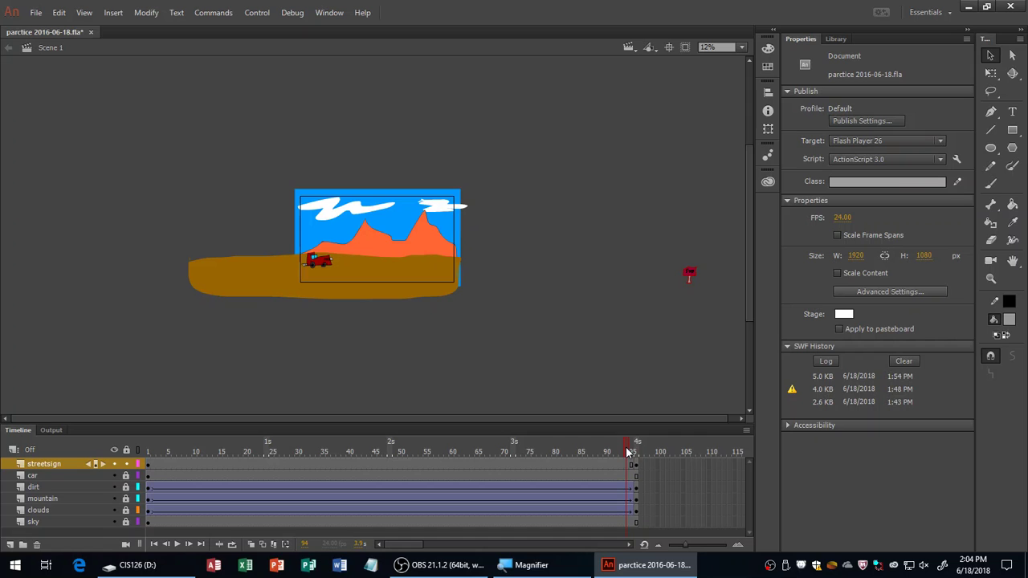
- Create a classic tween between the two keyframes on the streetsign layer
left_click(432, 464)
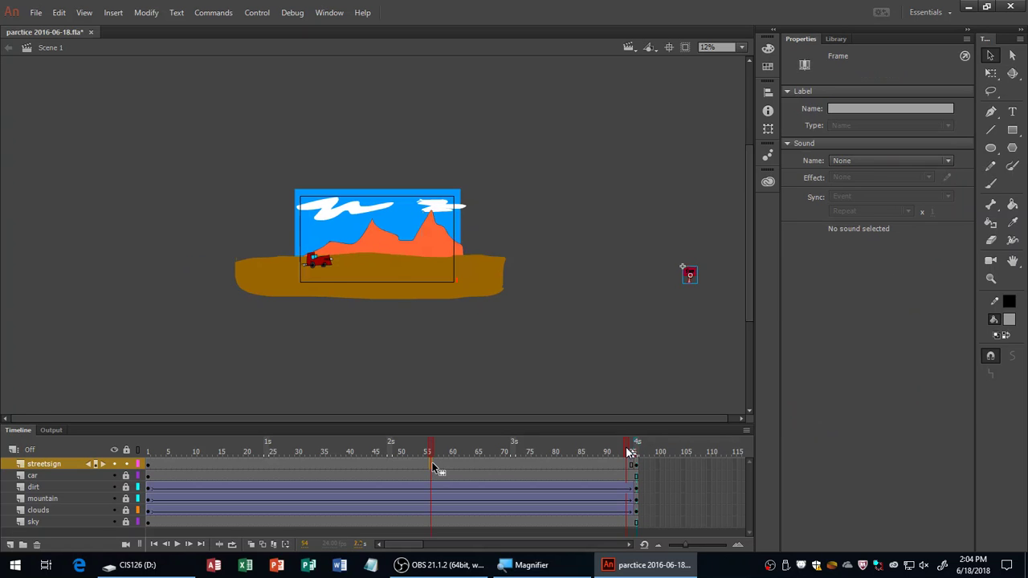
right_click(432, 463)
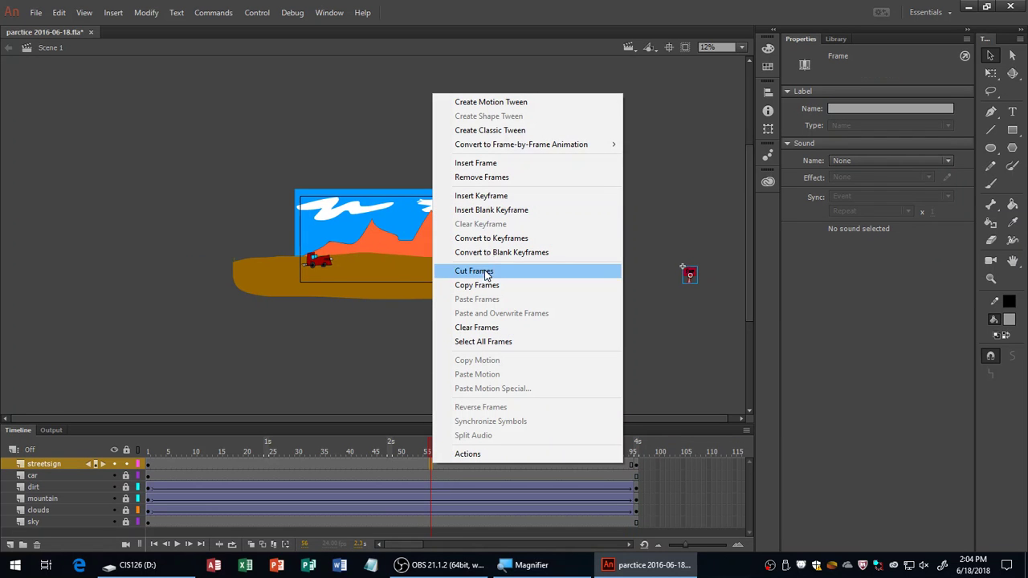
left_click(512, 132)
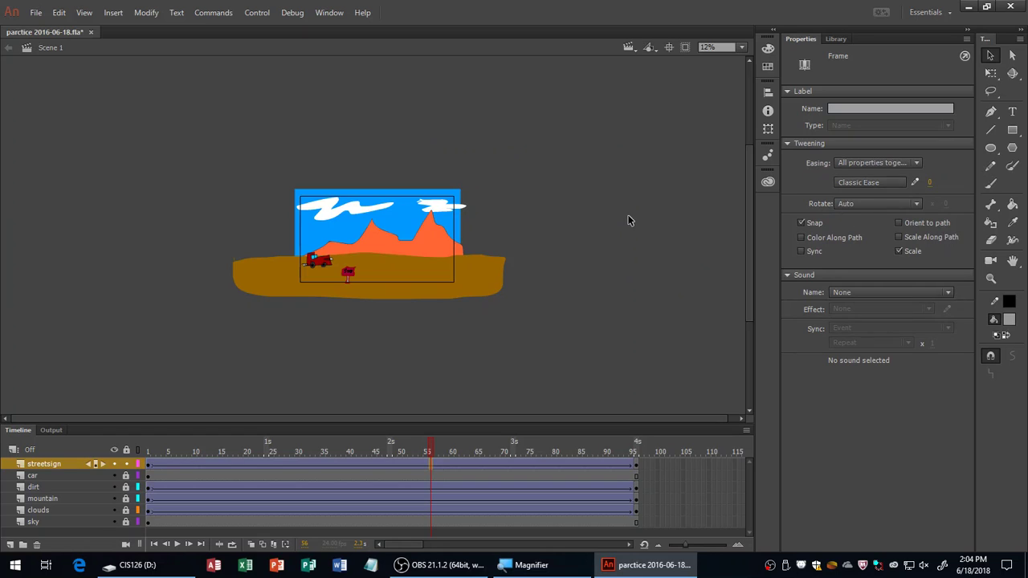
- Test the movie to check how the stop sign passes the truck, and close the preview
key("ctrl+Return")
left_click_drag(117, 41, 254, 112)
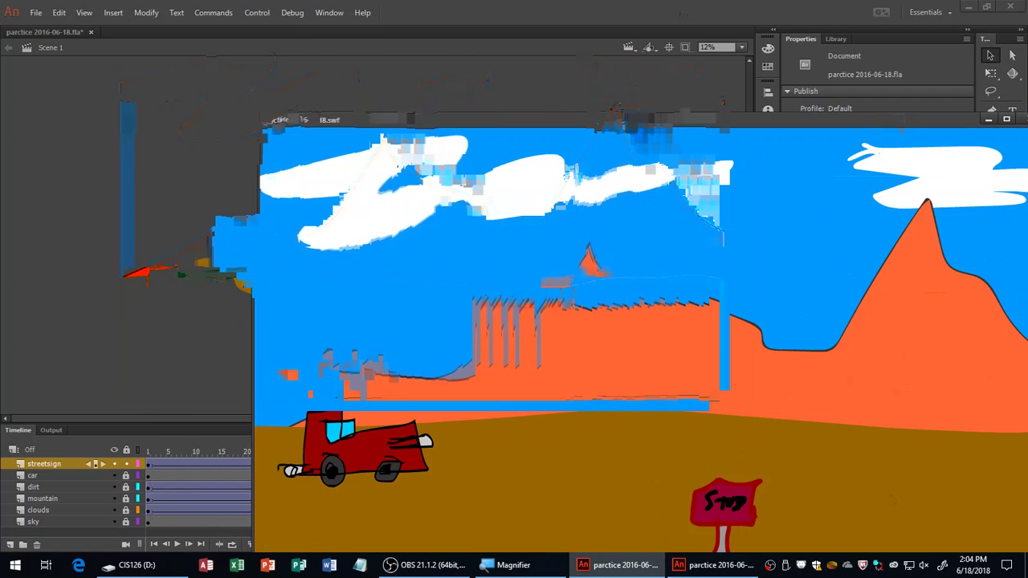
key("ctrl+Return")
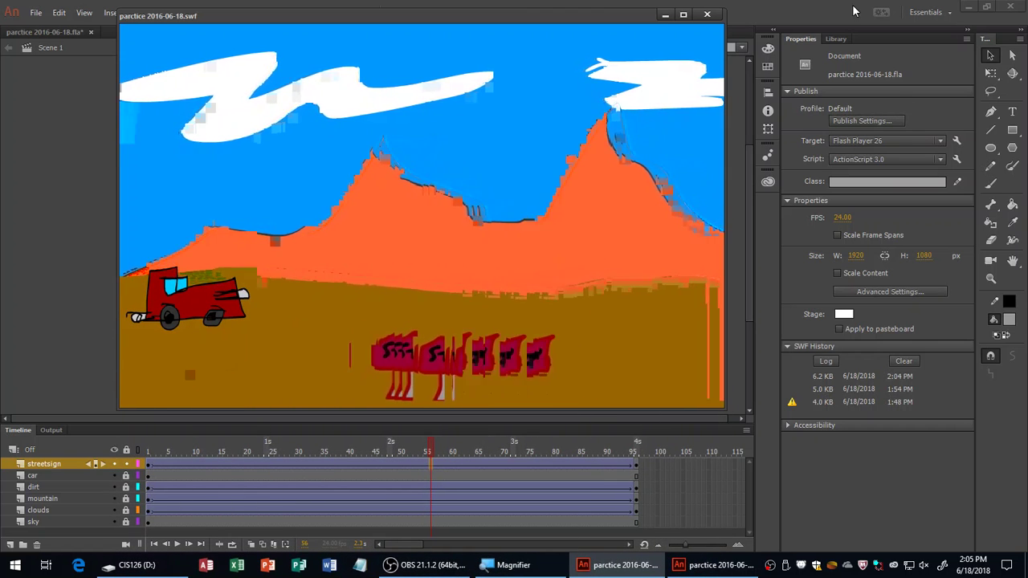
left_click(708, 14)
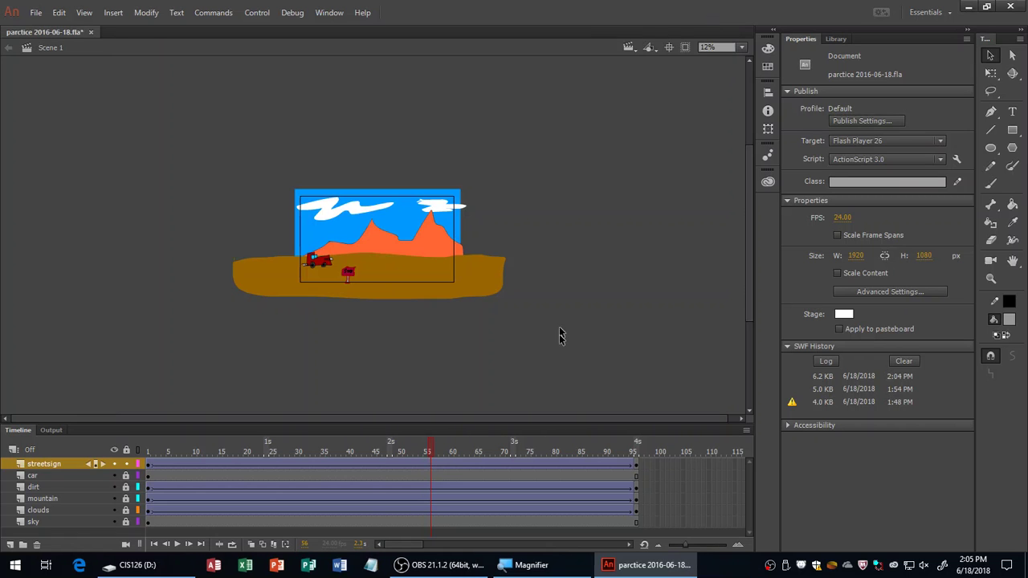
- Raise the stop sign at frame 96 to Y 720.50 and preview the movie
left_click(149, 464)
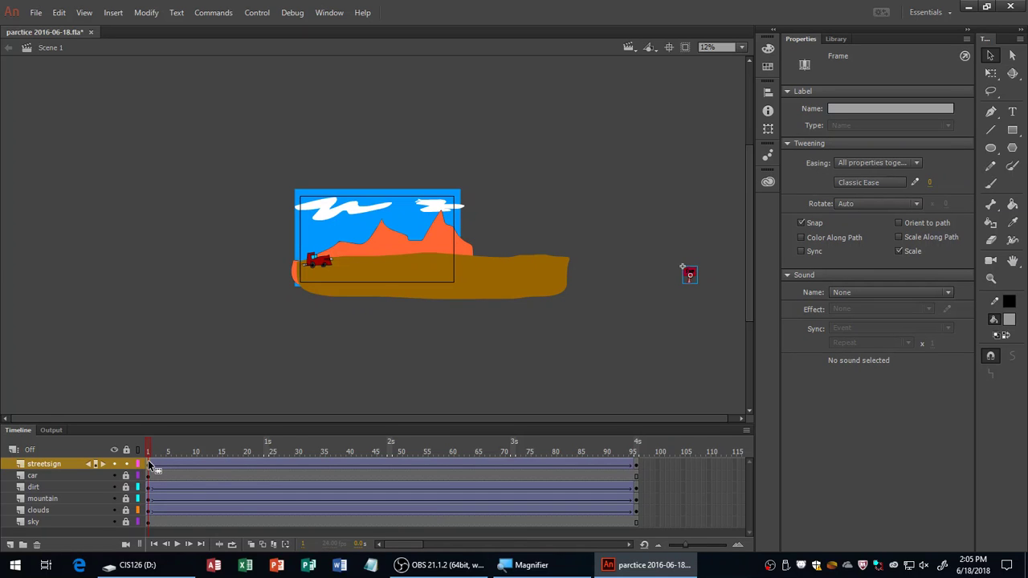
left_click(636, 465)
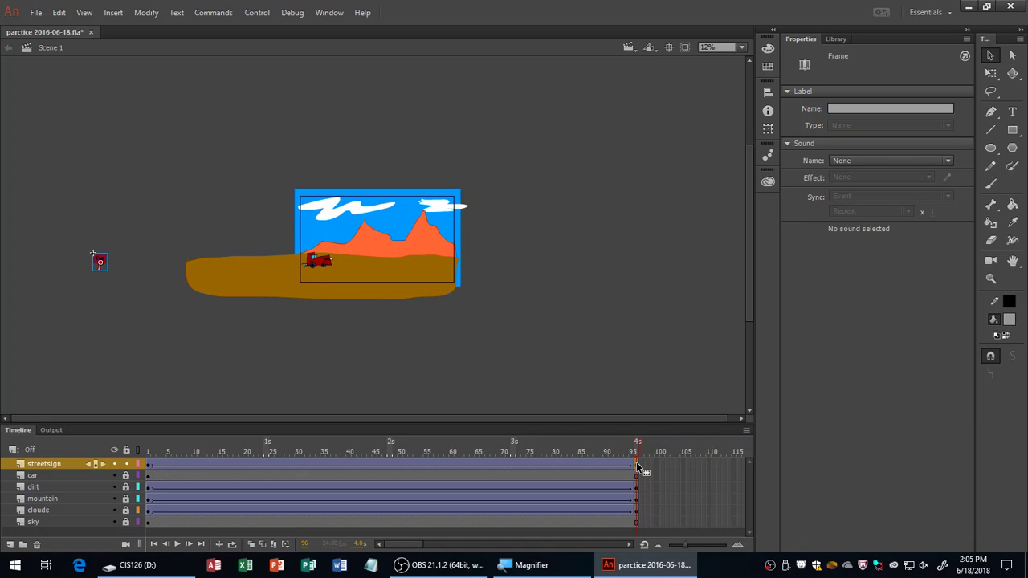
key("ctrl+Return")
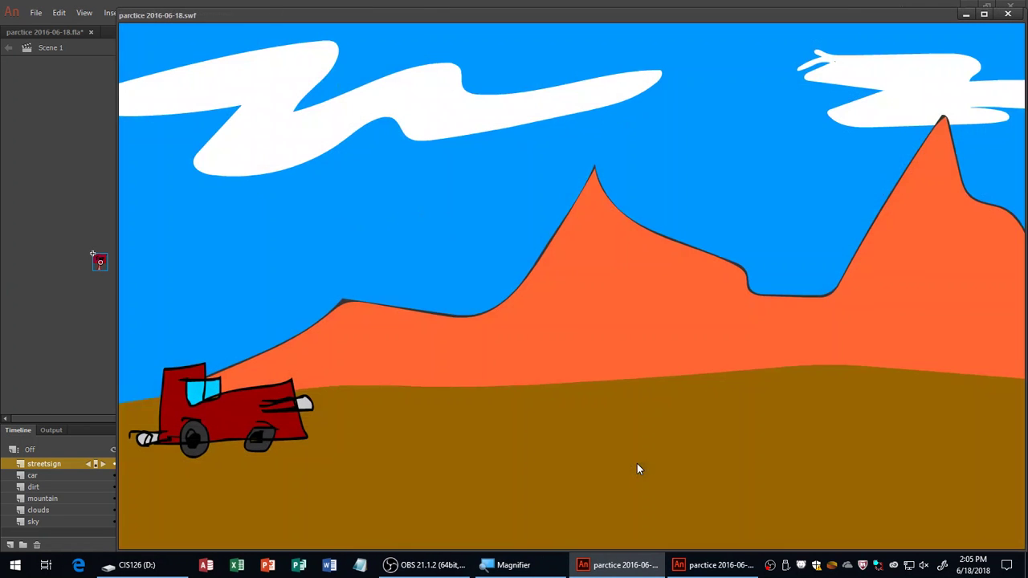
left_click_drag(182, 6, 533, 122)
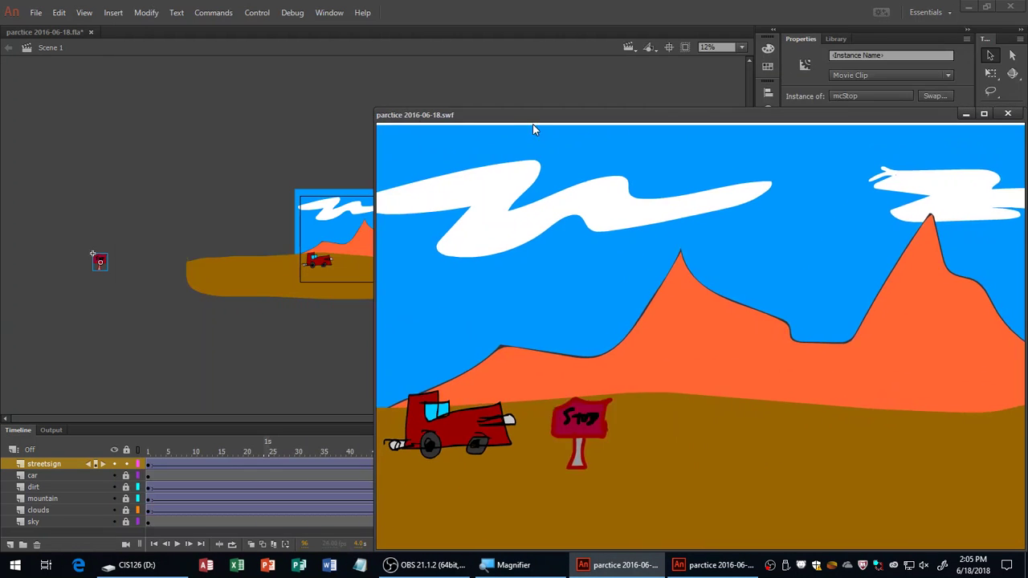
left_click_drag(714, 117, 482, 41)
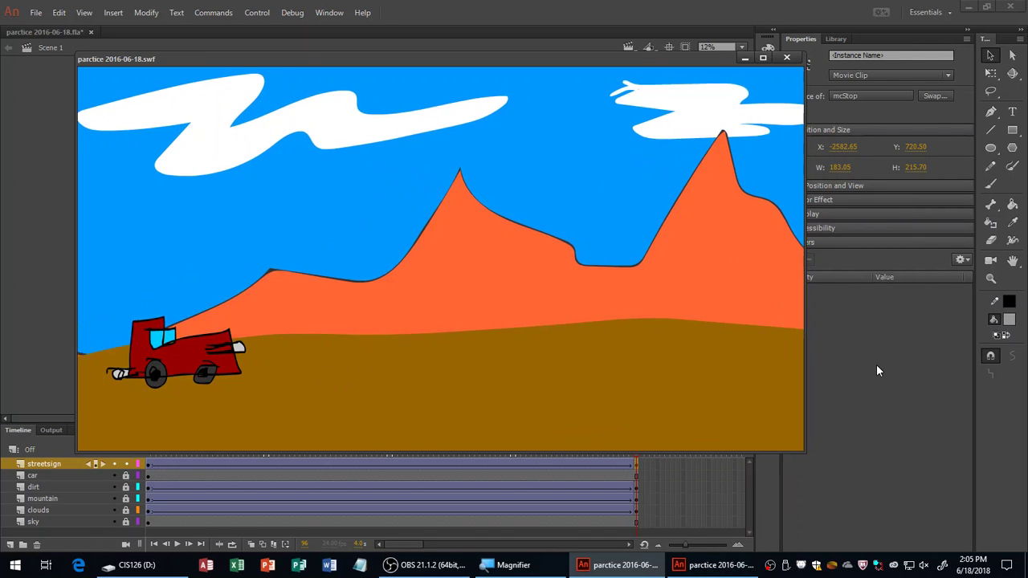
left_click_drag(804, 384, 764, 384)
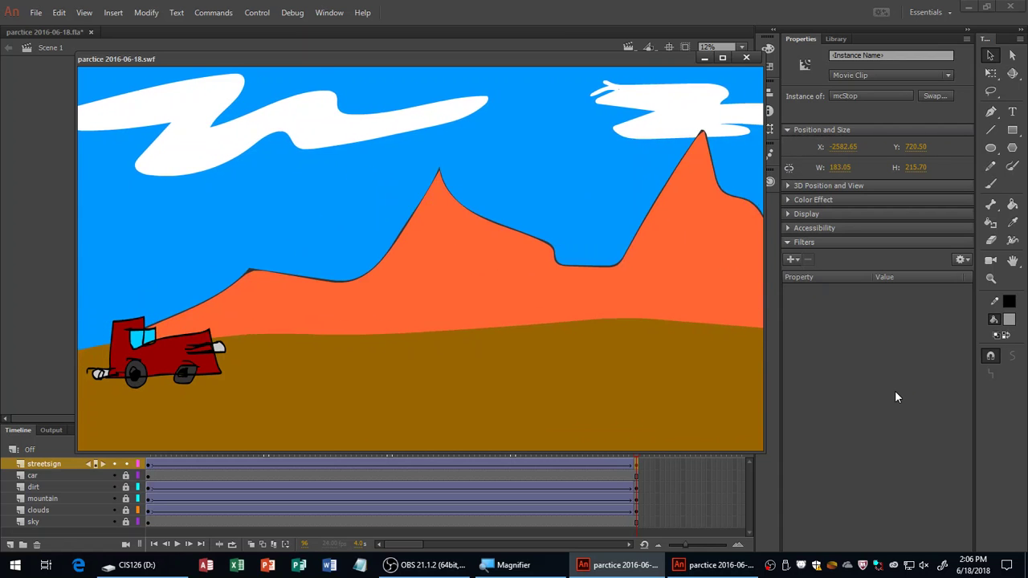
left_click(748, 58)
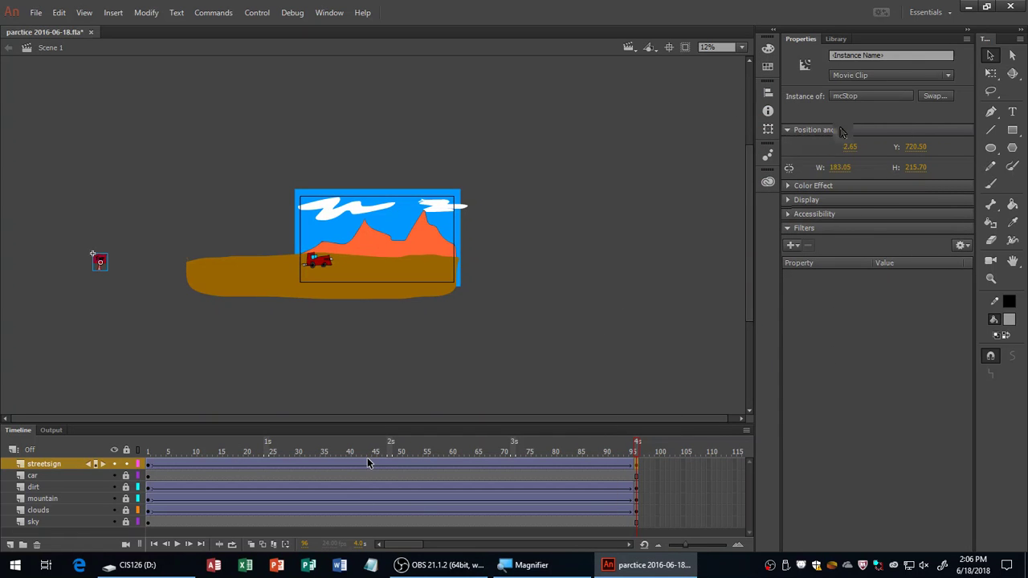
- Edit the mcStop symbol and enlarge its artwork proportionally by about a third around its center with Free Transform
key("ctrl+e")
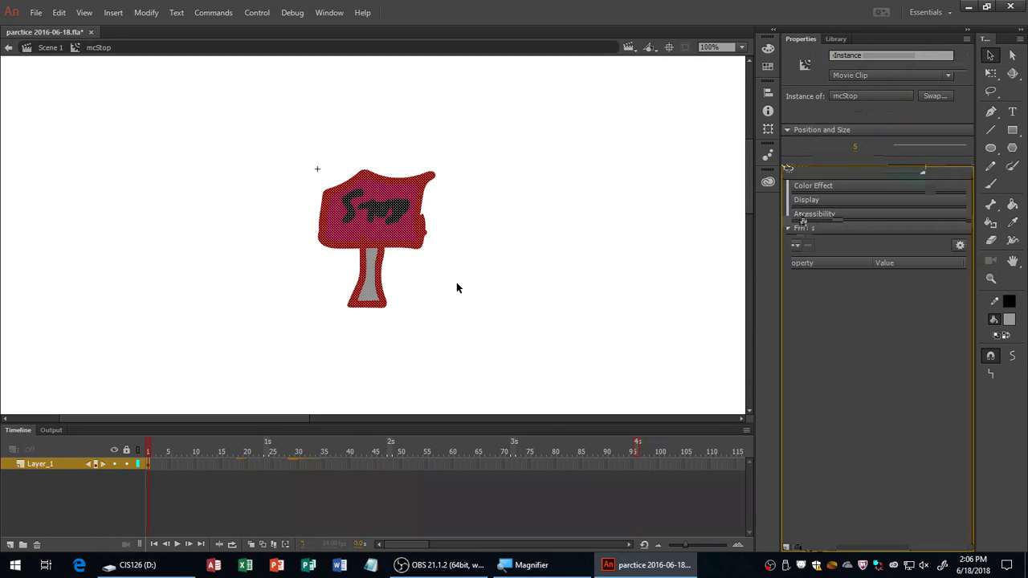
key("ctrl+l")
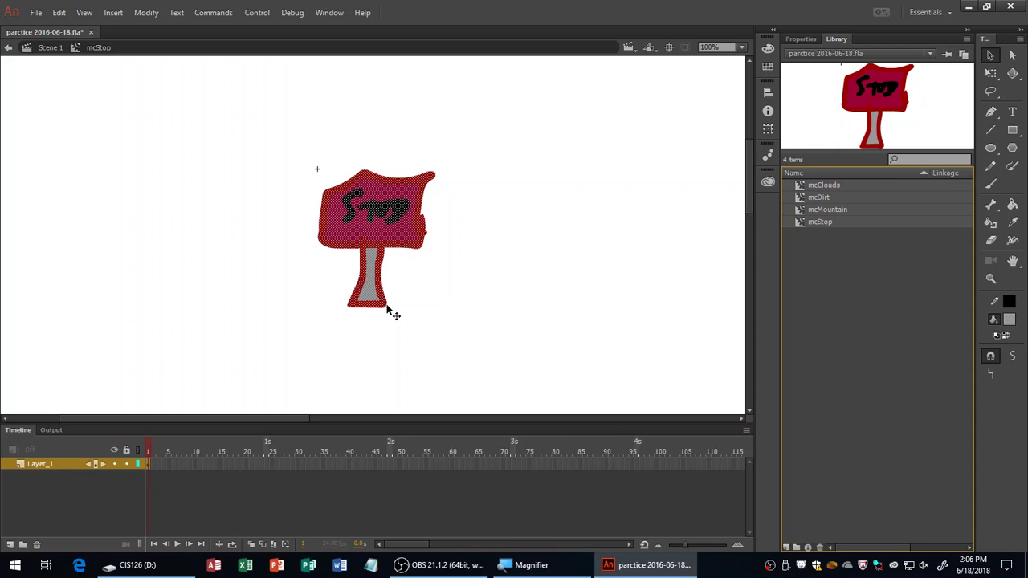
left_click(993, 73)
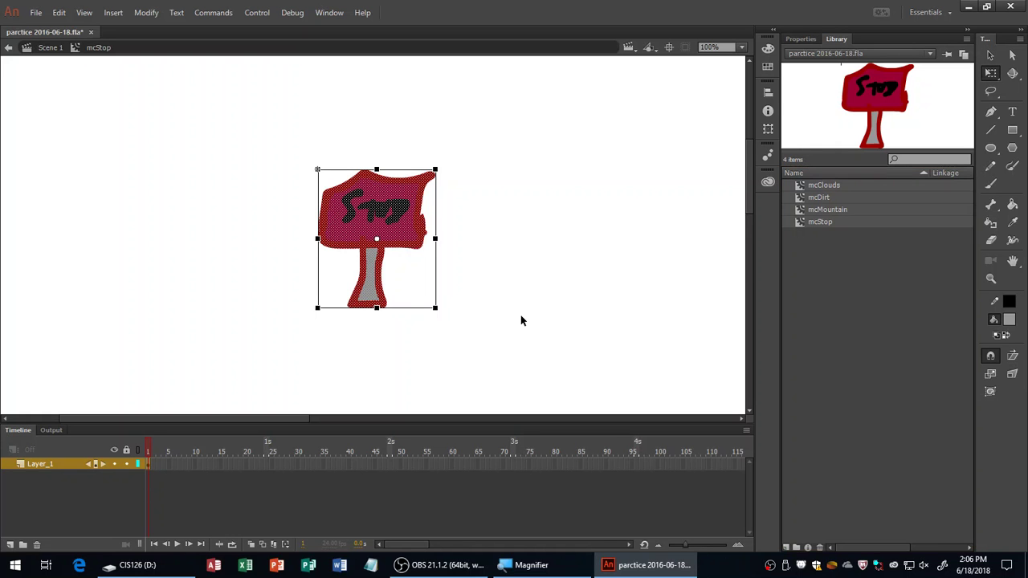
left_click_drag(436, 305, 456, 328)
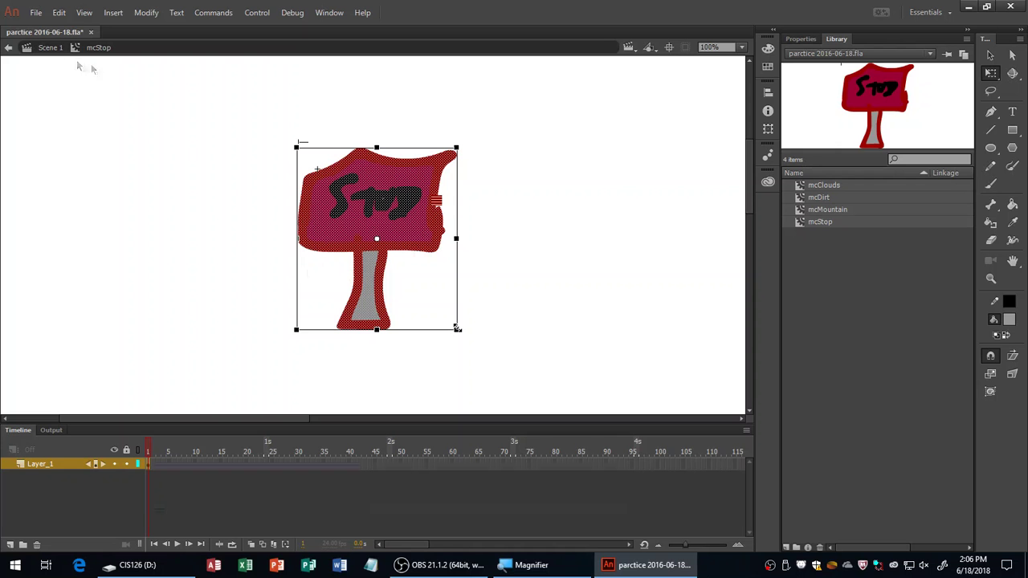
- Test the movie with the enlarged stop sign and close the preview
key("ctrl+Return")
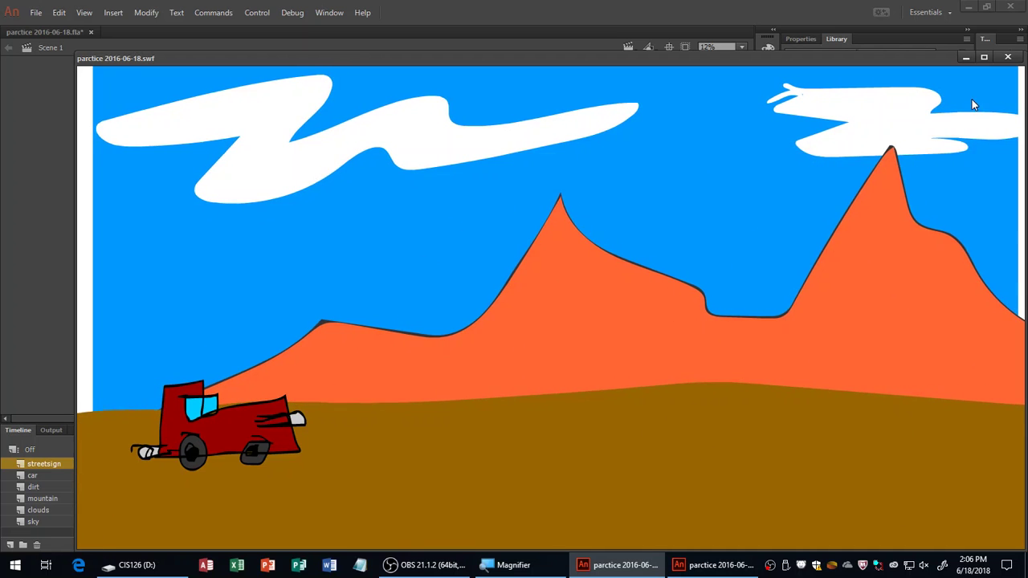
left_click_drag(1022, 190, 925, 212)
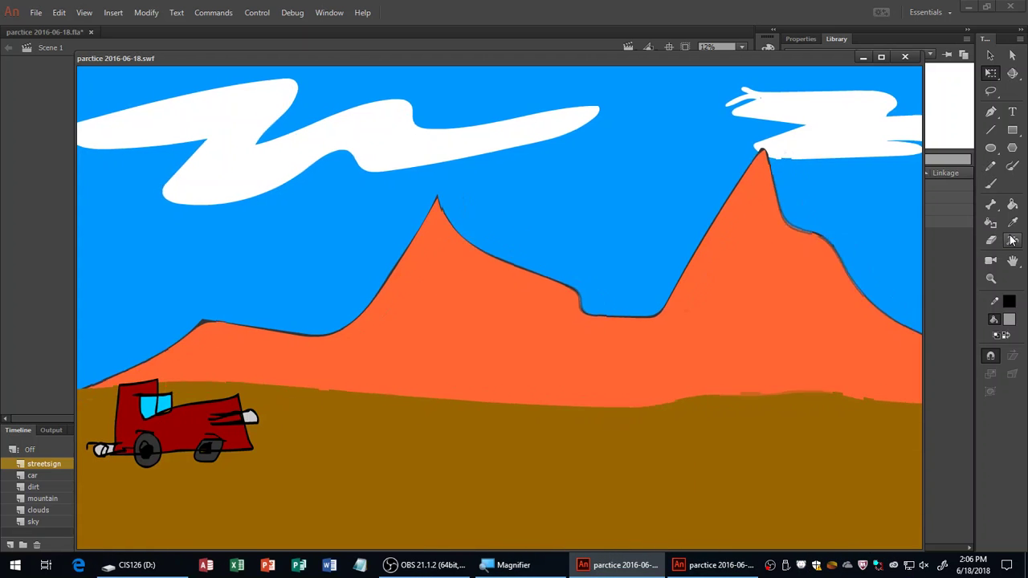
left_click(905, 56)
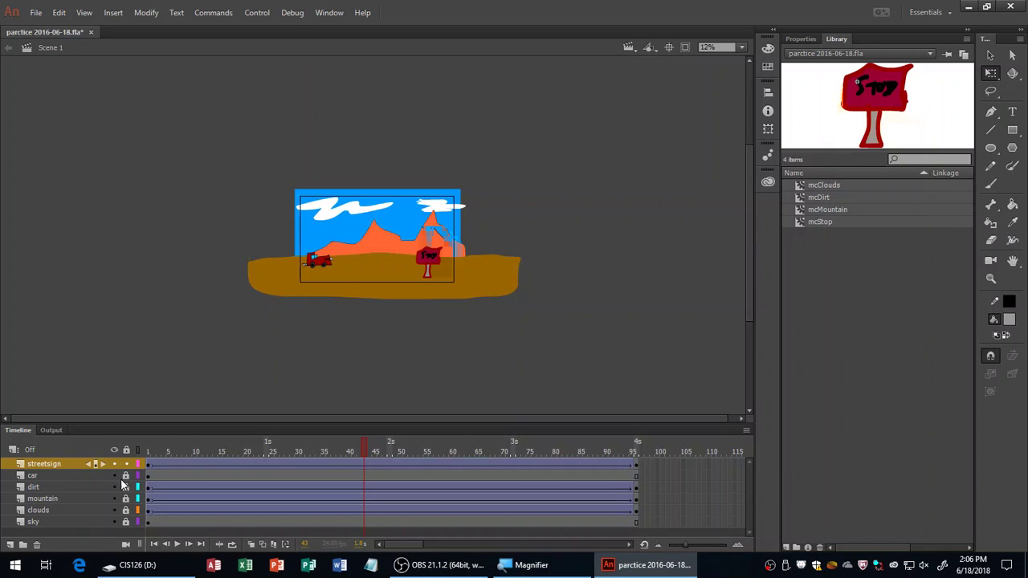
- Adjust the enlarged sign to the same height in the first and last streetsign keyframes and preview the movie
left_click(149, 465)
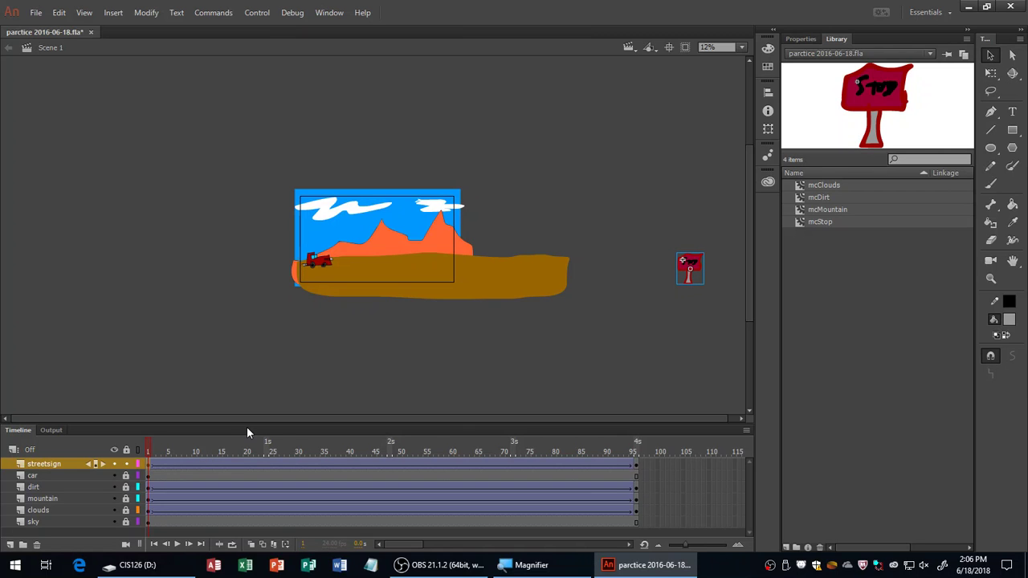
left_click(634, 470)
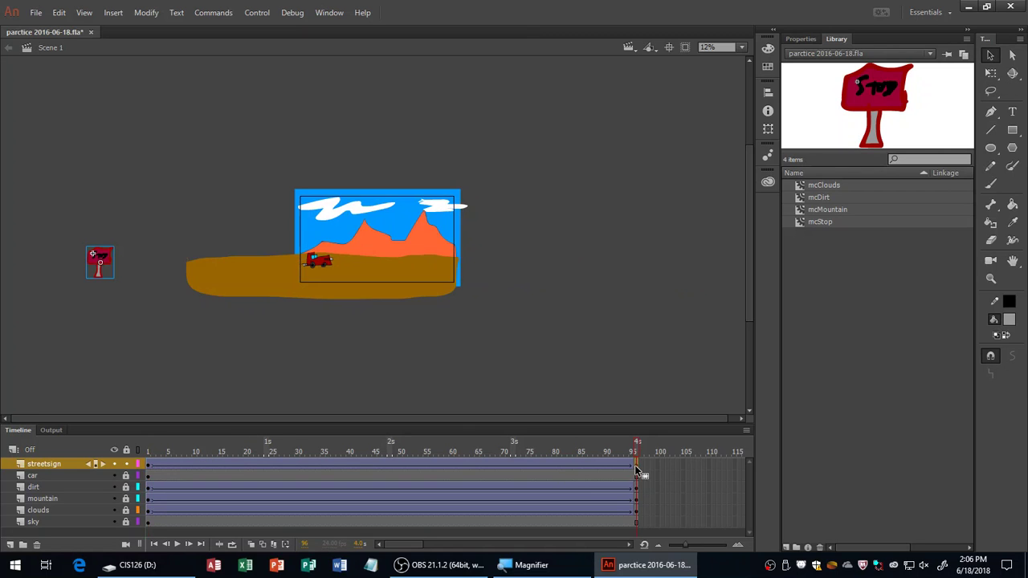
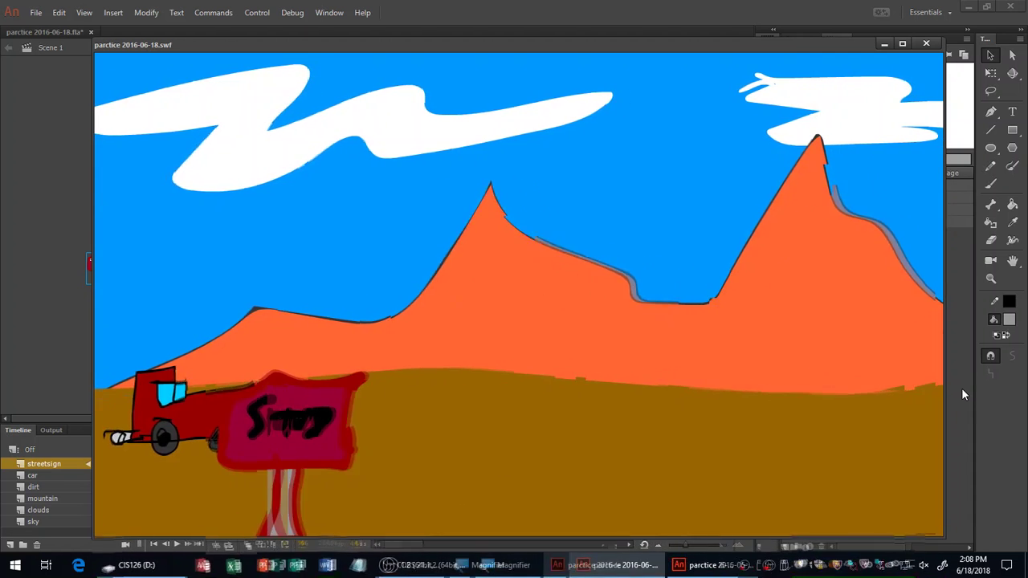
key("ctrl+w")
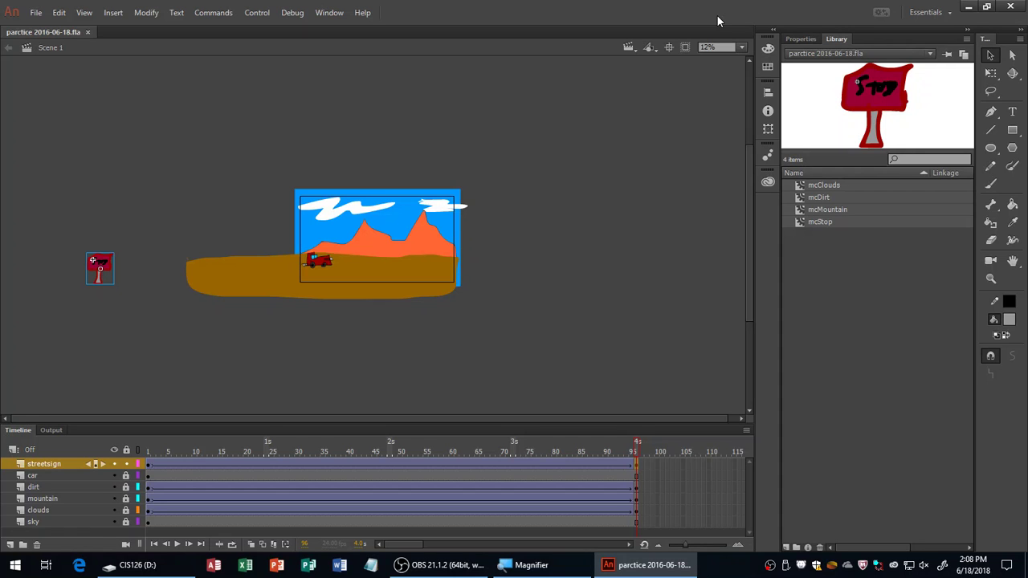
- Deselect the sign, play the movie test again and close it
left_click(656, 211)
key("ctrl+Return")
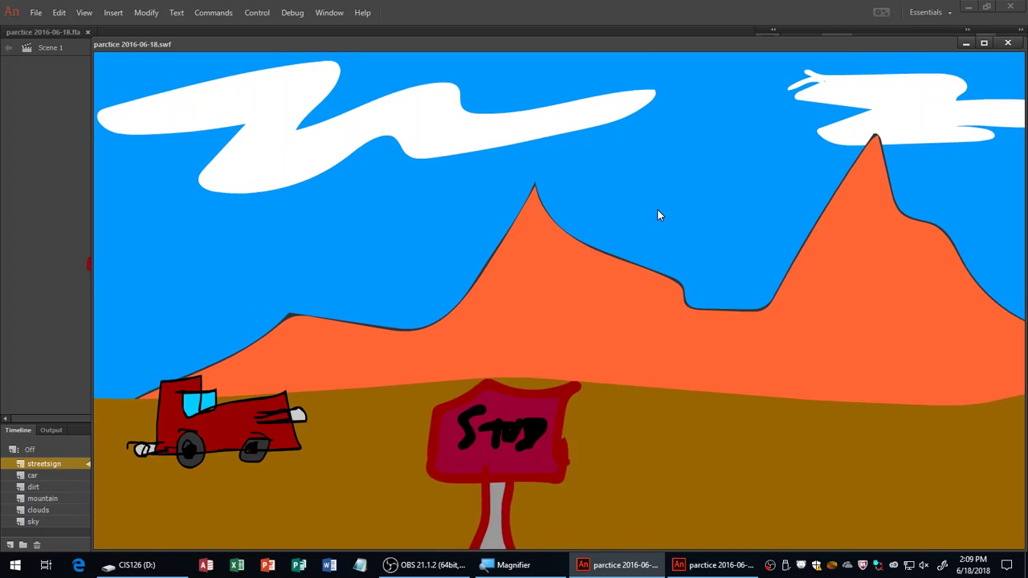
left_click(1007, 42)
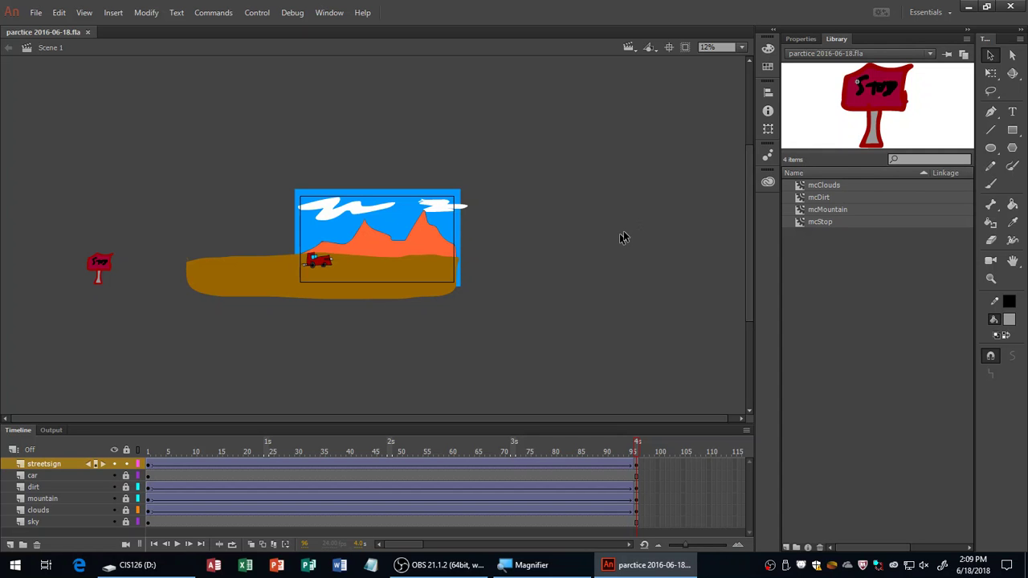
key("super+plus")
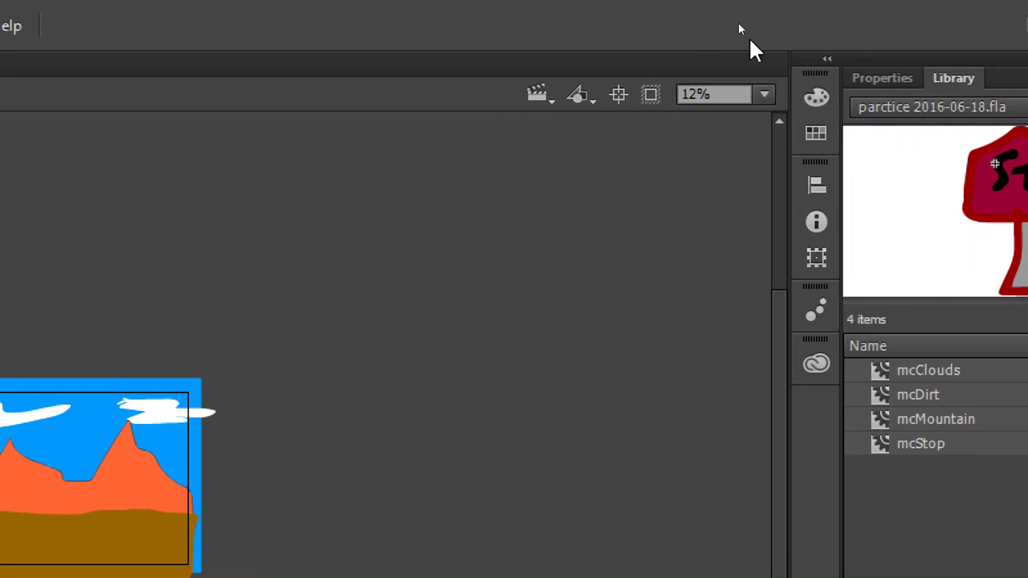
left_click(767, 94)
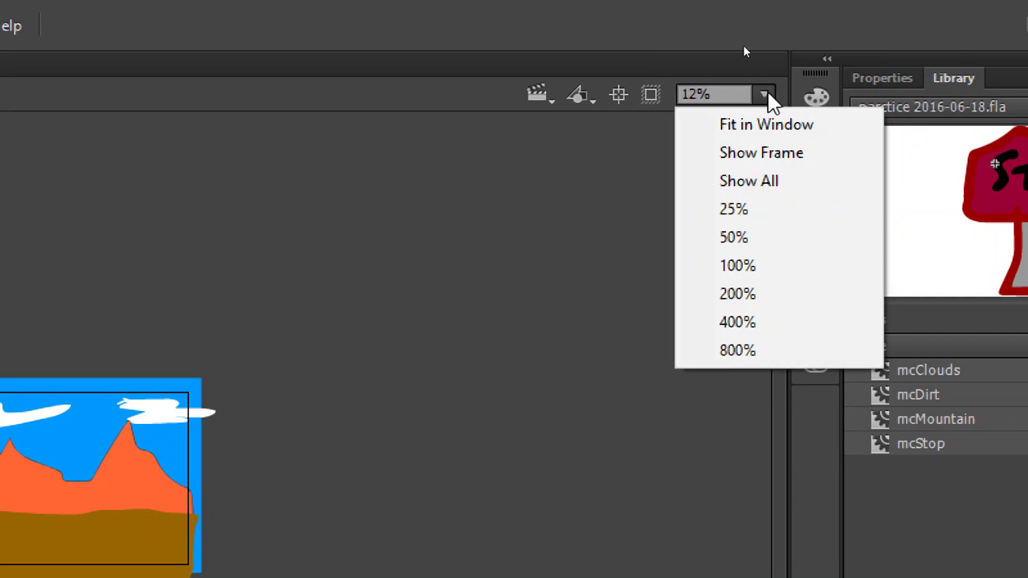
left_click(657, 100)
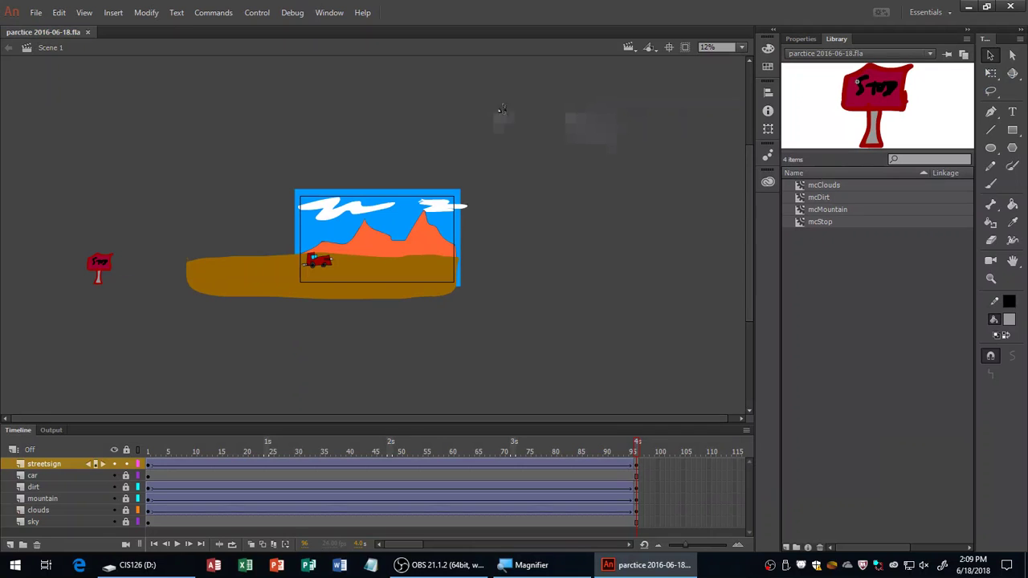
- Show the document's scene list beside the stage and add a second scene
left_click(331, 13)
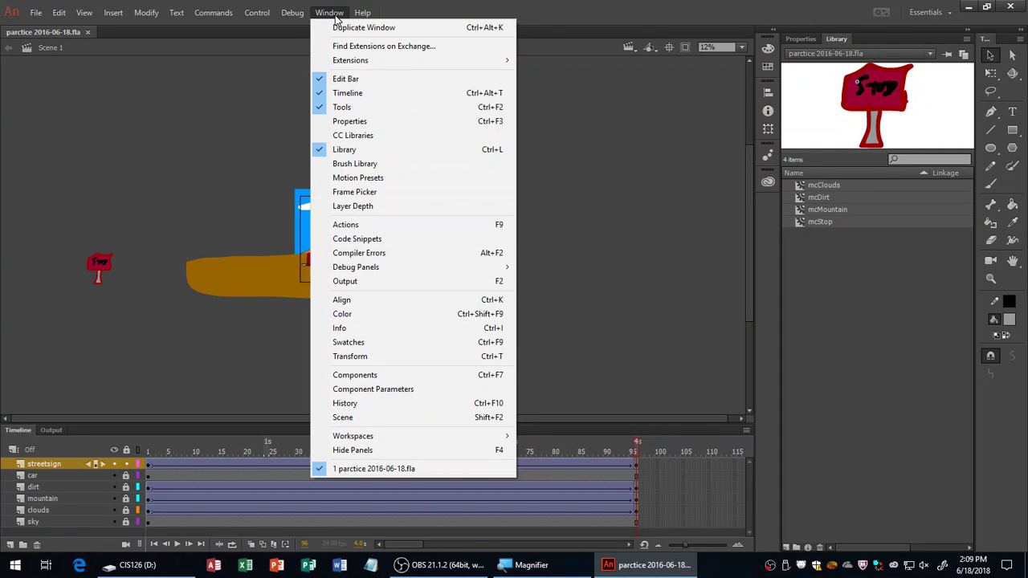
left_click(447, 418)
left_click_drag(502, 243, 620, 209)
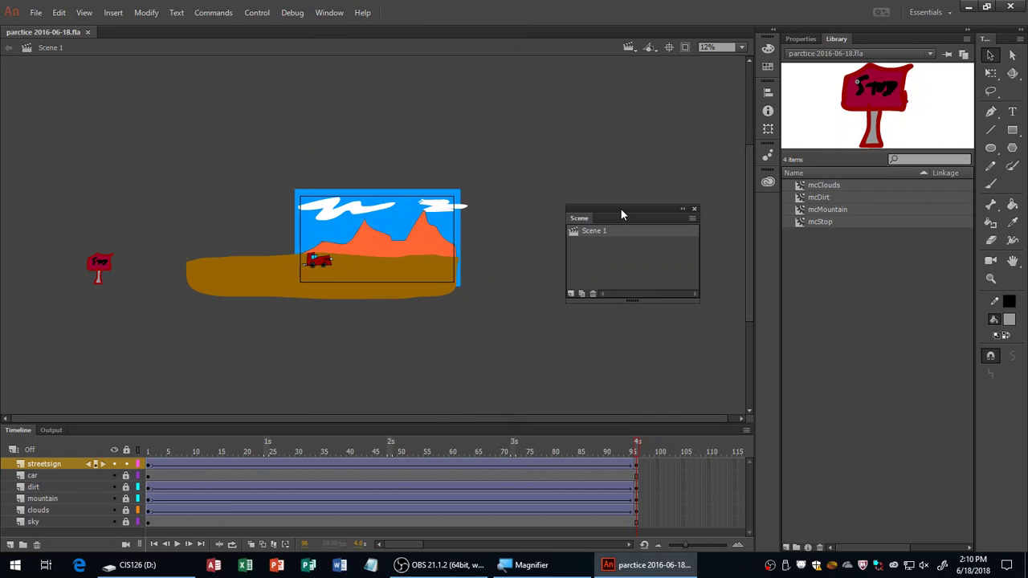
key("super+plus")
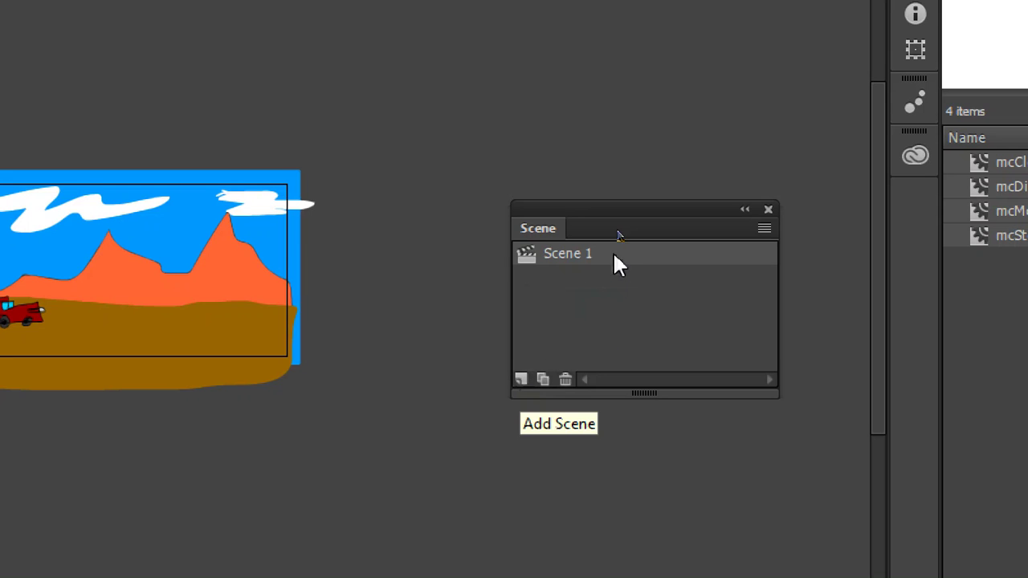
left_click(520, 379)
- Switch between Scene 1 and Scene 2 to compare their stages
left_click(610, 255)
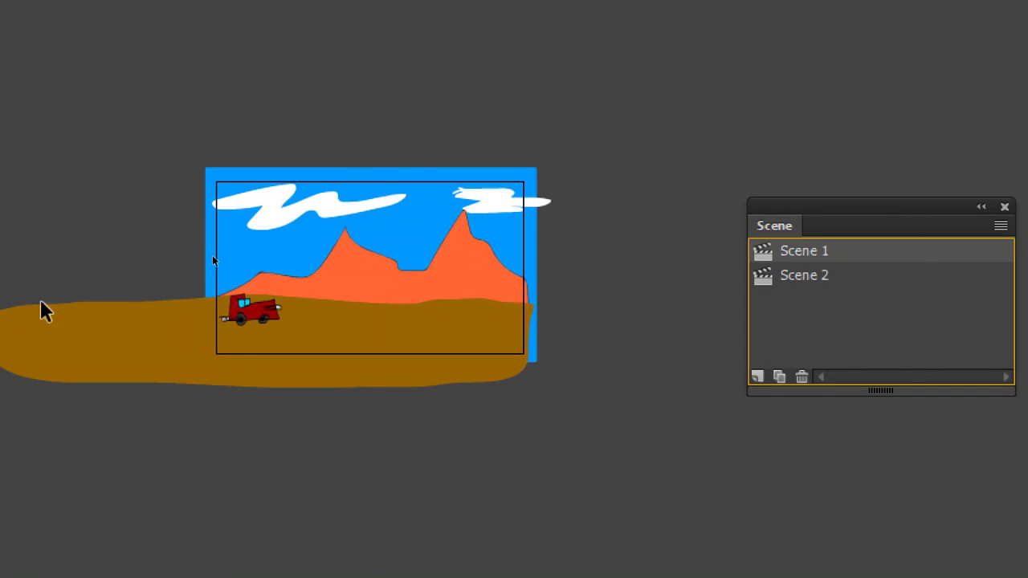
left_click(681, 257)
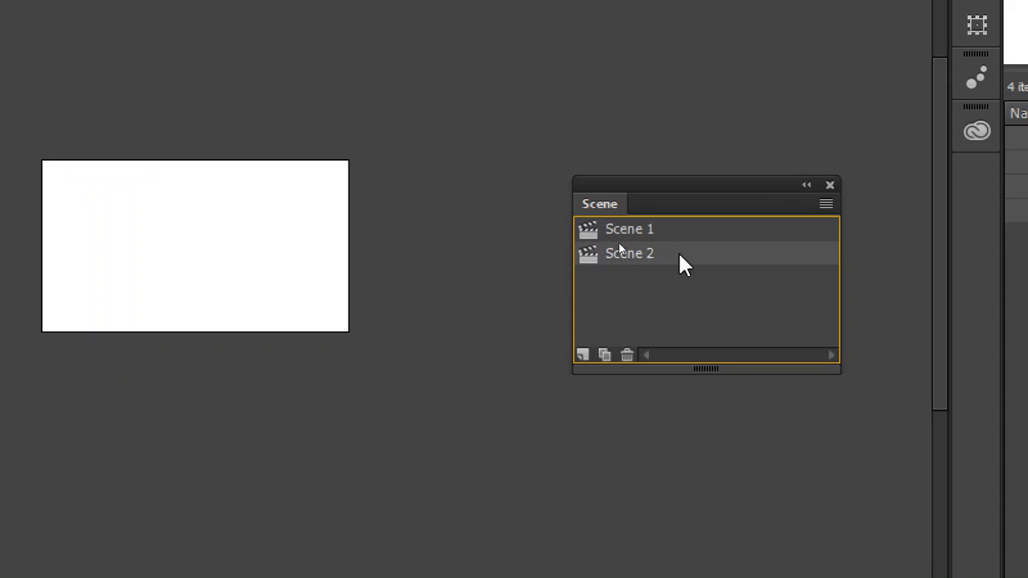
left_click(612, 233)
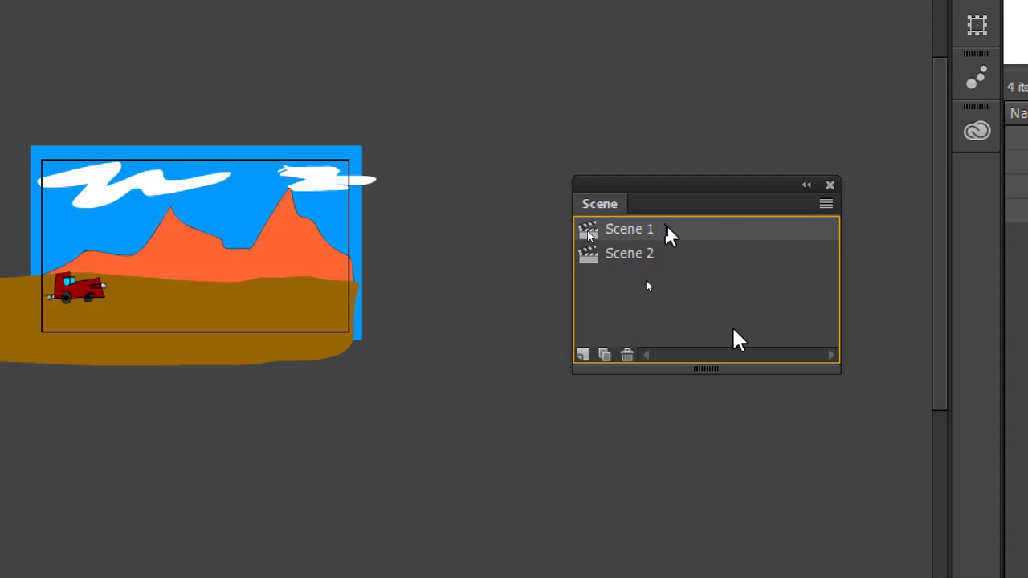
- Rename Scene 1 as caraction and Scene 2 as title
double_click(669, 232)
type("car")
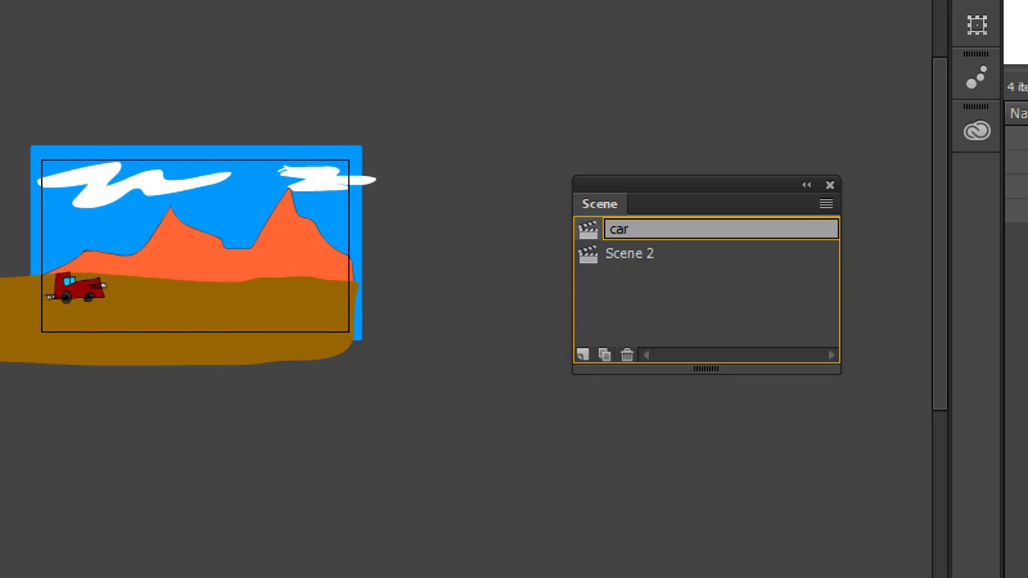
type("action")
key("Return")
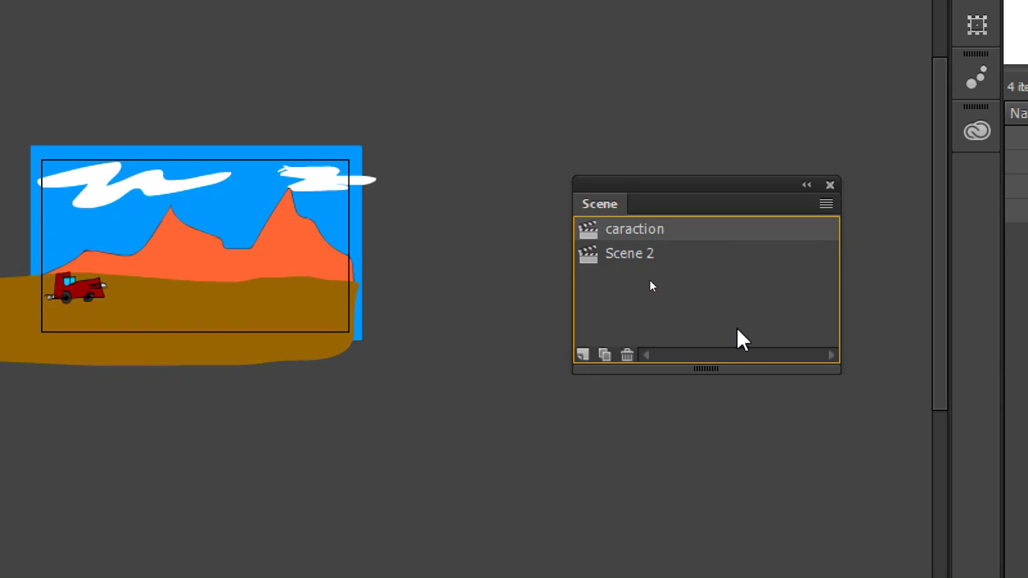
double_click(630, 253)
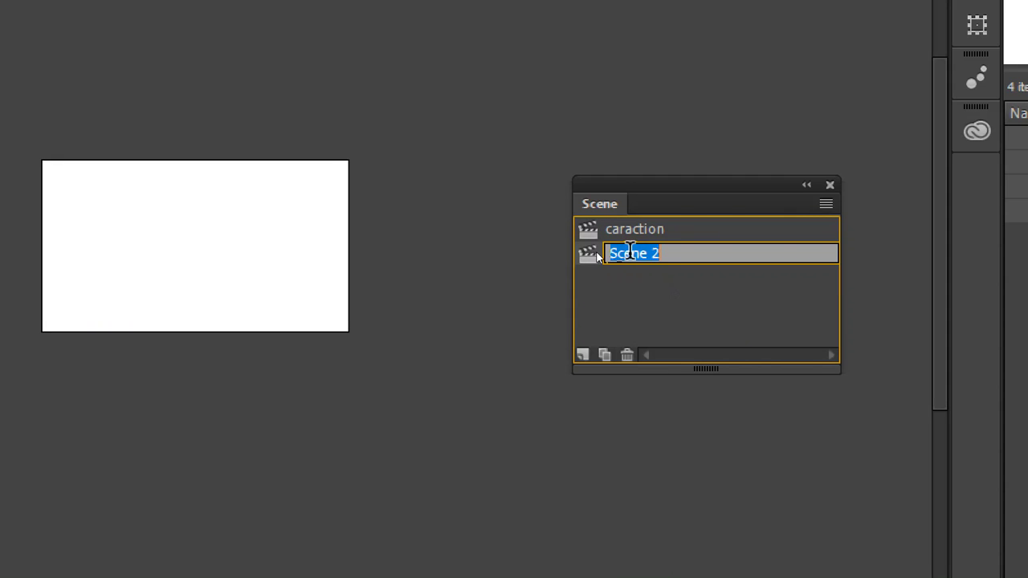
type("title")
key("Return")
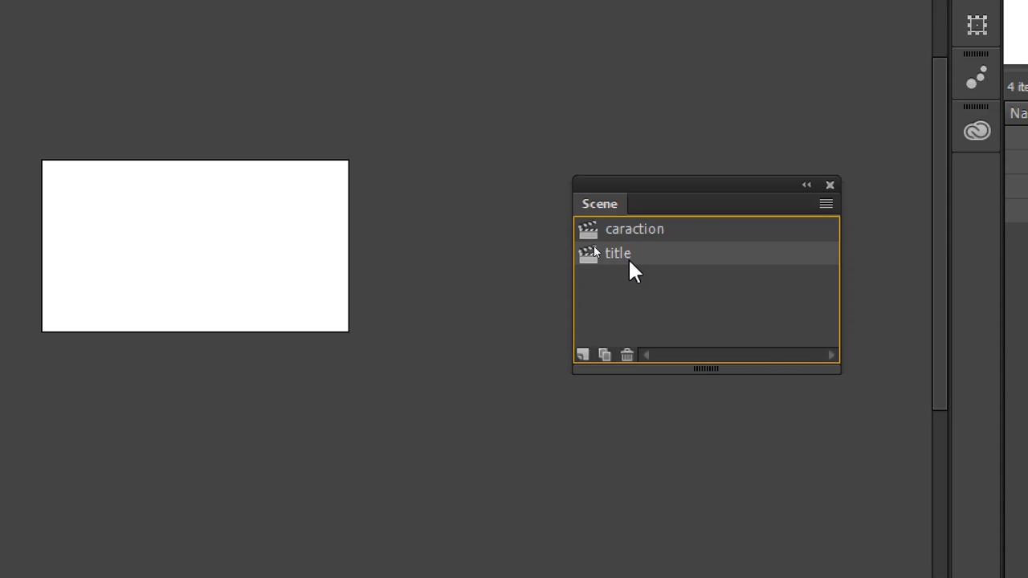
- Move the title scene ahead of caraction in the scene order and check the stage and timeline of both scenes
left_click_drag(635, 257, 646, 227)
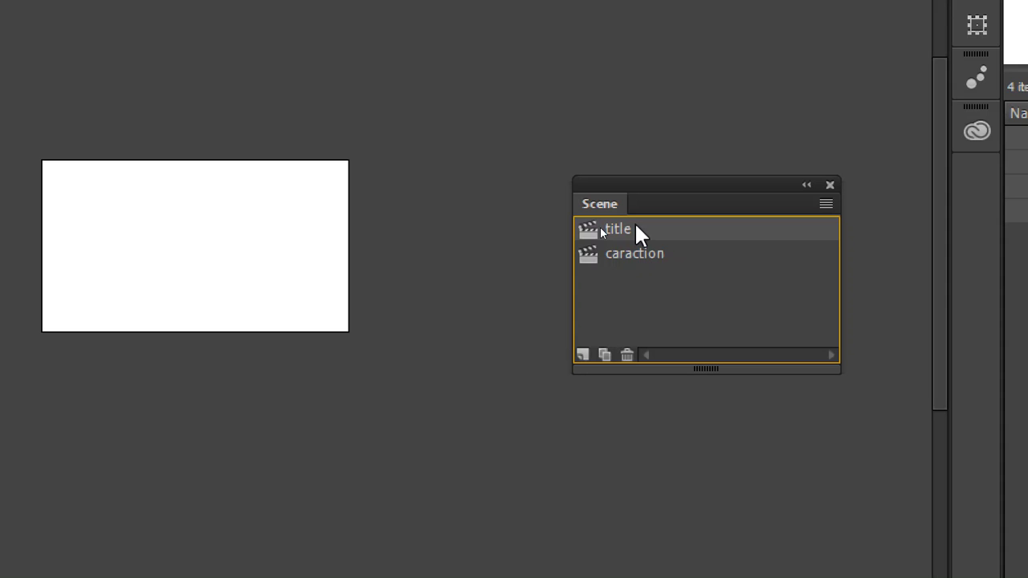
left_click(671, 269)
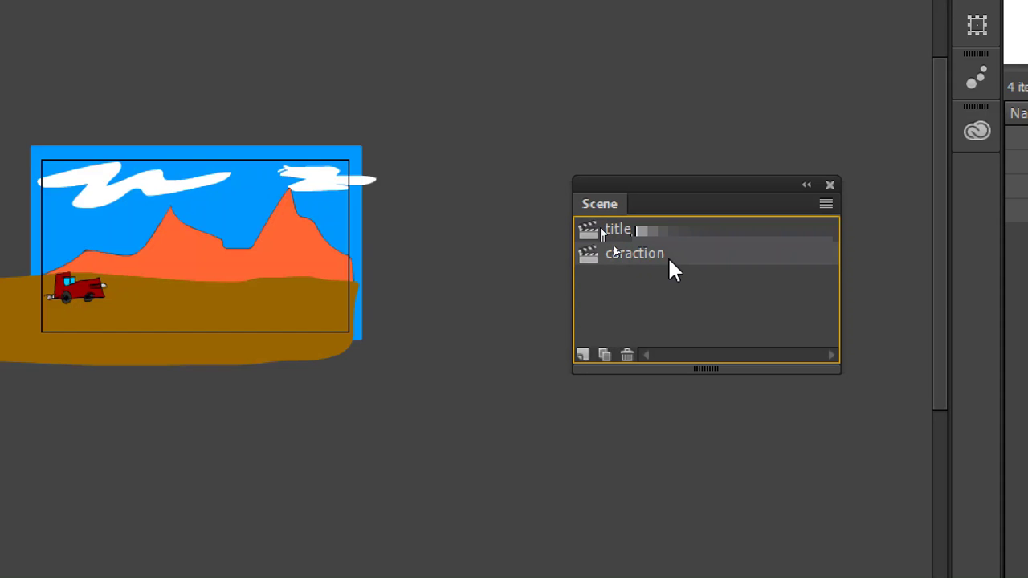
left_click(658, 235)
left_click(653, 252)
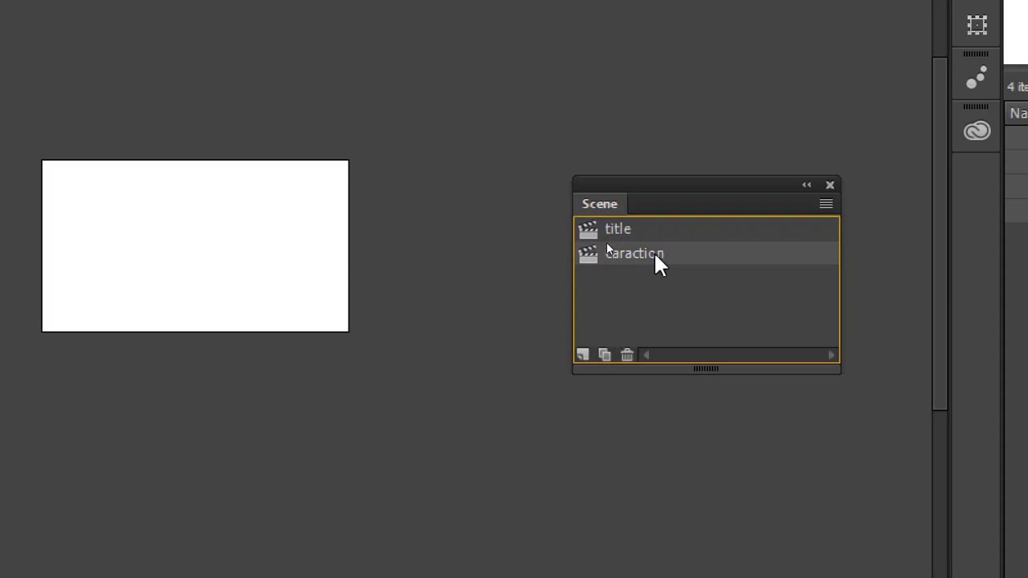
left_click(638, 231)
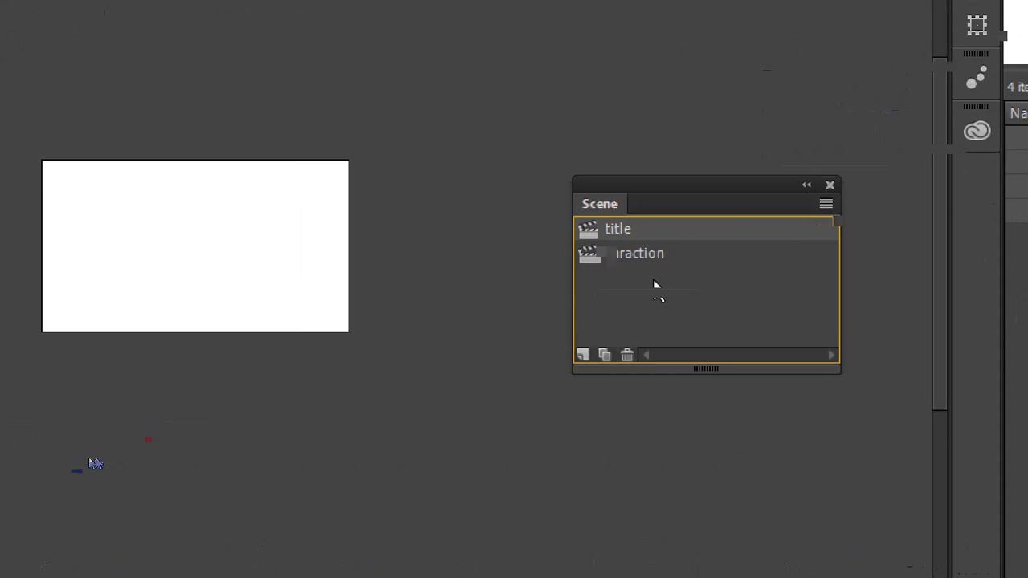
key("super+minus")
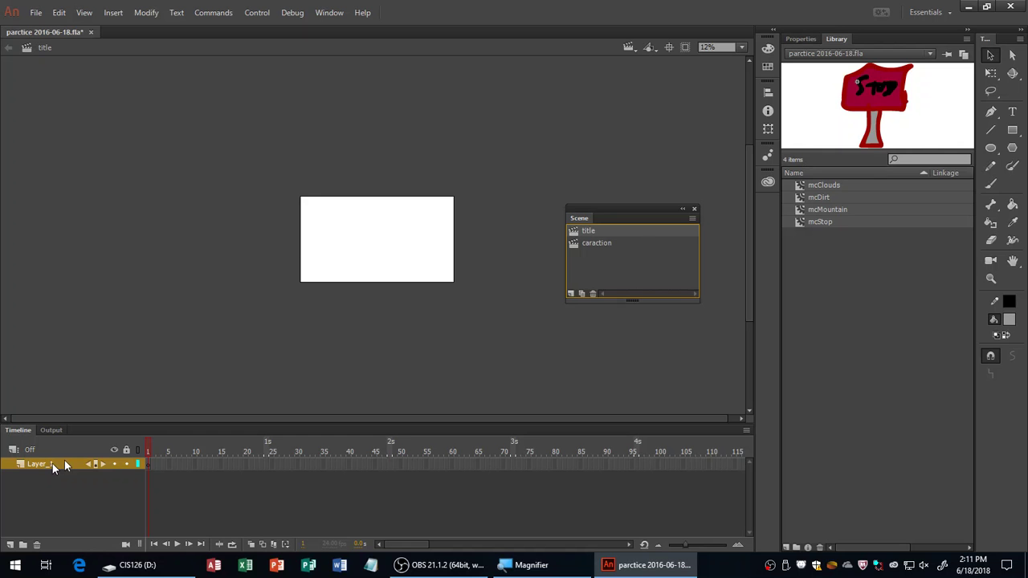
left_click(598, 243)
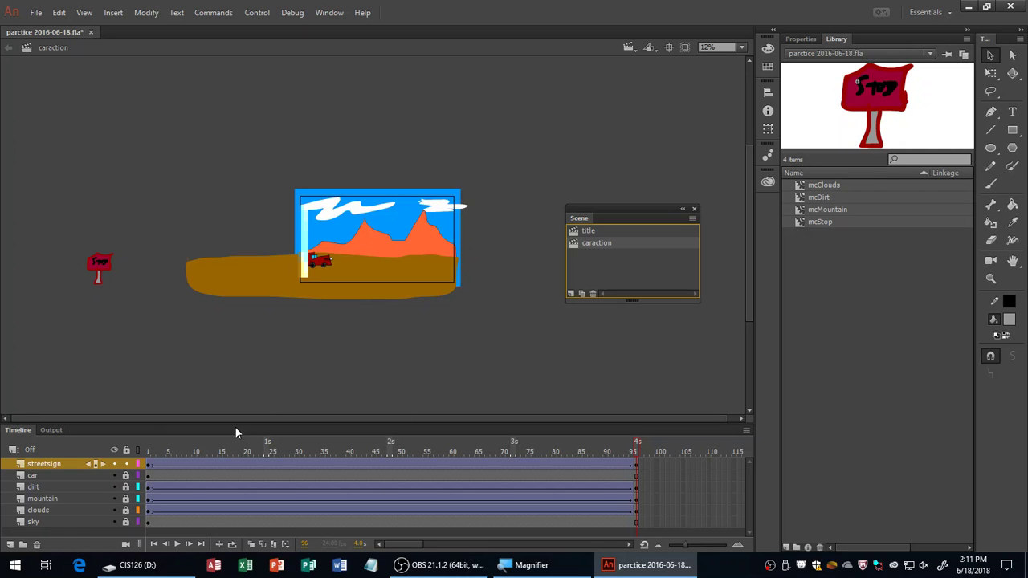
left_click(588, 231)
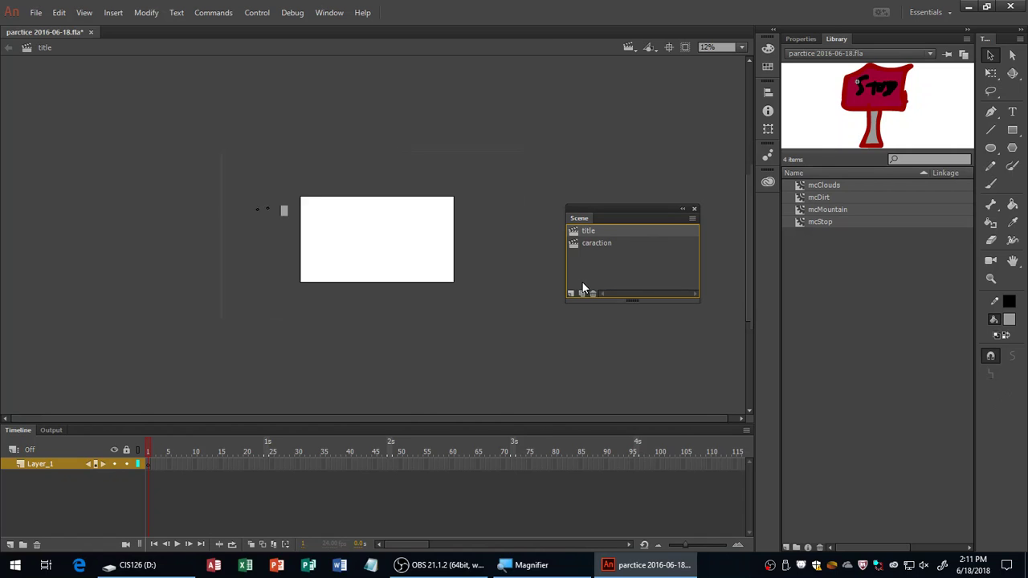
- Handwrite "GOING FOR A DRIVE" in gray across the title scene's stage with the Brush tool and save the file
left_click_drag(306, 206, 306, 233)
mouse_move(312, 233)
left_mouse_down()
mouse_move(337, 214)
mouse_move(329, 242)
left_mouse_up()
left_click_drag(423, 192, 419, 229)
mouse_move(409, 203)
left_mouse_down()
mouse_move(439, 193)
mouse_move(446, 207)
left_mouse_up()
mouse_move(438, 207)
left_mouse_down()
mouse_move(463, 199)
mouse_move(475, 228)
left_mouse_up()
mouse_move(310, 267)
left_mouse_down()
mouse_move(301, 285)
mouse_move(331, 287)
left_mouse_up()
left_click_drag(304, 279, 333, 281)
left_click_drag(350, 275, 353, 299)
mouse_move(373, 285)
left_mouse_down()
mouse_move(378, 276)
mouse_move(392, 299)
left_mouse_up()
mouse_move(399, 278)
left_mouse_down()
mouse_move(403, 298)
mouse_move(434, 252)
mouse_move(459, 306)
left_mouse_up()
left_click_drag(439, 286, 452, 287)
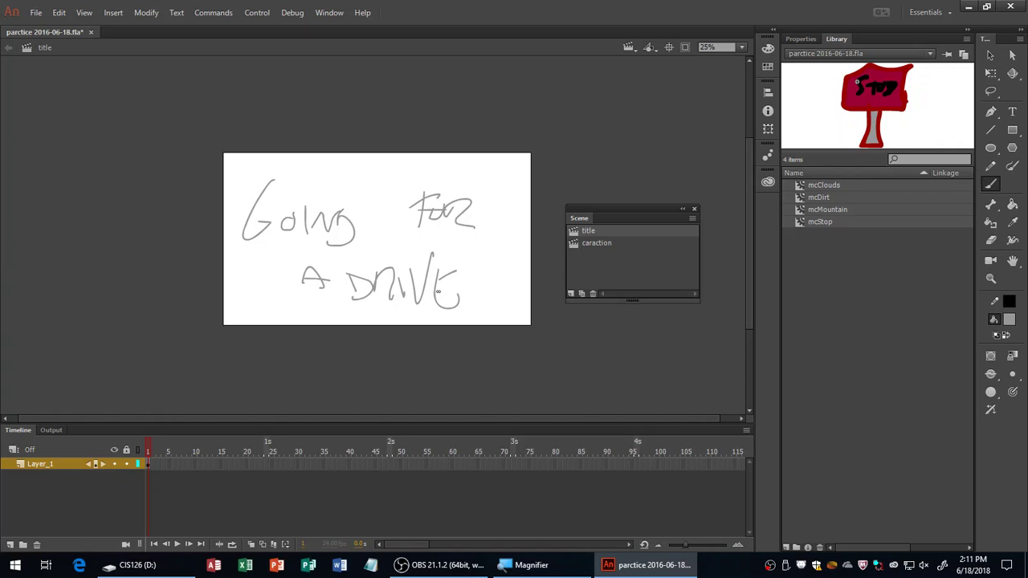
key("ctrl+s")
left_click_drag(437, 291, 459, 285)
- View the caraction scene, return to the title scene and test the movie
left_click(602, 244)
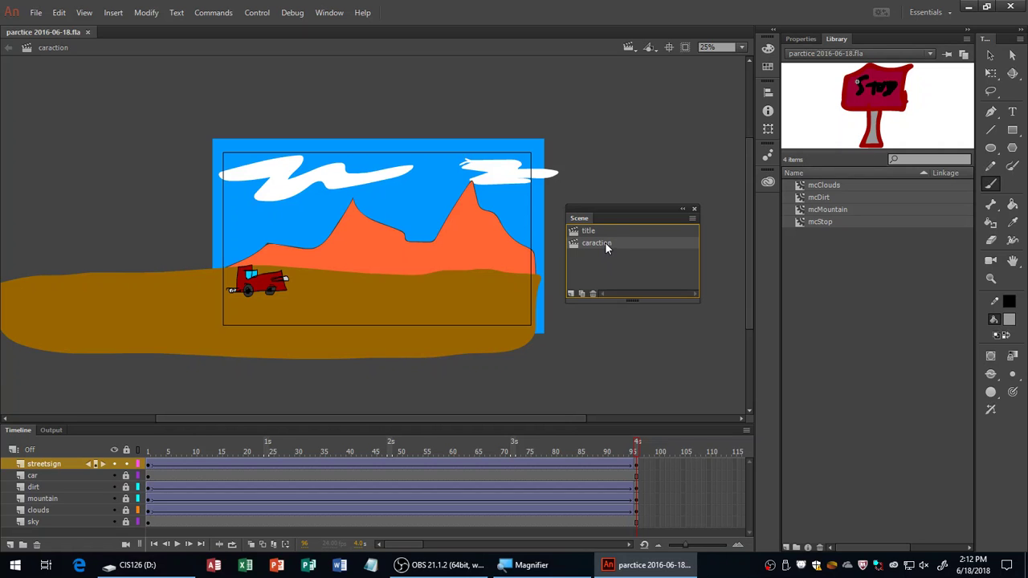
left_click(607, 233)
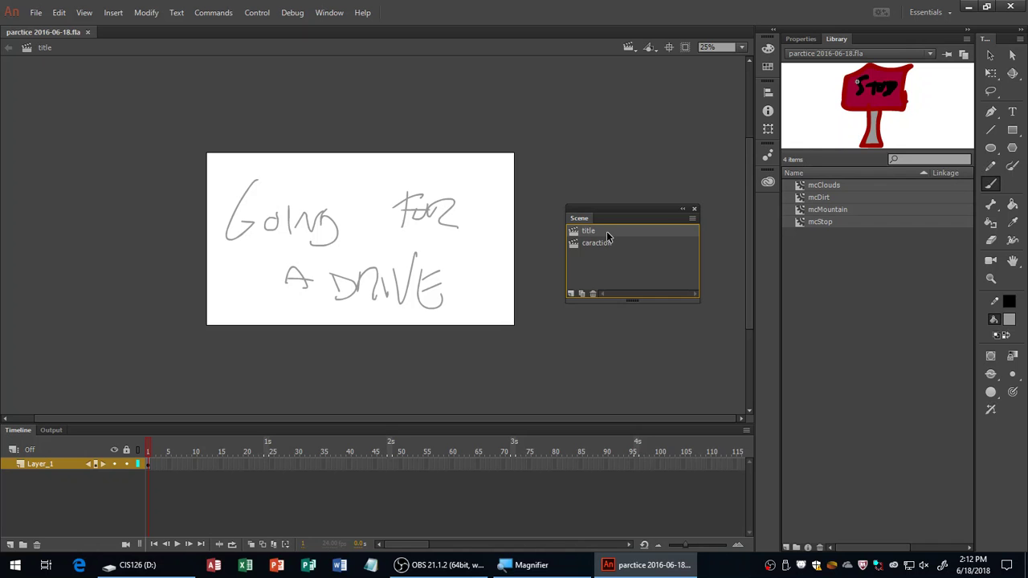
key("ctrl+Return")
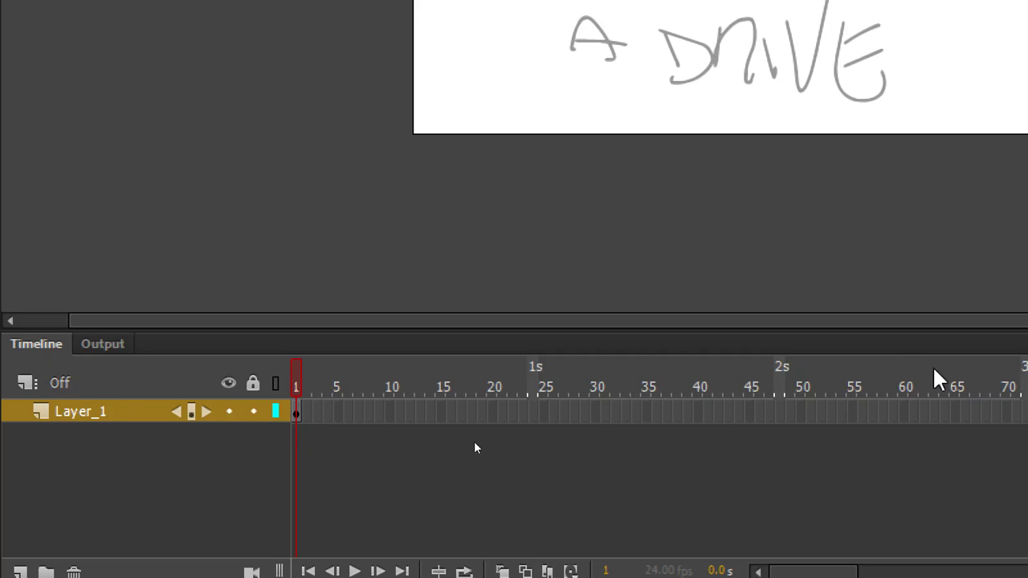
- Insert a keyframe at frame 72 on the title scene's layer, test the movie and close the preview
left_click(865, 421)
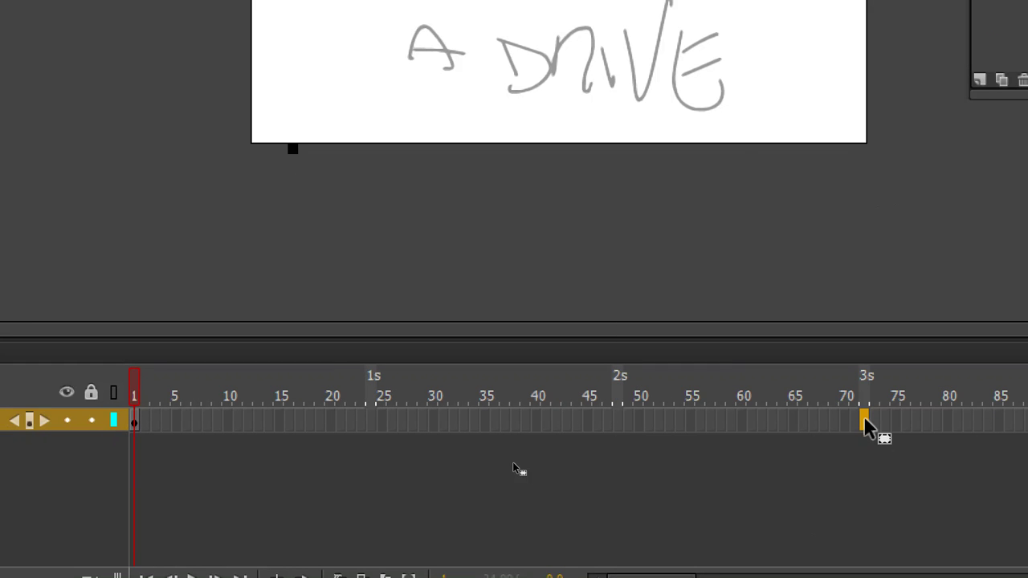
right_click(865, 420)
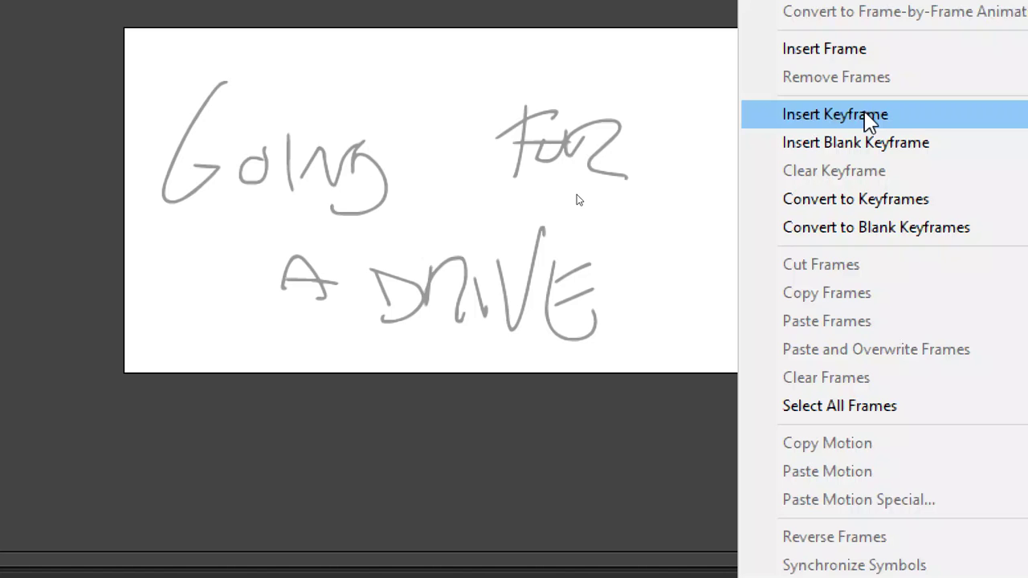
left_click(867, 117)
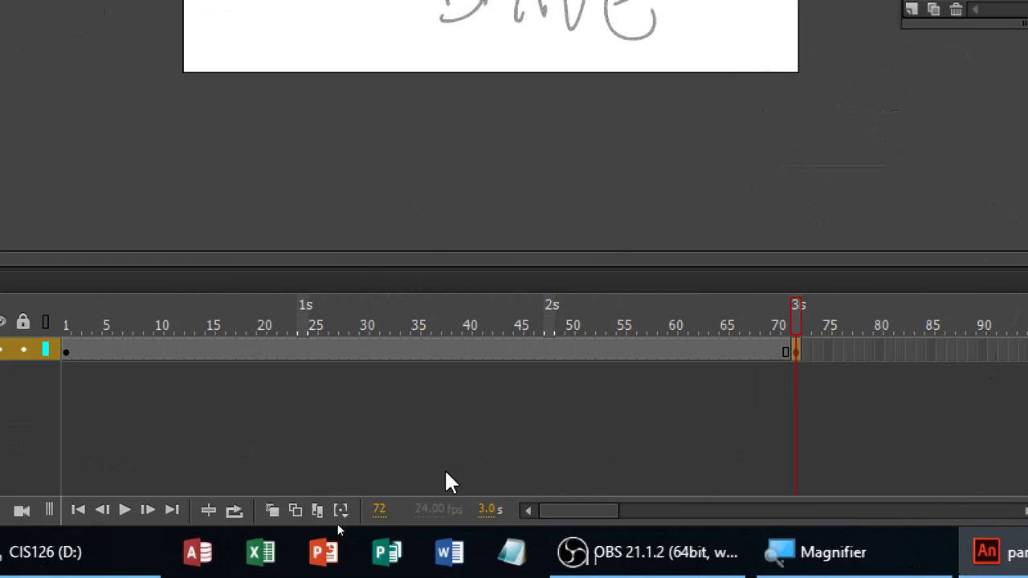
key("ctrl+Return")
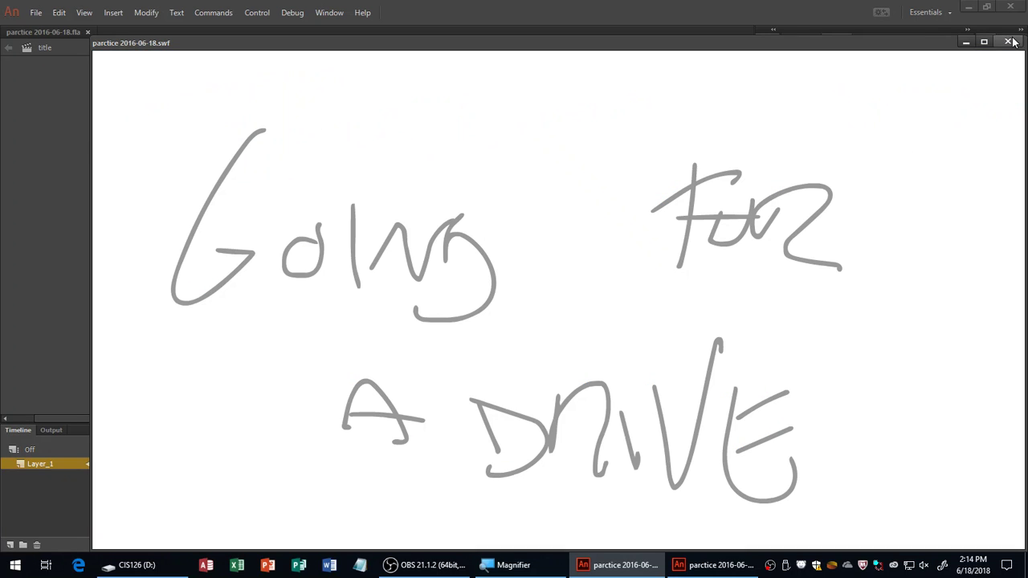
left_click(1009, 41)
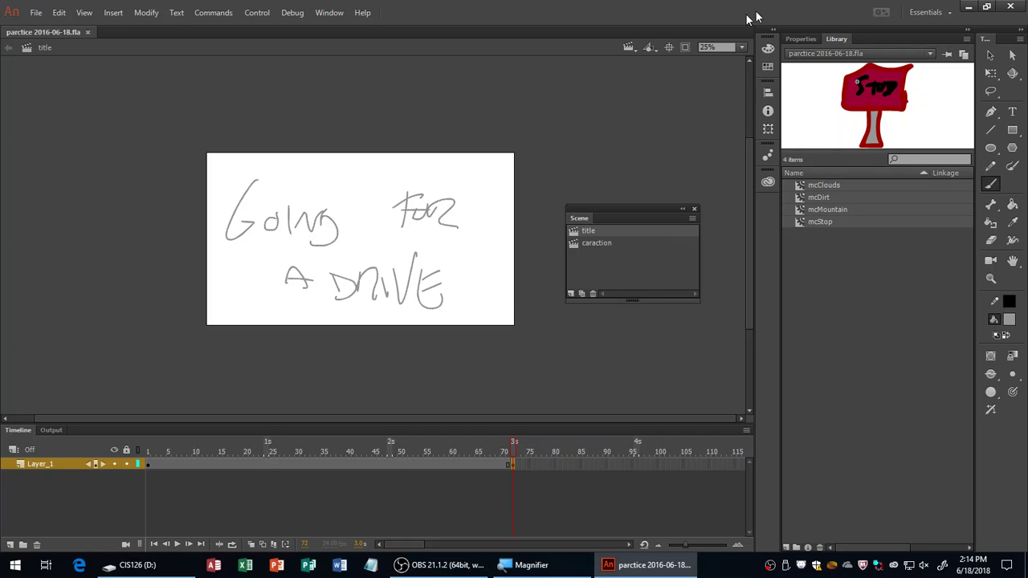
- Add a third scene after caraction and name it tbc
left_click(591, 244)
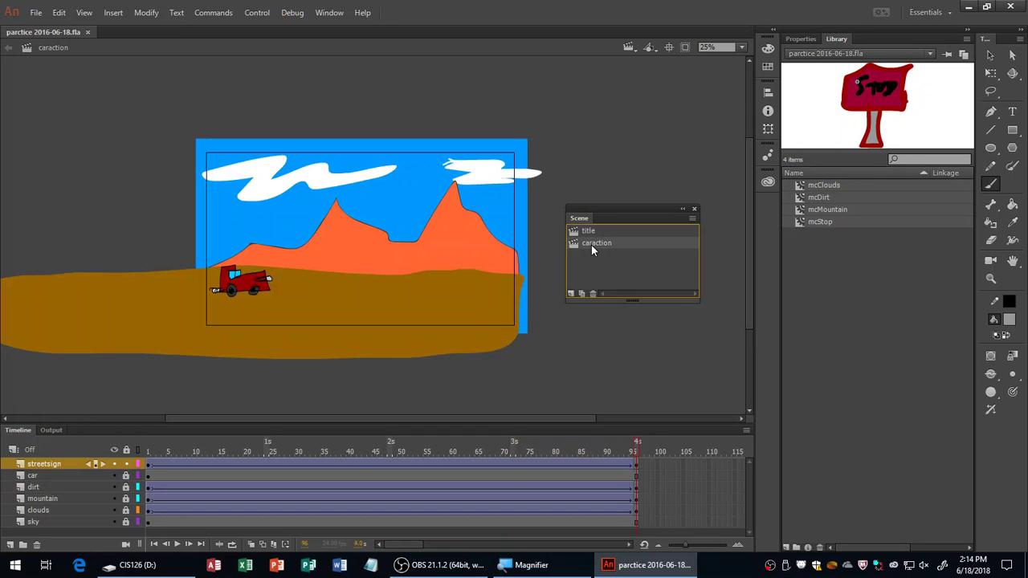
left_click(571, 293)
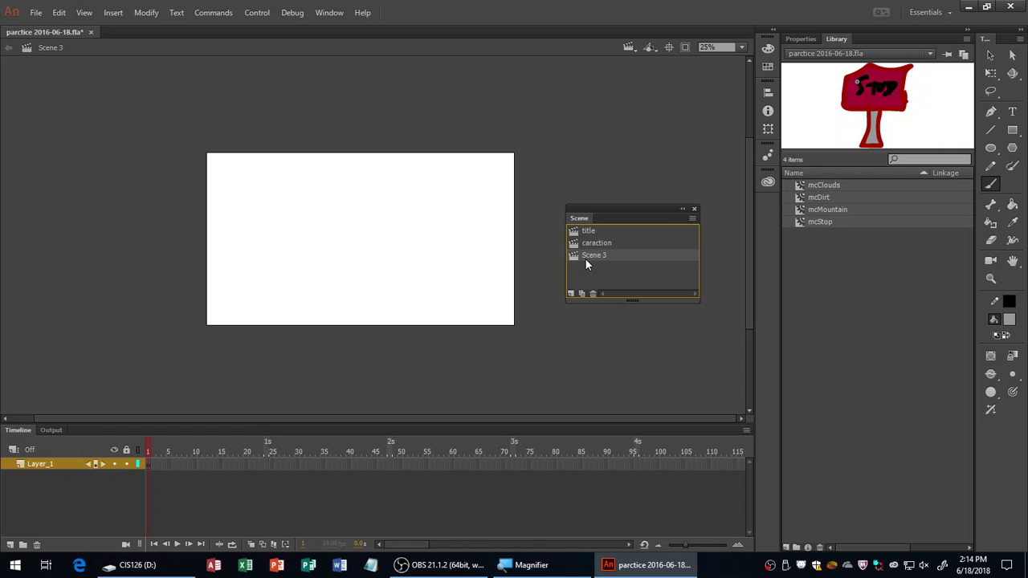
double_click(586, 255)
type("tbc")
key("Return")
- Set the fill color to dark orange-red and handwrite "TO BE" in the upper part of the tbc scene's stage with the Brush tool
left_click(1010, 320)
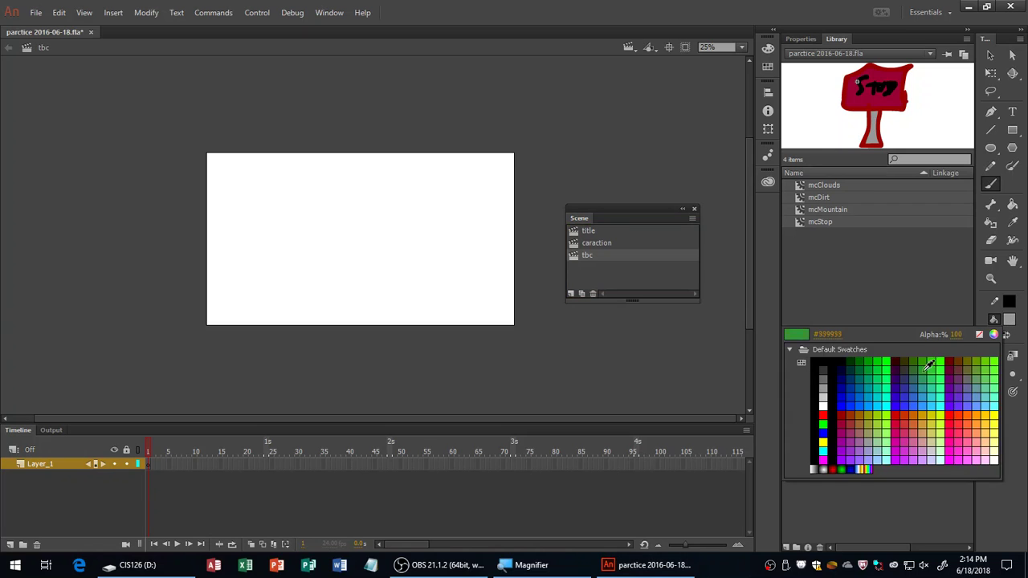
left_click(851, 411)
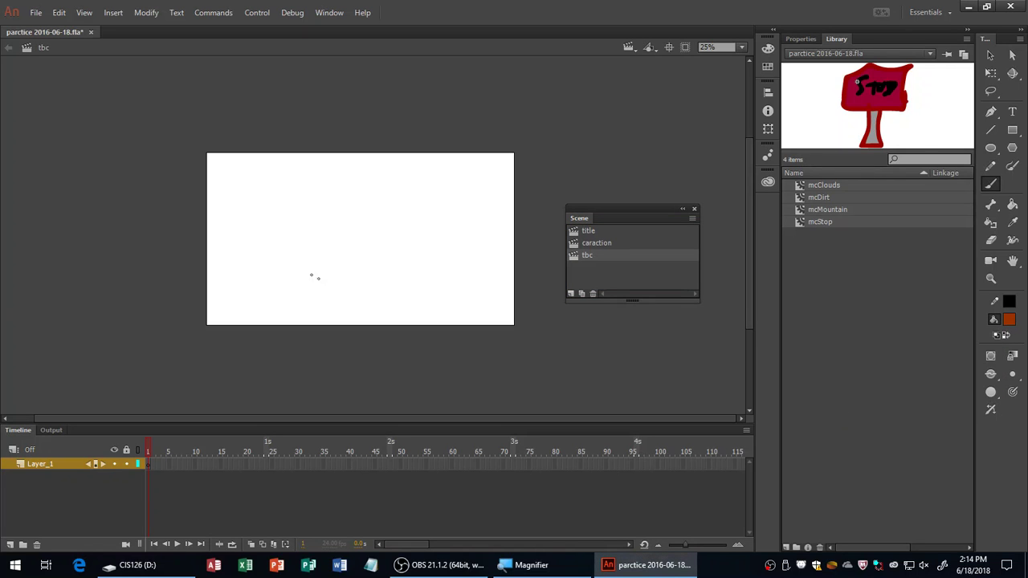
left_click_drag(226, 195, 262, 176)
mouse_move(255, 179)
left_mouse_down()
mouse_move(255, 212)
mouse_move(273, 195)
mouse_move(305, 214)
left_mouse_up()
mouse_move(305, 180)
left_mouse_down()
mouse_move(311, 214)
mouse_move(340, 208)
left_mouse_up()
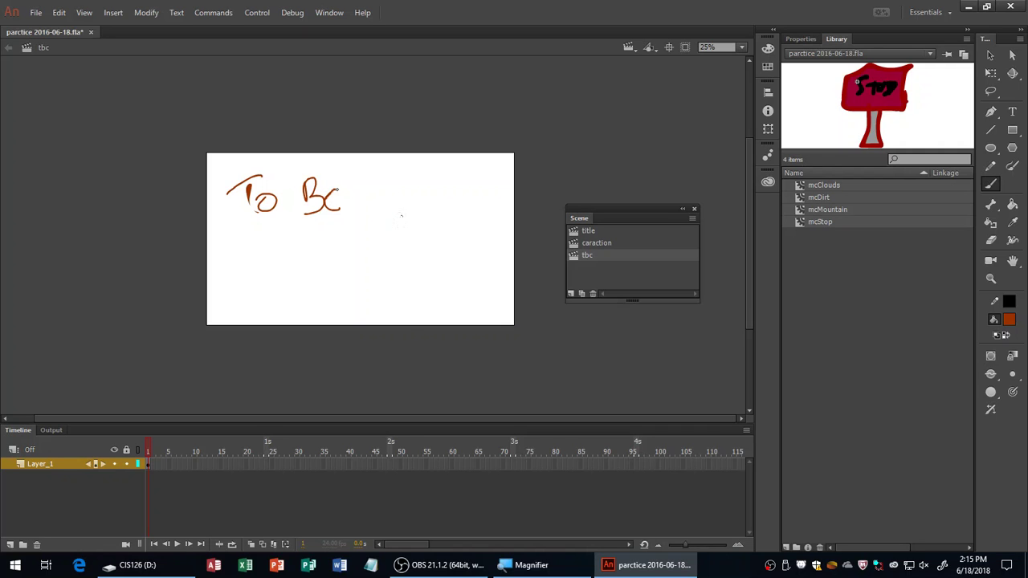
left_click_drag(325, 200, 344, 196)
- Handwrite "CONTINUED..." with the brush along the lower part of the tbc scene's stage
mouse_move(292, 299)
left_mouse_down()
mouse_move(313, 274)
mouse_move(338, 276)
left_mouse_up()
mouse_move(329, 279)
left_mouse_down()
mouse_move(330, 302)
mouse_move(344, 299)
left_mouse_up()
mouse_move(358, 305)
left_mouse_down()
mouse_move(358, 274)
mouse_move(376, 273)
left_mouse_up()
mouse_move(377, 277)
left_mouse_down()
mouse_move(392, 276)
mouse_move(399, 302)
left_mouse_up()
mouse_move(398, 276)
left_mouse_down()
mouse_move(411, 274)
mouse_move(416, 289)
left_mouse_up()
mouse_move(418, 282)
left_mouse_down()
mouse_move(419, 302)
mouse_move(441, 298)
left_mouse_up()
left_click(455, 299)
left_click(468, 301)
left_click(477, 299)
left_click(484, 300)
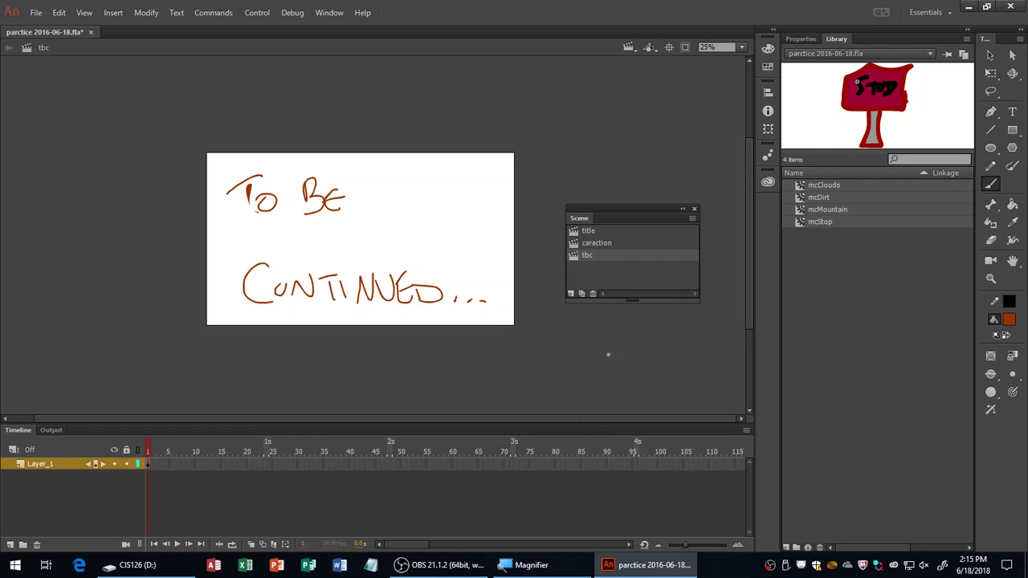
- Extend the tbc scene's Layer_1 to frame 96, then test the whole movie and close the preview
left_click(637, 464)
key("F5")
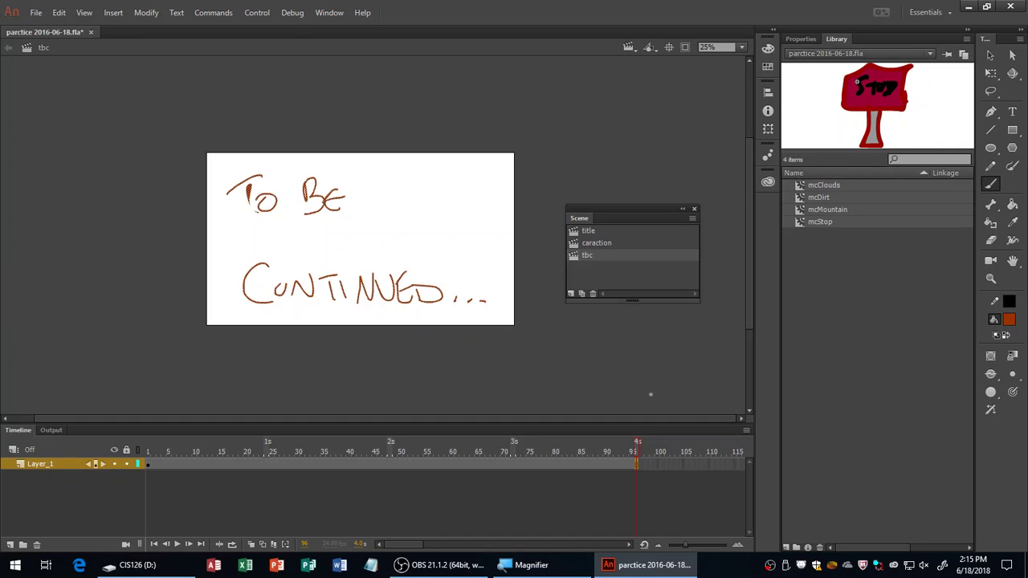
key("ctrl+Return")
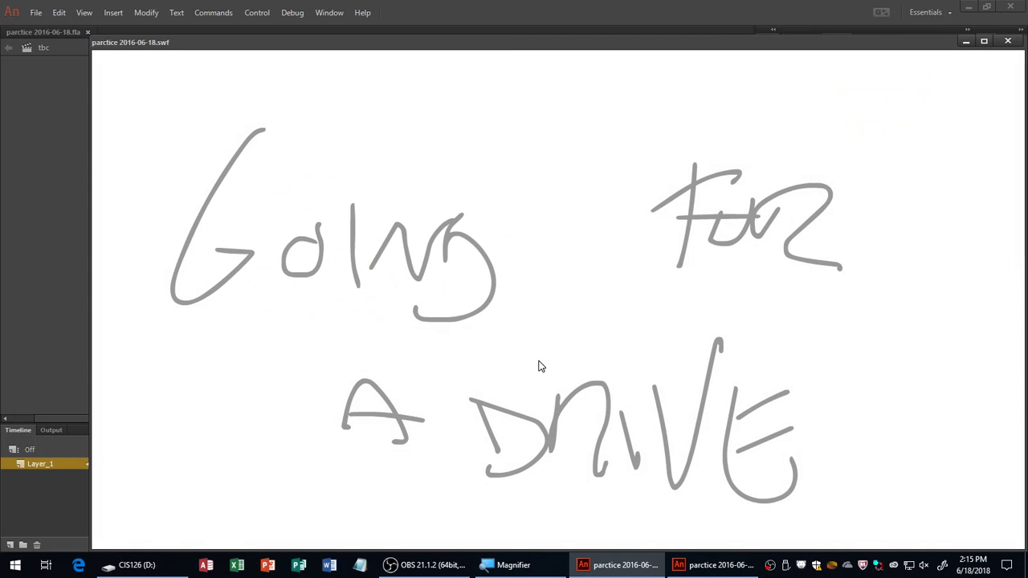
left_click_drag(606, 46, 560, 18)
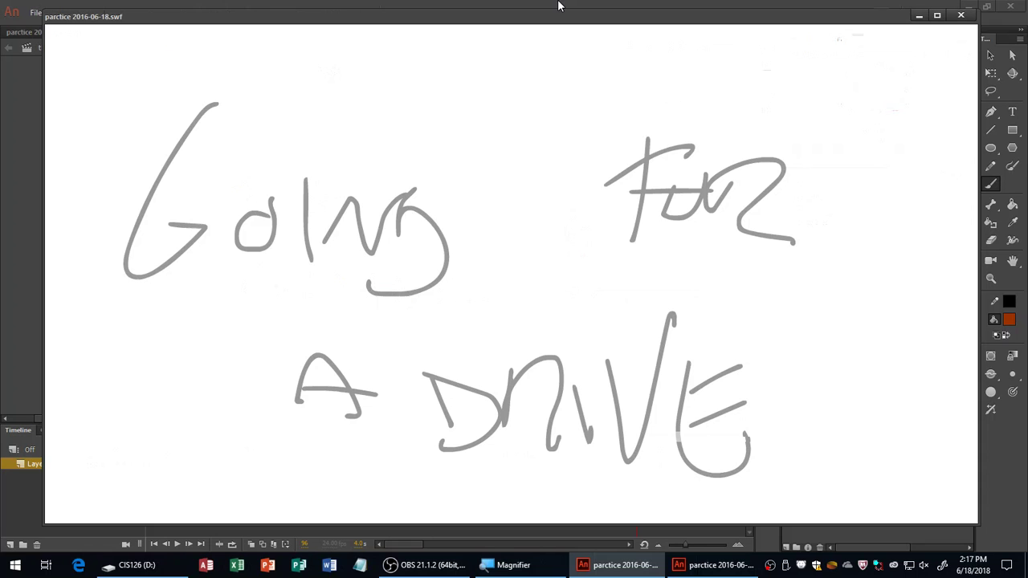
key("ctrl+w")
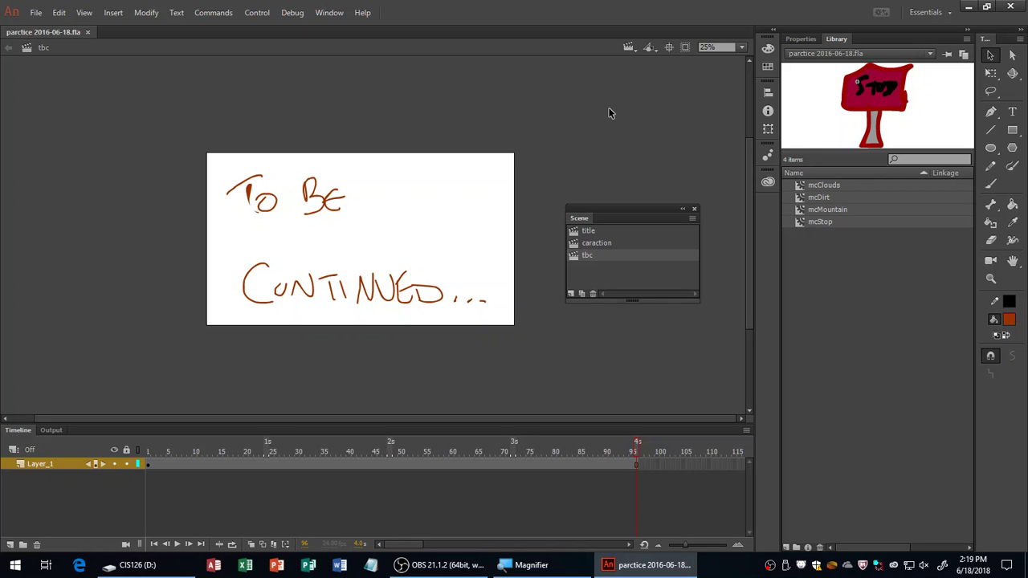
- Switch to Microsoft Edge, open youtube.com and sign in to the account, minimizing the OBS window
key("super+d")
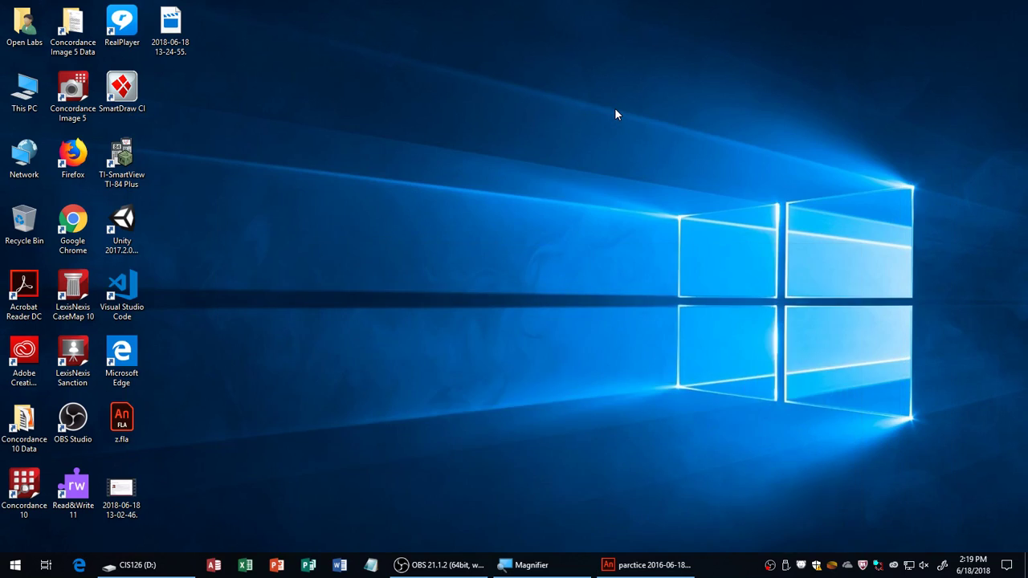
left_click(78, 565)
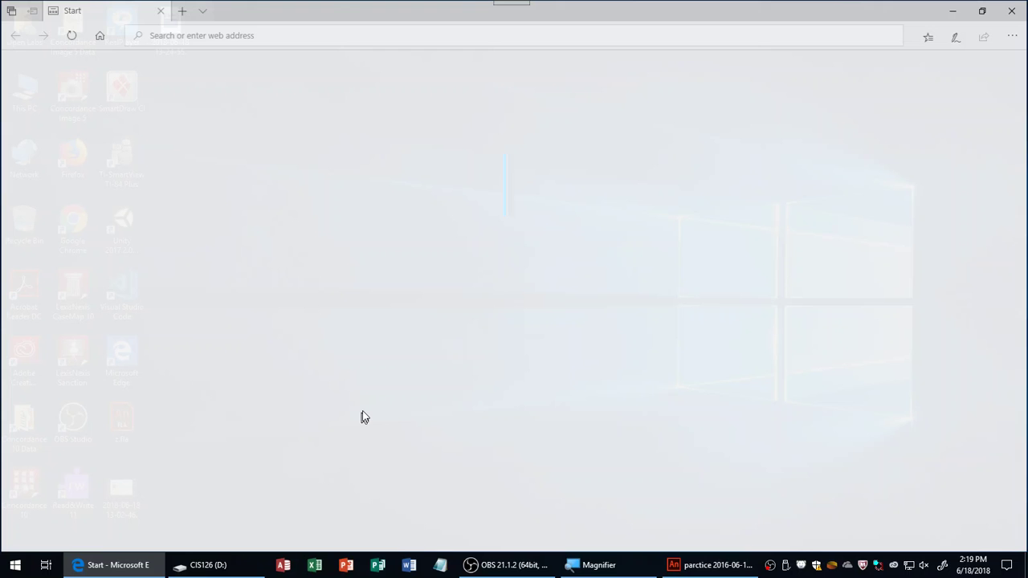
type("youtube.c")
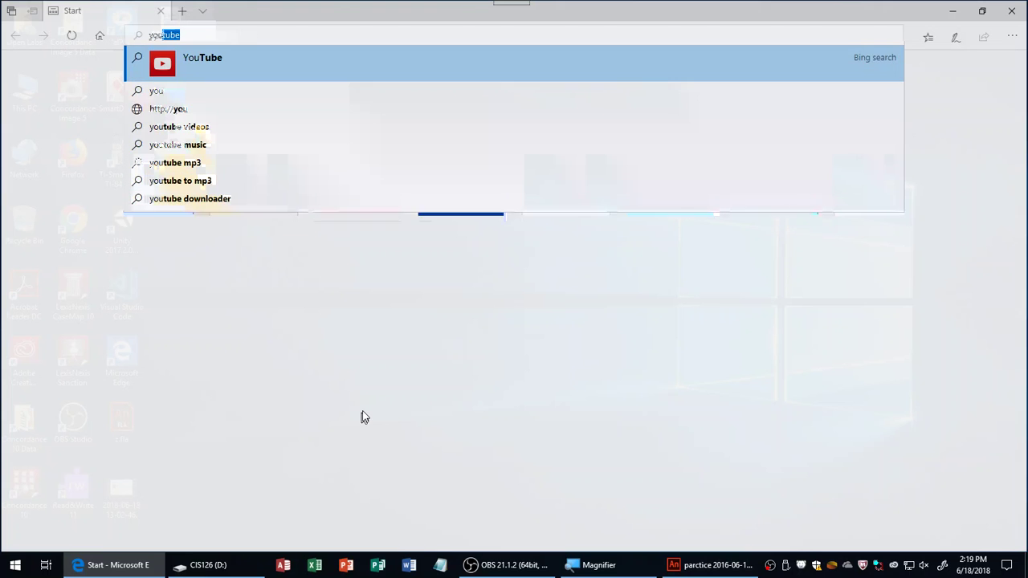
type("om")
key("Return")
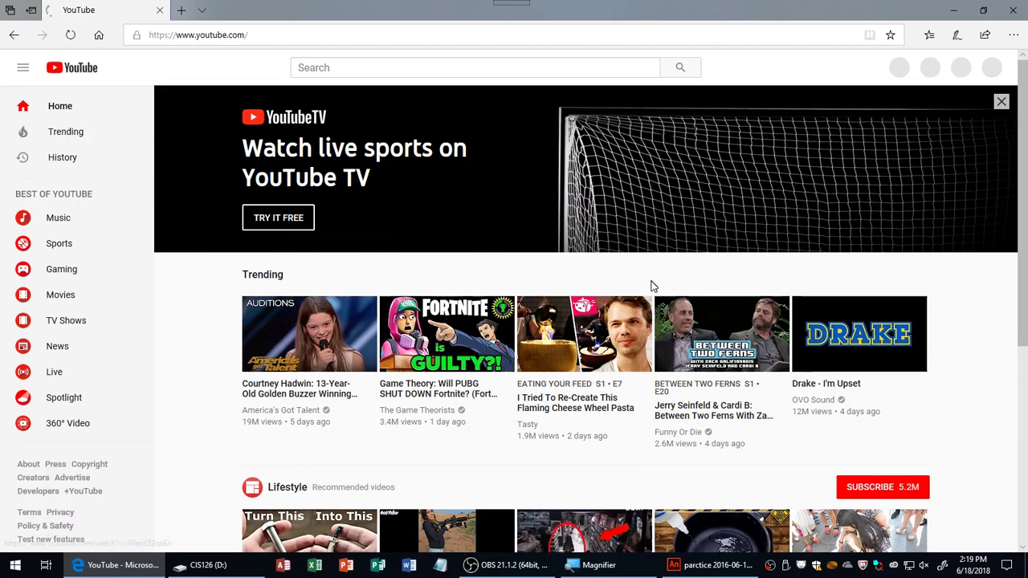
left_click(981, 69)
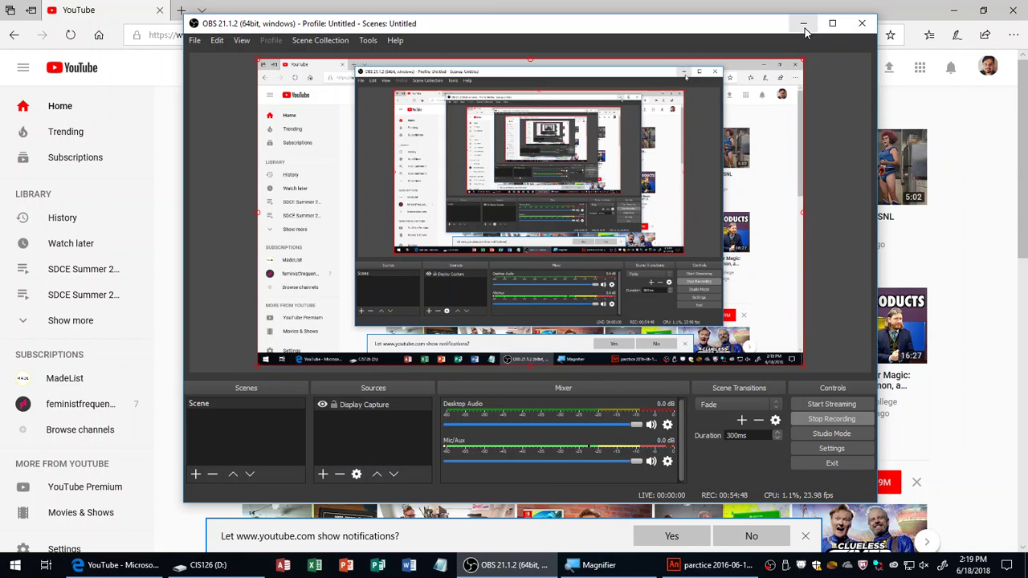
left_click(782, 18)
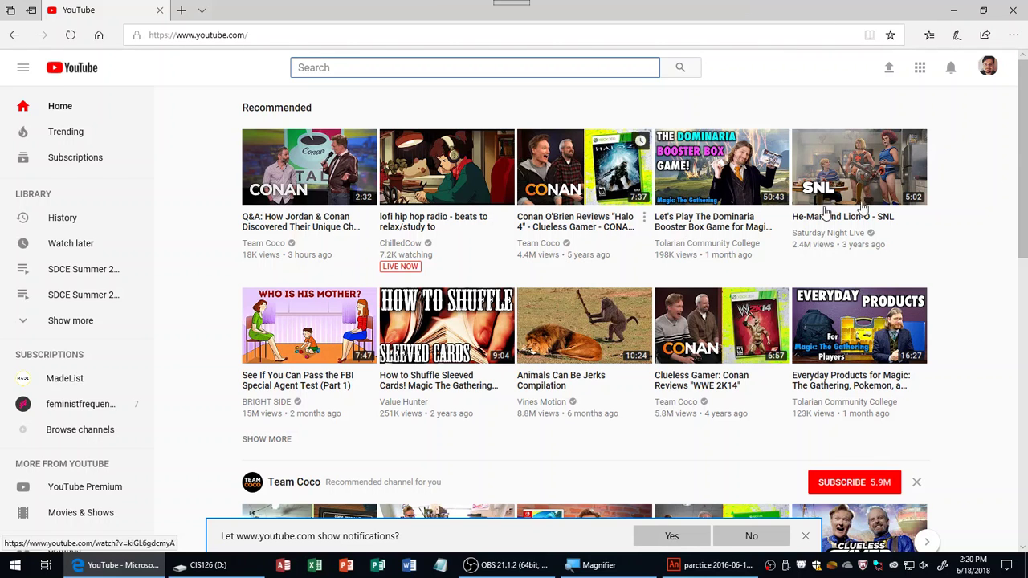
- Go from the account's channel page to Creator Studio and open the Audio Library under Create
left_click(987, 67)
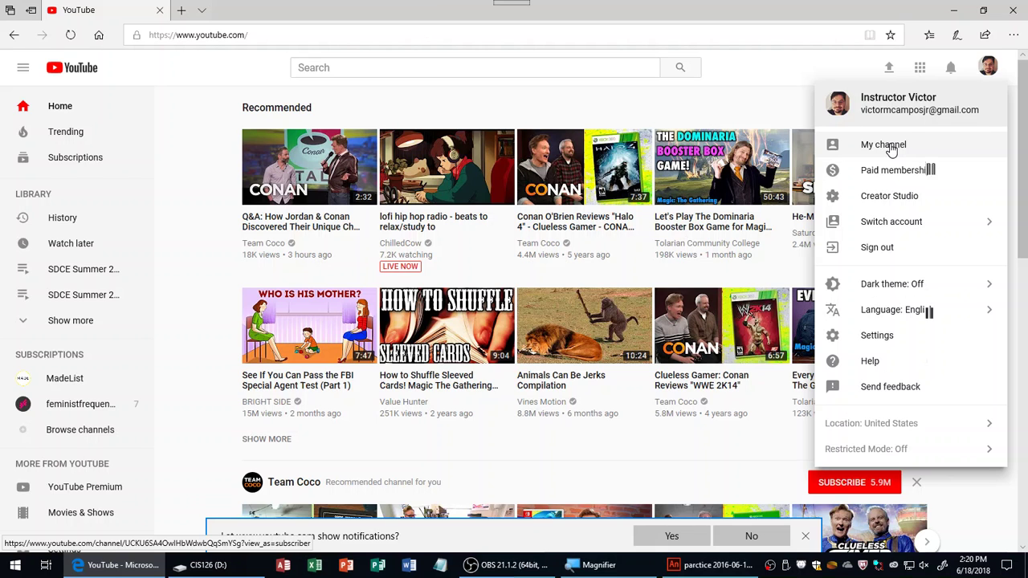
left_click(884, 146)
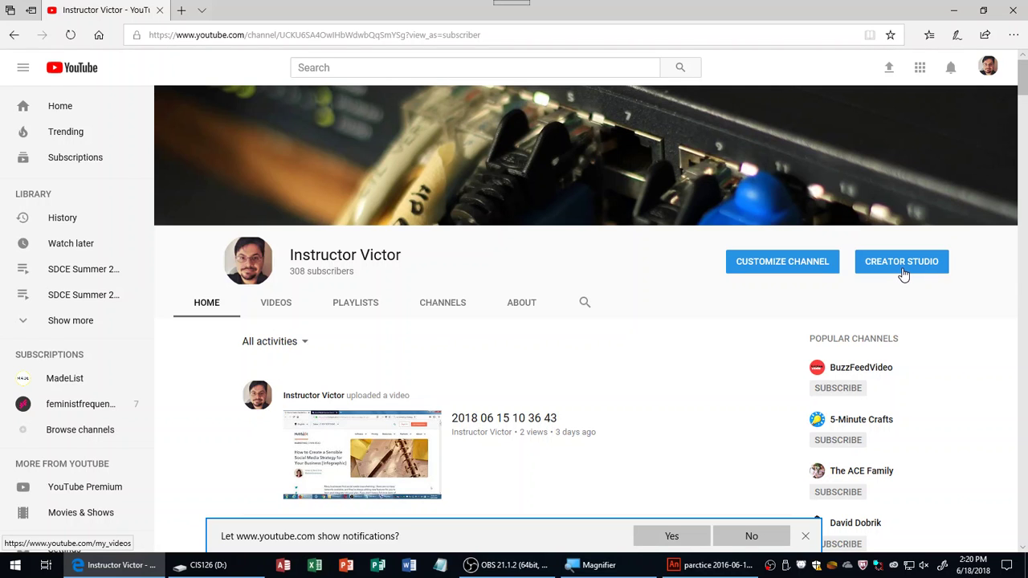
left_click(988, 68)
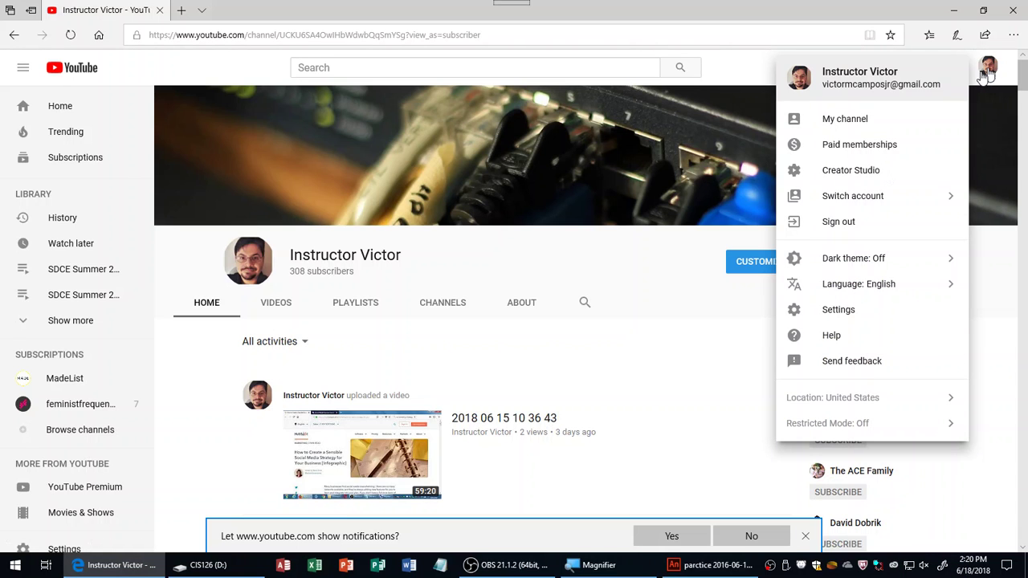
left_click(886, 172)
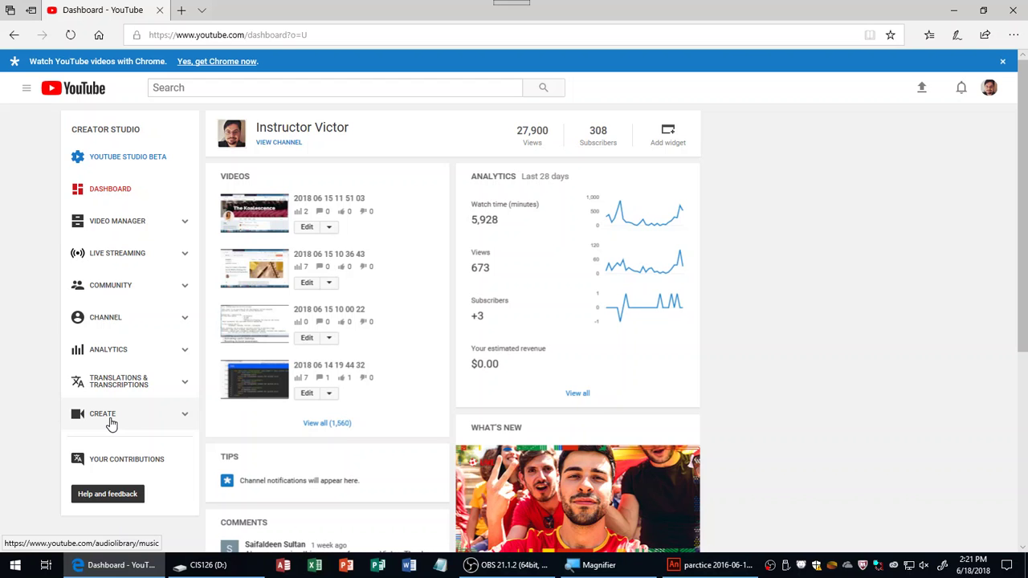
left_click(112, 423)
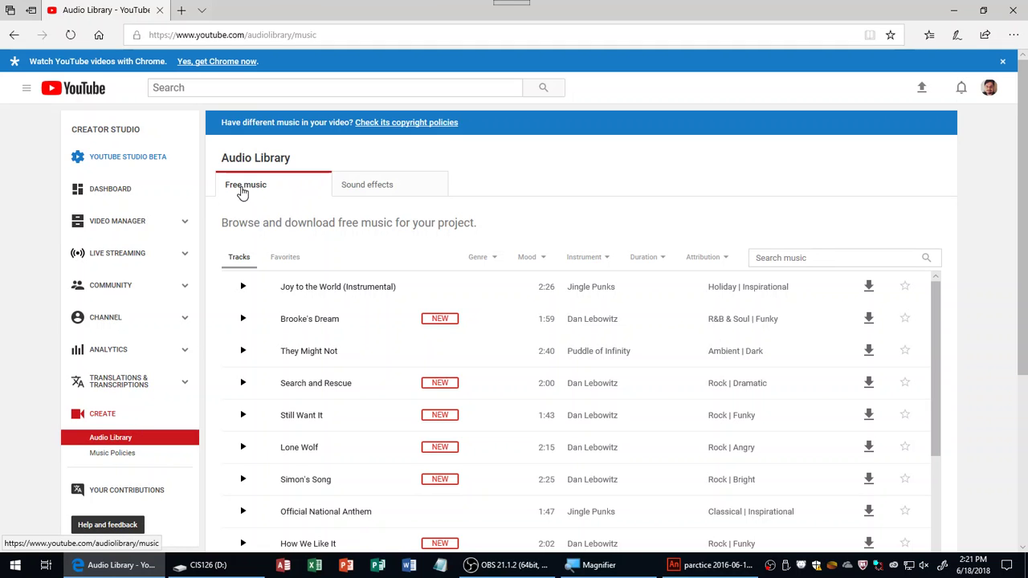
- Unmute the system sound and preview the free tracks Brooke's Dream and They Might Not
left_click(924, 565)
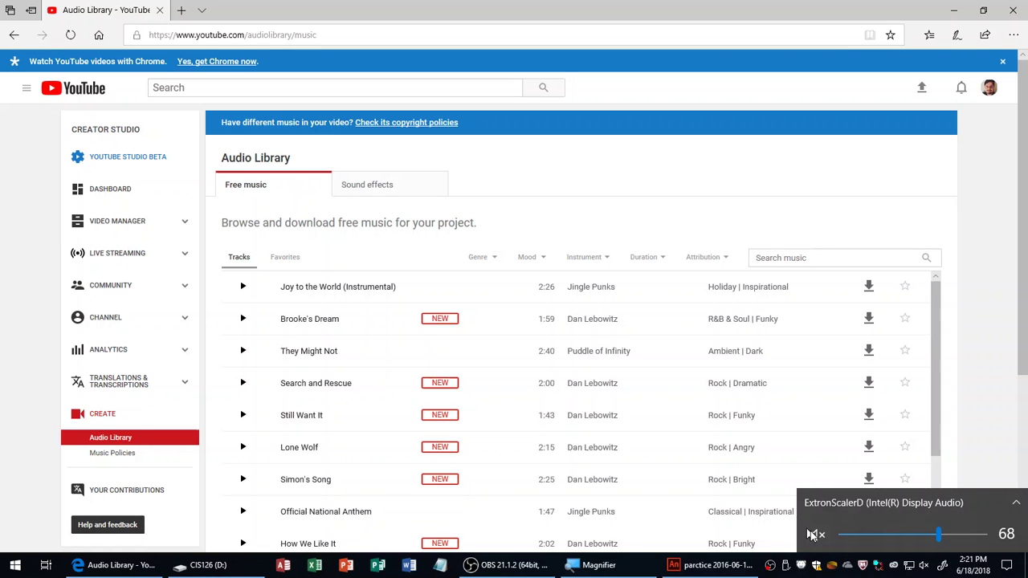
left_click(727, 171)
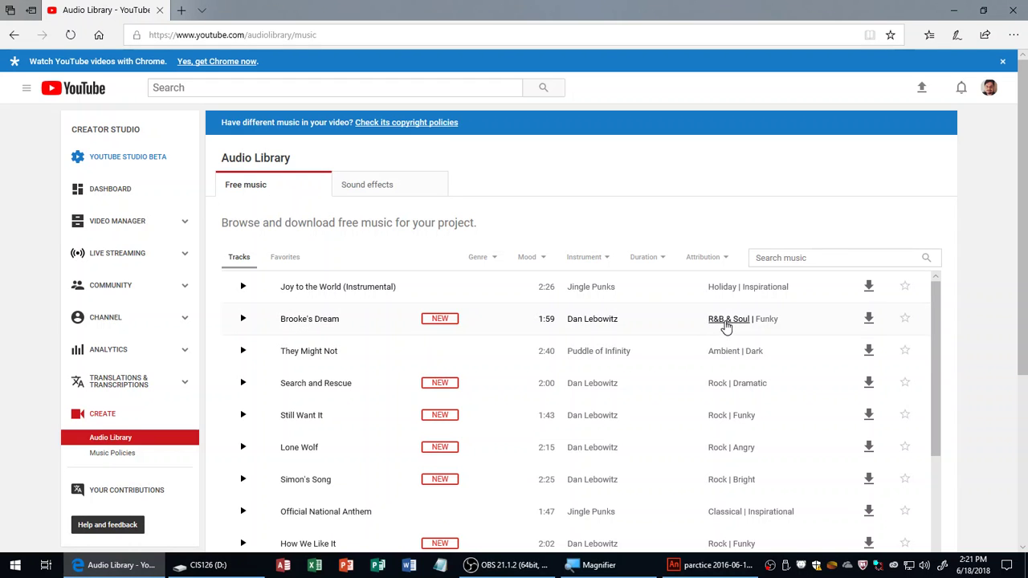
left_click(244, 321)
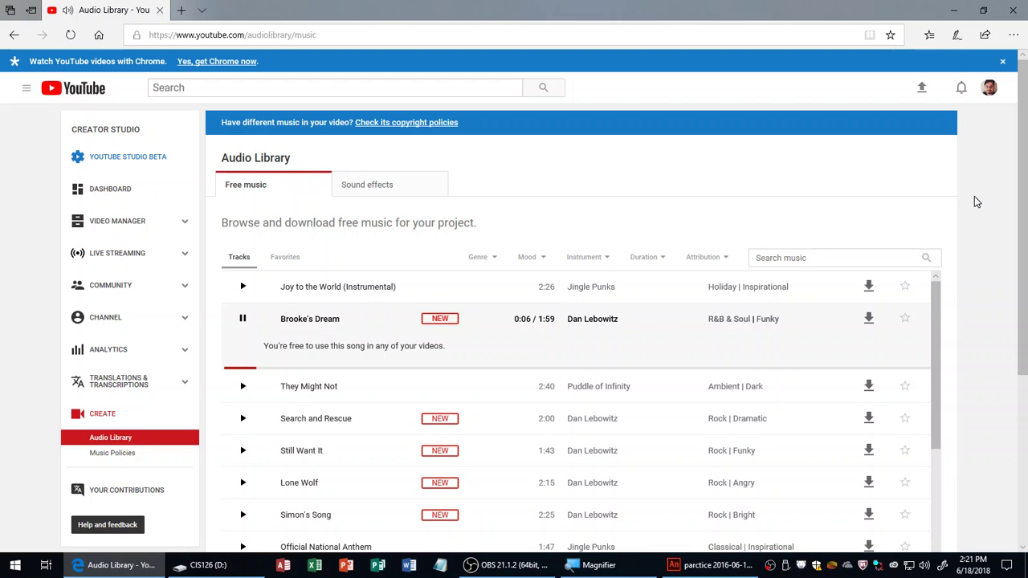
left_click(244, 318)
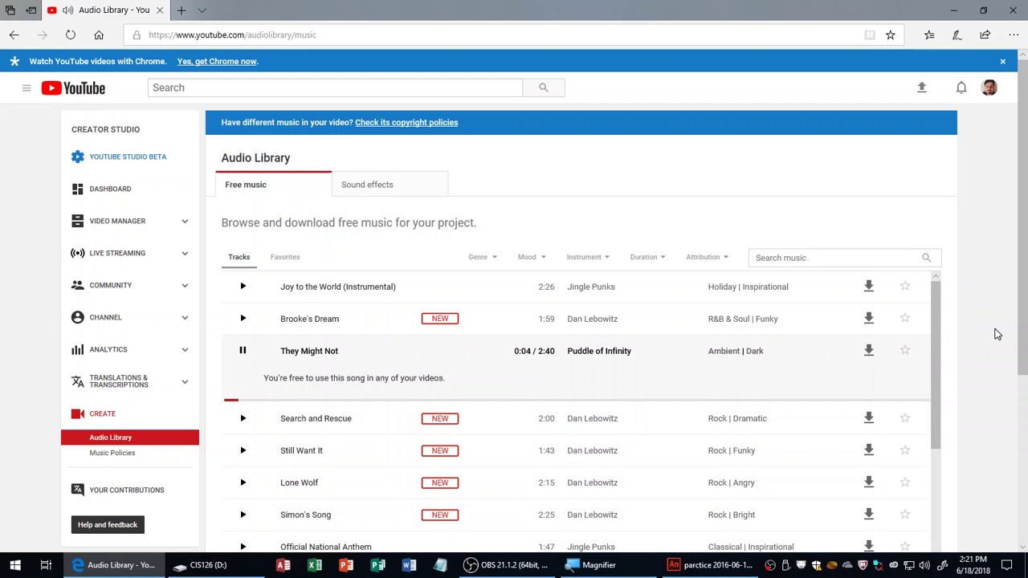
left_click(243, 350)
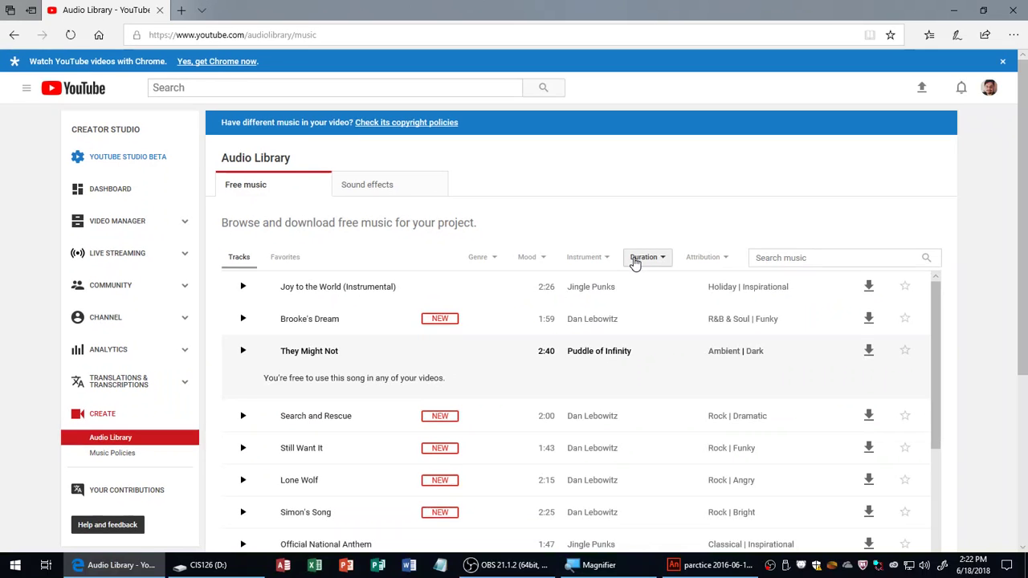
- Filter the free music to the Alternative & Punk genre and the Happy mood
left_click(494, 265)
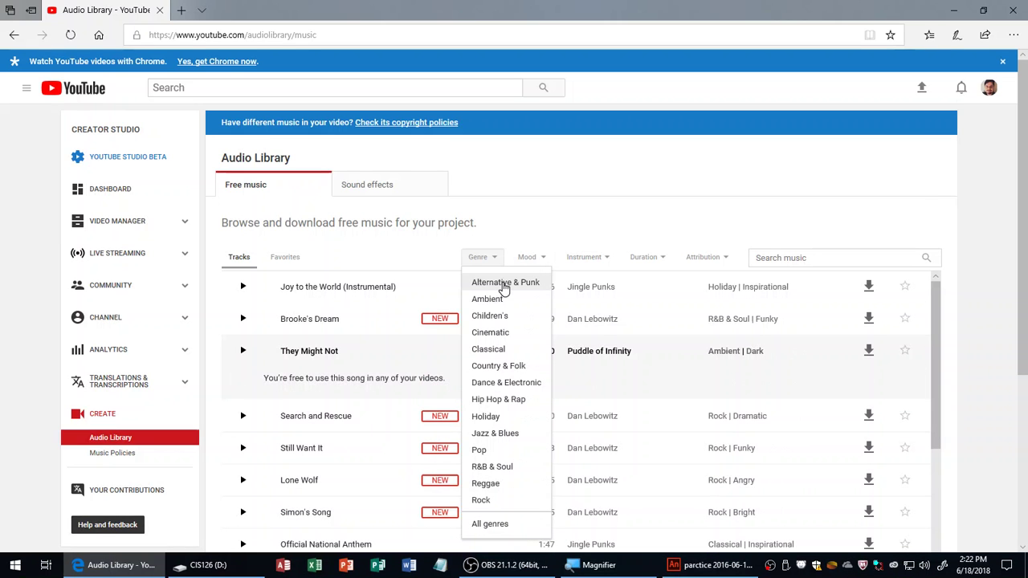
left_click(550, 384)
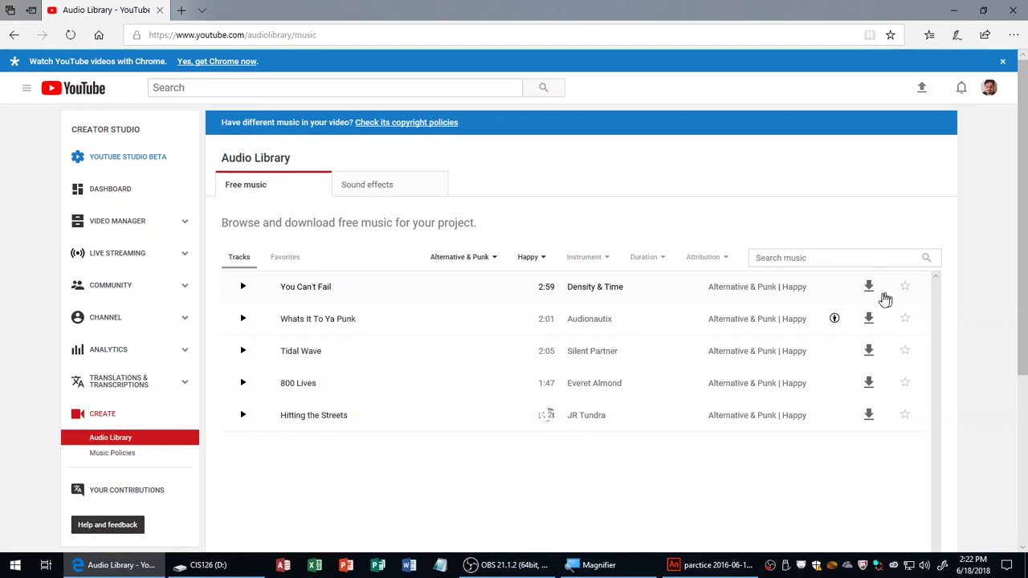
- Preview the tracks You Can't Fail and 800 Lives, lowering the system volume to 50
left_click(242, 288)
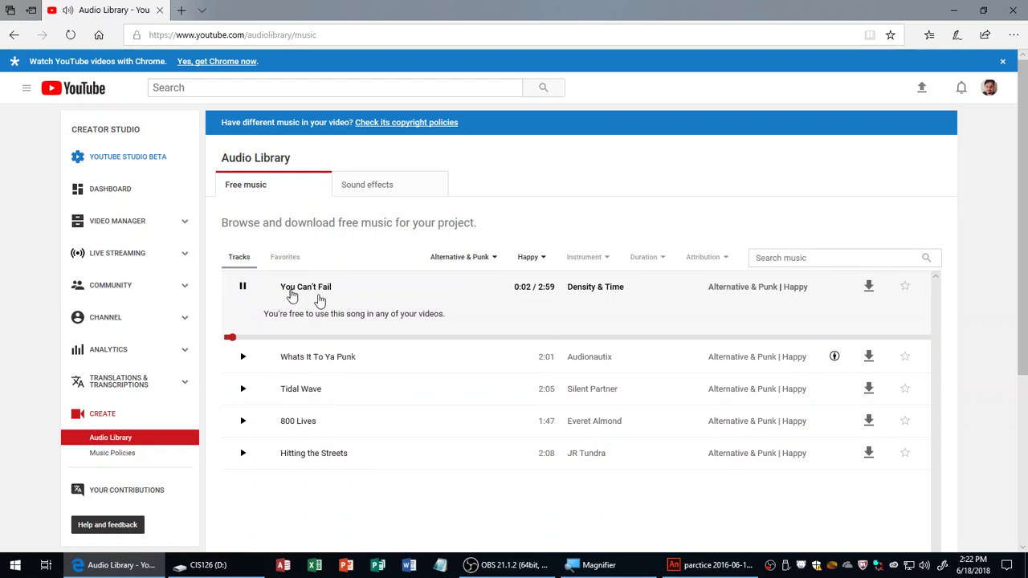
left_click(925, 565)
scroll(929, 568, "down", 9)
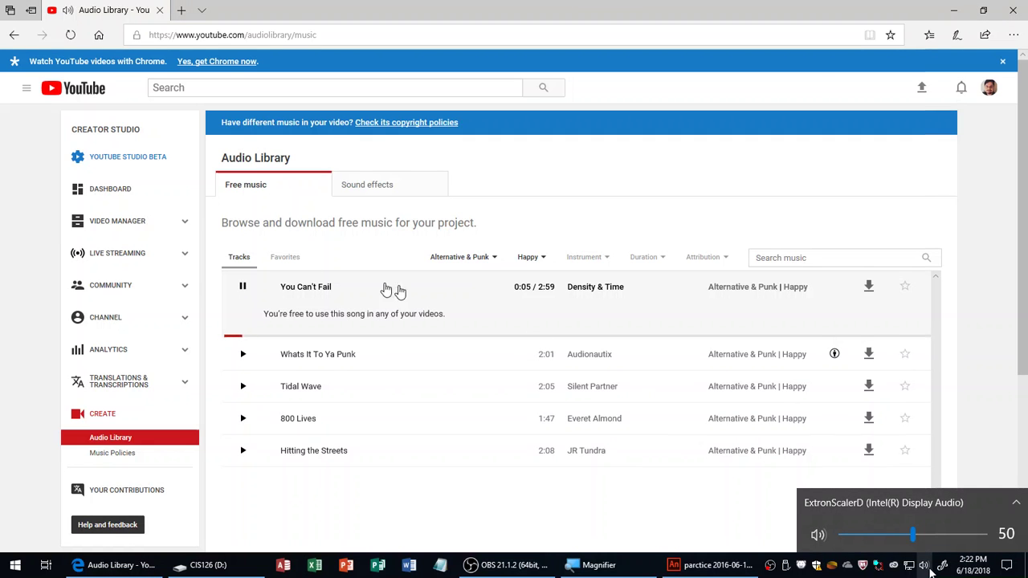
left_click(242, 418)
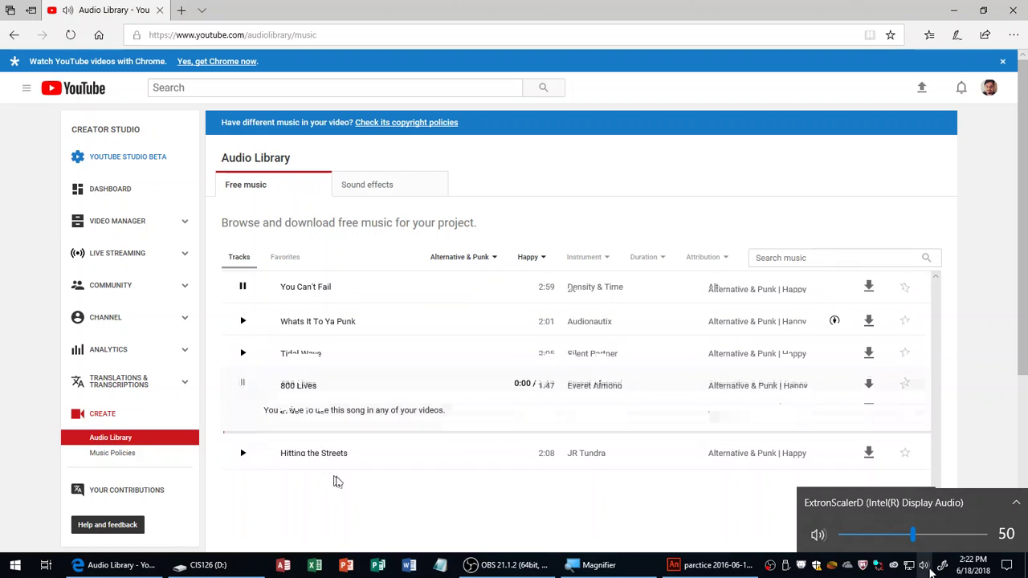
left_click(459, 517)
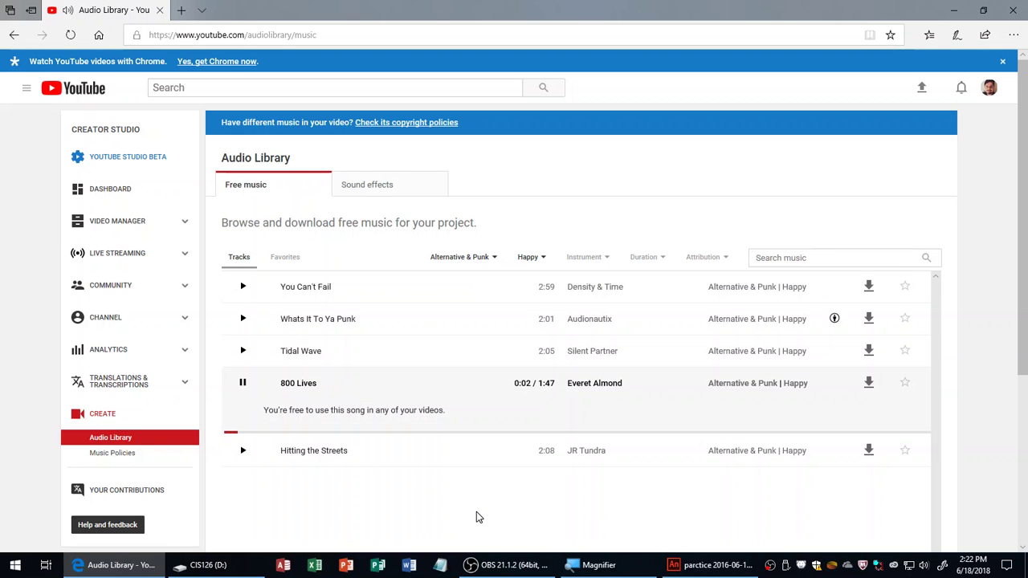
left_click(243, 382)
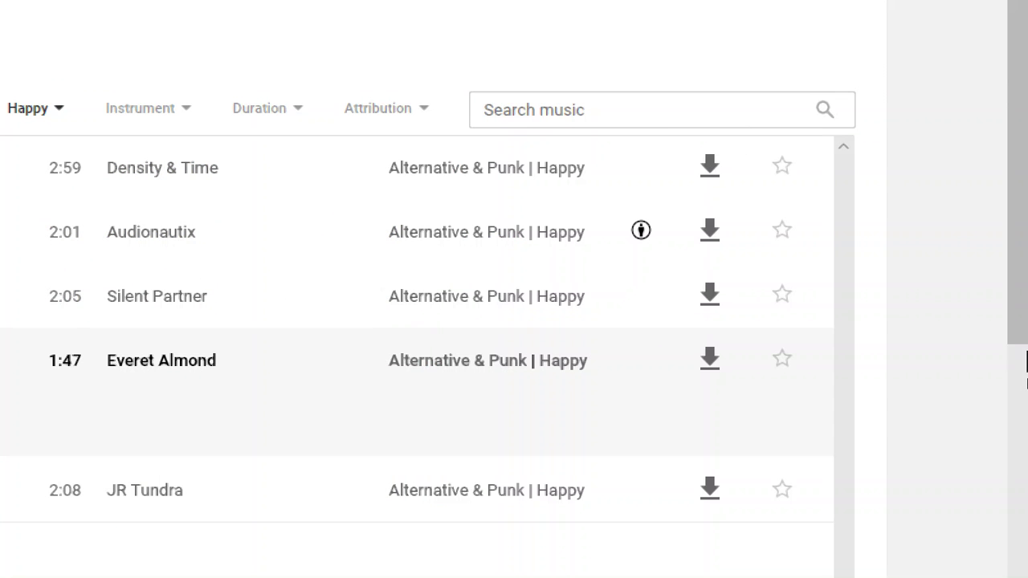
- Examine the attribution terms of Whats It To Ya Punk, highlight the required credit text and briefly preview the track
mouse_move(640, 248)
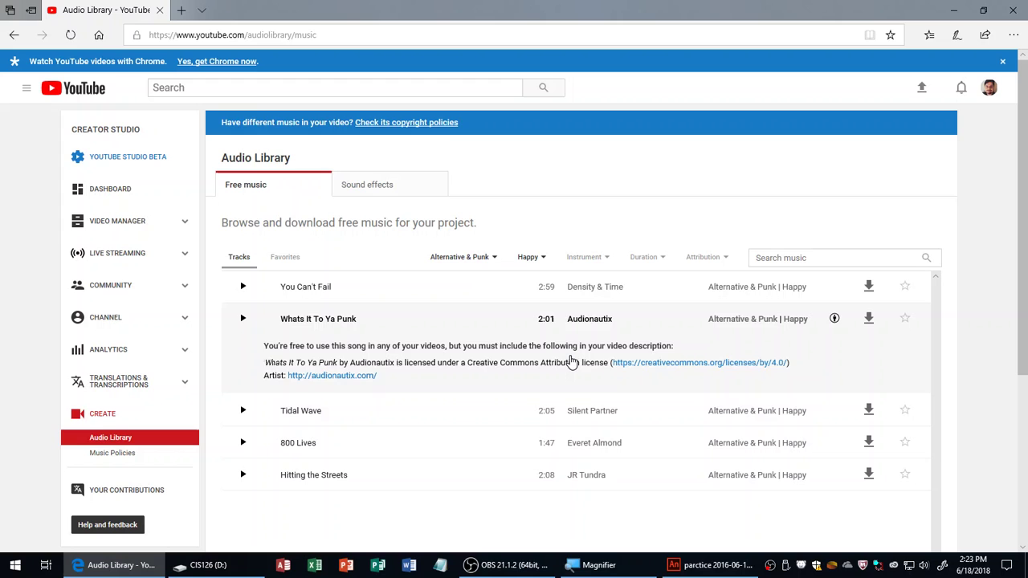
left_click_drag(265, 363, 394, 383)
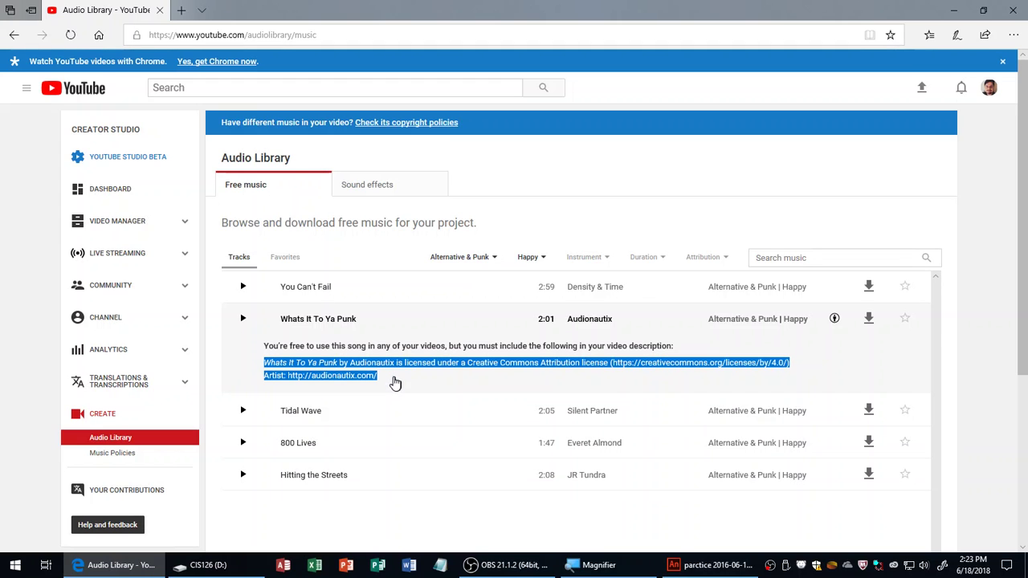
left_click(243, 318)
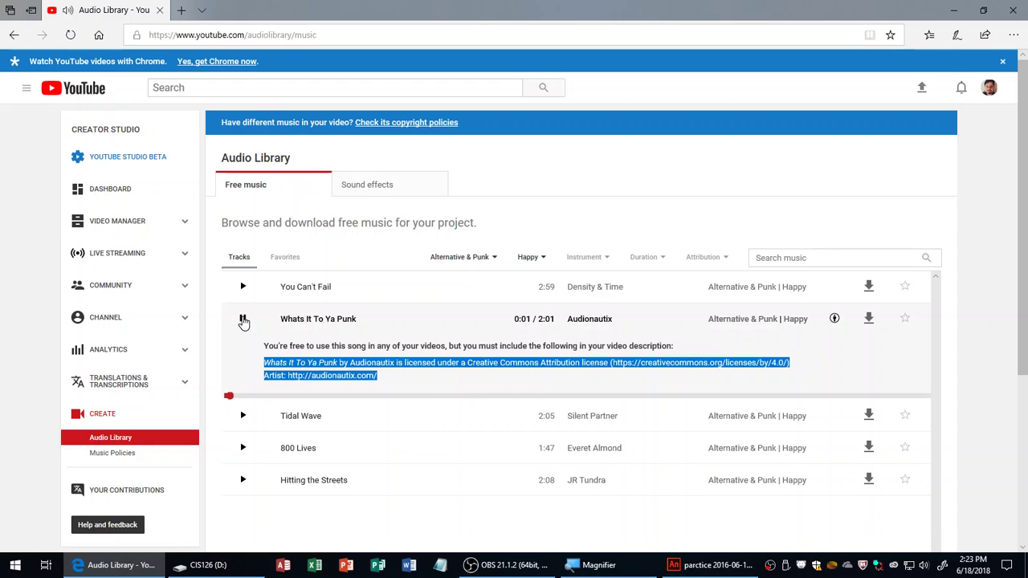
left_click(243, 320)
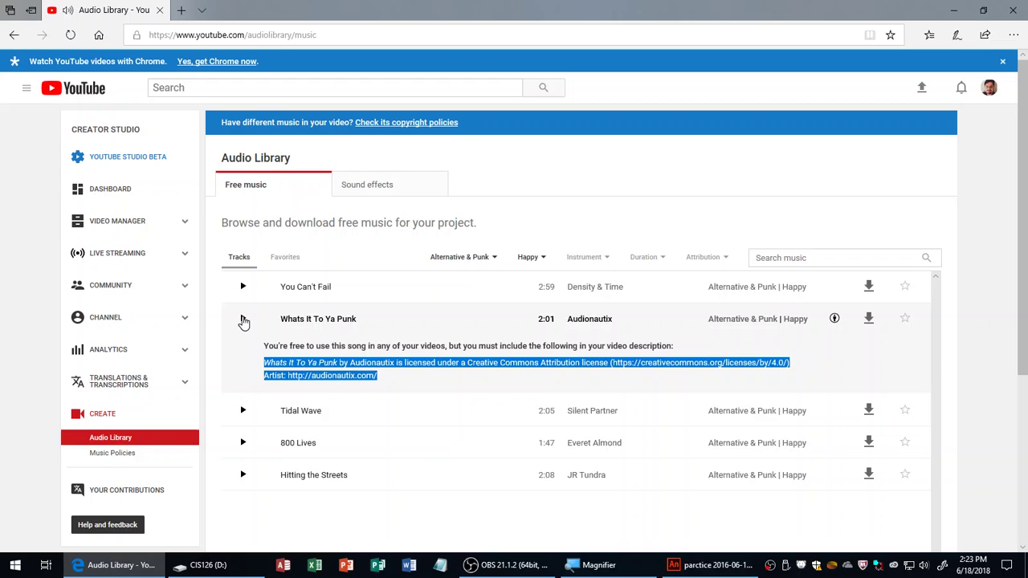
left_click(985, 327)
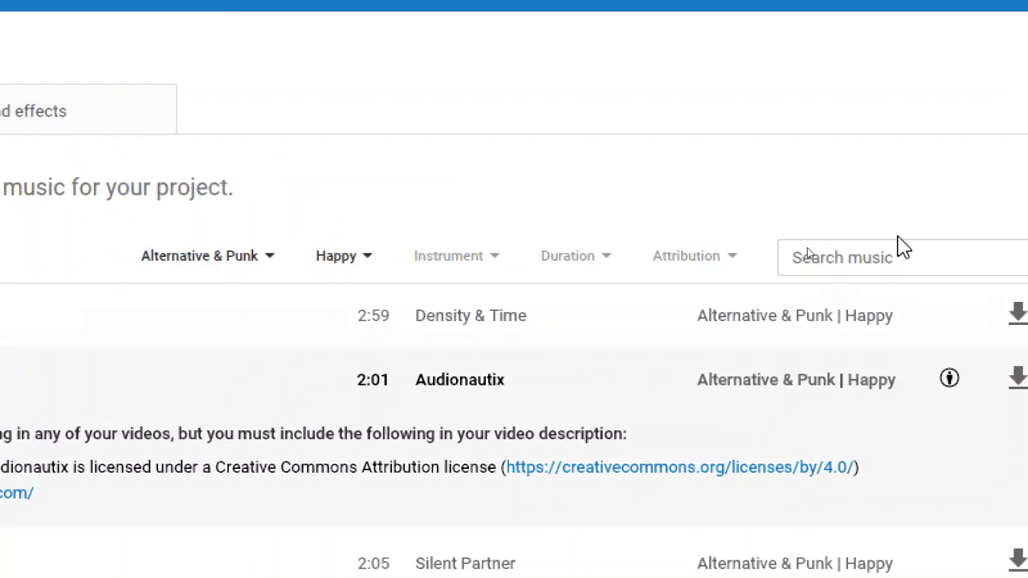
- Limit the track list to Attribution not required and reopen the attribution filter's choices
left_click(701, 265)
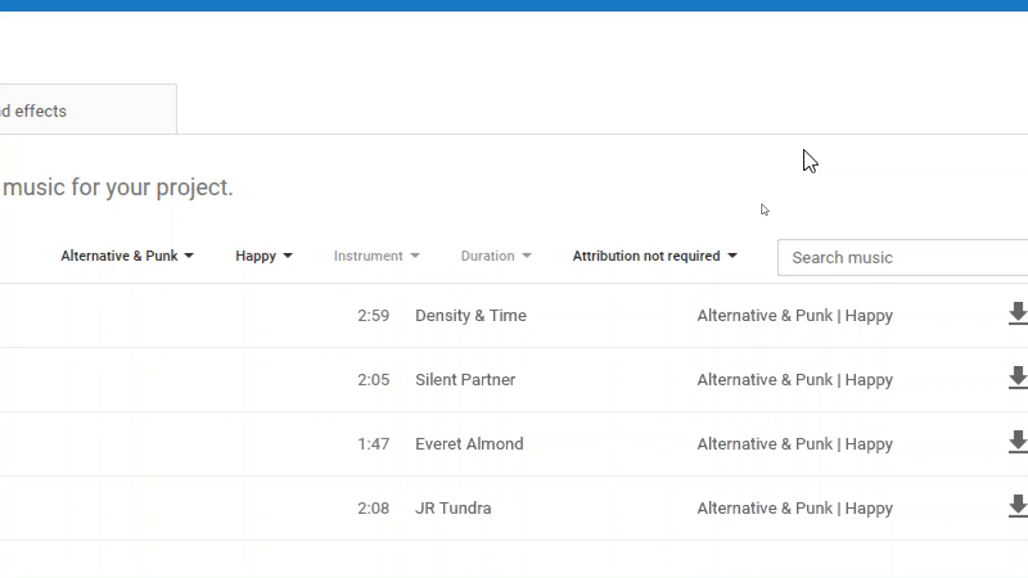
key("super+minus")
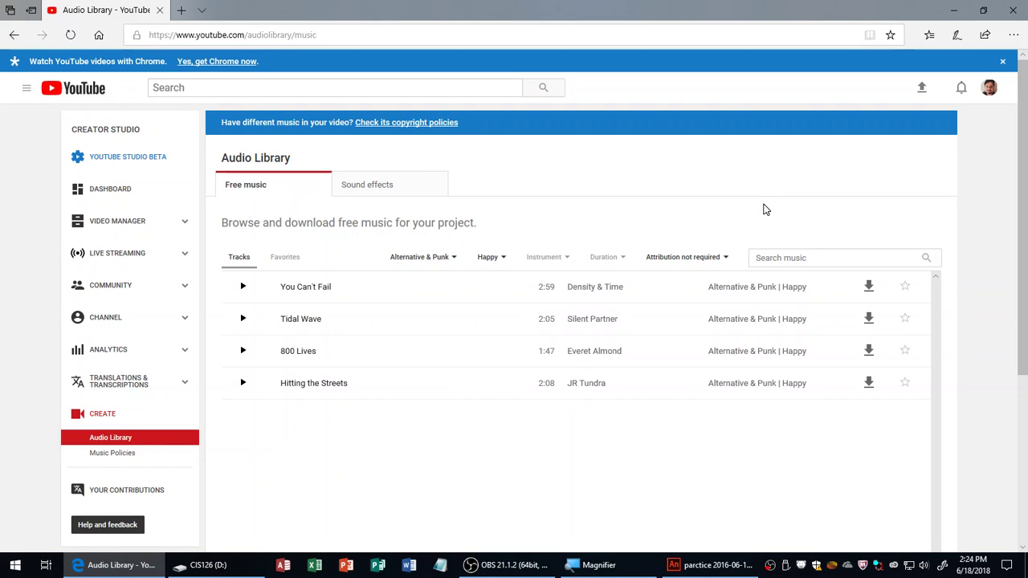
left_click(701, 258)
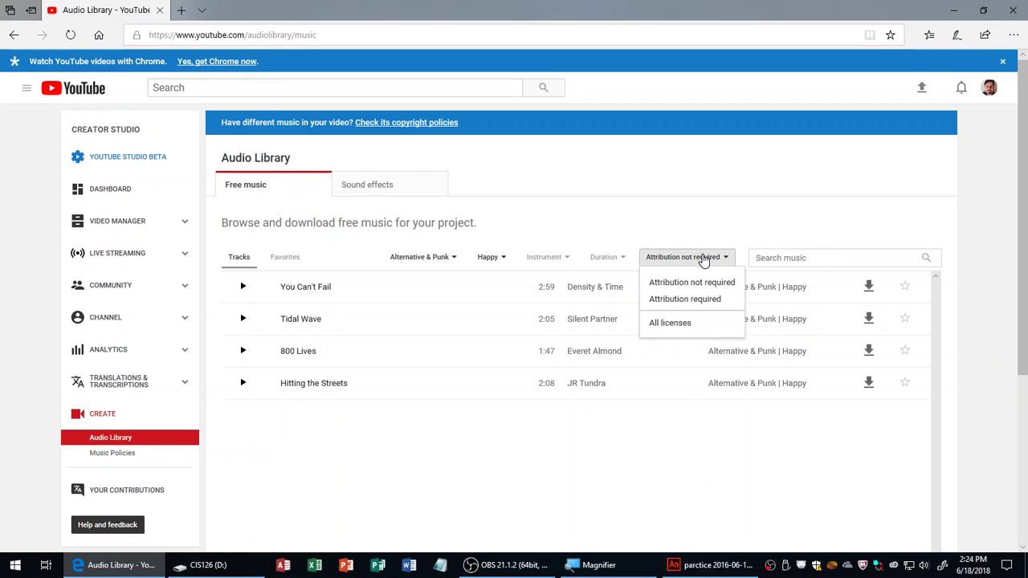
- Clear the Happy mood filter and narrow the free music to the Hip Hop & Rap genre with Drums as instrument
left_click(608, 217)
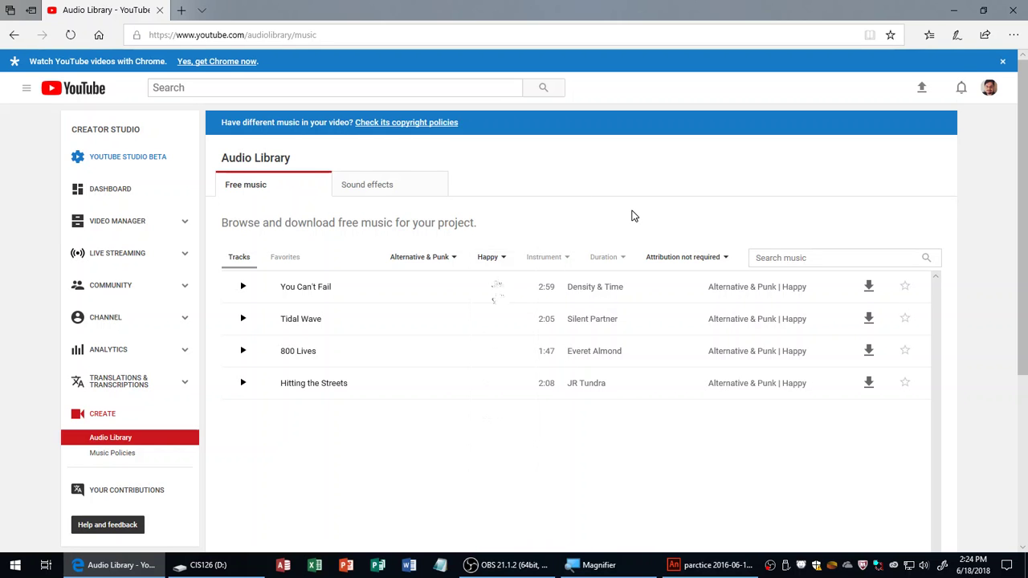
left_click(448, 258)
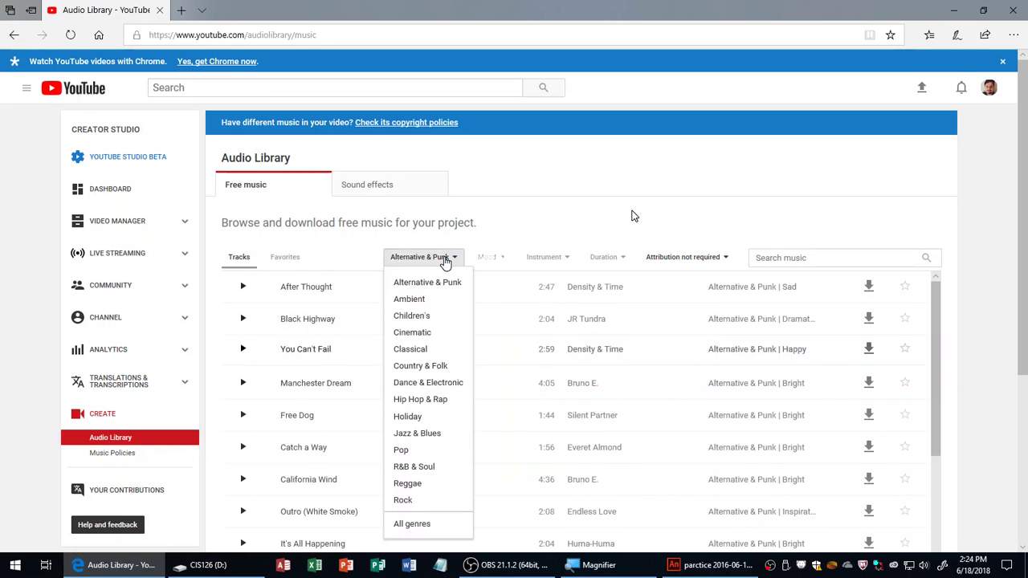
left_click(452, 401)
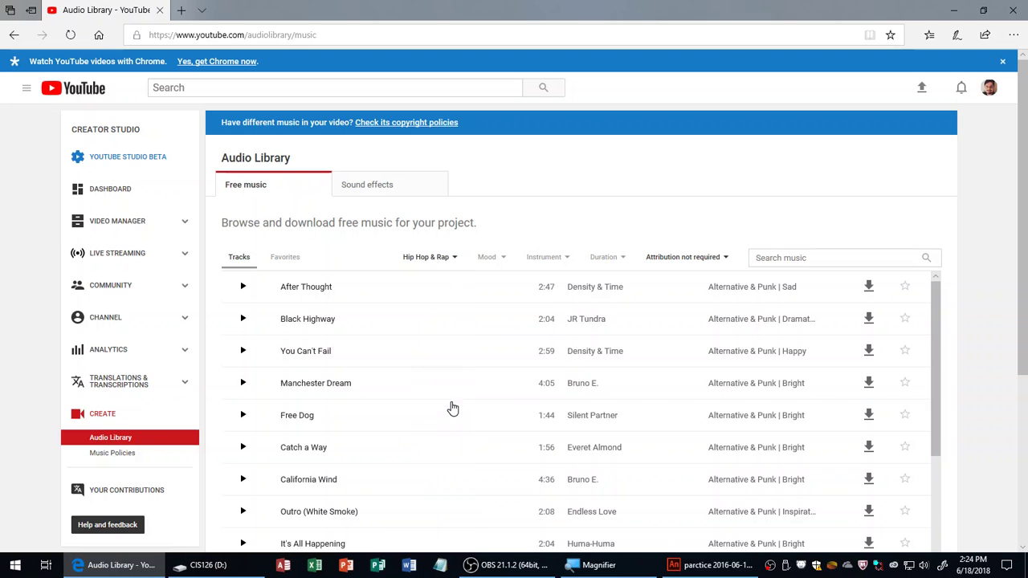
left_click(550, 258)
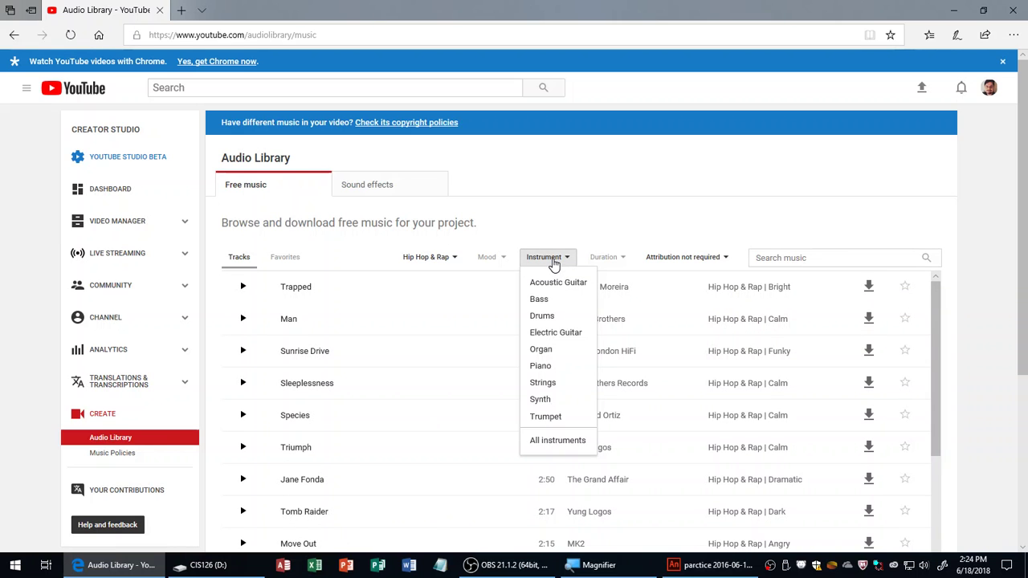
left_click(565, 317)
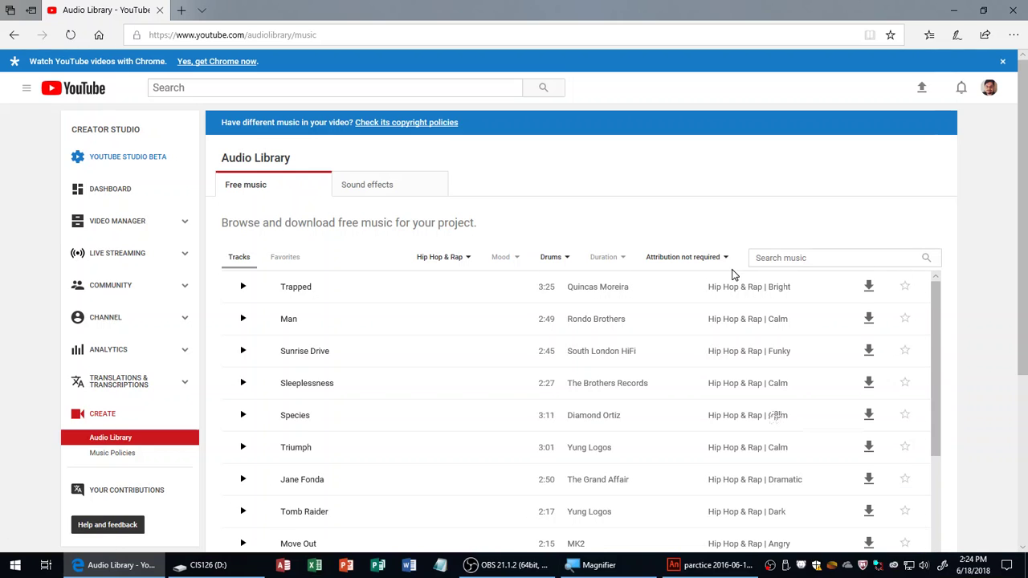
- Preview the tracks Triumph and Tomb Raider, stopping each after a short listen
left_click(365, 402)
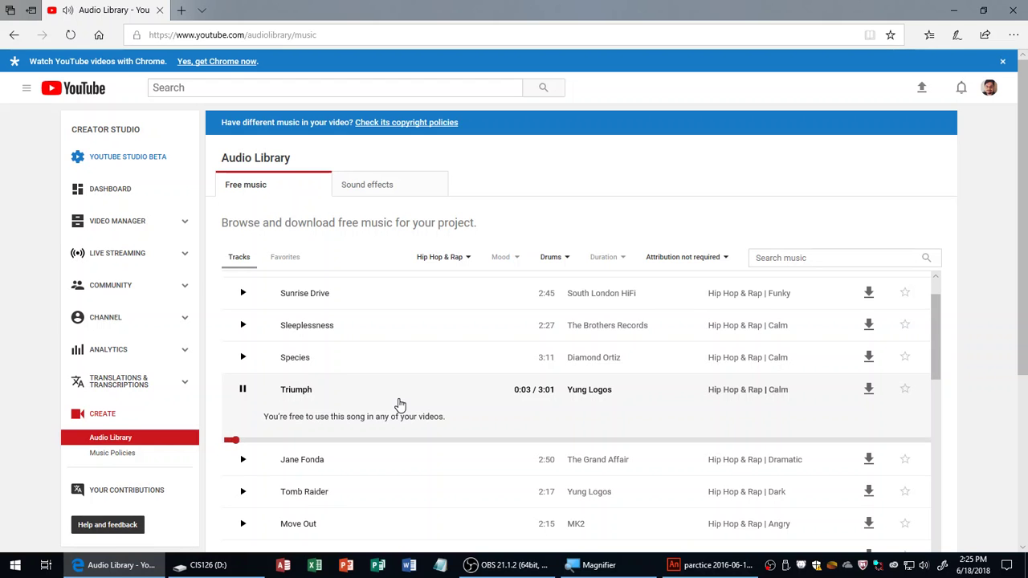
left_click(241, 390)
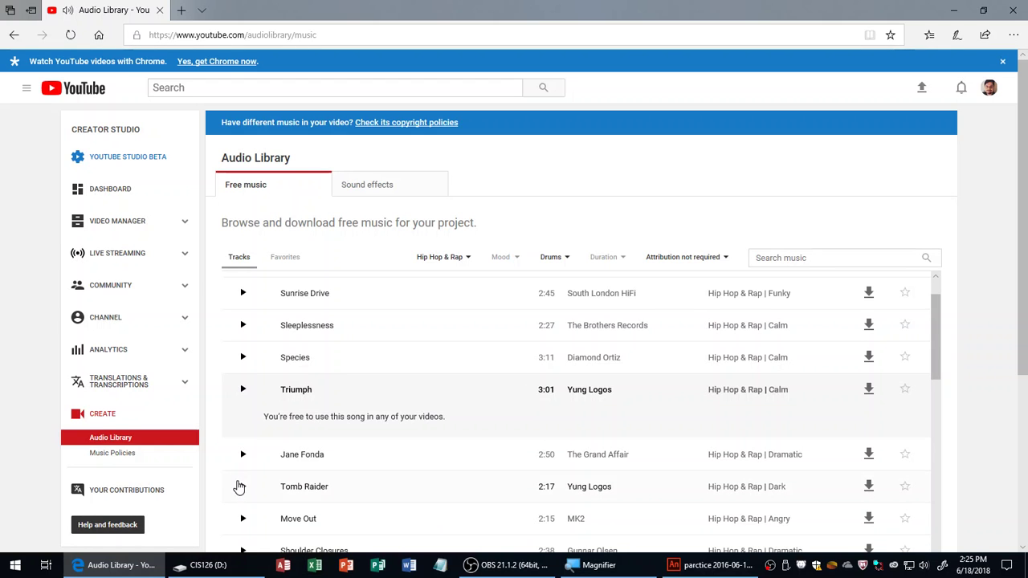
left_click(242, 486)
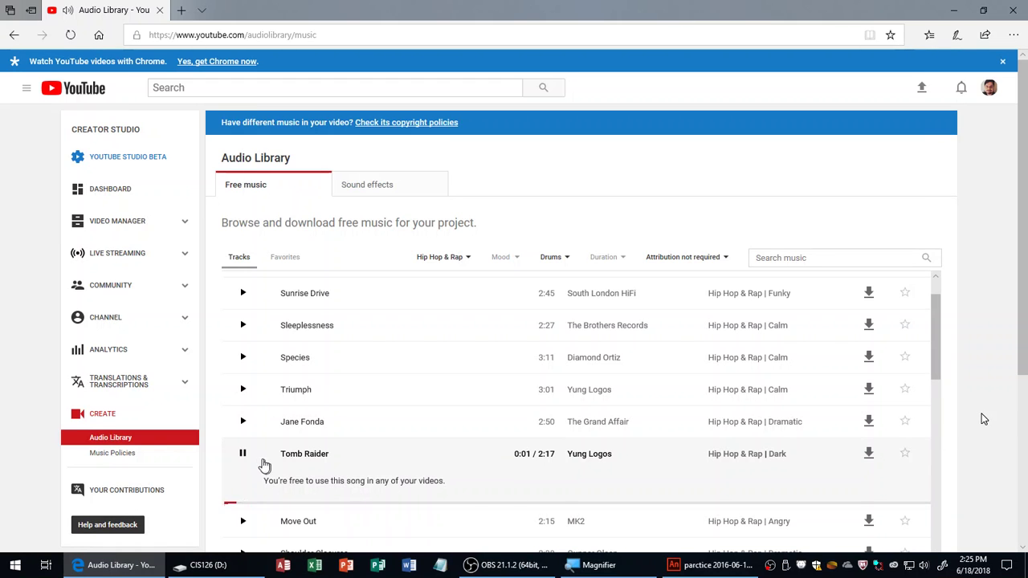
left_click(243, 455)
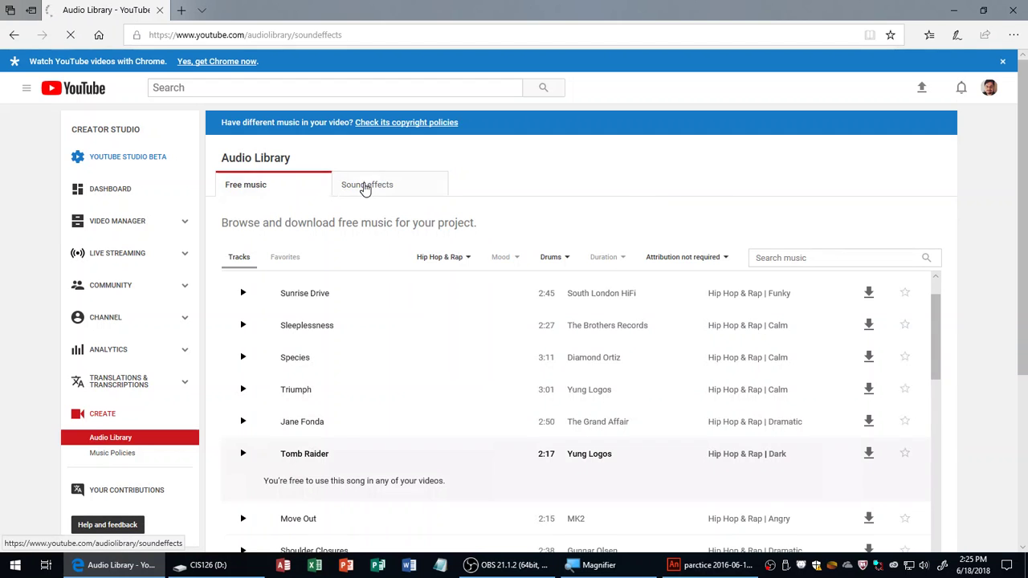
- Filter the sound effects to the Horror category and preview Aggressive Zombie Snarls, Alien Squawk Echo and Female Monster Attacking
left_click(365, 188)
left_click(706, 259)
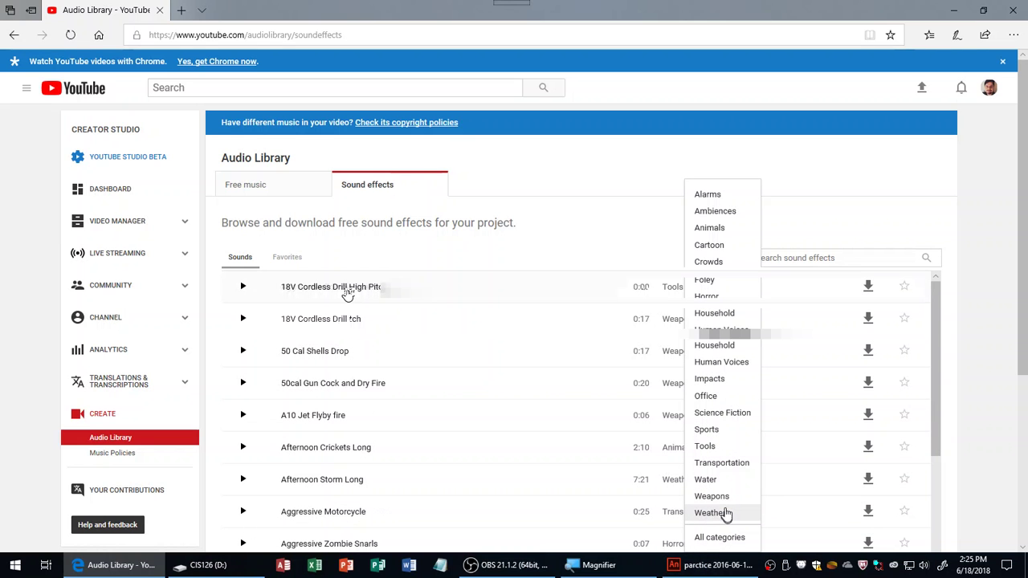
left_click(243, 286)
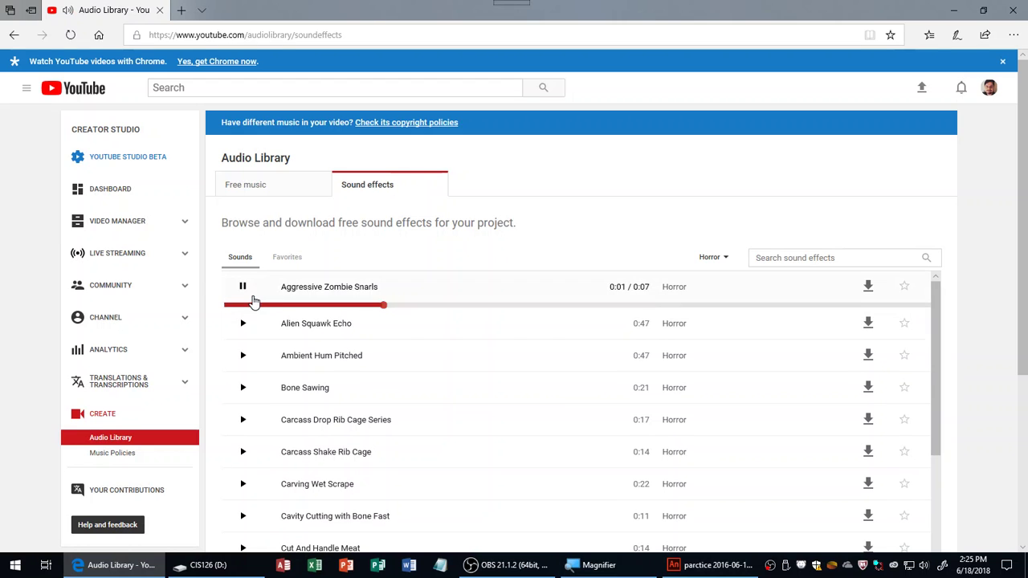
left_click(243, 286)
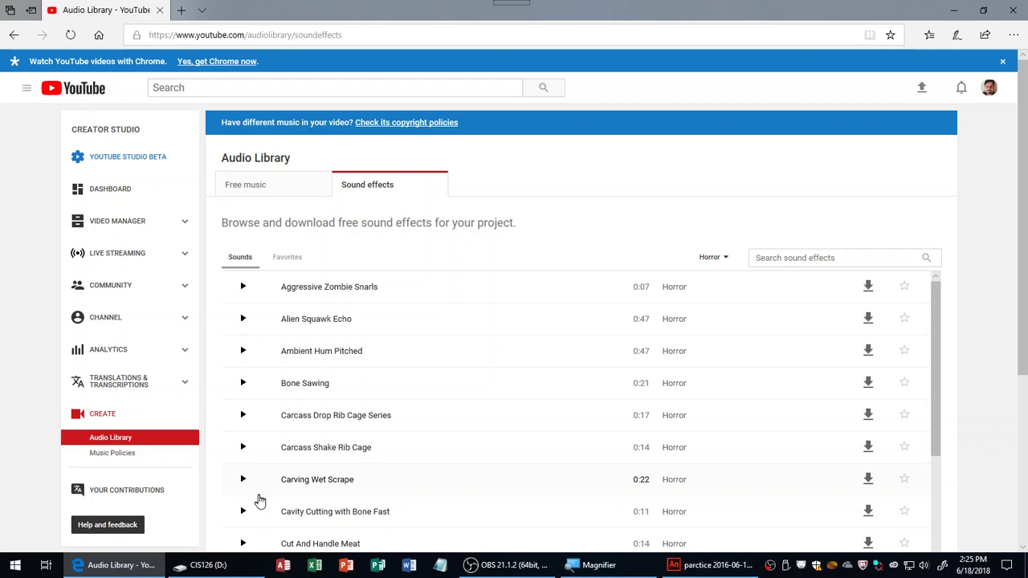
left_click(242, 319)
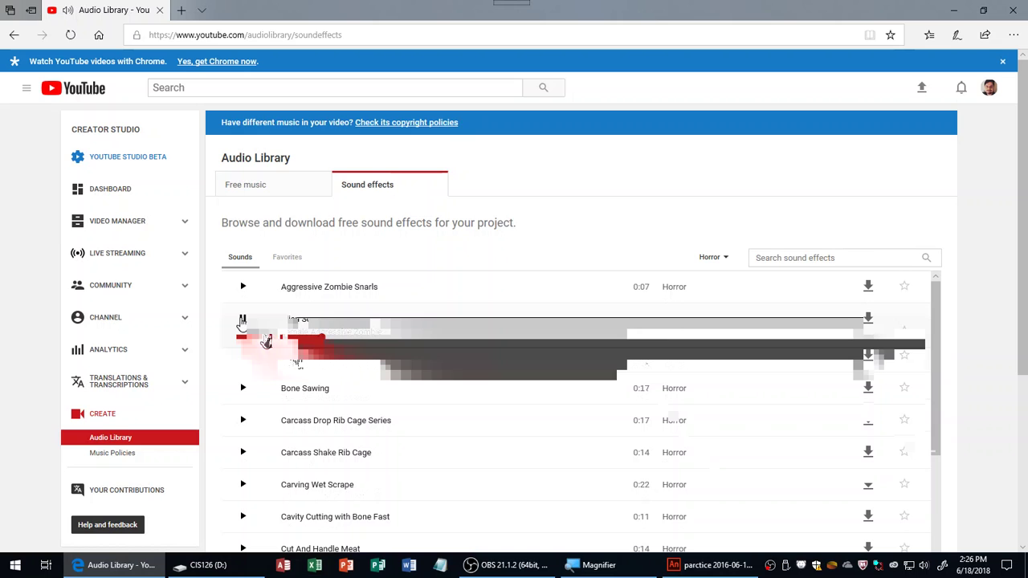
scroll(245, 337, "down", 5)
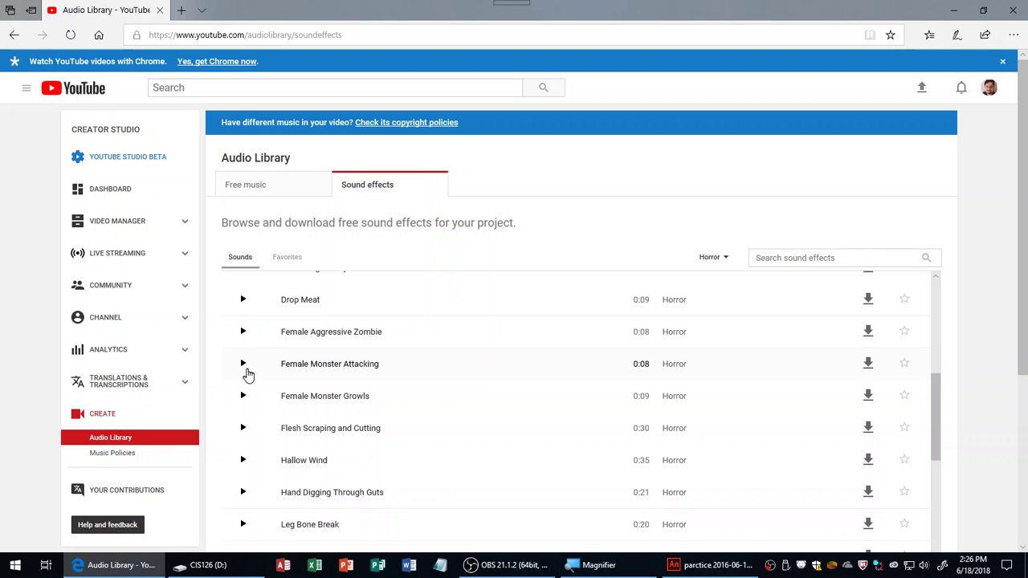
left_click(243, 367)
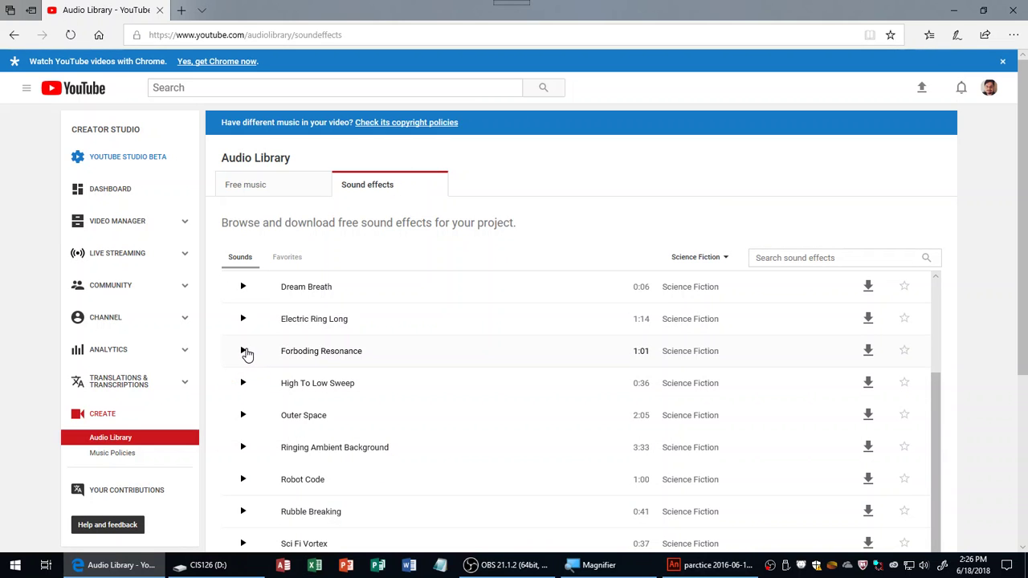
- Preview the Science Fiction sound effect Forboding Resonance while adjusting the system volume to 60
left_click(242, 352)
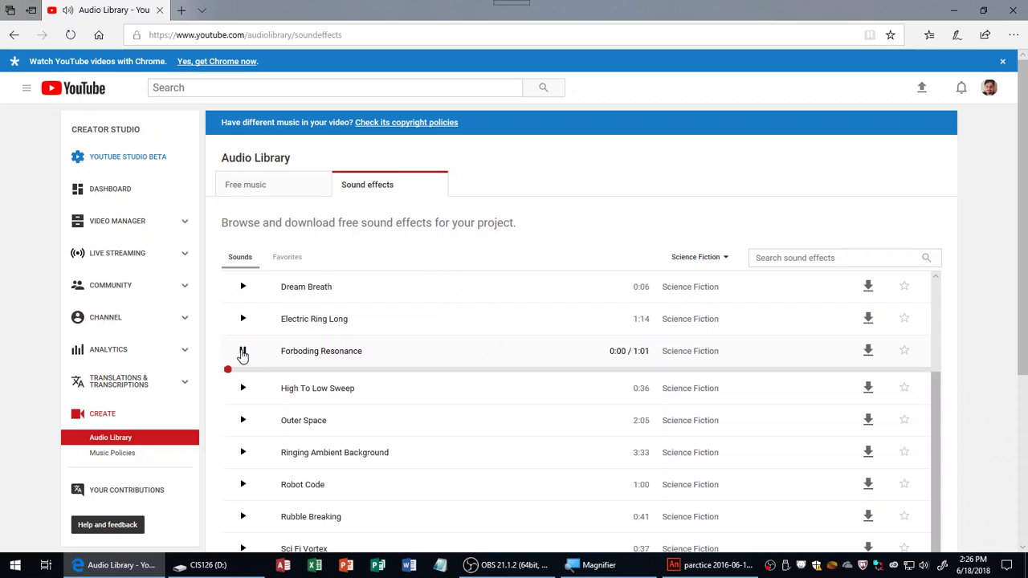
left_click(923, 566)
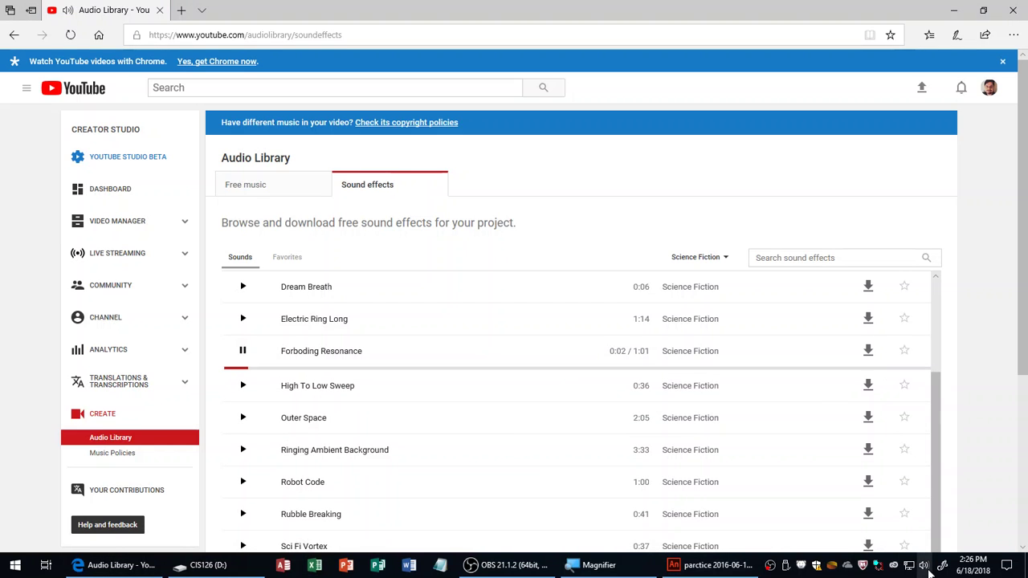
scroll(927, 569, "up", 5)
scroll(928, 568, "up", 5)
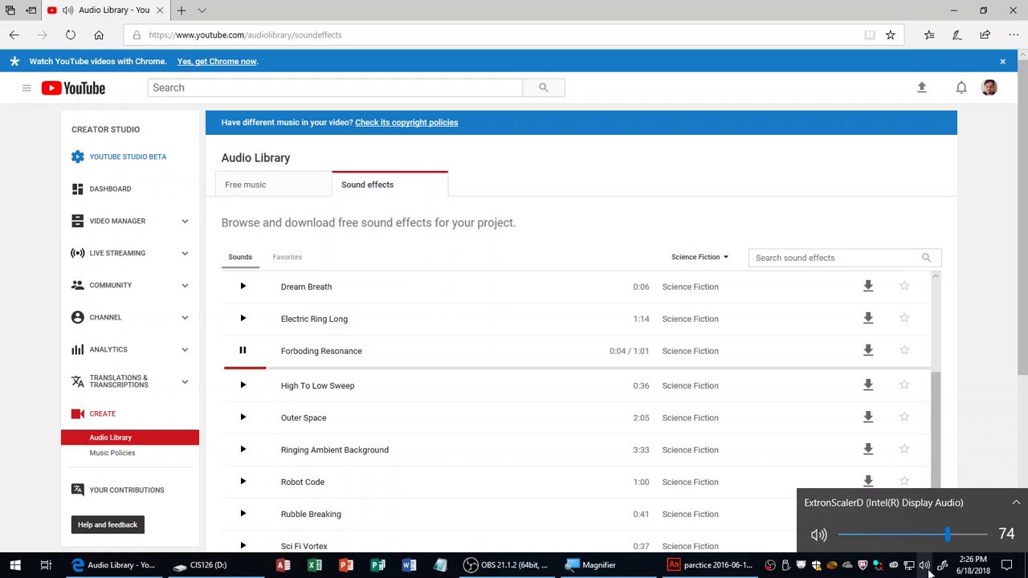
scroll(929, 569, "up", 5)
scroll(929, 569, "down", 9)
scroll(929, 571, "down", 3)
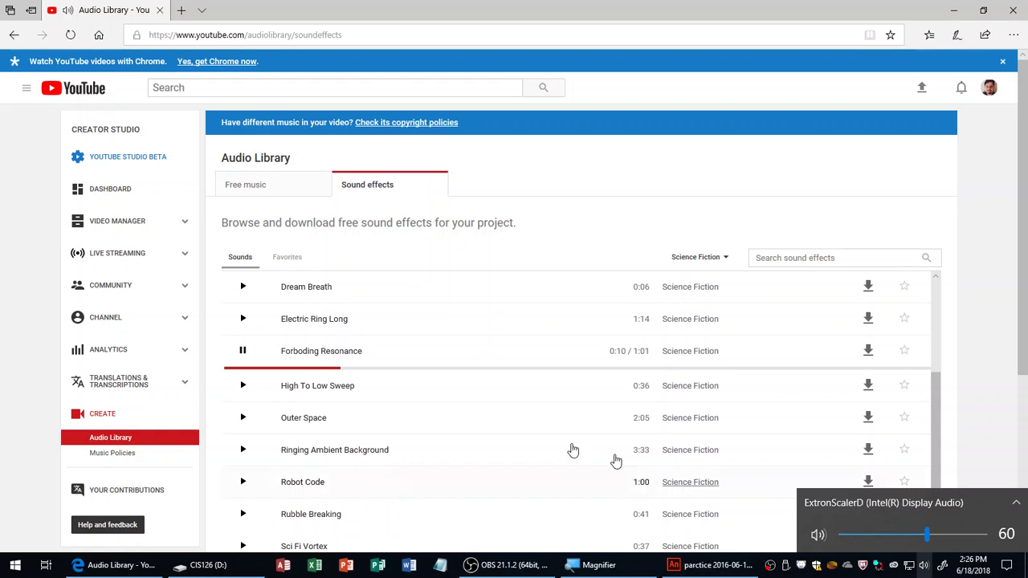
left_click(243, 353)
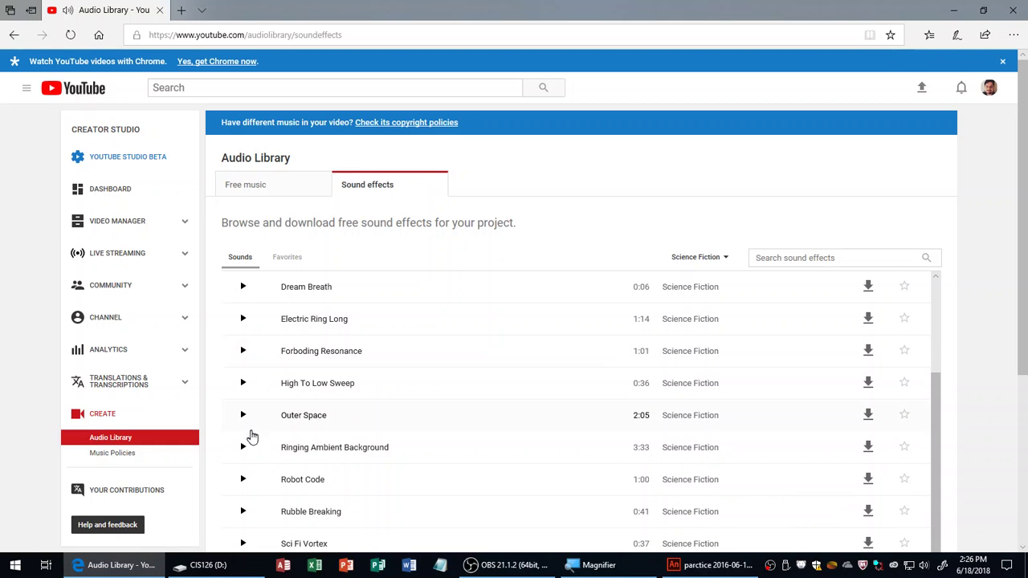
- Preview the Science Fiction sound effects Outer Space and Robot Code
left_click(243, 416)
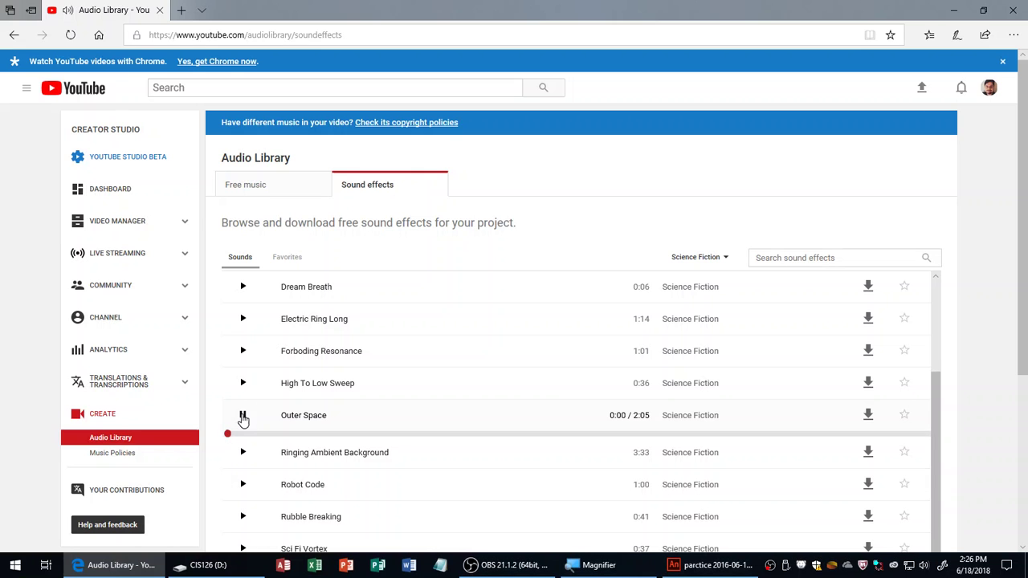
left_click(243, 417)
left_click(242, 480)
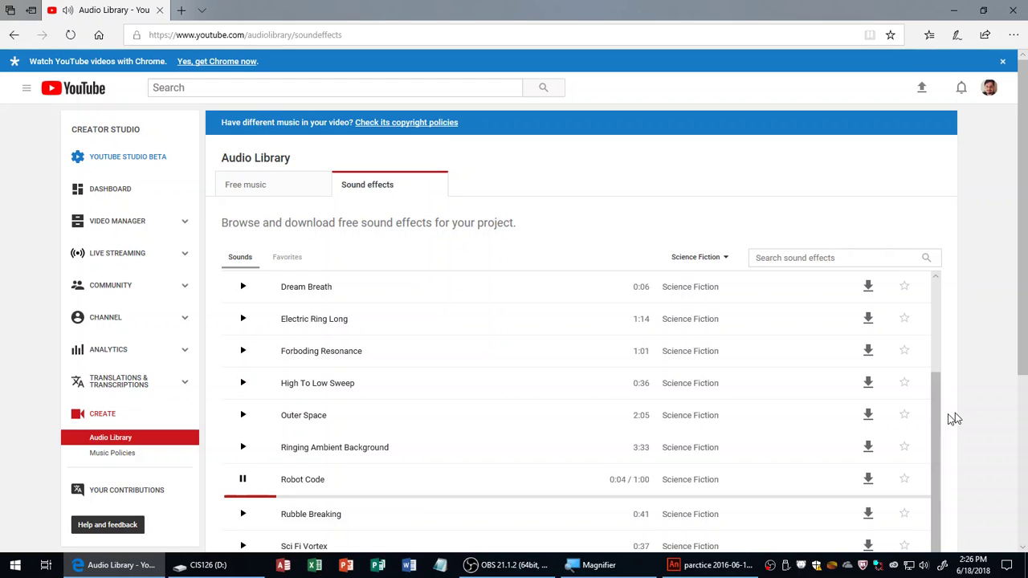
left_click(243, 481)
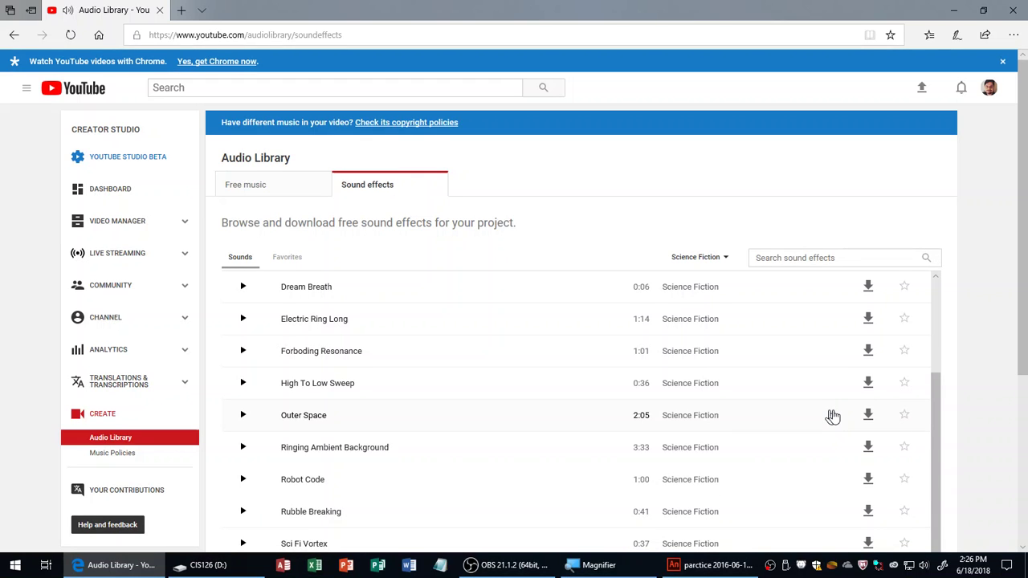
- Return to the free music and filter it to the Hip Hop & Rap genre with Drums as instrument
left_click(305, 185)
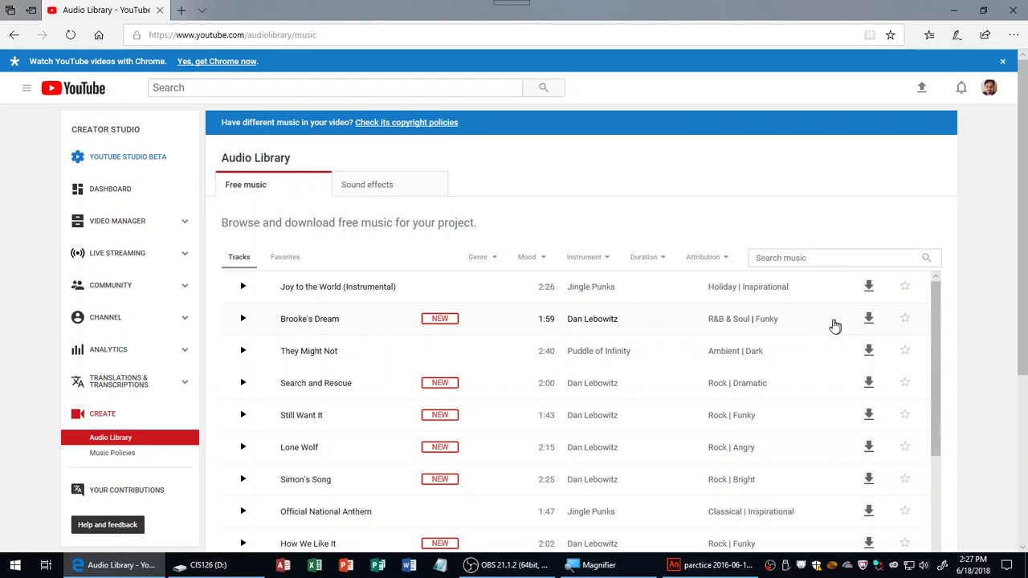
left_click(490, 262)
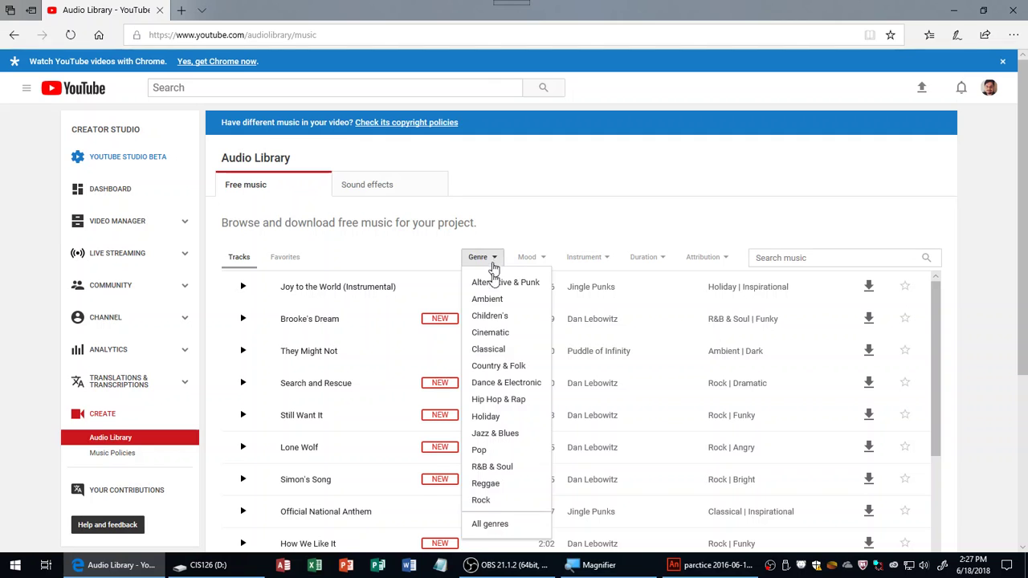
left_click(502, 399)
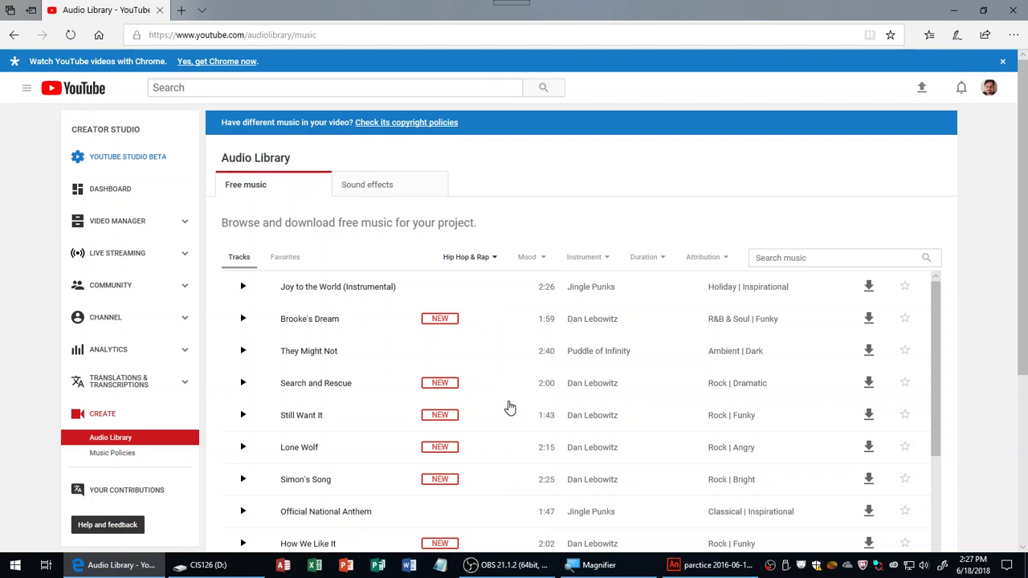
left_click(539, 264)
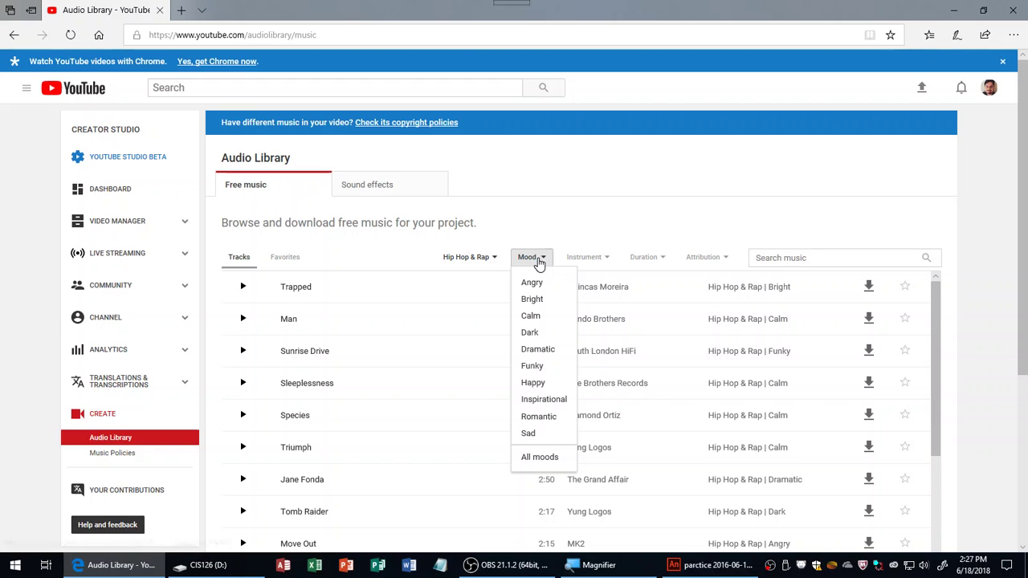
- Preview the track Tomb Raider again and stop its playback
left_click(245, 513)
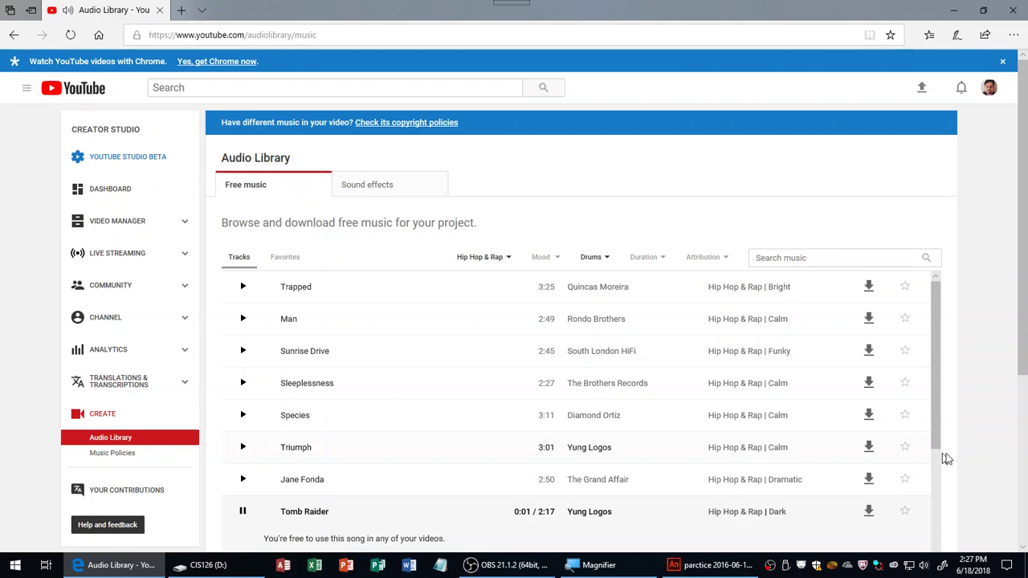
scroll(964, 446, "down", 2)
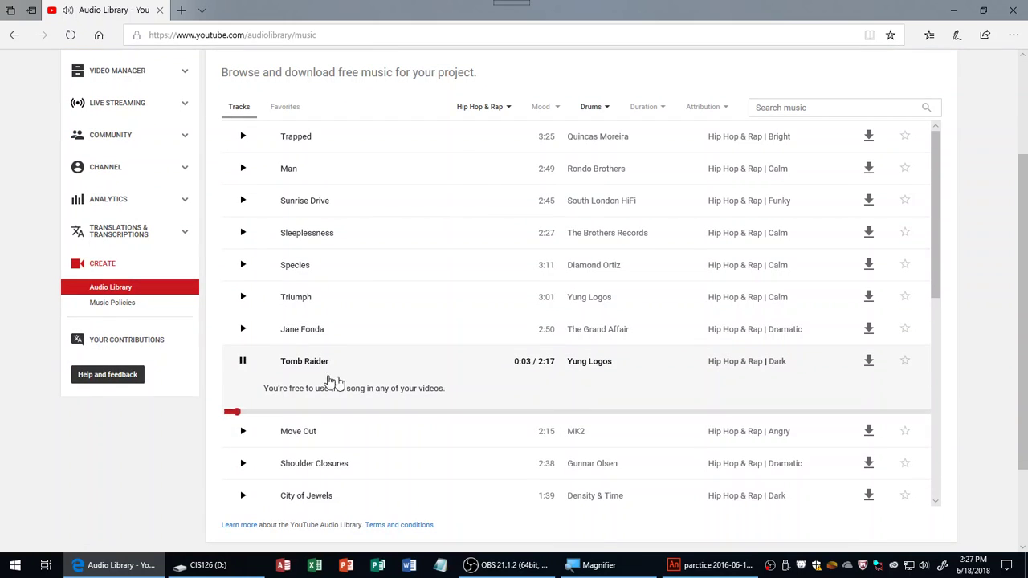
left_click(242, 361)
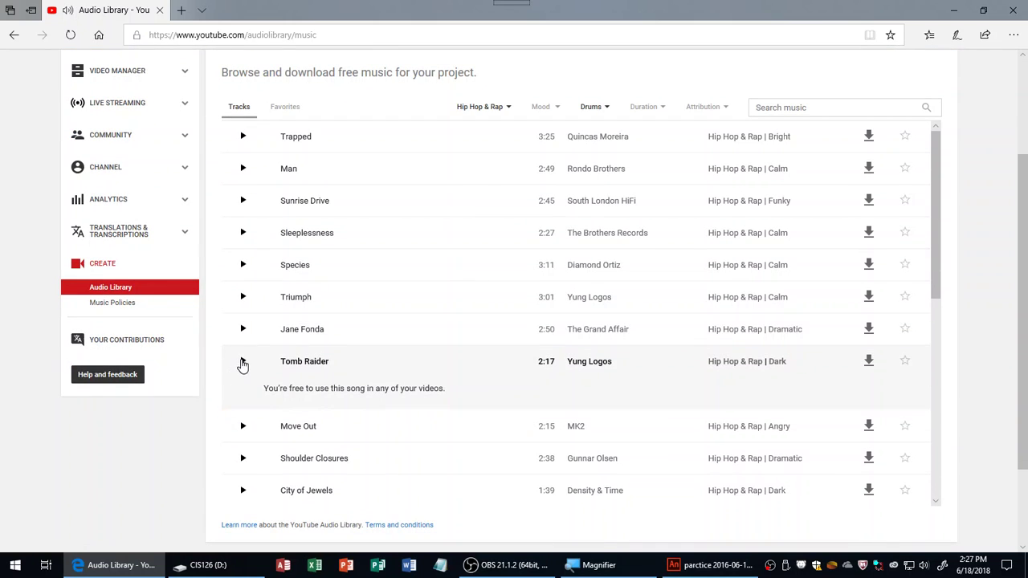
- Download the track Tomb Raider and open the folder containing the downloaded file
left_click(869, 363)
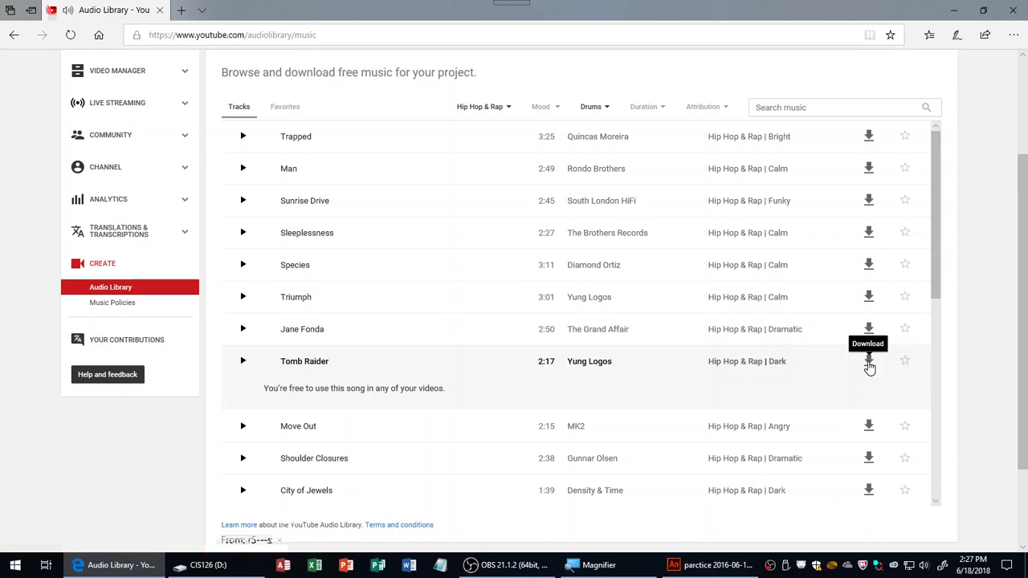
left_click(647, 543)
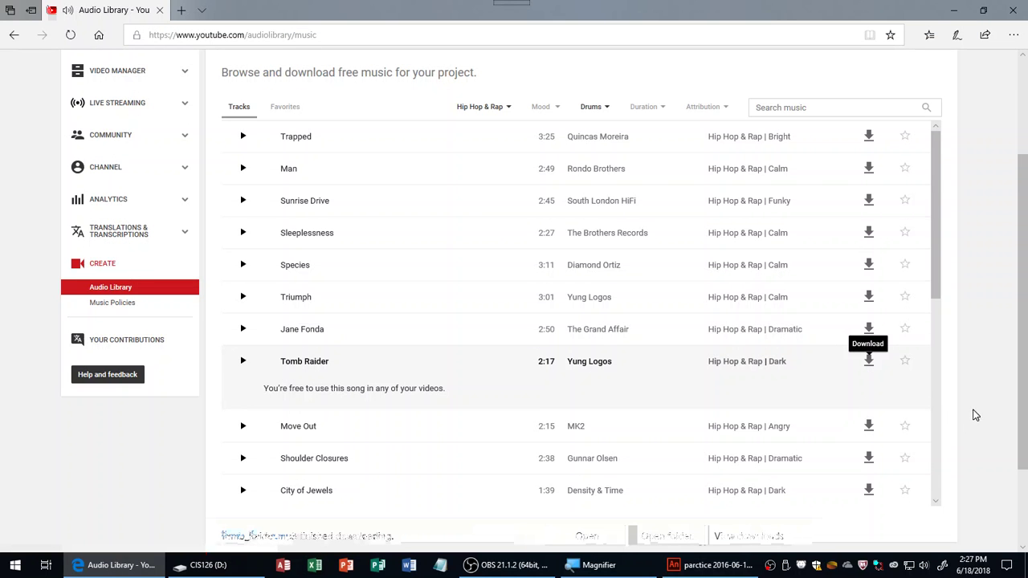
left_click(686, 544)
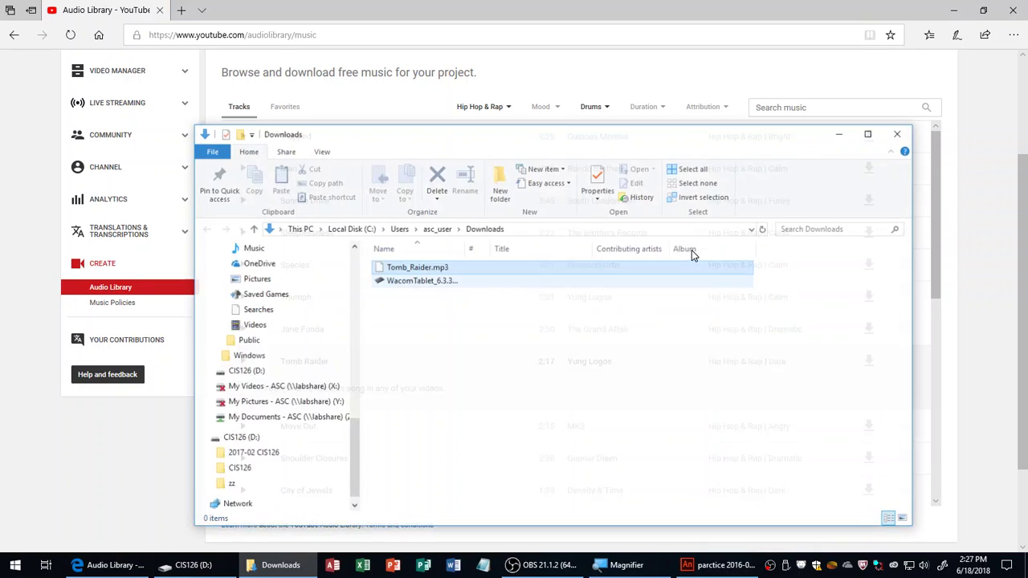
- Snap the Downloads window to half of the screen and open a second File Explorer window
left_click_drag(564, 149, 2, 201)
left_click(287, 289)
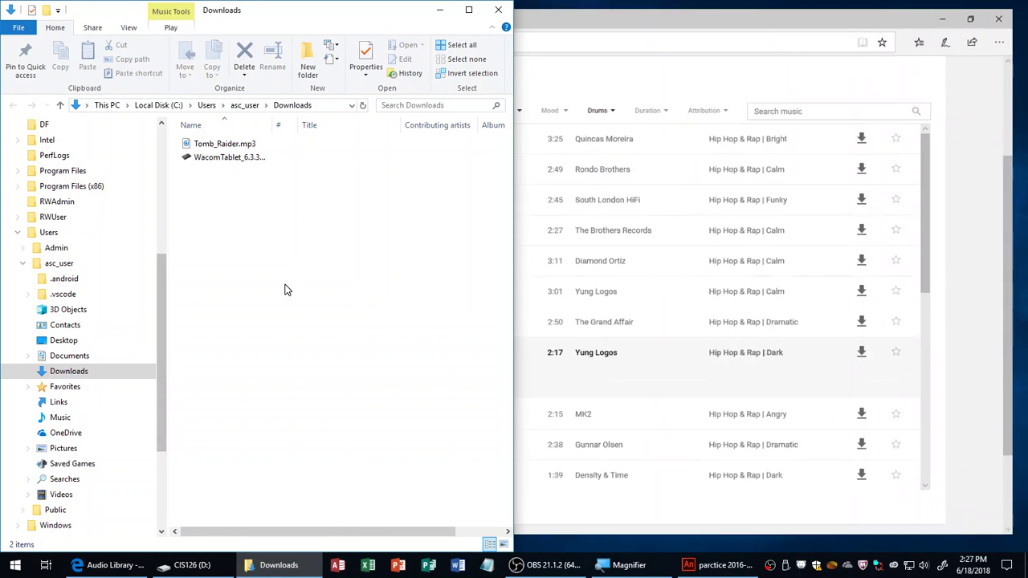
key("super+e")
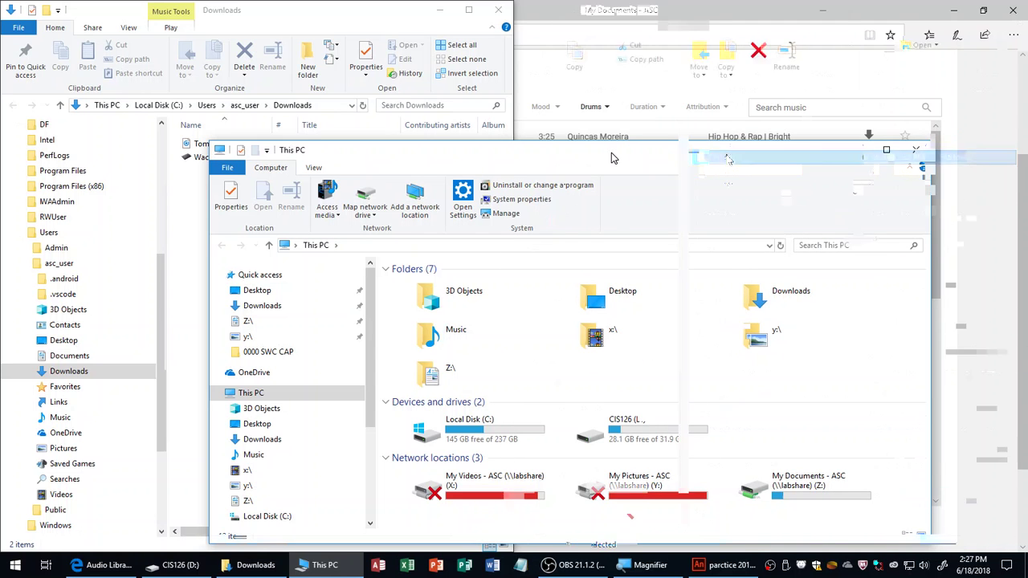
- Copy Tomb_Raider.mp3 from Downloads into the CIS126 folder on the My Documents network drive (Z:)
left_click_drag(611, 153, 836, 340)
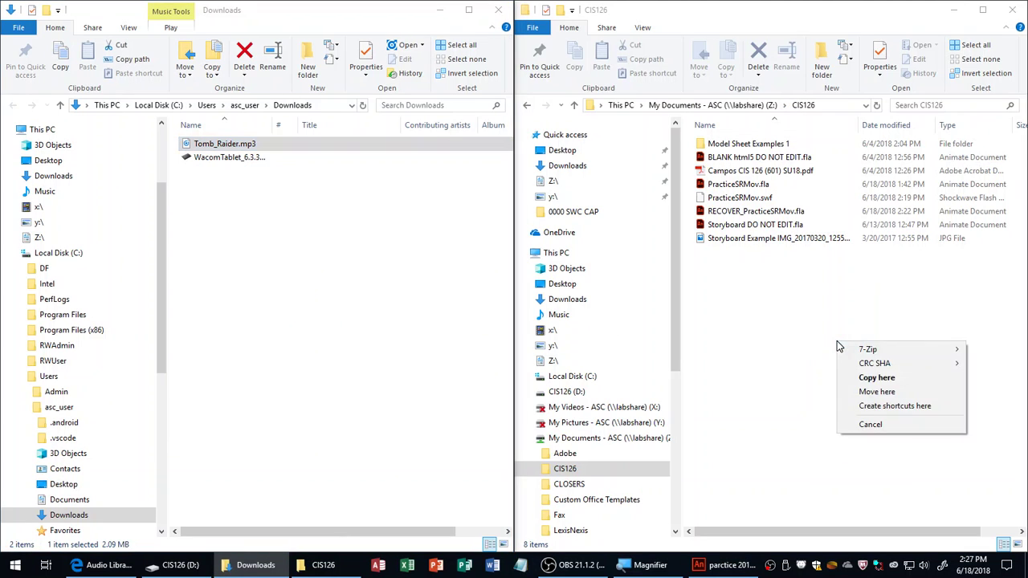
left_click(878, 379)
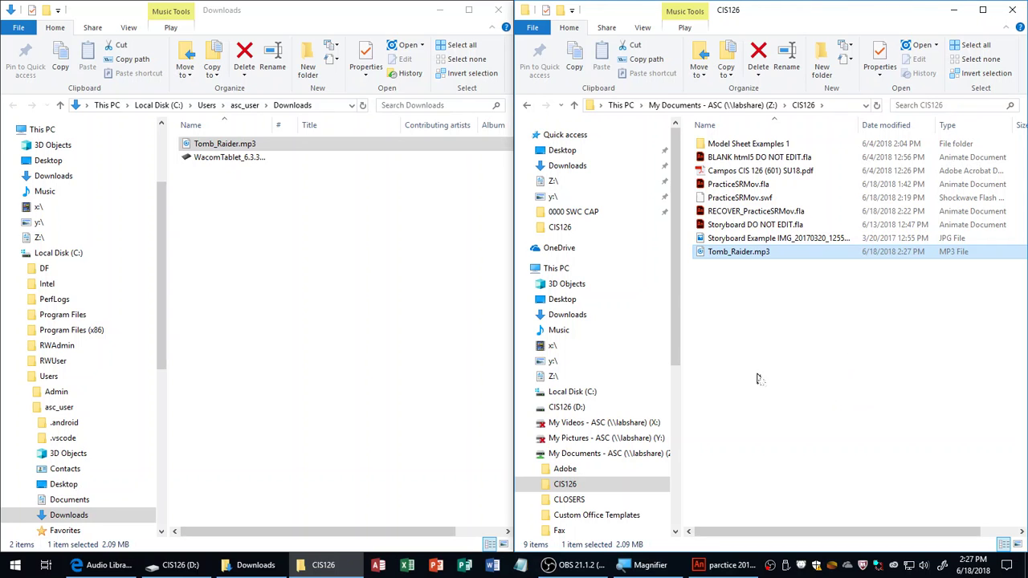
left_click_drag(737, 255, 560, 152)
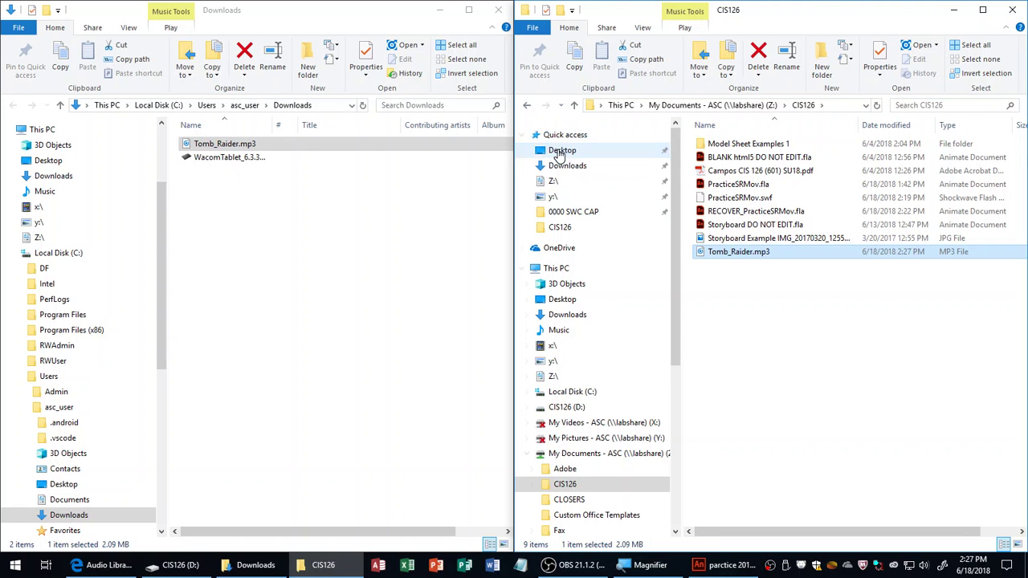
- Switch to Adobe Animate and open the title scene
left_click(730, 566)
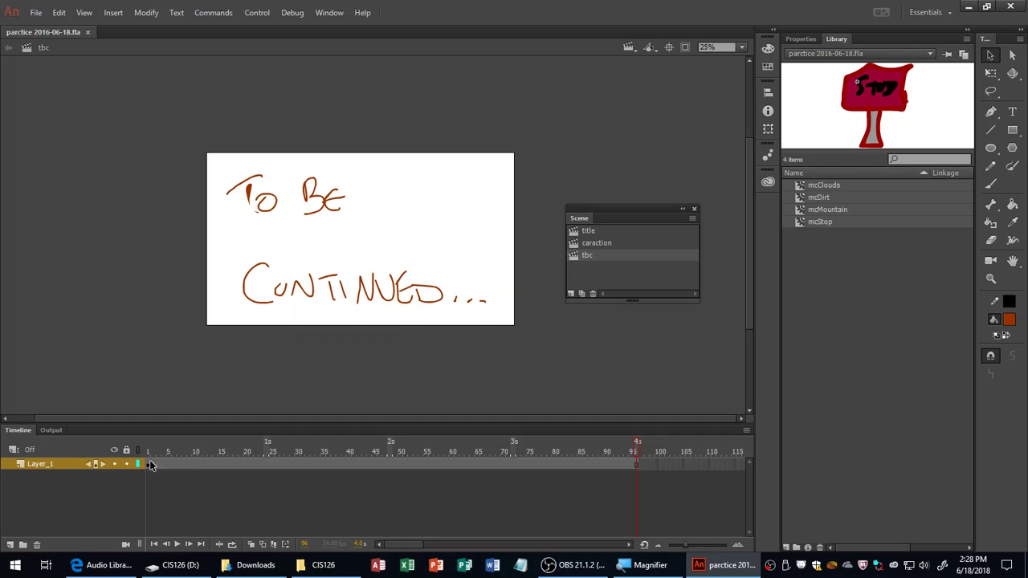
left_click(590, 231)
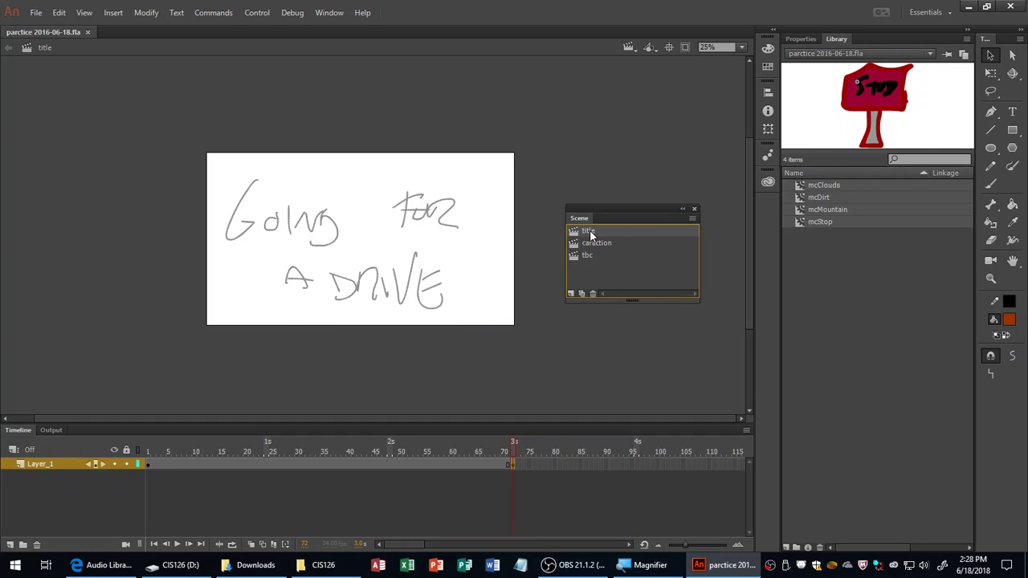
left_click(175, 503)
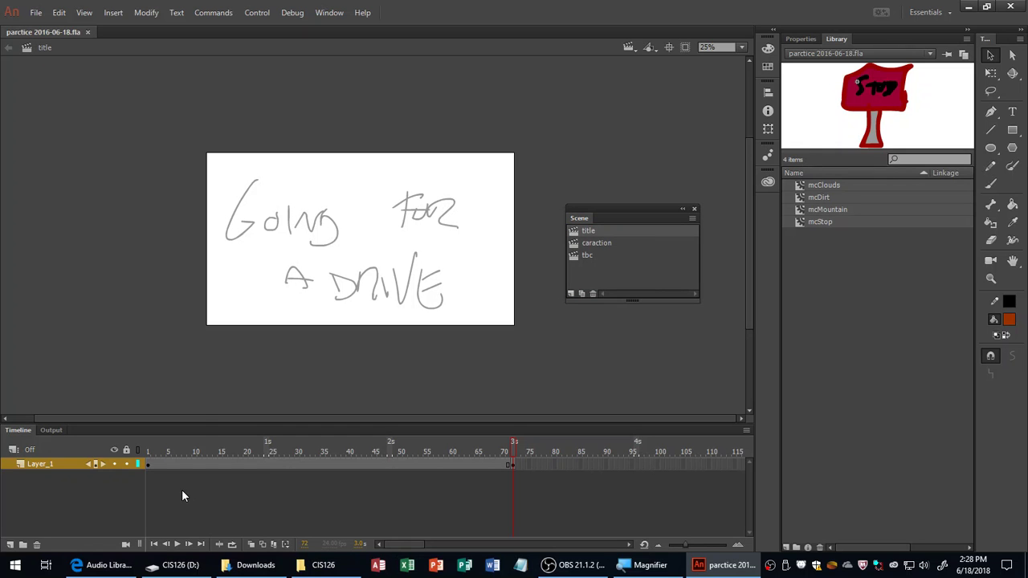
- Import Tomb_Raider.mp3 into the document's library and save the document
left_click(36, 13)
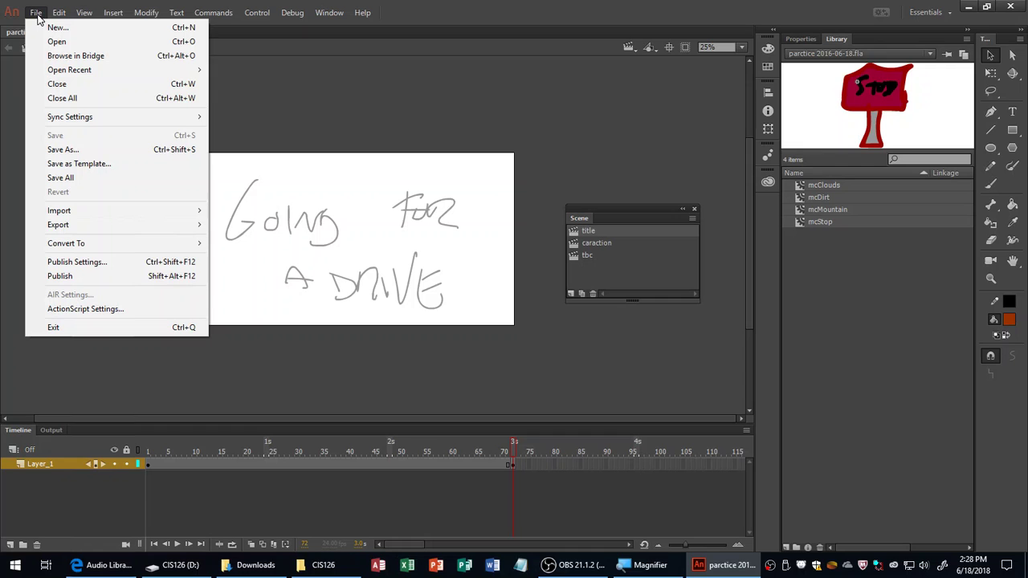
mouse_move(147, 213)
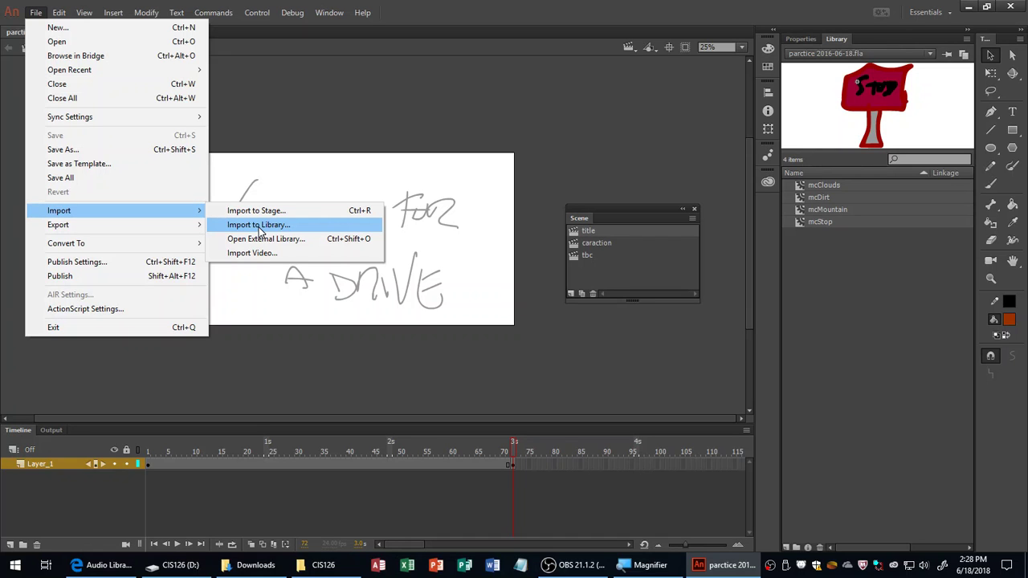
left_click(259, 233)
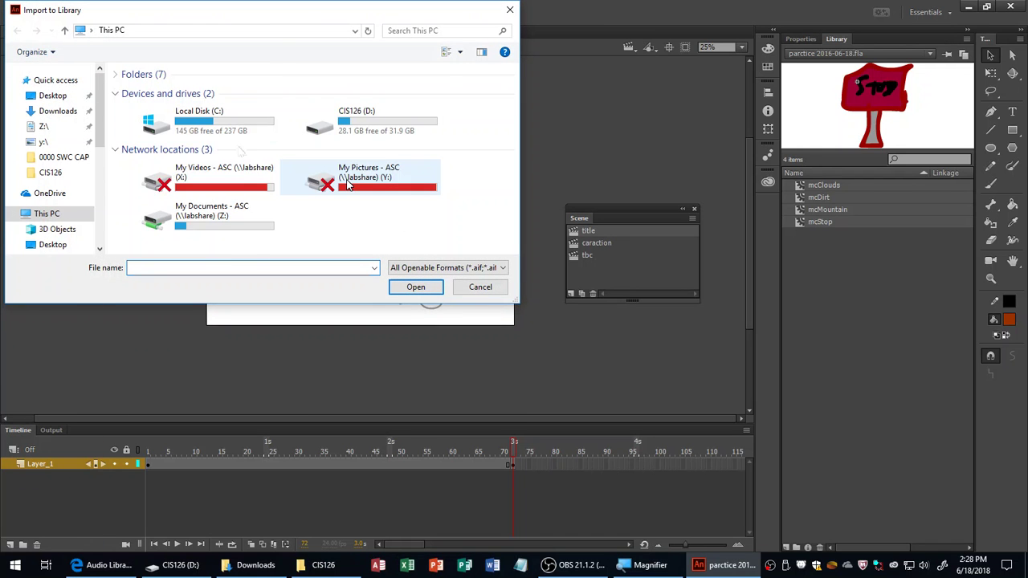
double_click(179, 97)
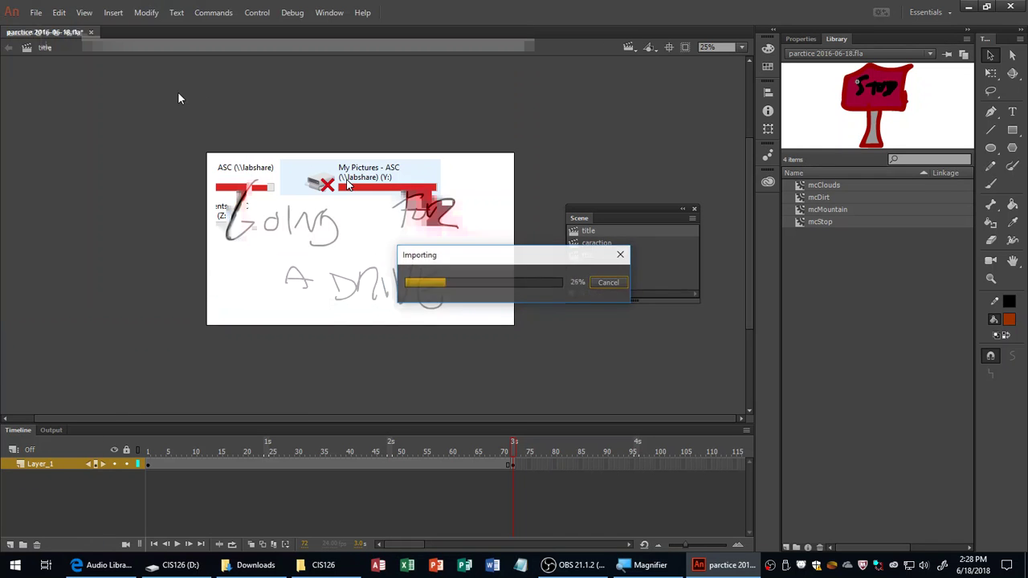
left_click(848, 233)
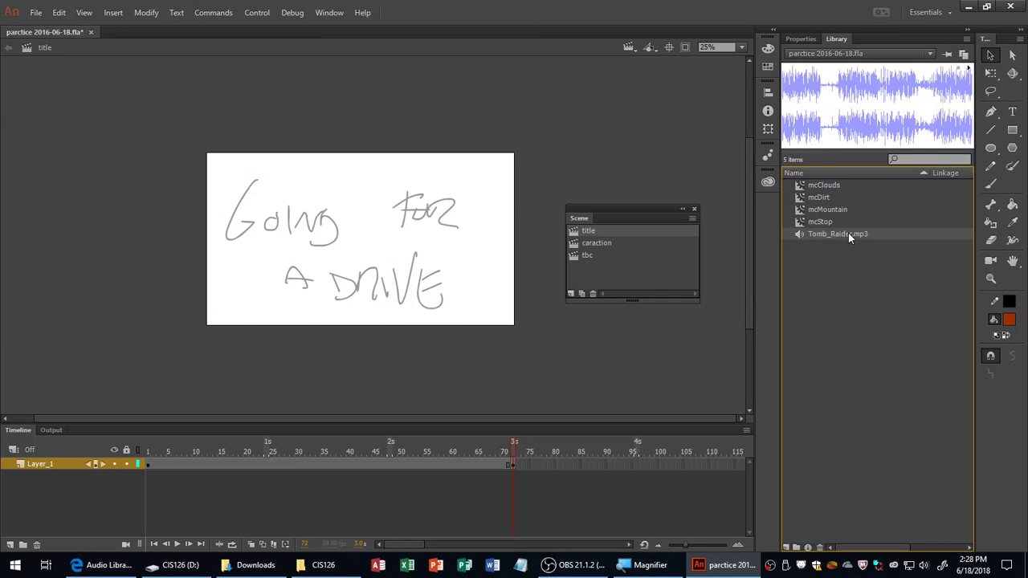
key("ctrl+s")
- Go through the title and tbc scenes and open the caraction scene for editing
left_click(601, 244)
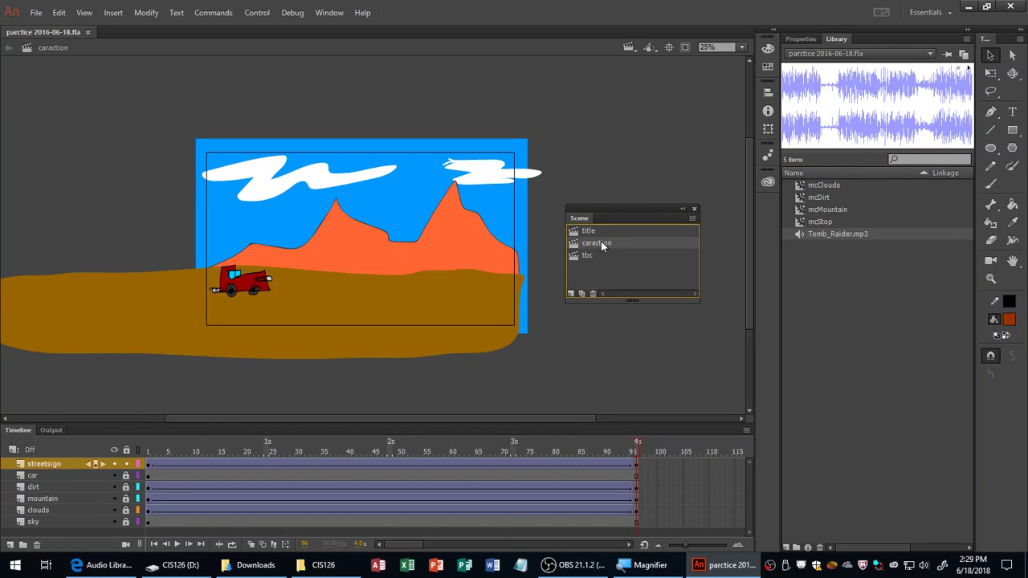
left_click(605, 232)
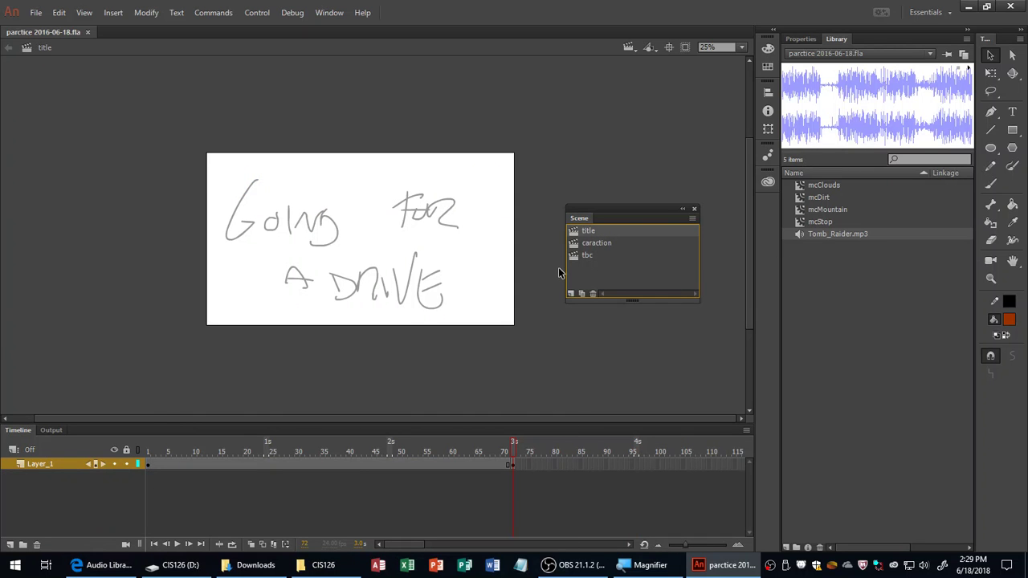
left_click(588, 256)
left_click(586, 244)
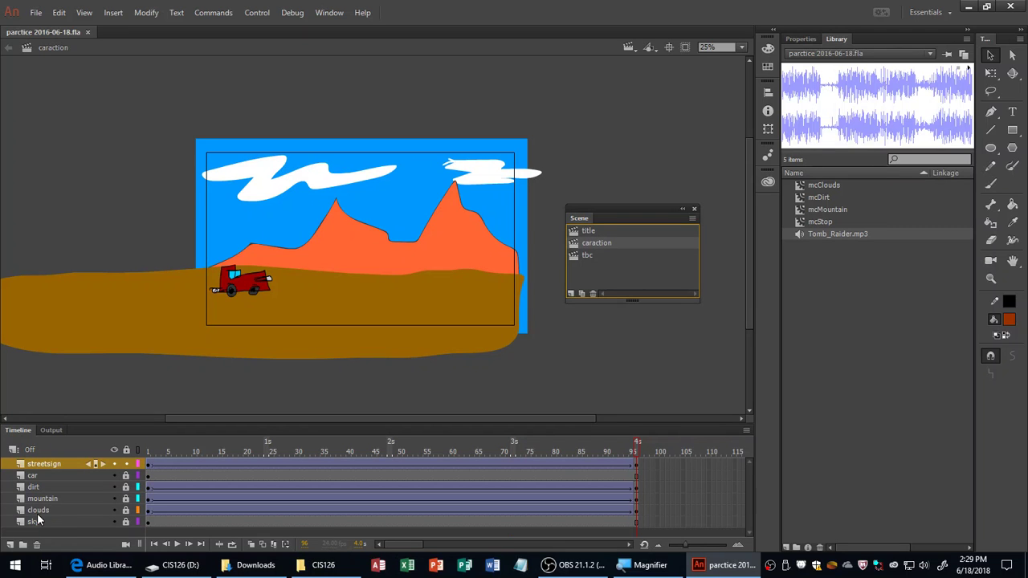
- Enlarge the timeline and add a layer named music below the sky layer in the caraction scene
left_click_drag(140, 420, 150, 391)
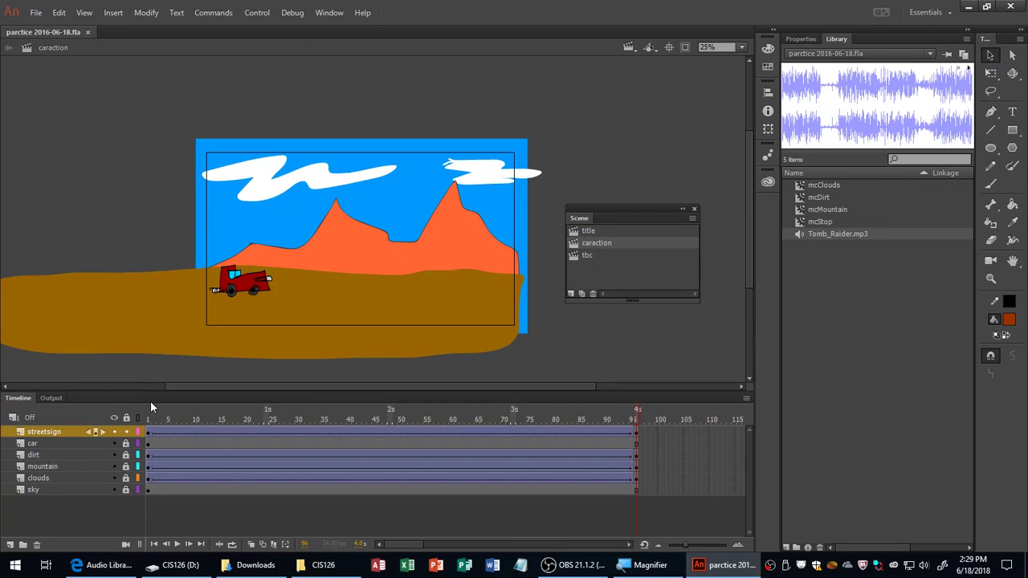
left_click(9, 544)
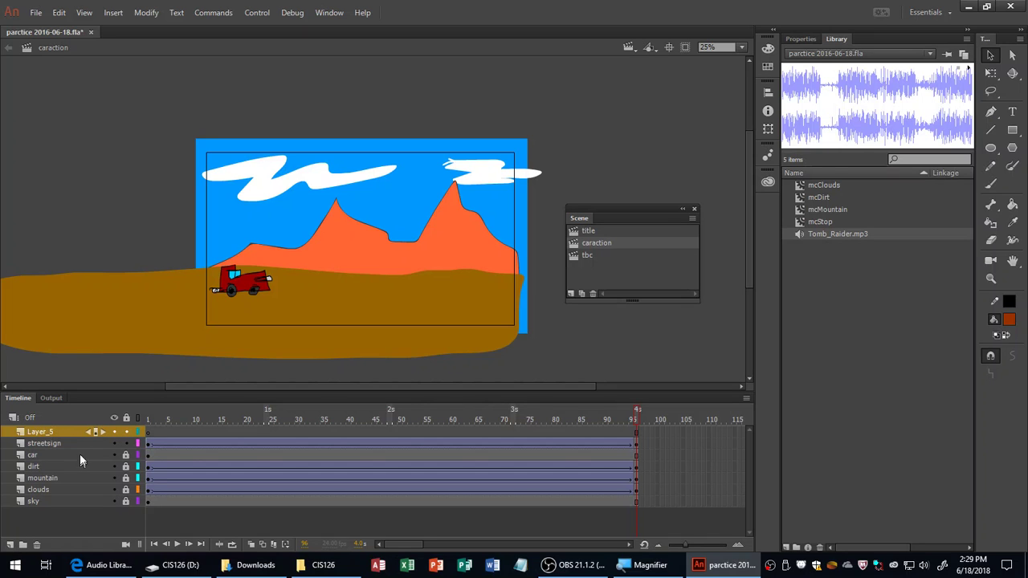
left_click_drag(62, 431, 61, 507)
double_click(70, 439)
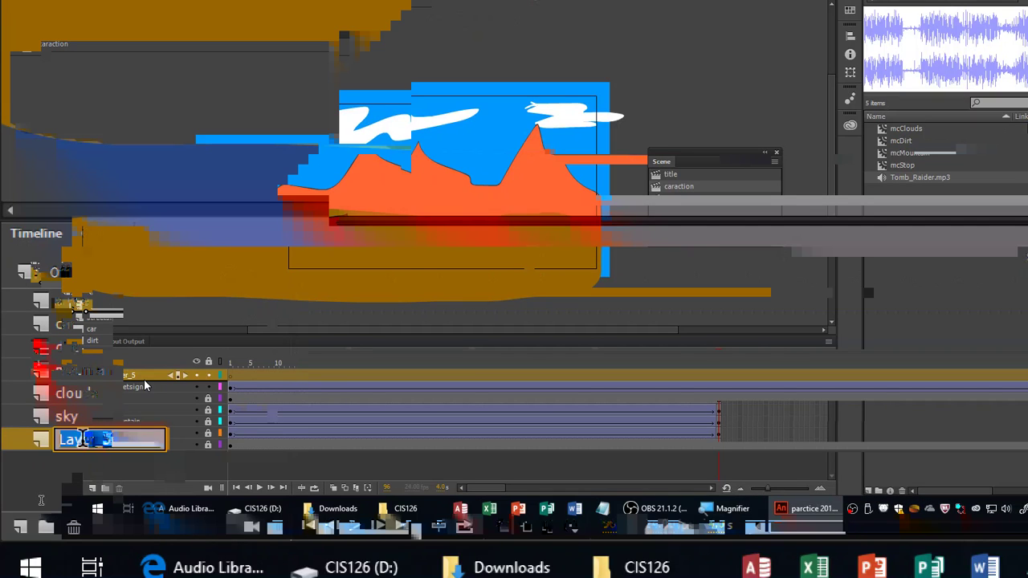
type("music")
key("Return")
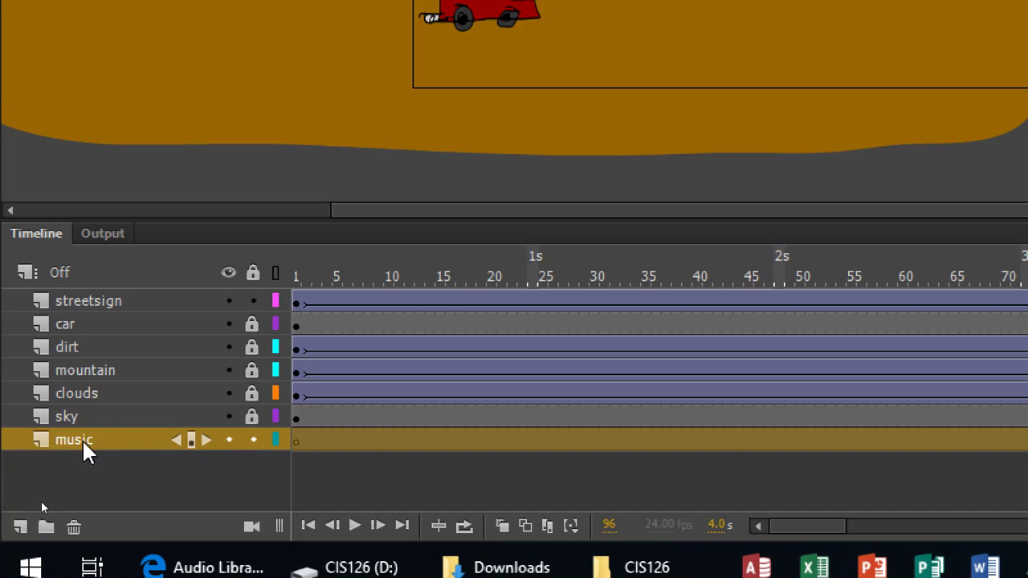
left_click(358, 486)
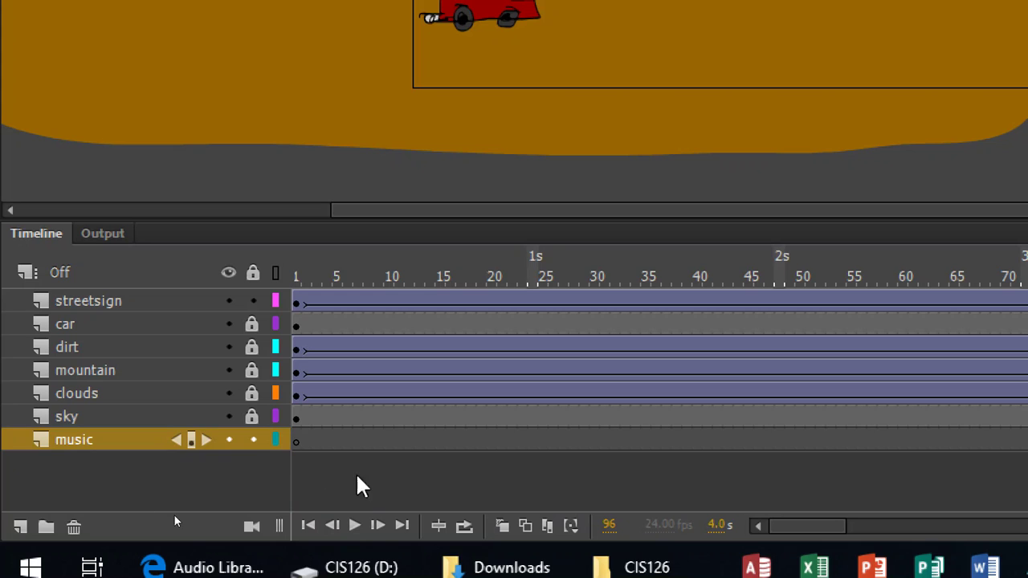
- Assign the Tomb_Raider.mp3 sound to the music layer from frame 1 with Stream sync
left_click(295, 441)
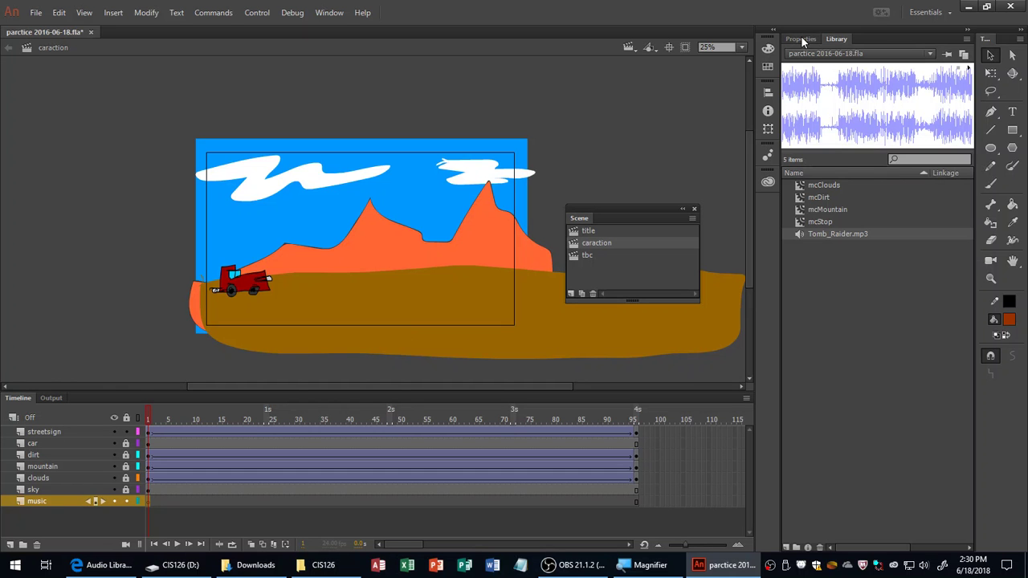
left_click(801, 39)
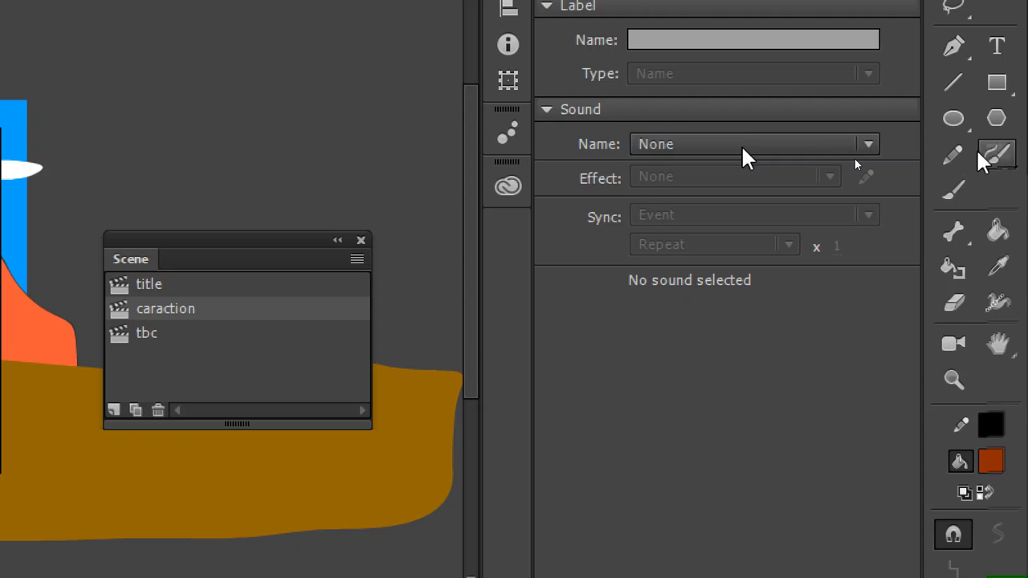
left_click(741, 147)
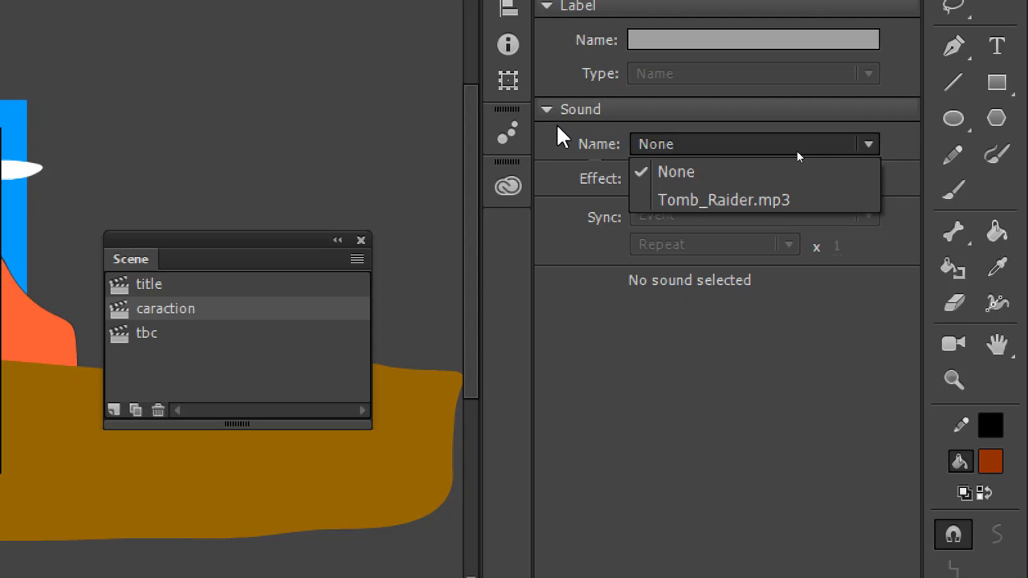
left_click(666, 215)
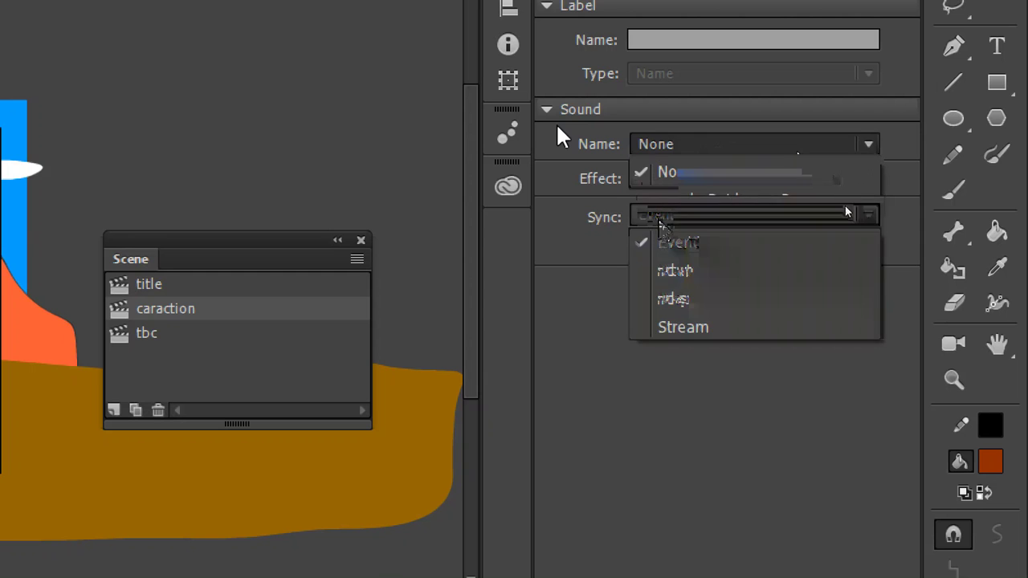
left_click(699, 333)
key("super+minus")
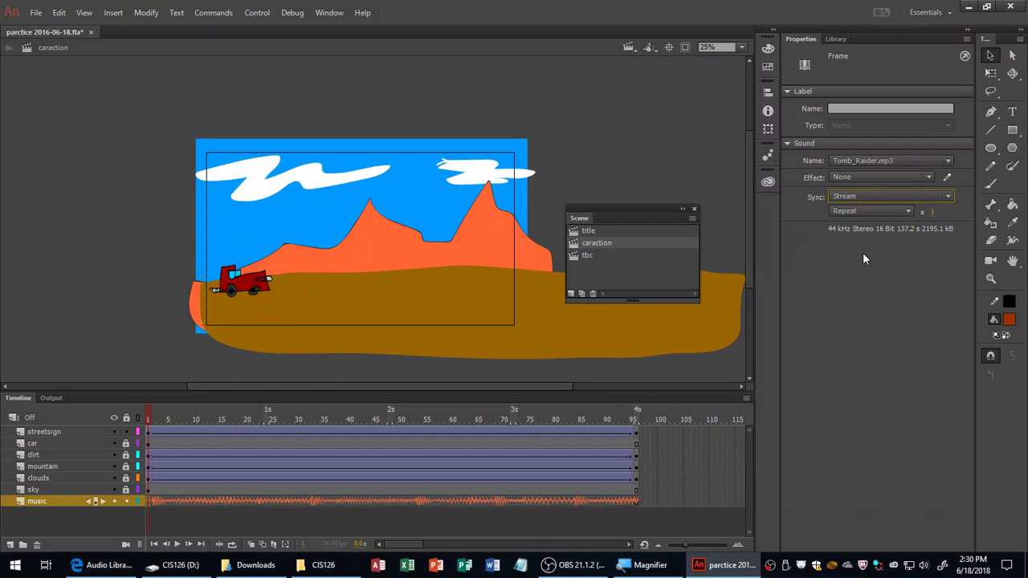
- Examine the sound waveform along the music layer and its sync setting at several frames
key("super+plus")
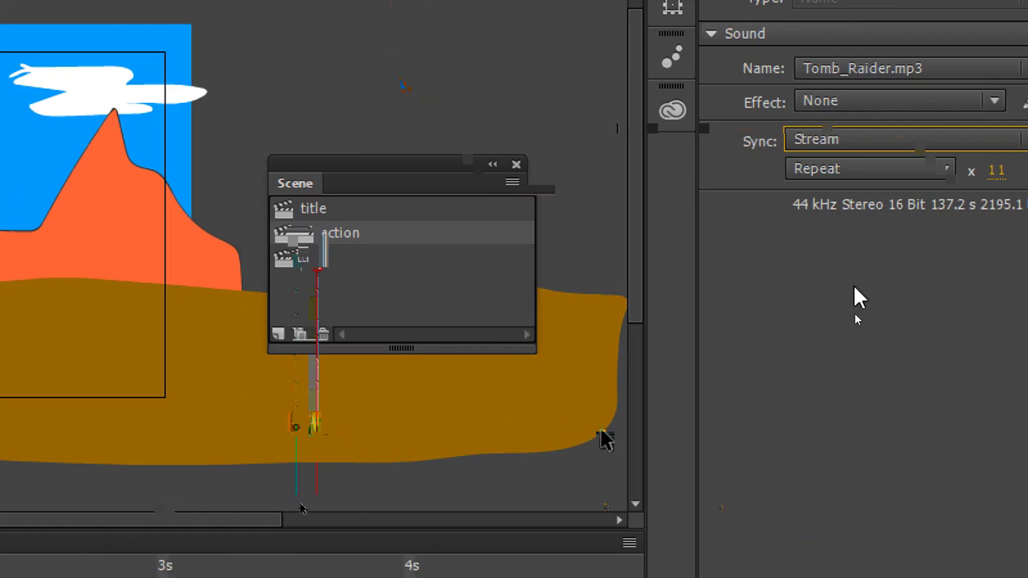
key("super+minus")
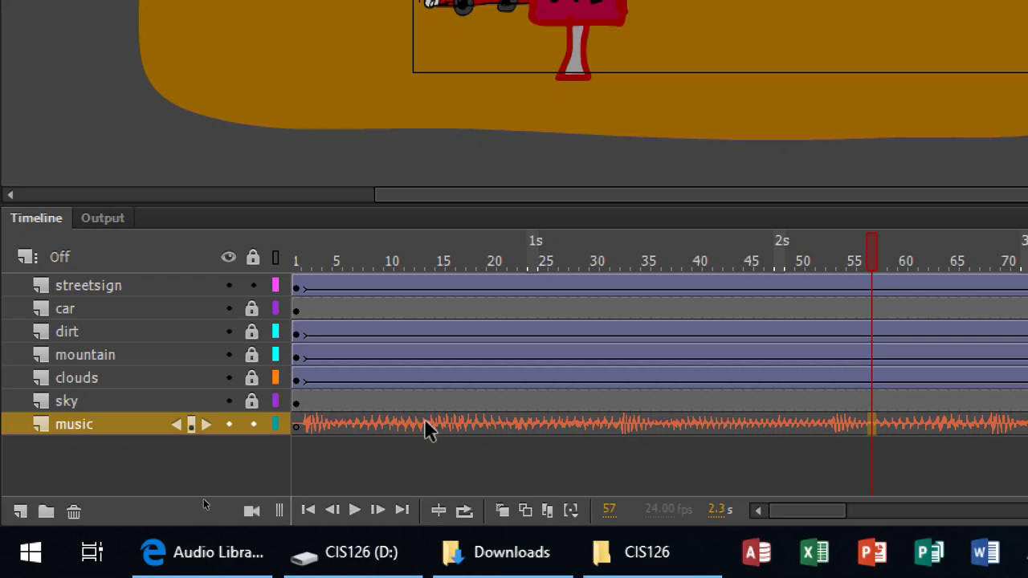
left_click(310, 426)
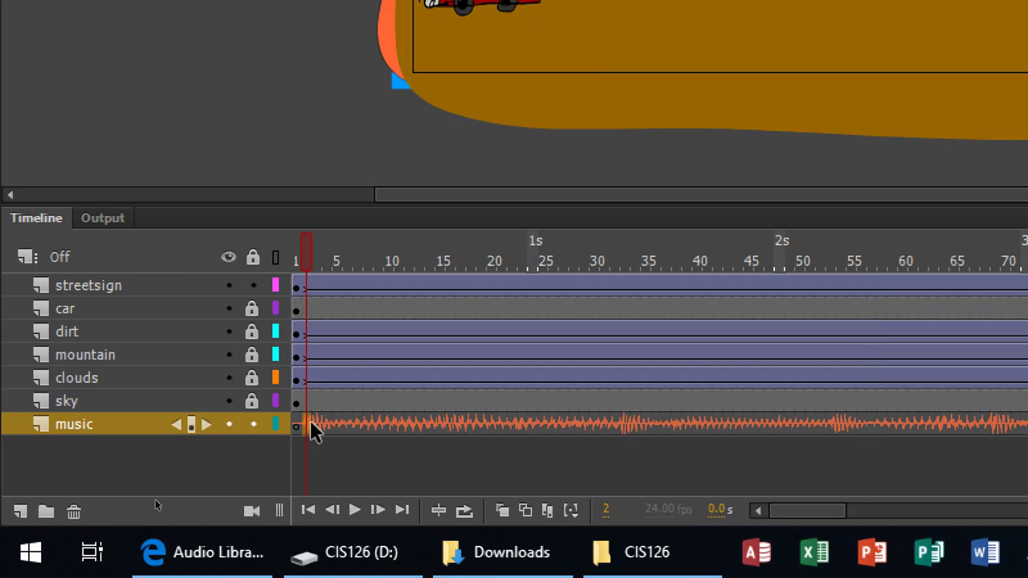
key("super+minus")
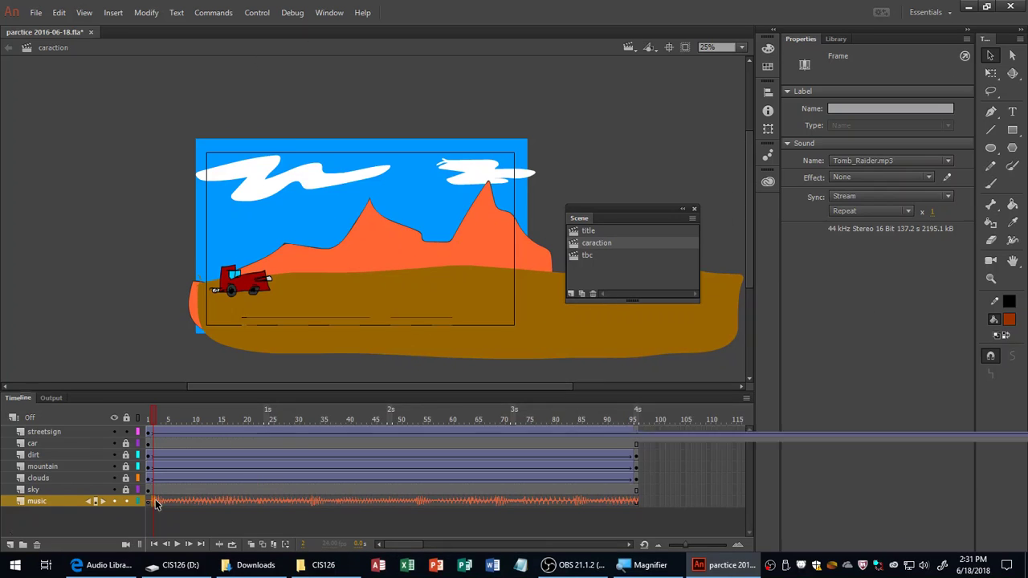
left_click(353, 501)
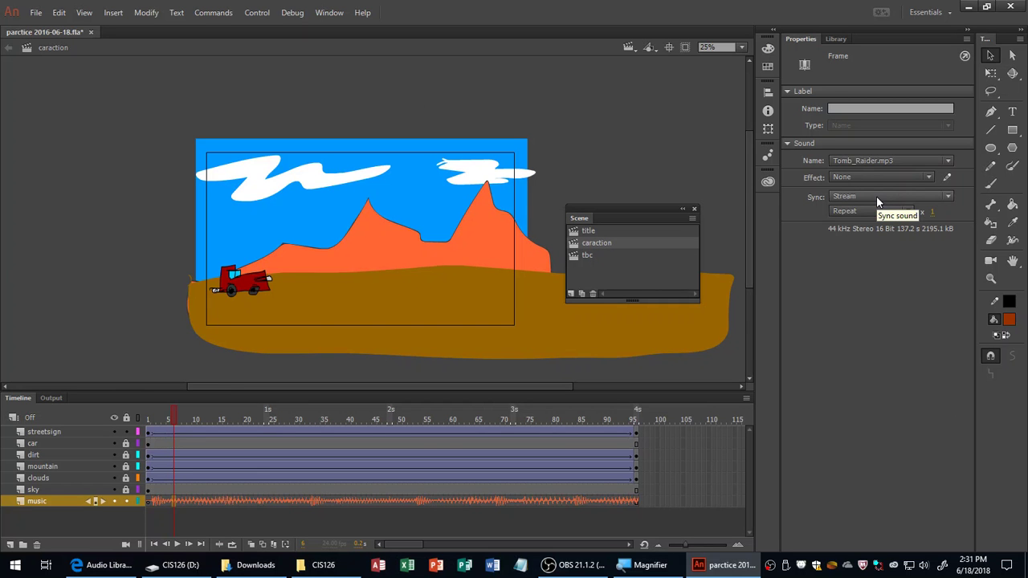
- Test the movie with its music twice, checking the music layer's sound settings between the two playbacks
key("ctrl+Return")
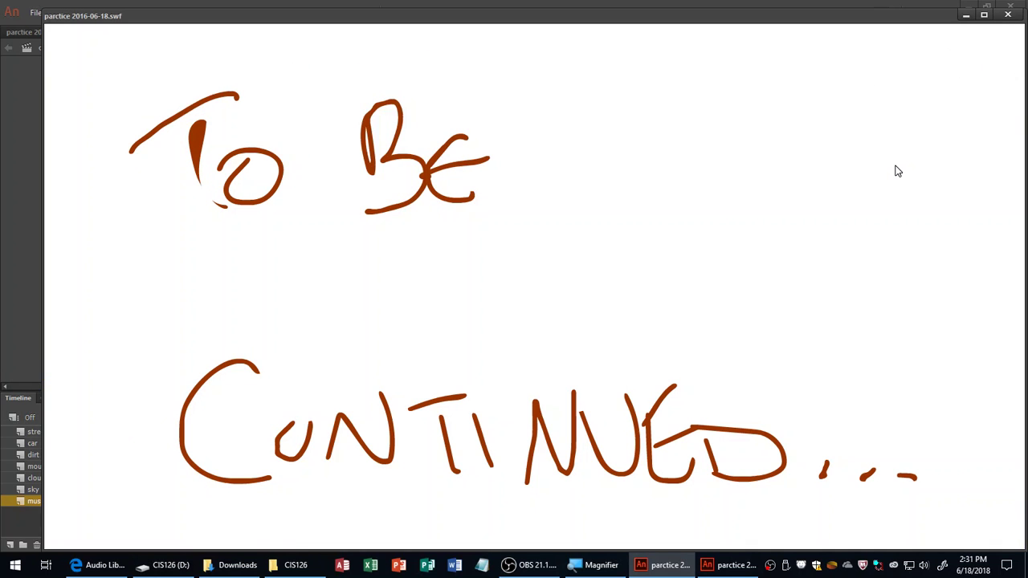
left_click(1008, 14)
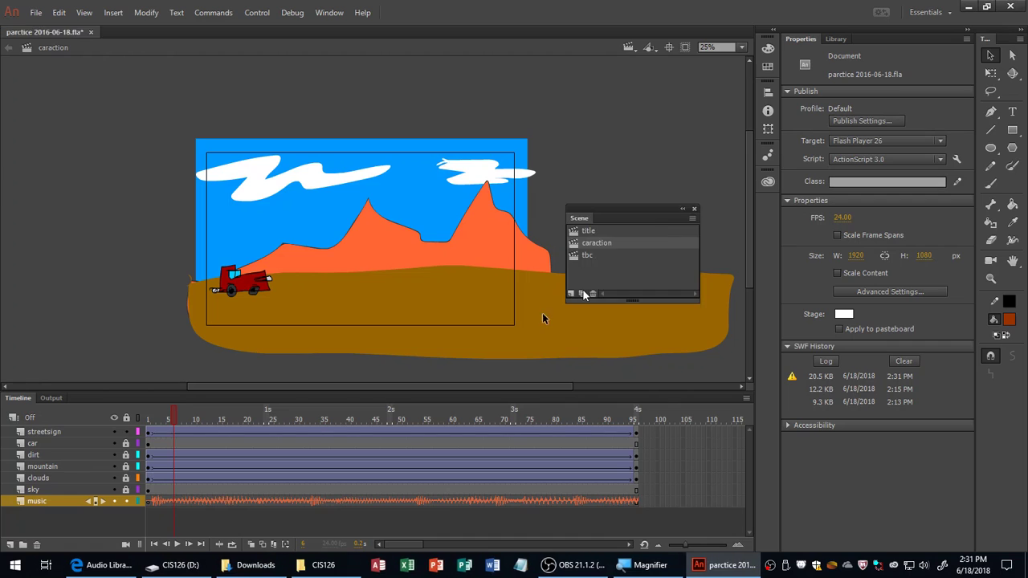
left_click(297, 502)
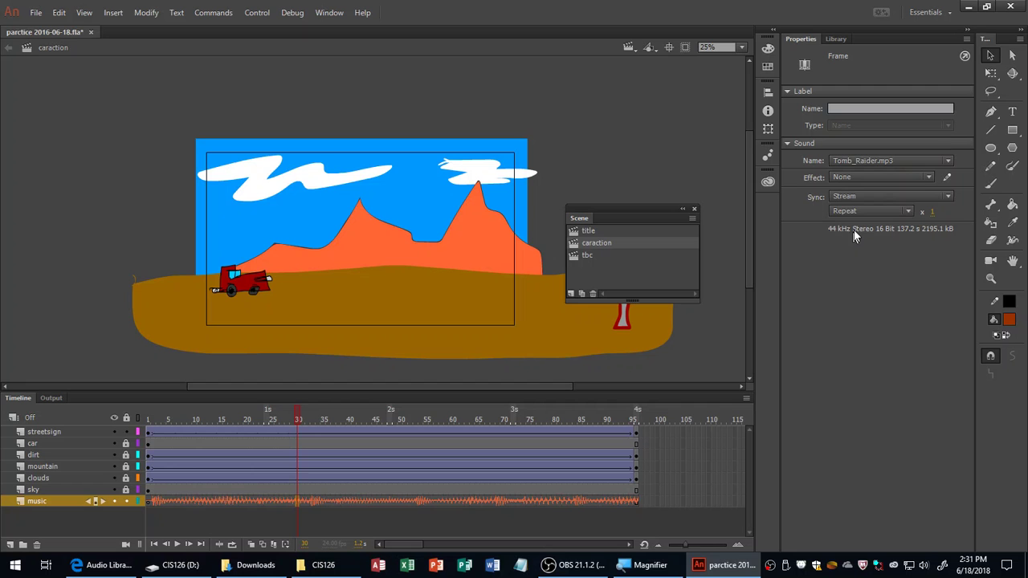
left_click(724, 155)
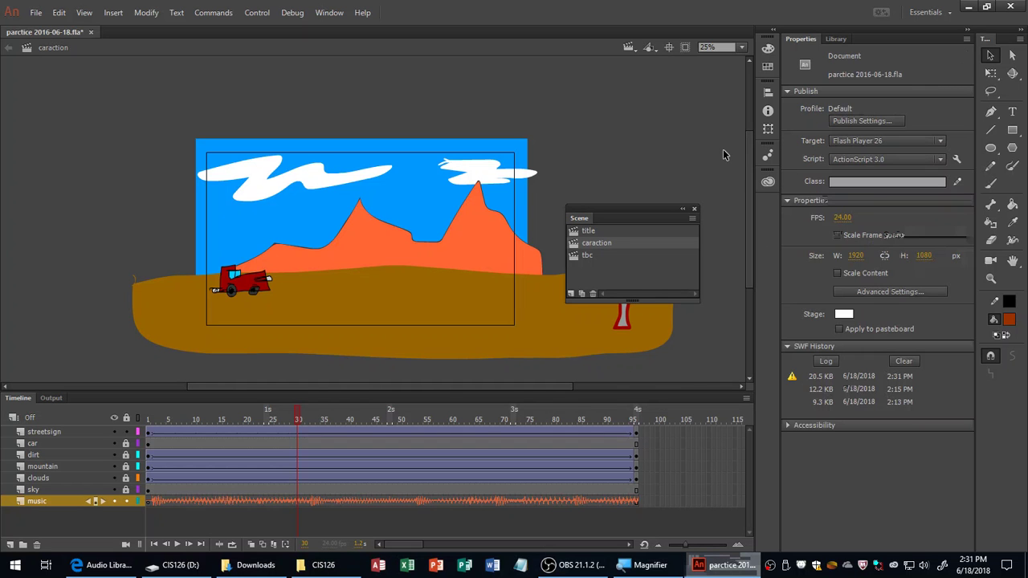
key("ctrl+Return")
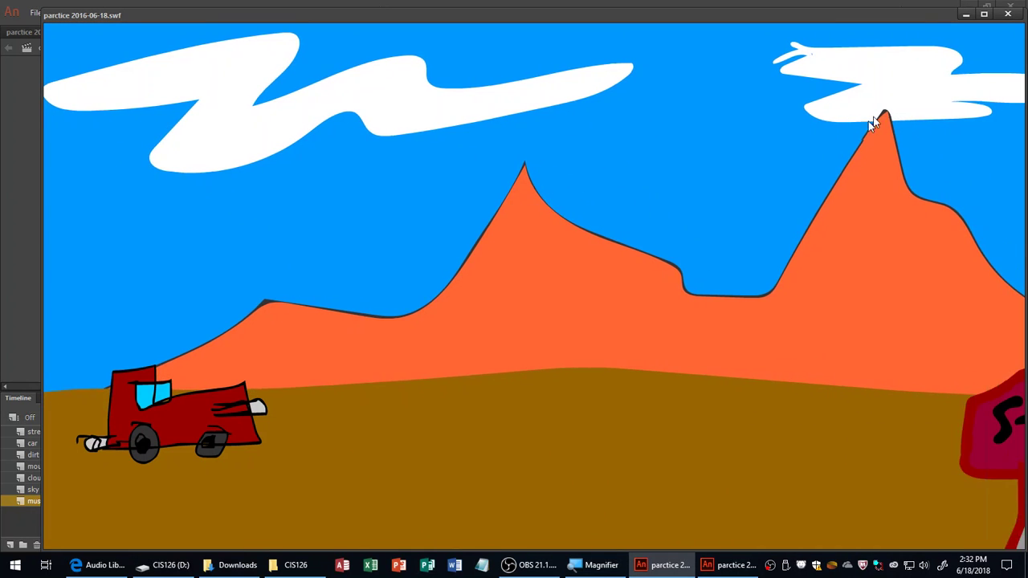
left_click(1007, 14)
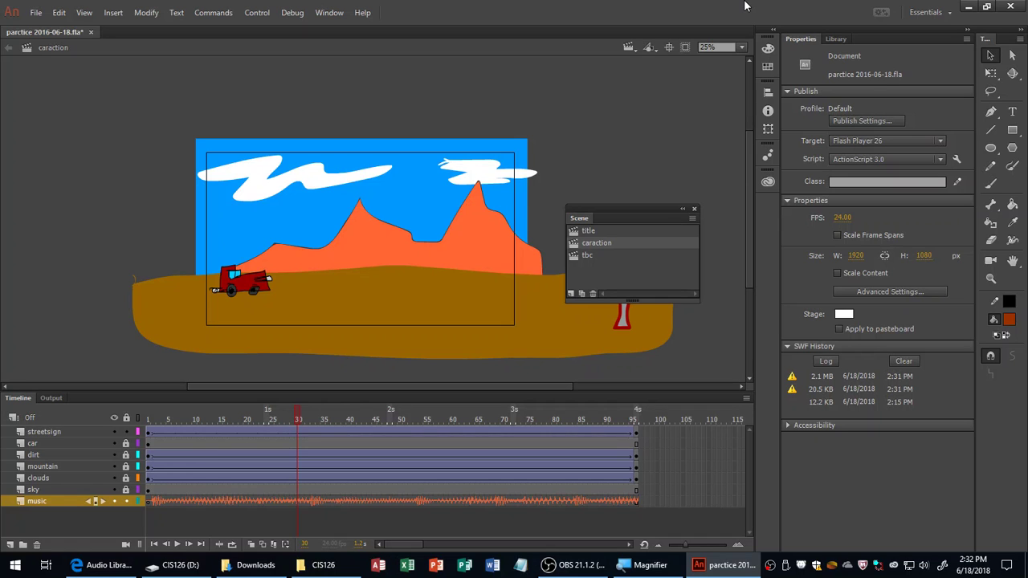
- Remove the Tomb_Raider.mp3 sound from the music layer in the caraction scene
left_click(389, 500)
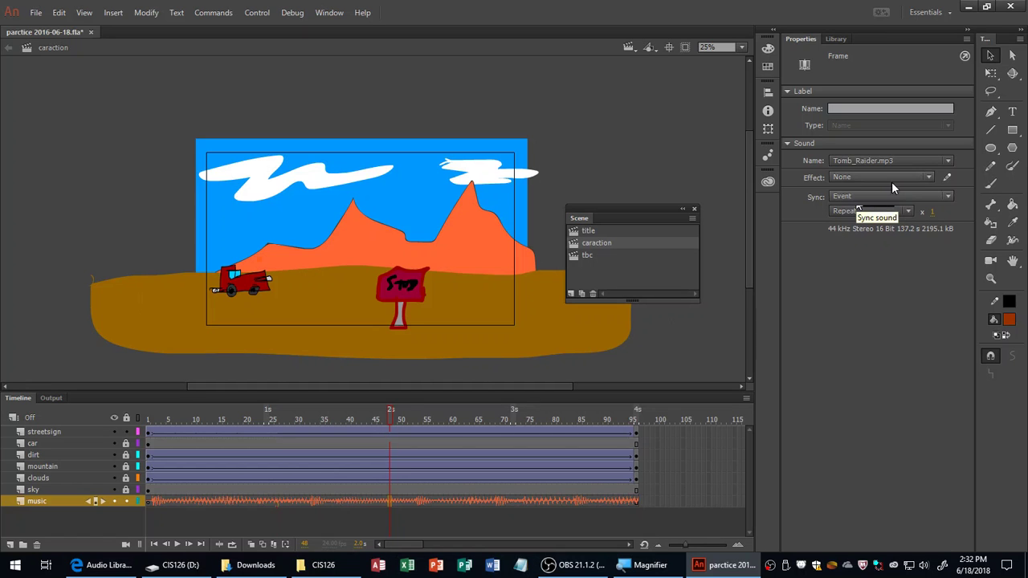
left_click(905, 161)
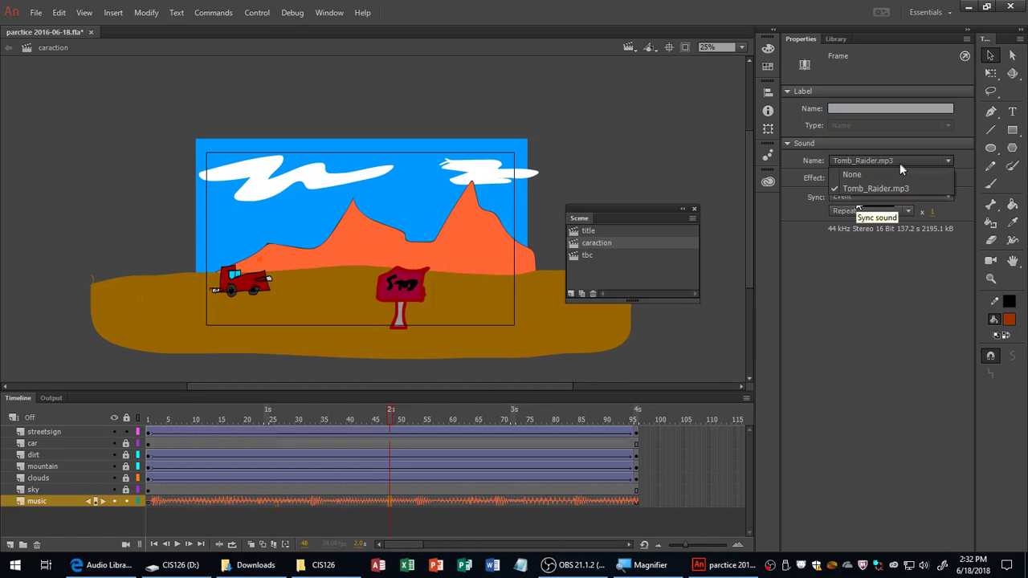
left_click(888, 170)
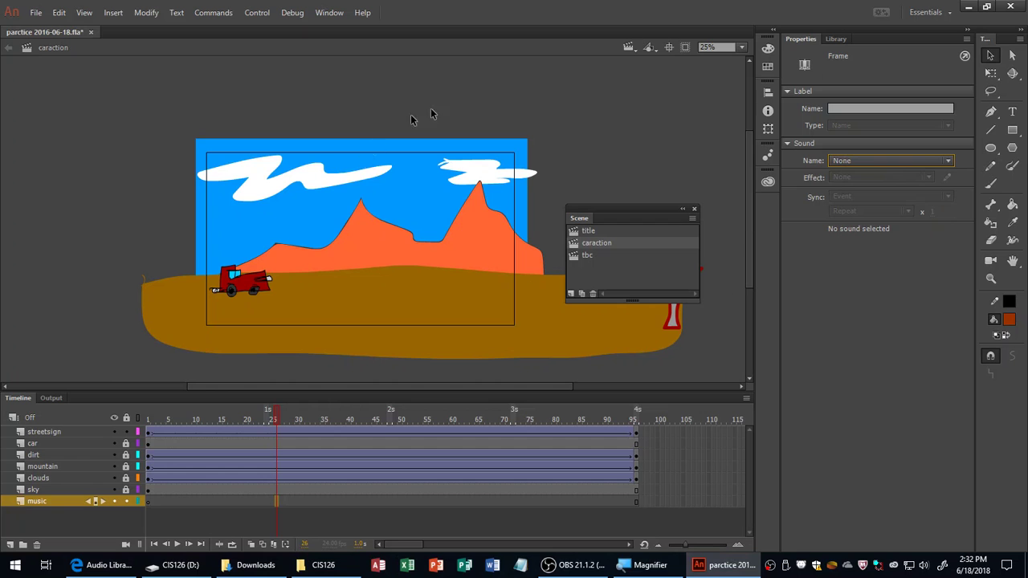
- Add a layer named mus below Layer_1 in the title scene and assign the Tomb_Raider.mp3 sound to it
left_click(614, 231)
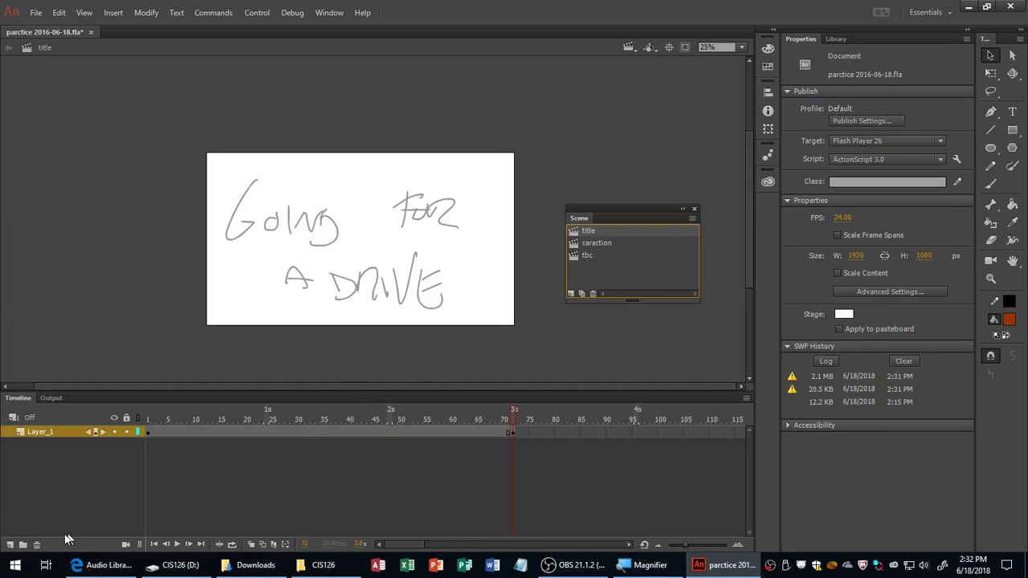
left_click(10, 544)
left_click_drag(33, 432, 29, 448)
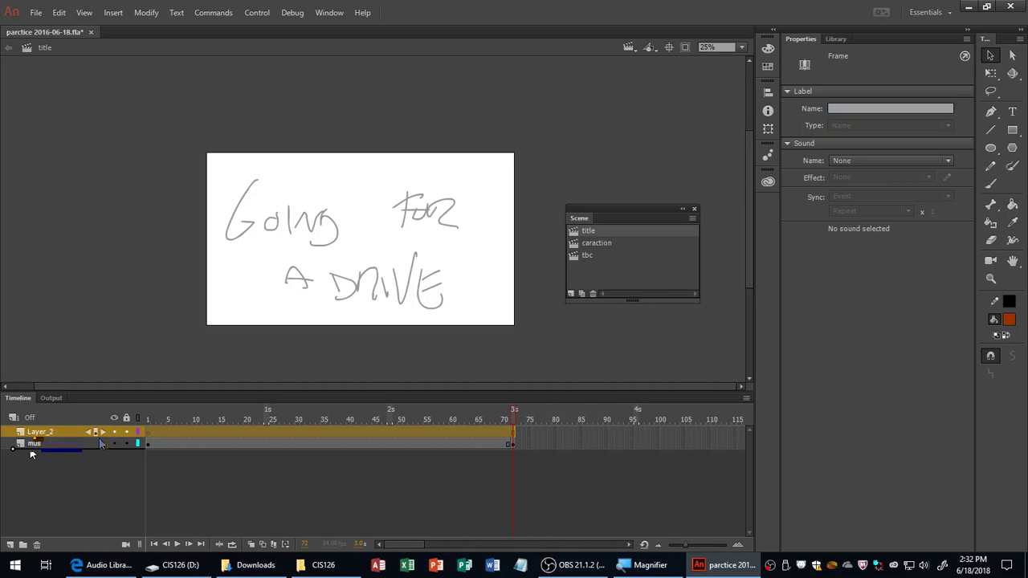
left_click(856, 161)
left_click(862, 187)
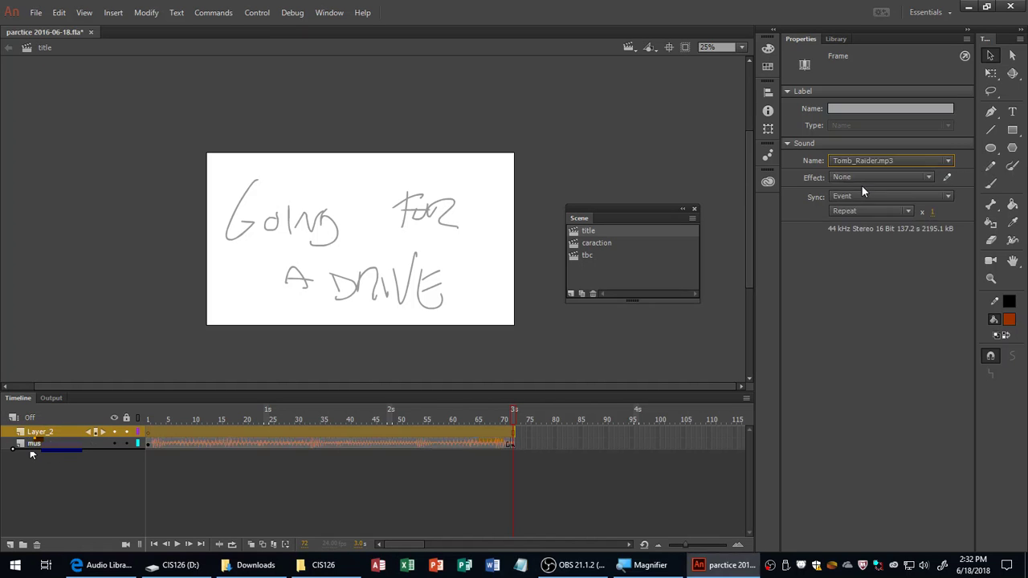
- Test the movie with the title scene's music and play back the title timeline
left_click(664, 140)
key("ctrl+Return")
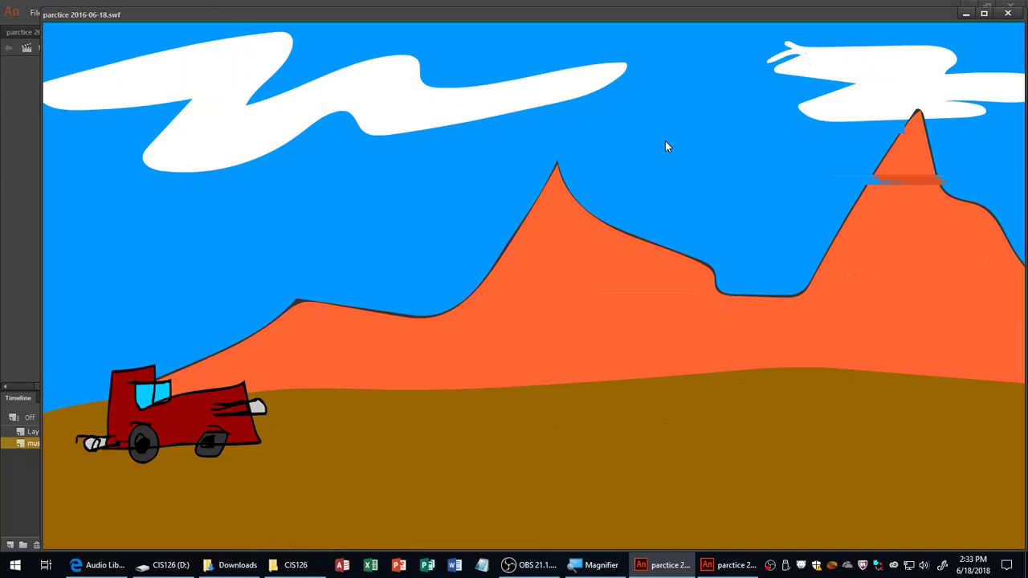
key("ctrl+w")
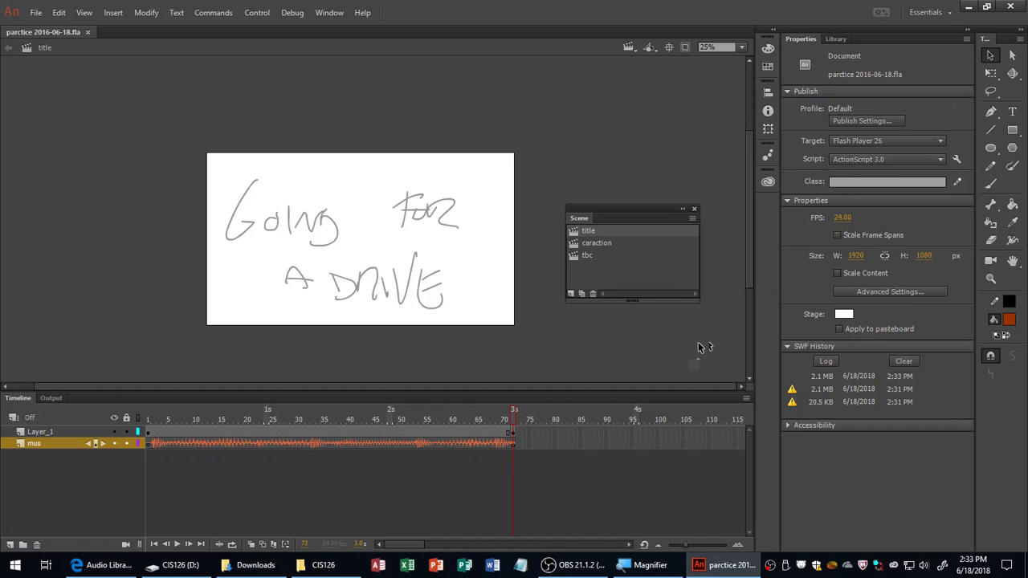
key("Return")
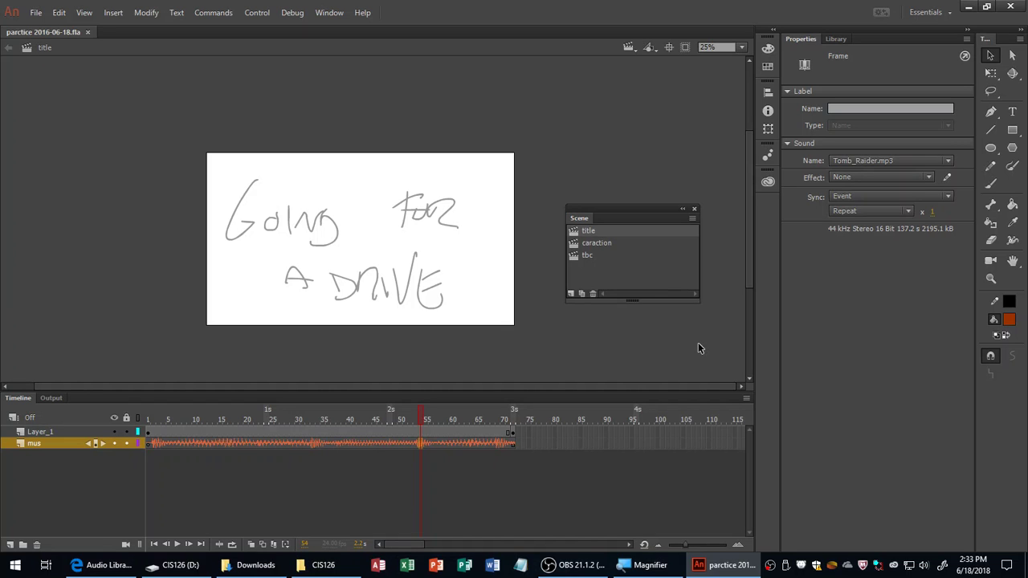
- Set the sync of the sound on the title scene's mus layer to Stream
left_click(329, 446)
left_click(454, 457)
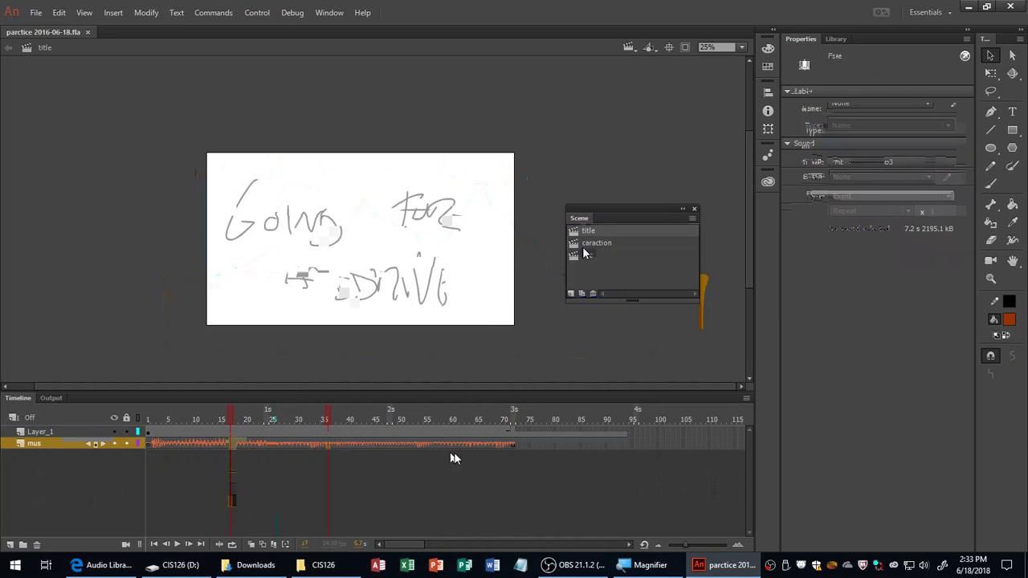
left_click(415, 443)
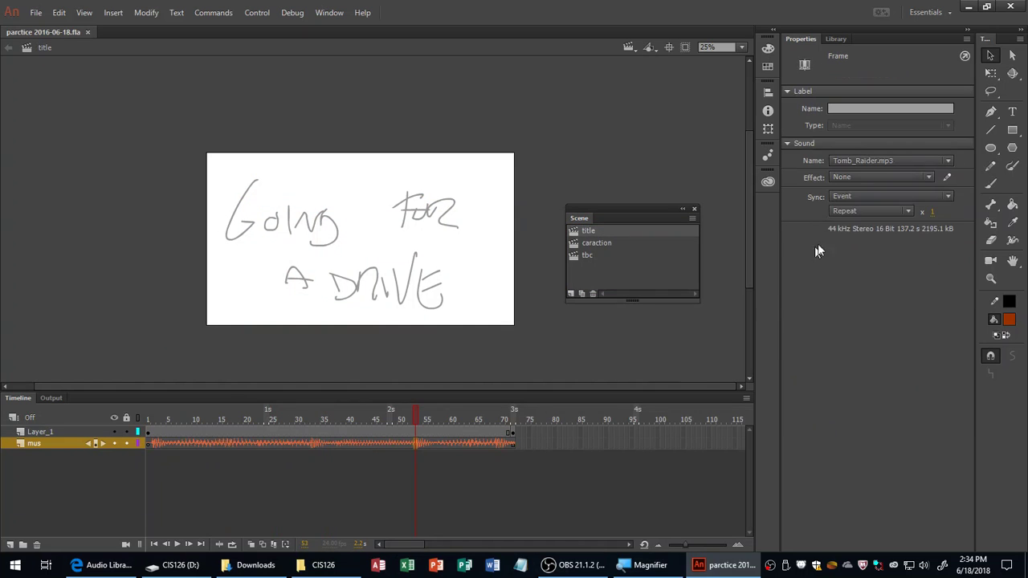
left_click(852, 197)
left_click(862, 252)
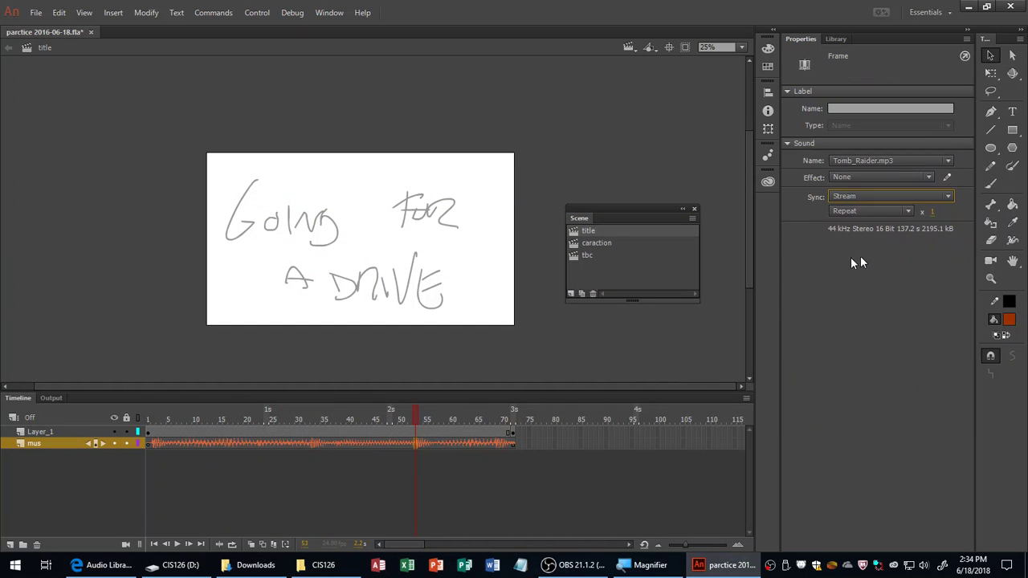
- Assign the Tomb_Raider.mp3 sound to the caraction scene's music layer with Stream sync
left_click(607, 243)
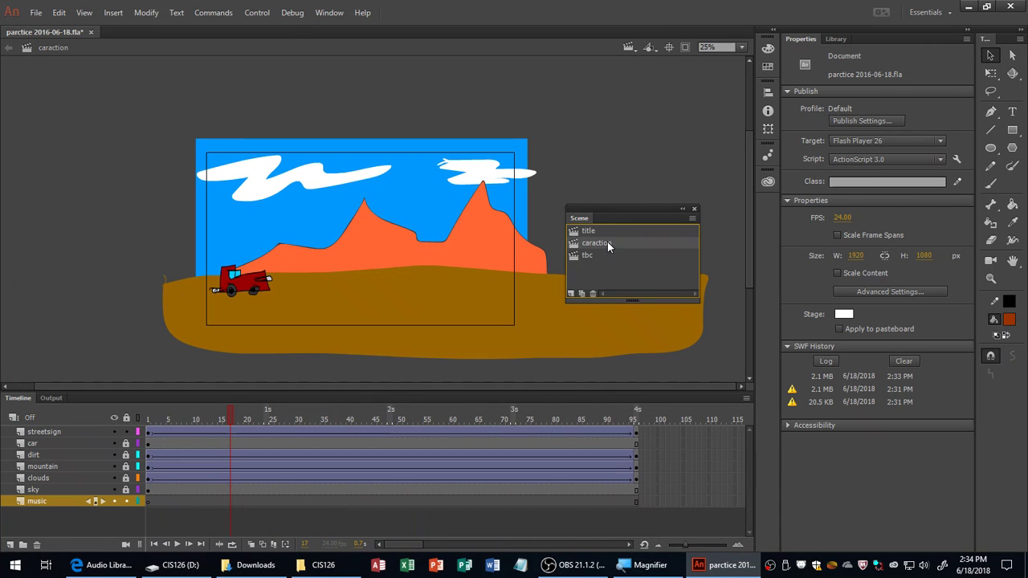
left_click(349, 501)
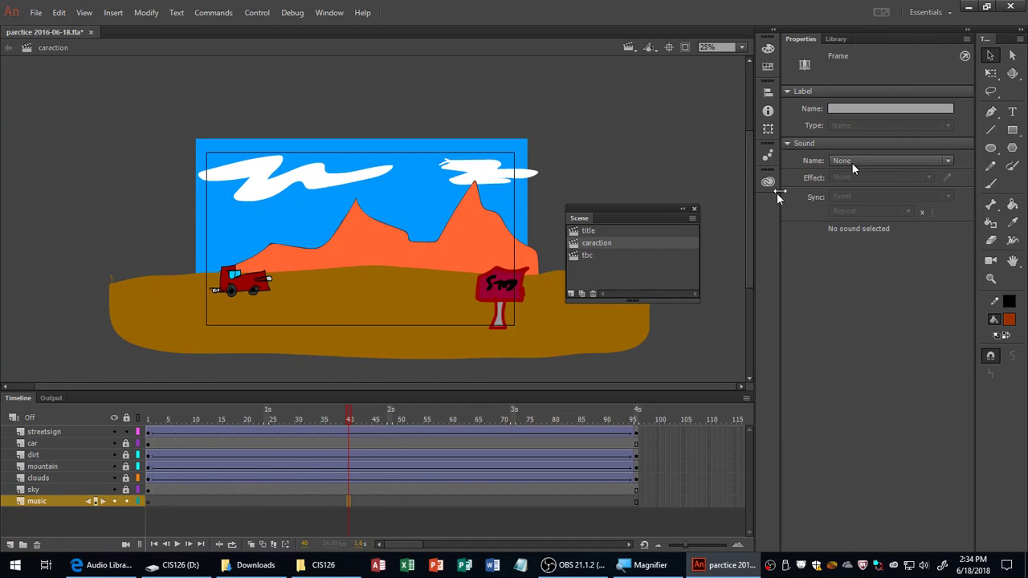
left_click(849, 197)
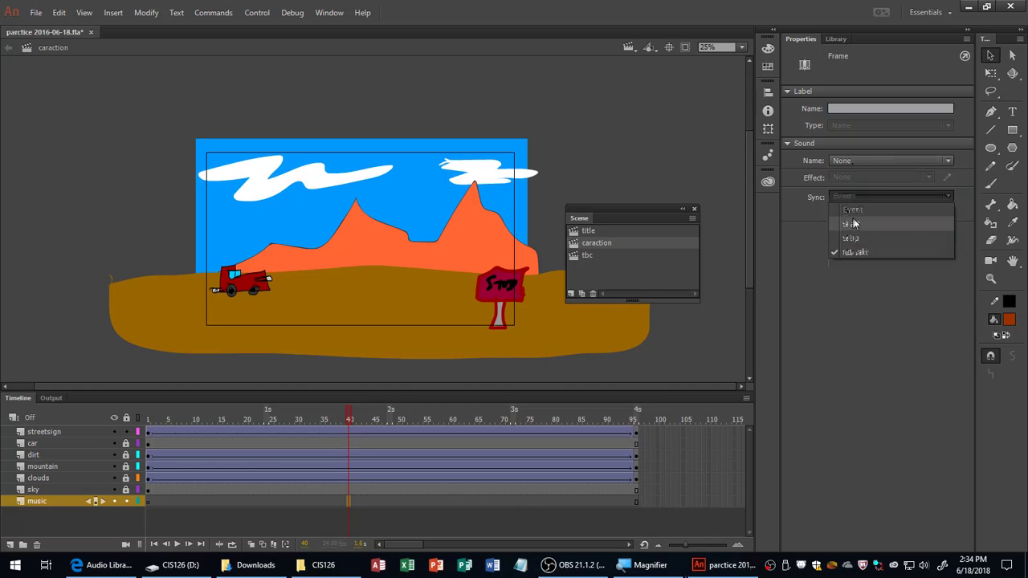
left_click(852, 209)
left_click(853, 198)
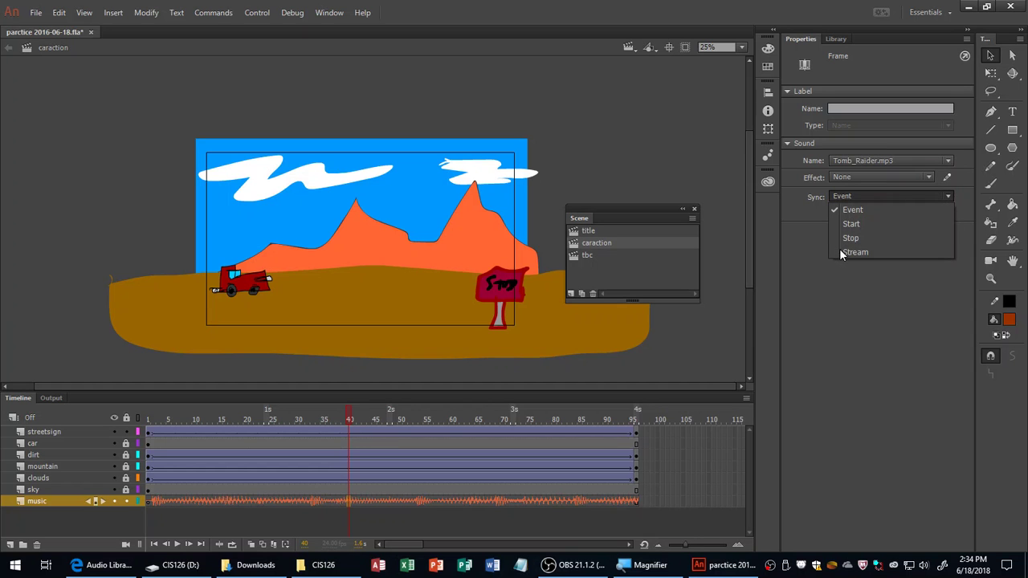
left_click(842, 251)
- Test the movie with streaming music in both the title and caraction scenes
left_click(673, 149)
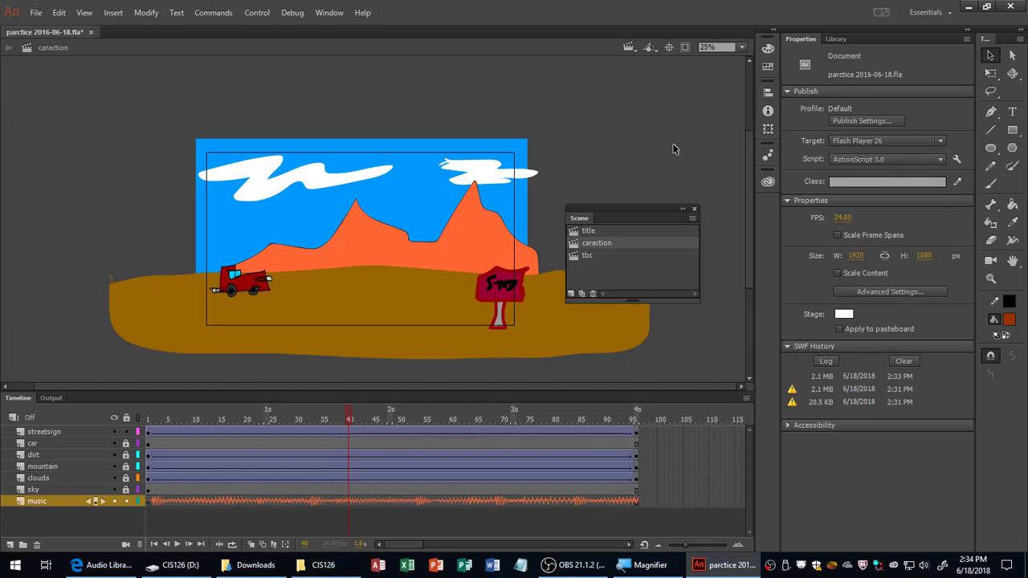
key("ctrl+Return")
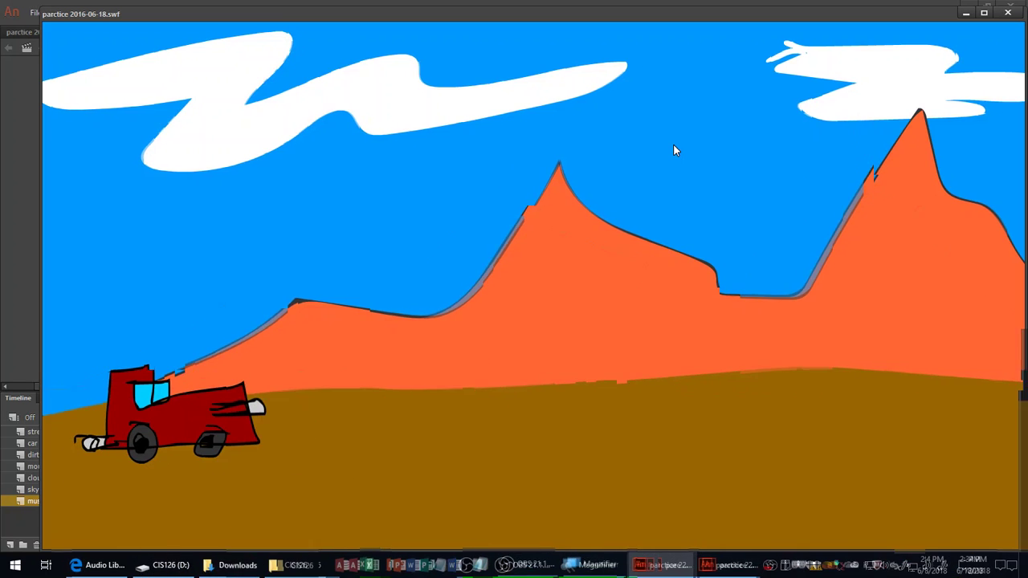
key("ctrl+w")
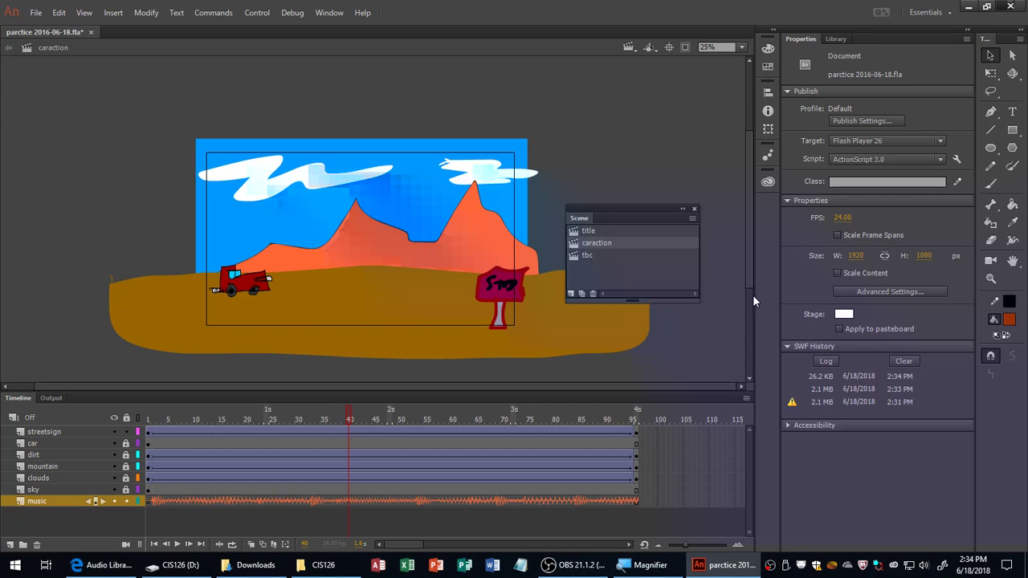
- Examine the sound envelope of the caraction scene's music layer
left_click(504, 501)
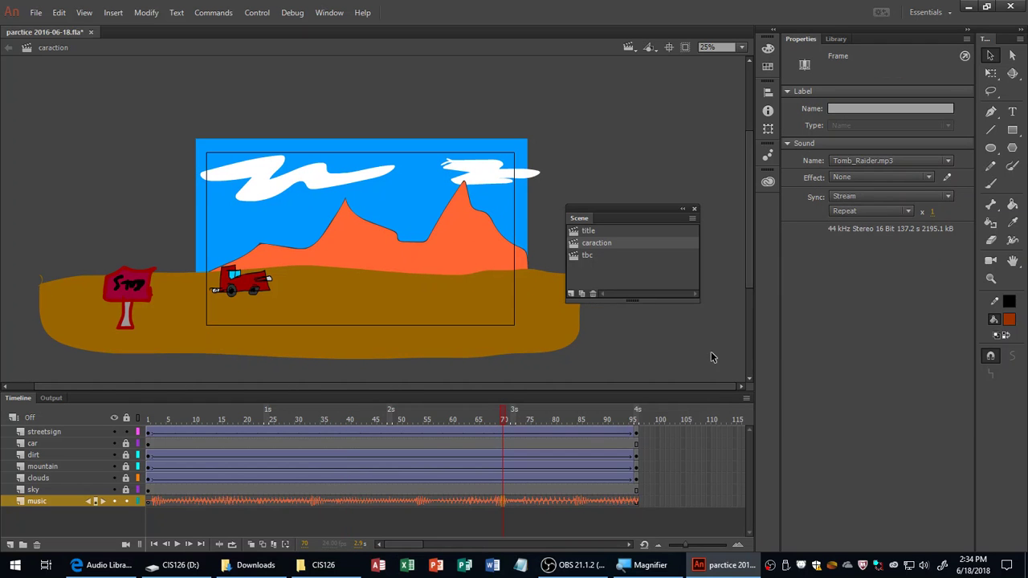
left_click(947, 176)
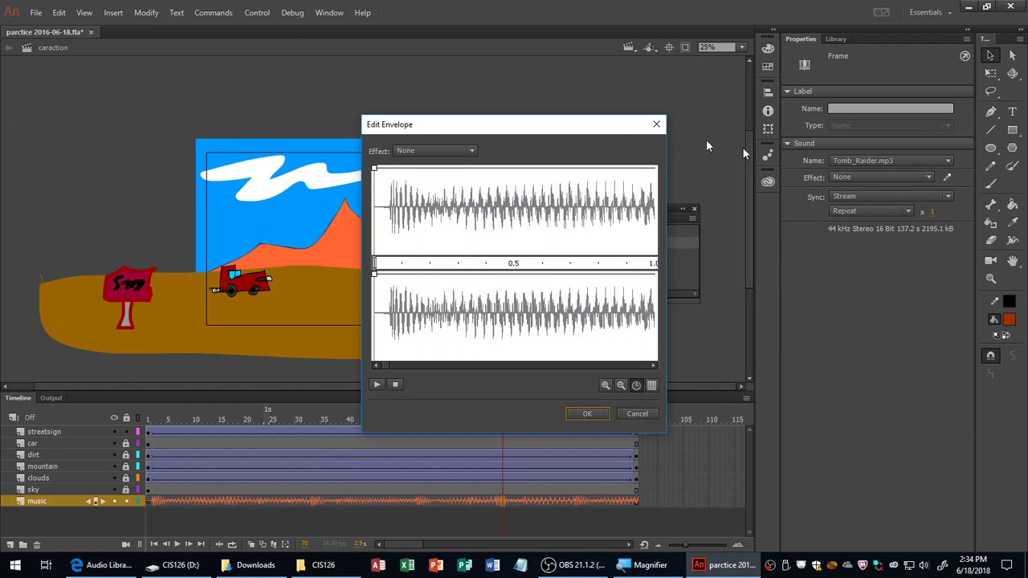
left_click(656, 123)
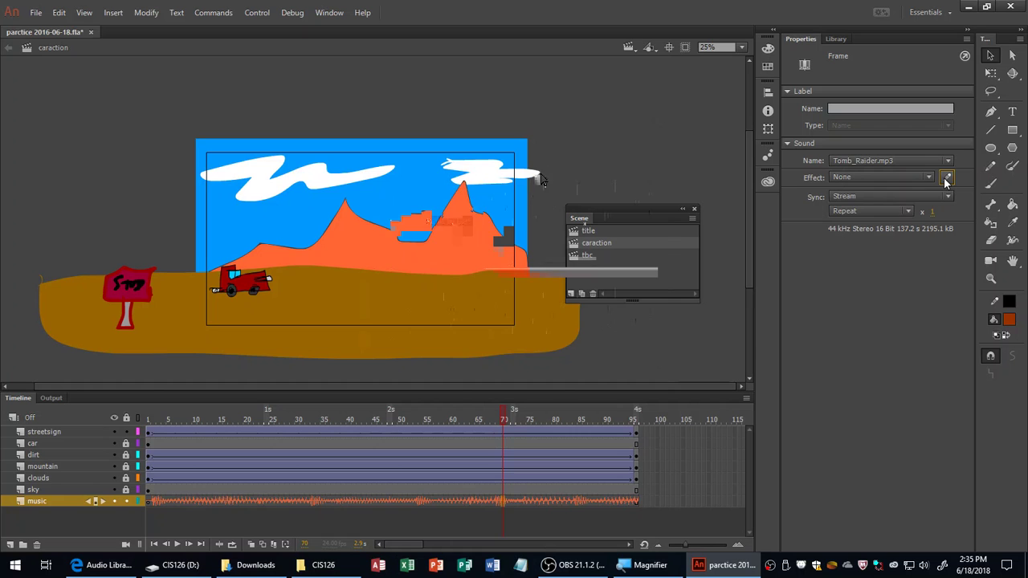
- Trim the caraction music in the Edit Envelope so it starts at about 4 seconds, and preview the sound
left_click(945, 177)
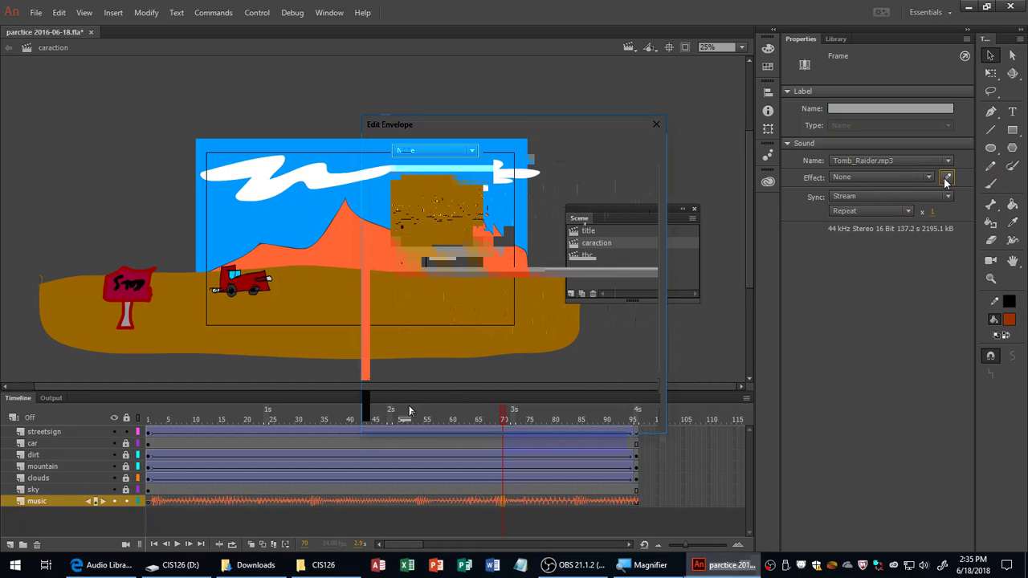
left_click(621, 387)
left_click(620, 386)
left_click(621, 386)
left_click(621, 386)
left_click(621, 386)
left_click(602, 387)
left_click(602, 387)
left_click(604, 386)
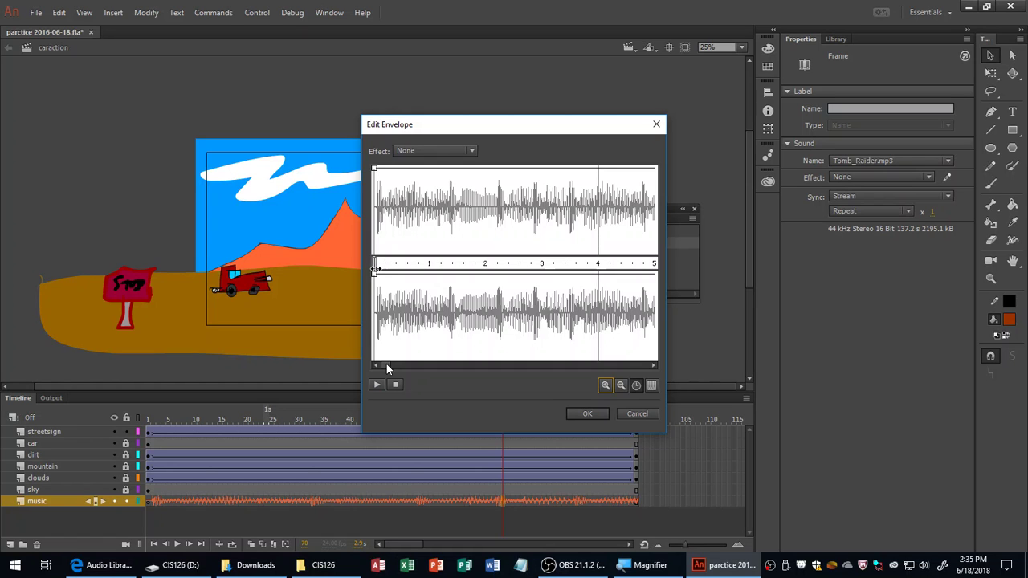
mouse_move(373, 263)
left_mouse_down()
mouse_move(534, 265)
mouse_move(401, 266)
mouse_move(559, 275)
mouse_move(374, 272)
left_mouse_up()
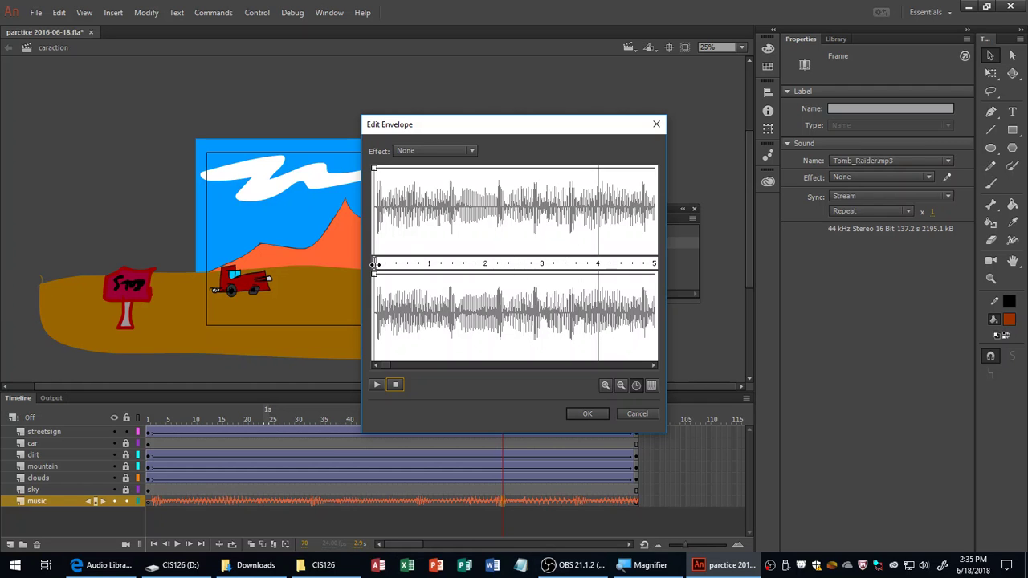
left_click(378, 385)
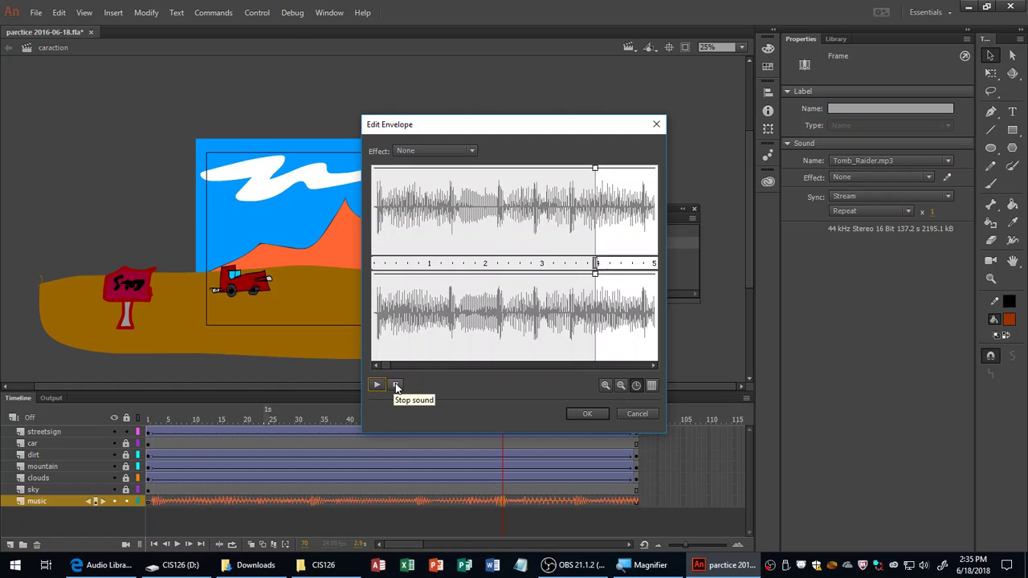
left_click(394, 386)
- Move the caraction music's start point to about 5 seconds and test the movie with the trimmed sound
left_click_drag(388, 367, 393, 367)
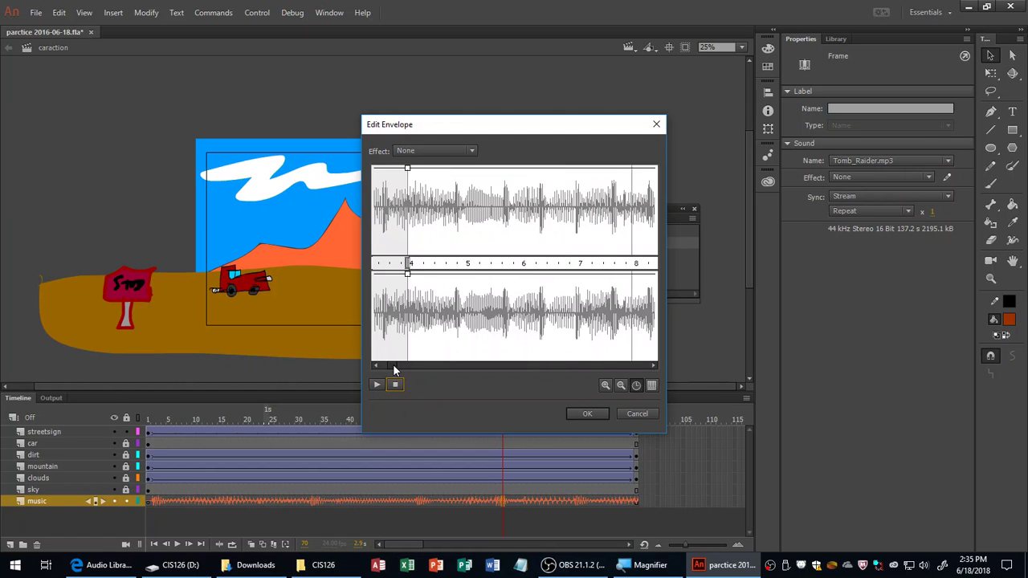
left_click_drag(396, 264, 567, 263)
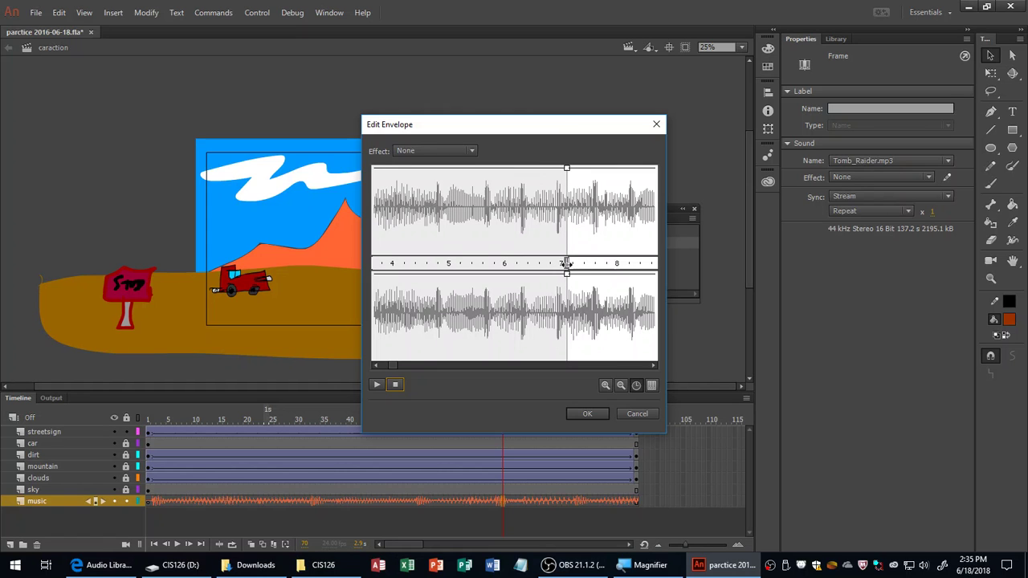
mouse_move(567, 263)
left_mouse_down()
mouse_move(471, 265)
mouse_move(502, 265)
mouse_move(448, 277)
left_mouse_up()
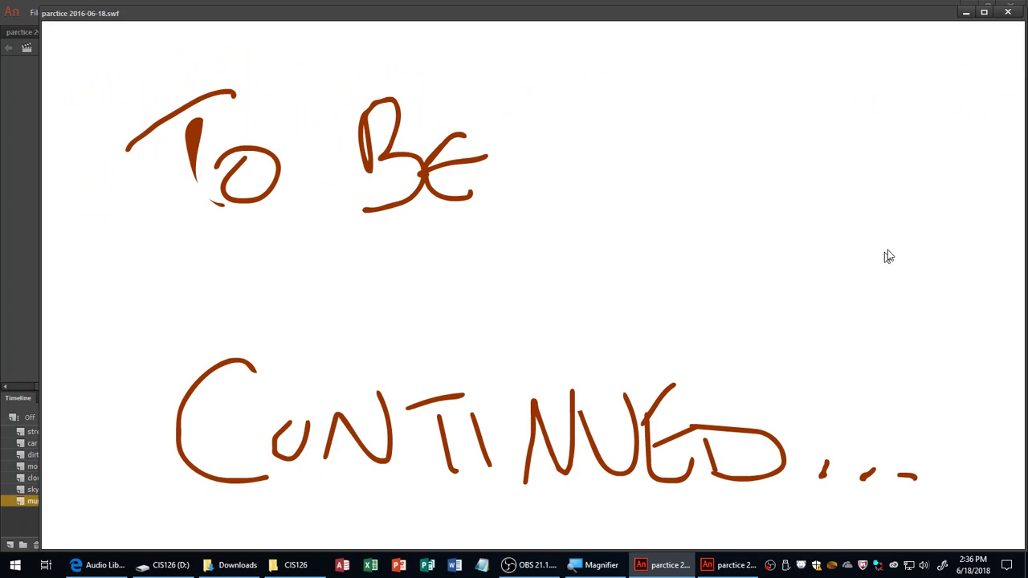
left_click(1008, 12)
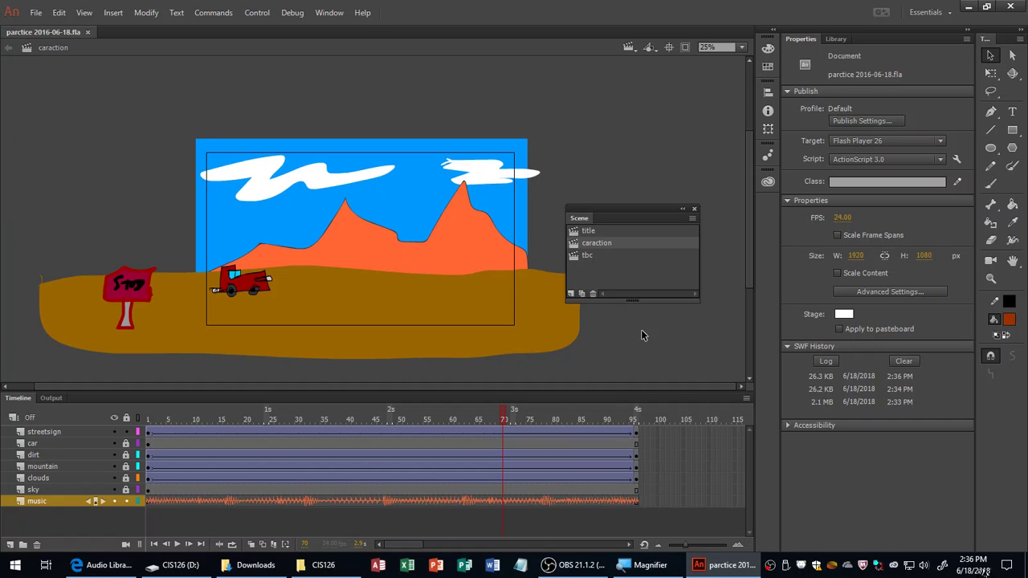
left_click(972, 565)
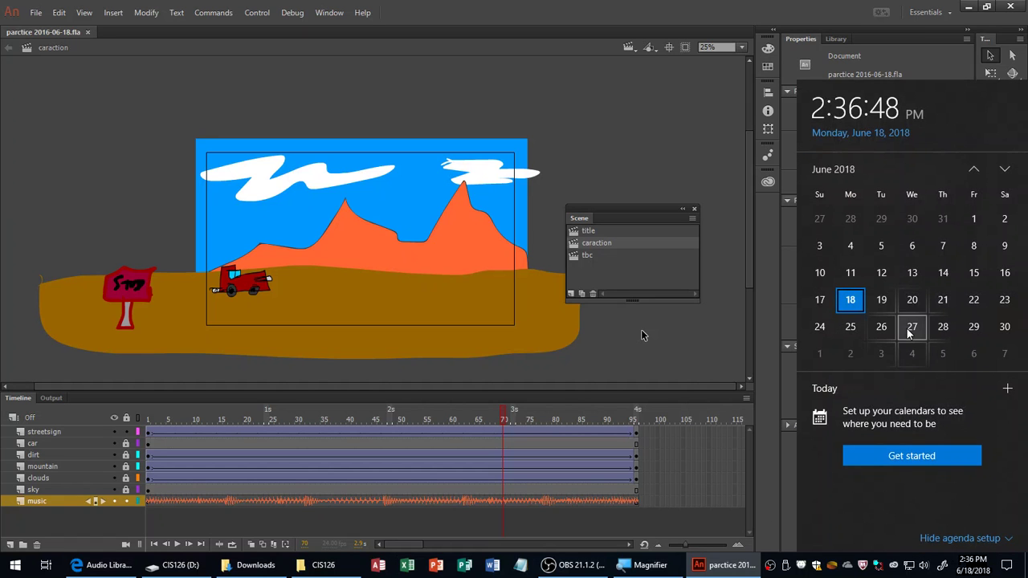